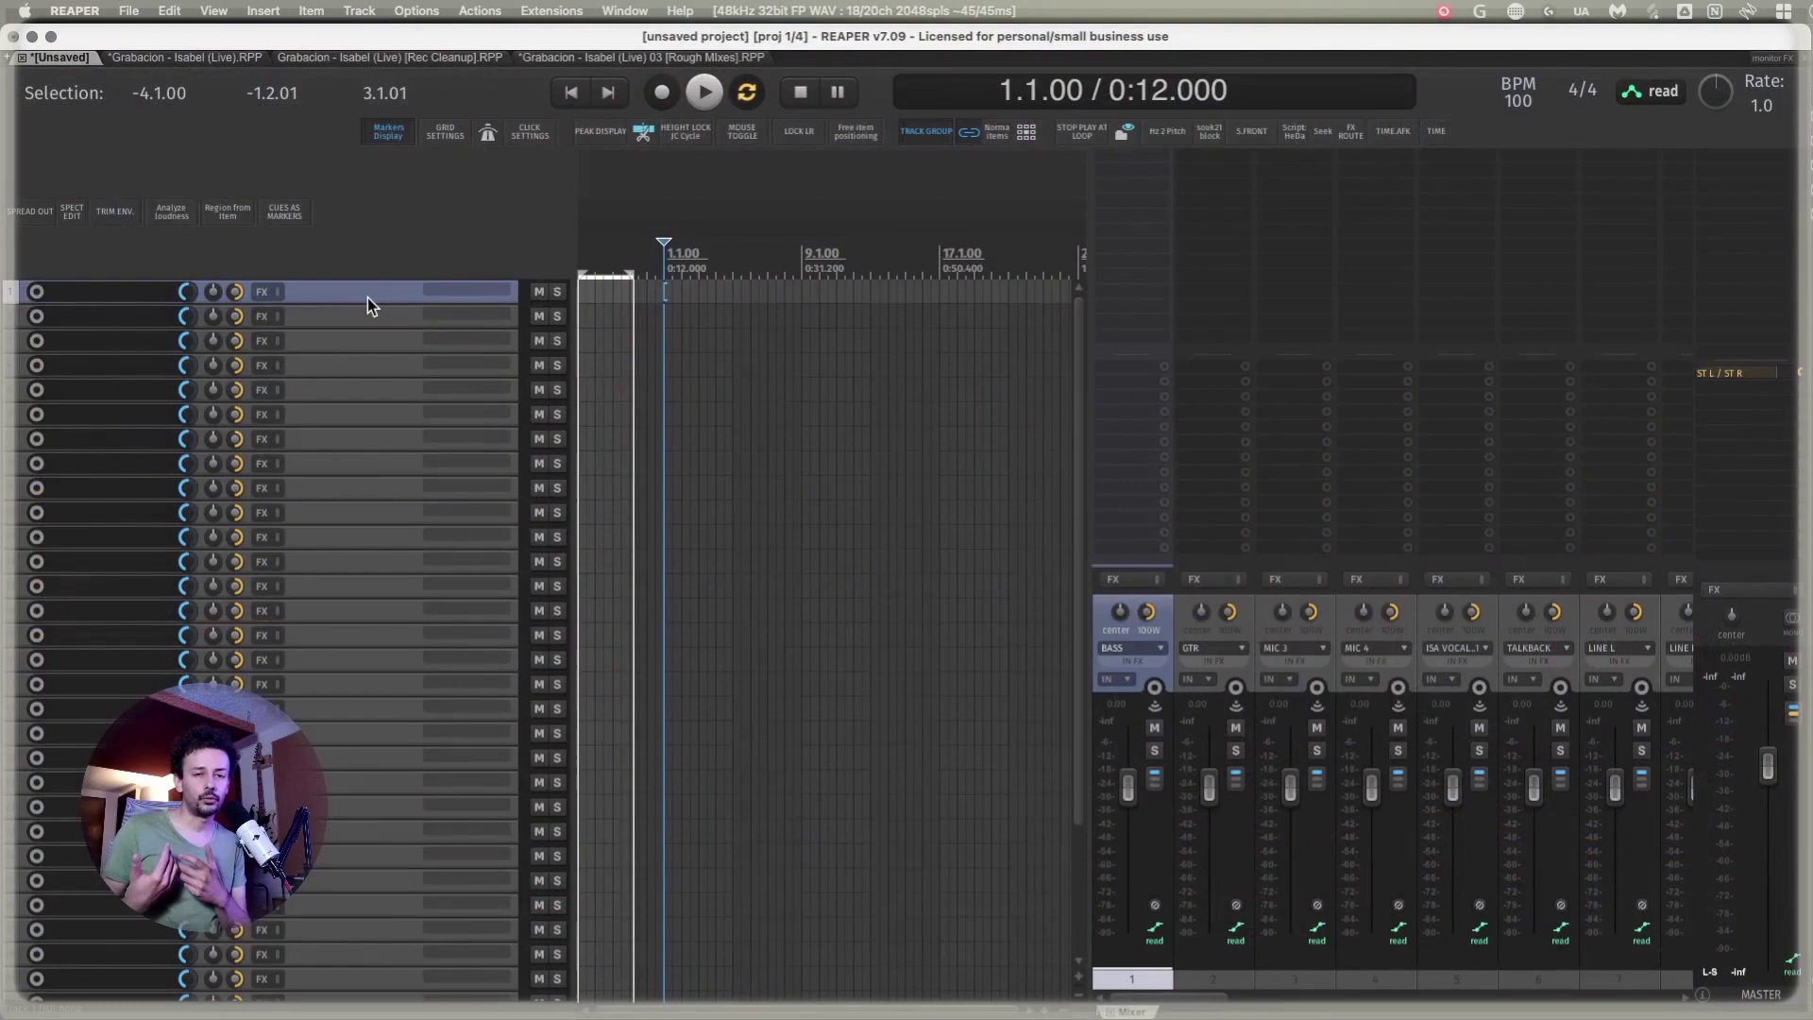
# - Add a new track at the end and undo it, twice
pyautogui.press('super+t')
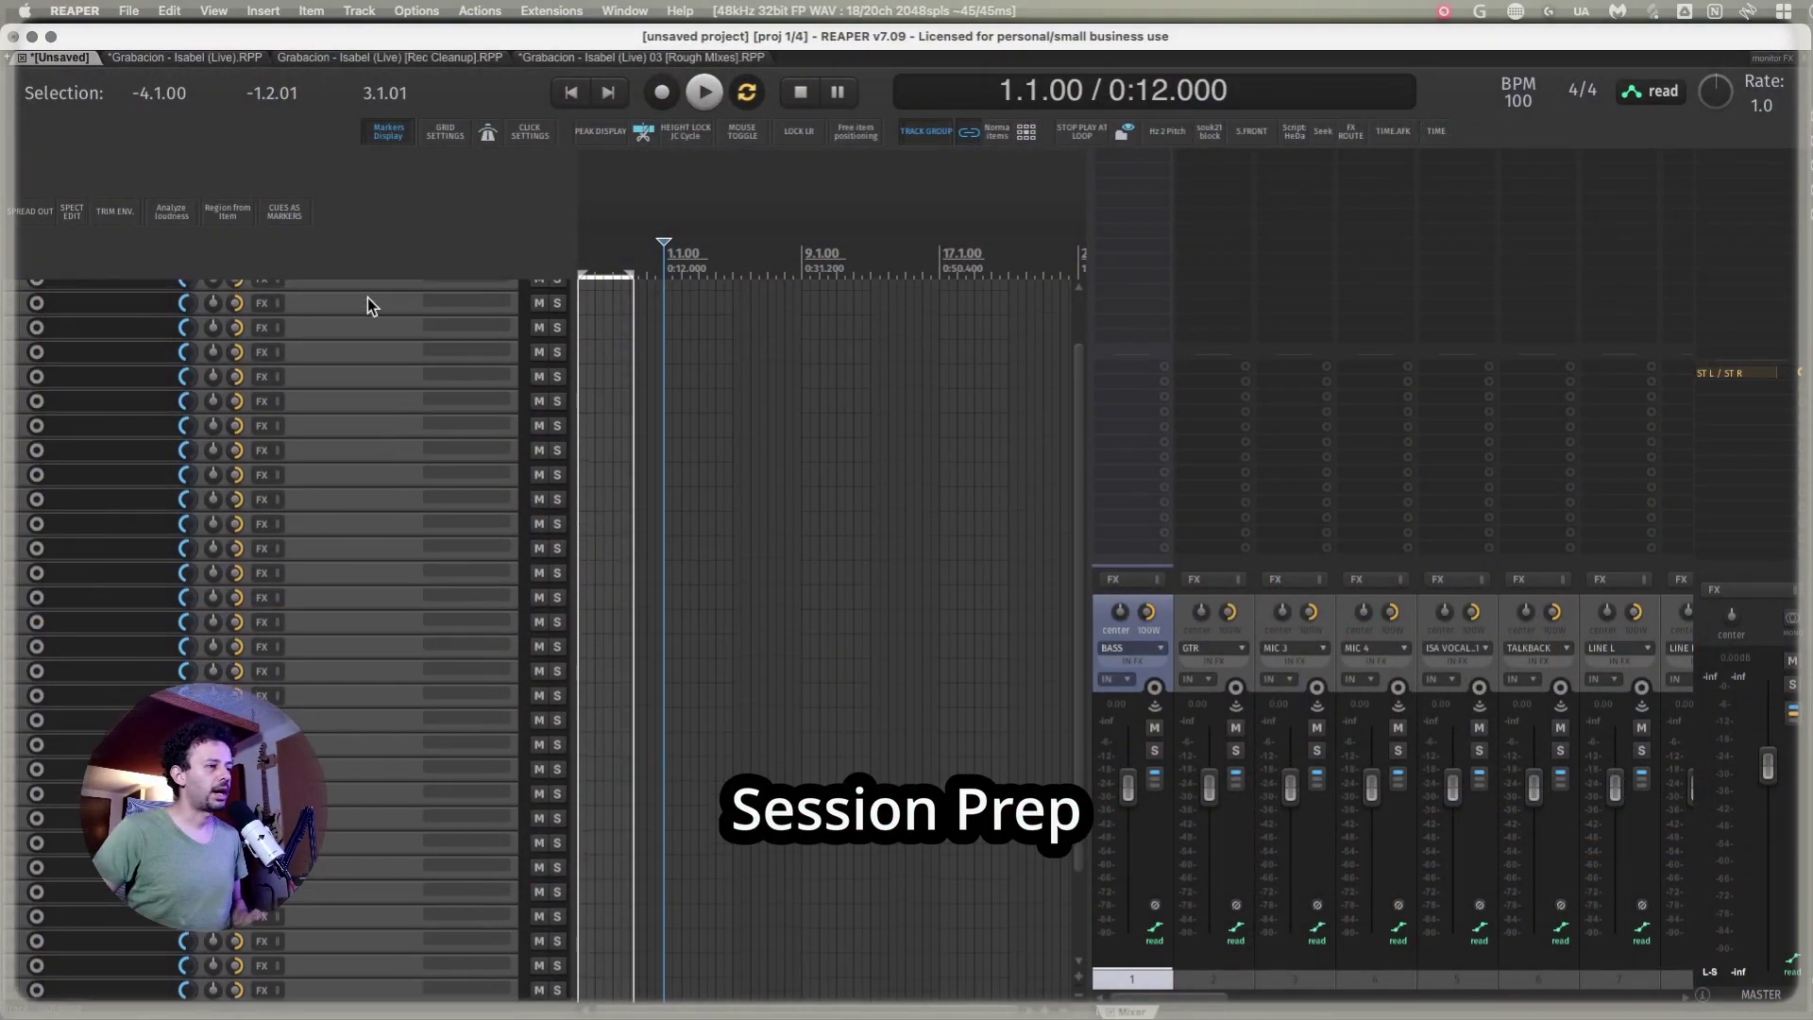
pyautogui.press('super+z')
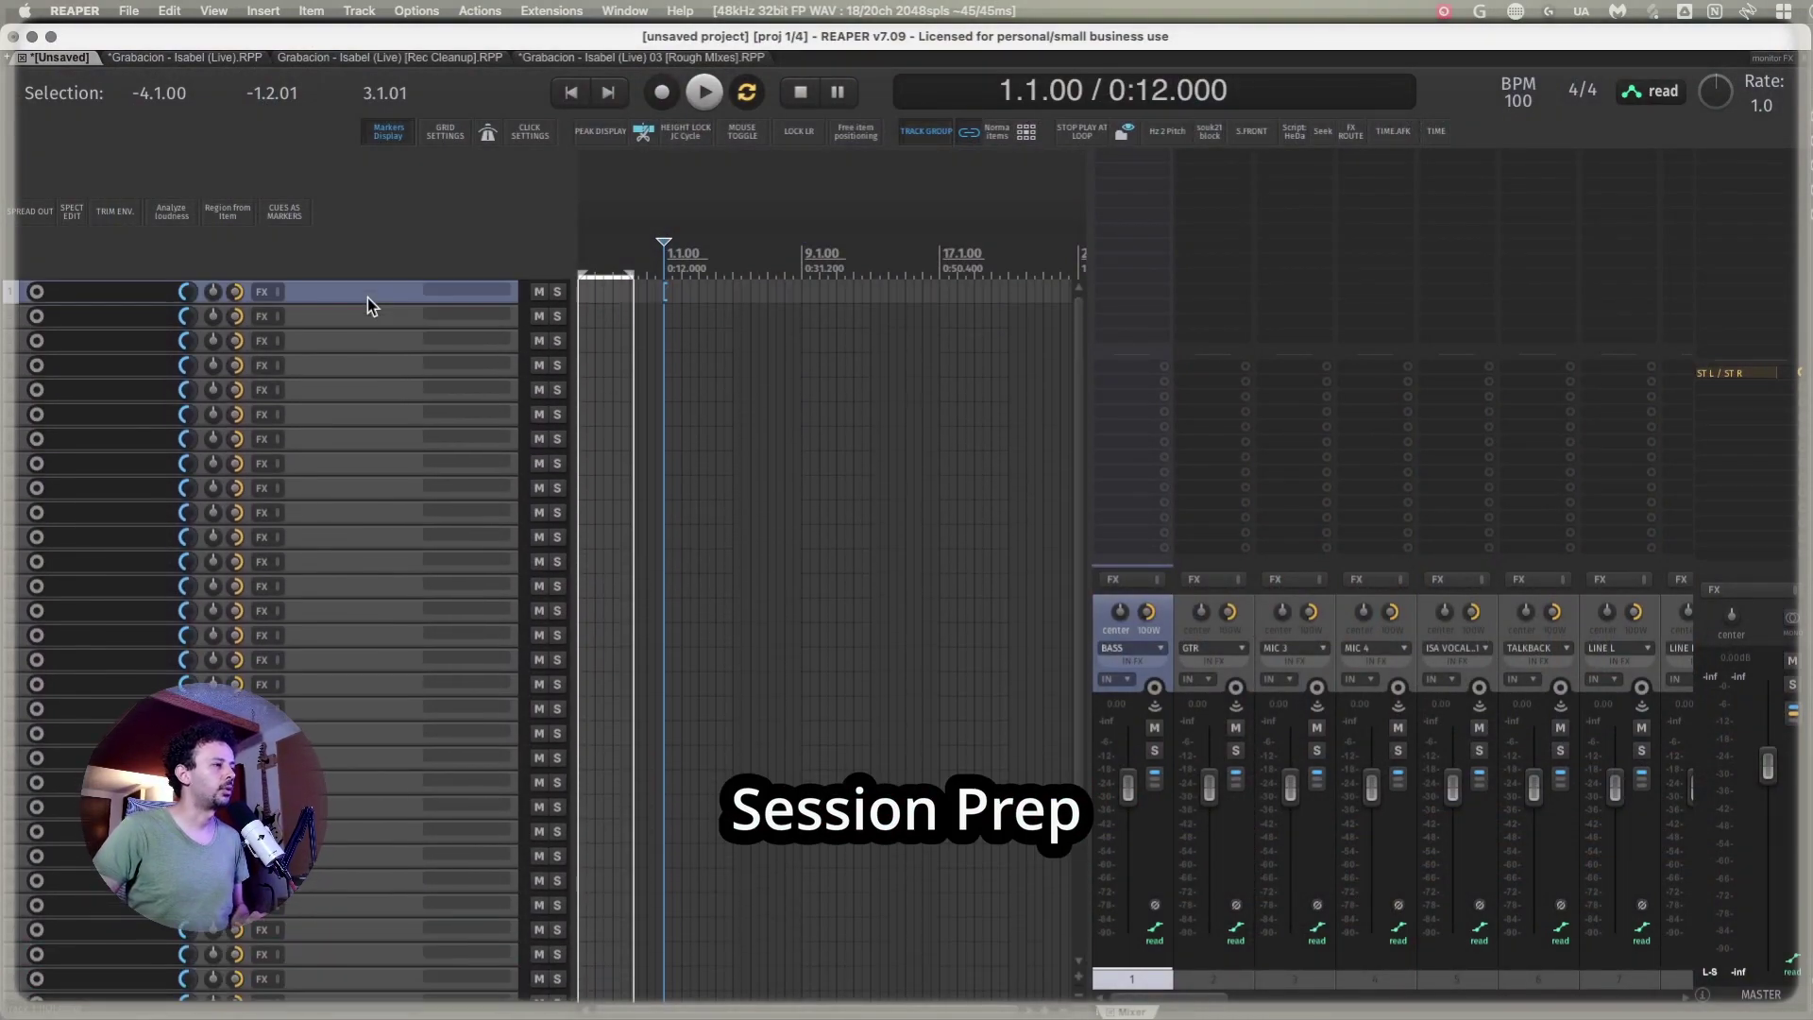
pyautogui.press('super+t')
pyautogui.press('super+z')
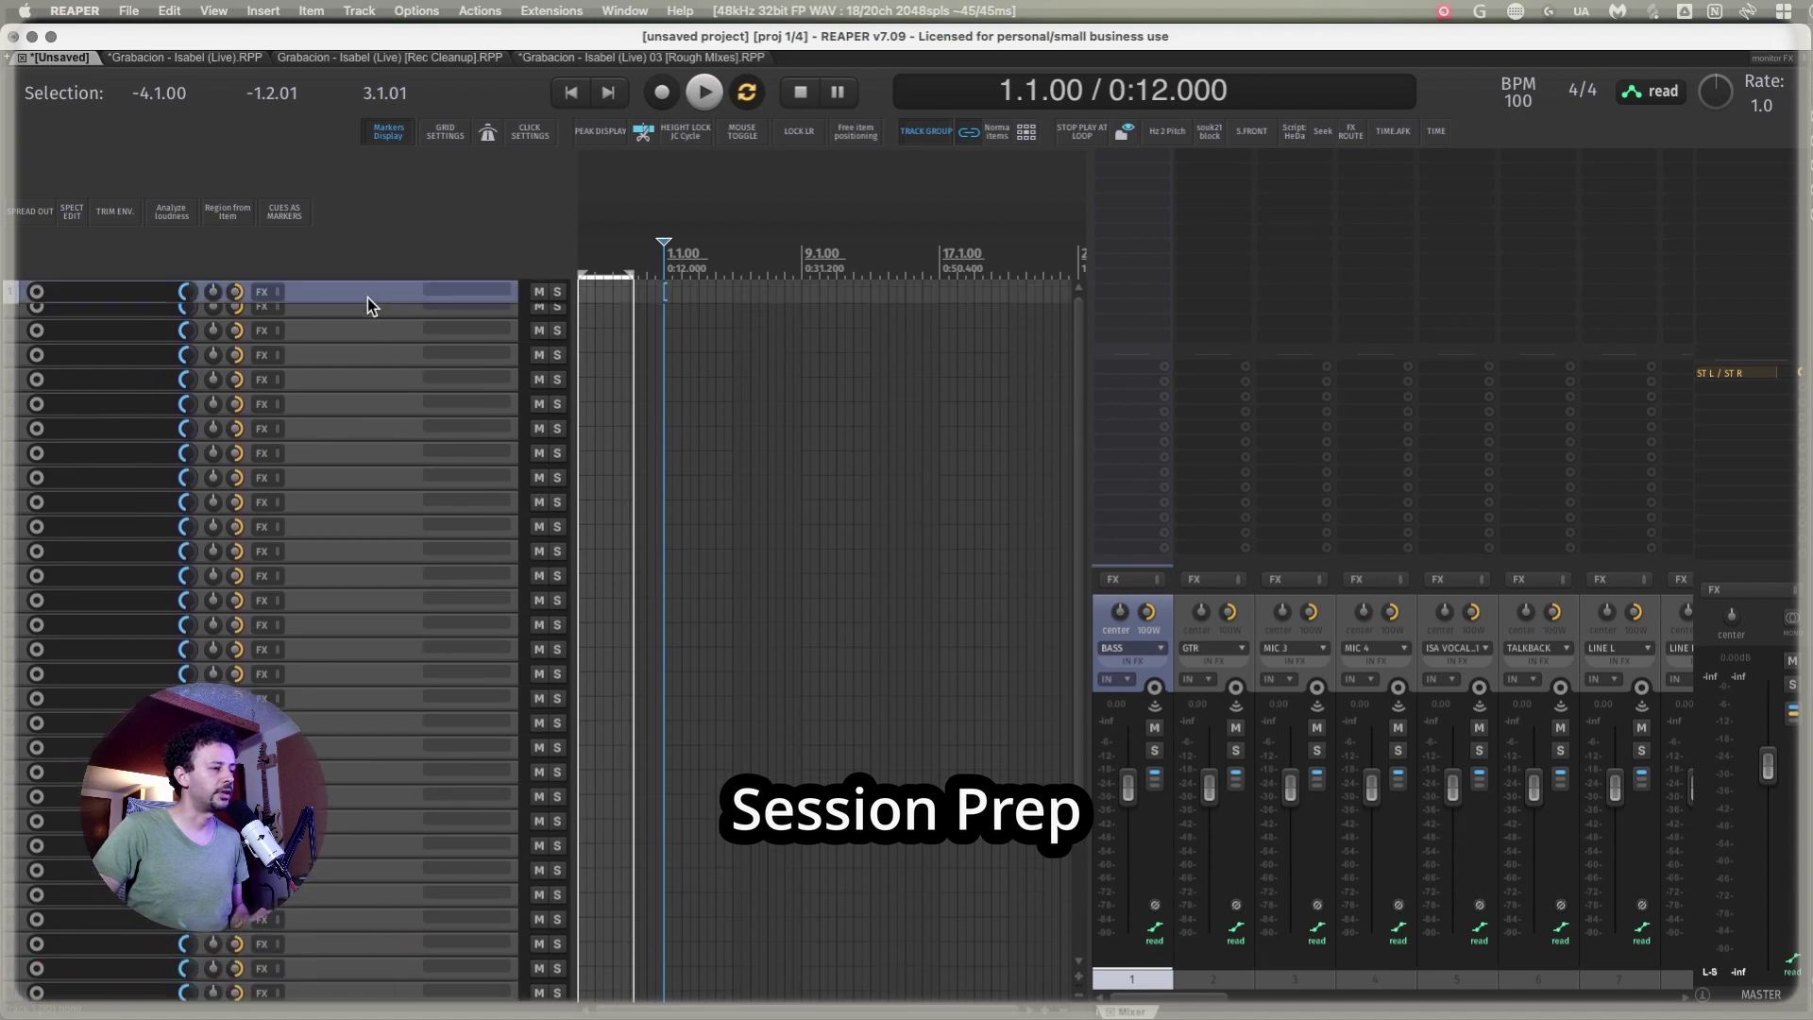
# - Review the audio device settings and input channel name mapping in Preferences, then close them
pyautogui.press('super+comma')
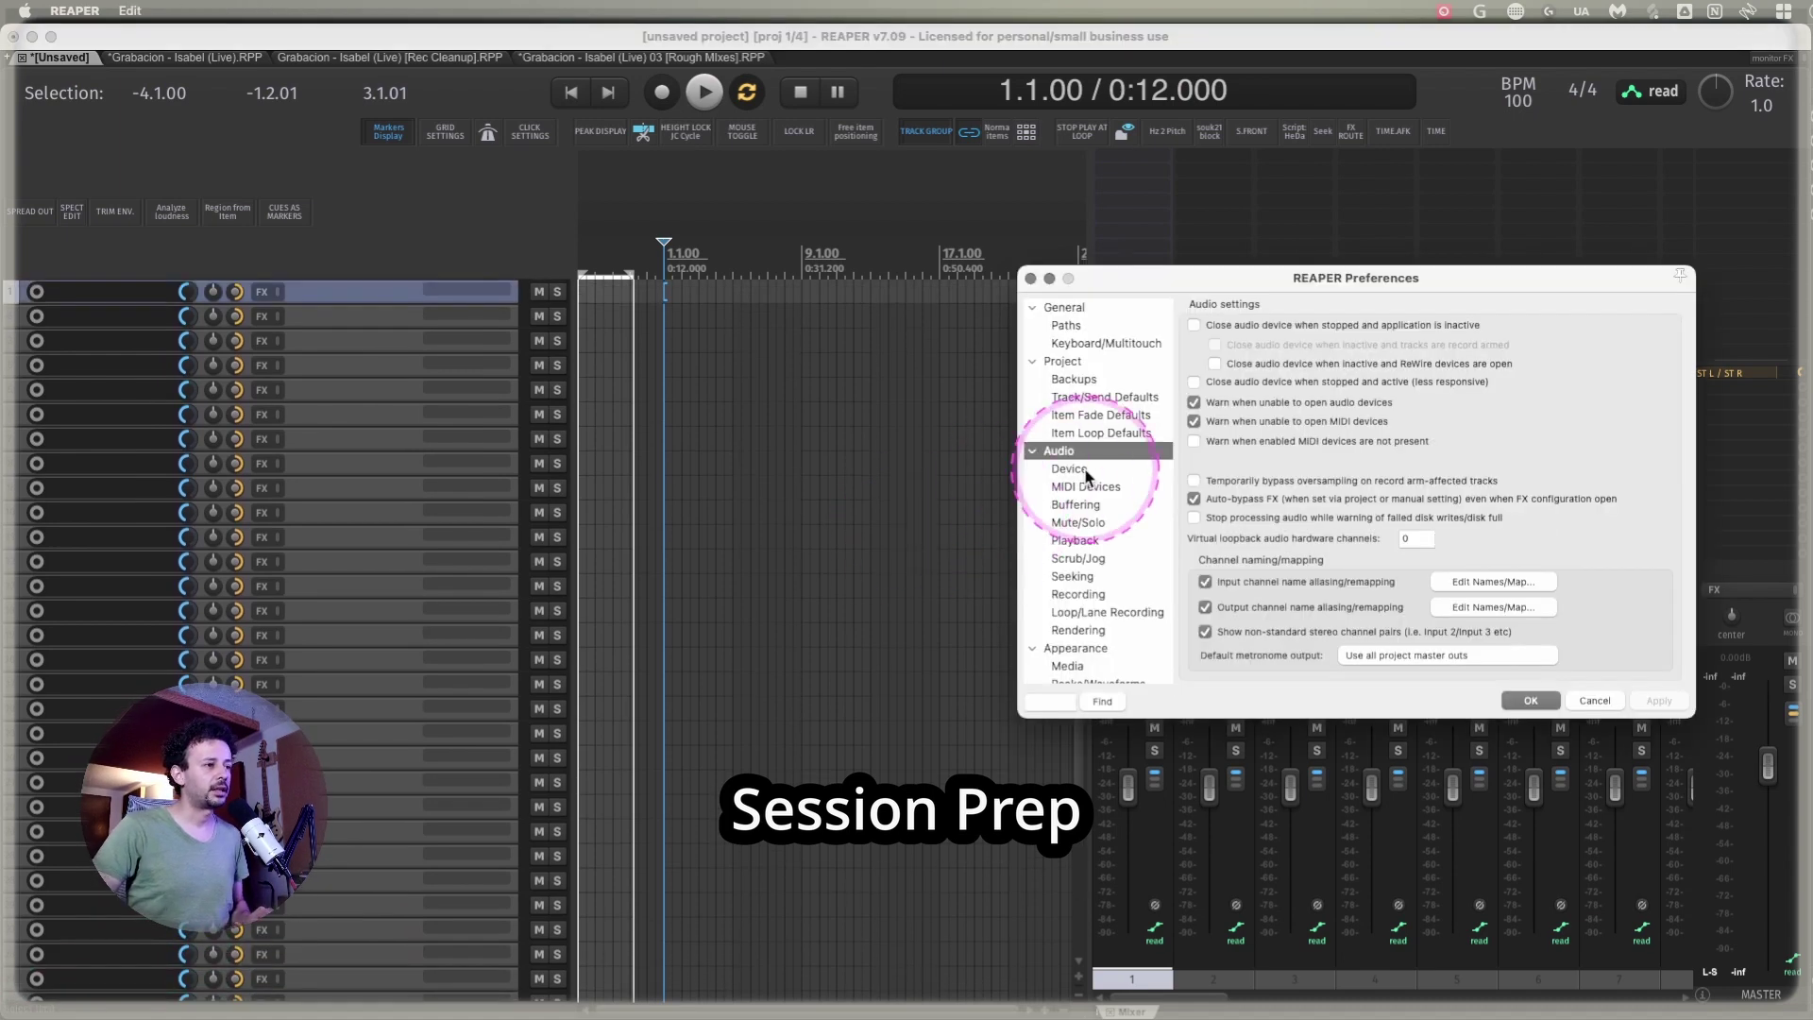
pyautogui.click(1069, 469)
pyautogui.click(1060, 450)
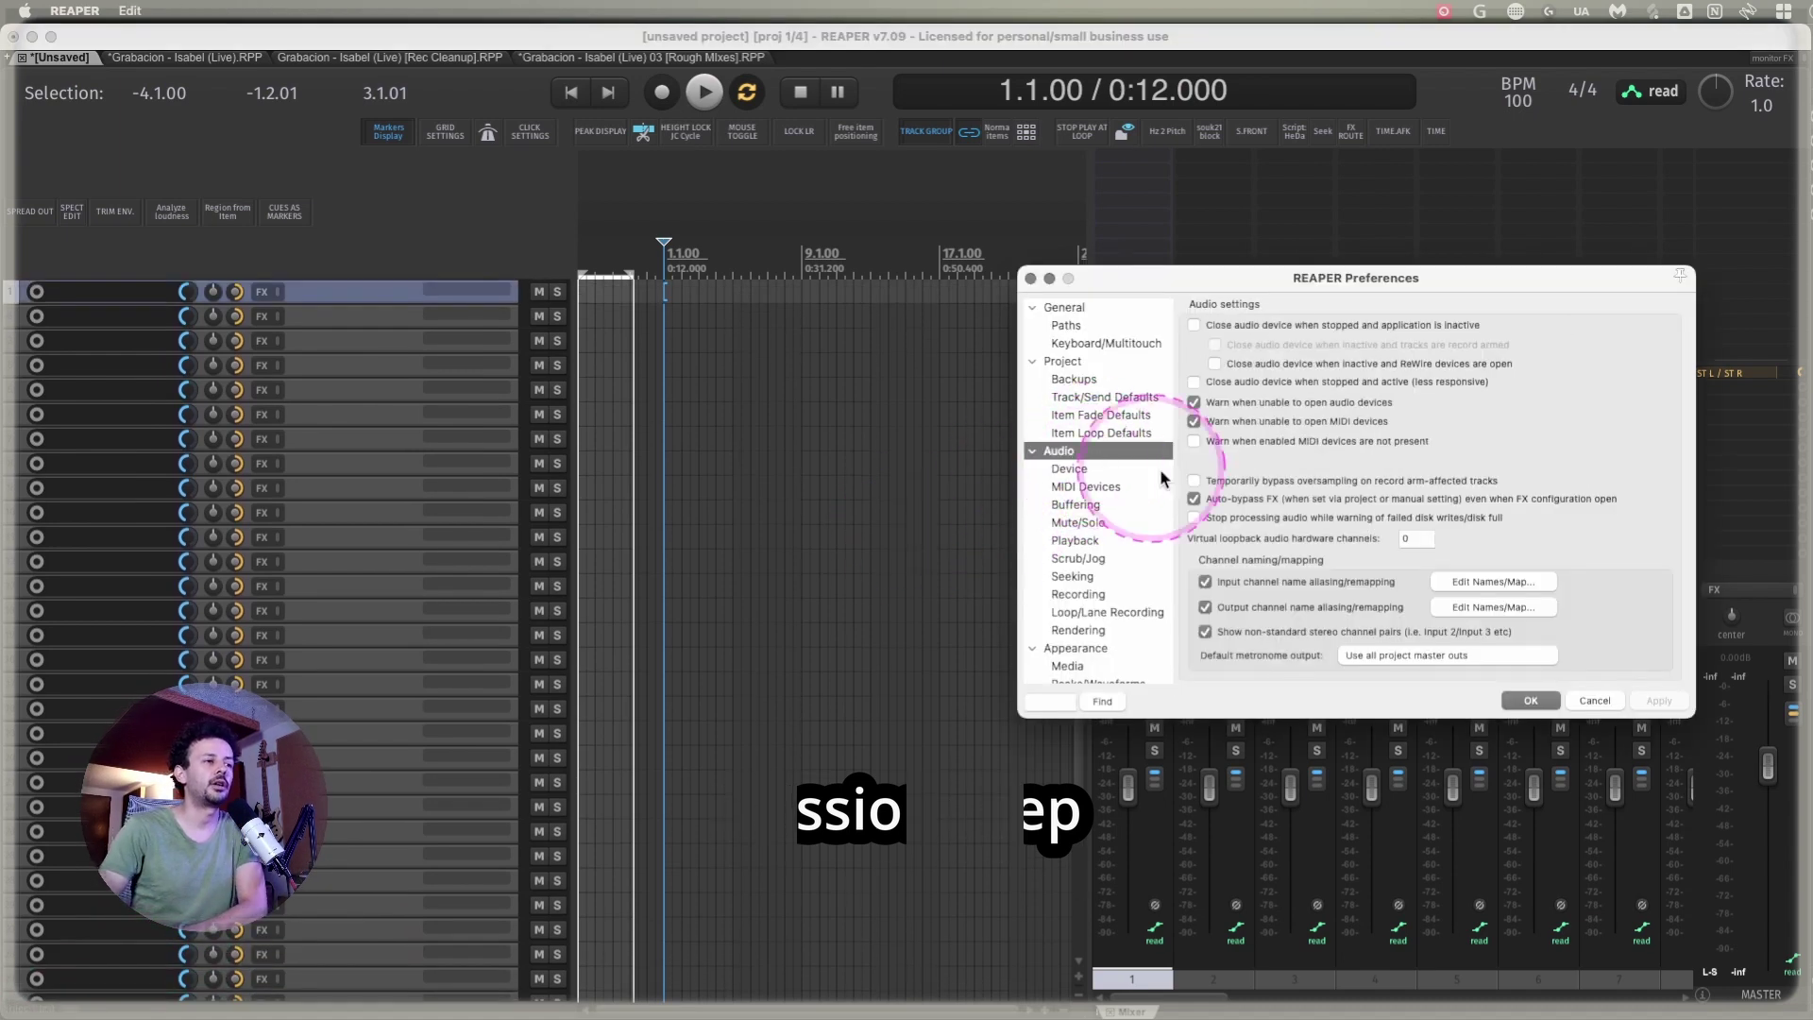
pyautogui.click(1503, 582)
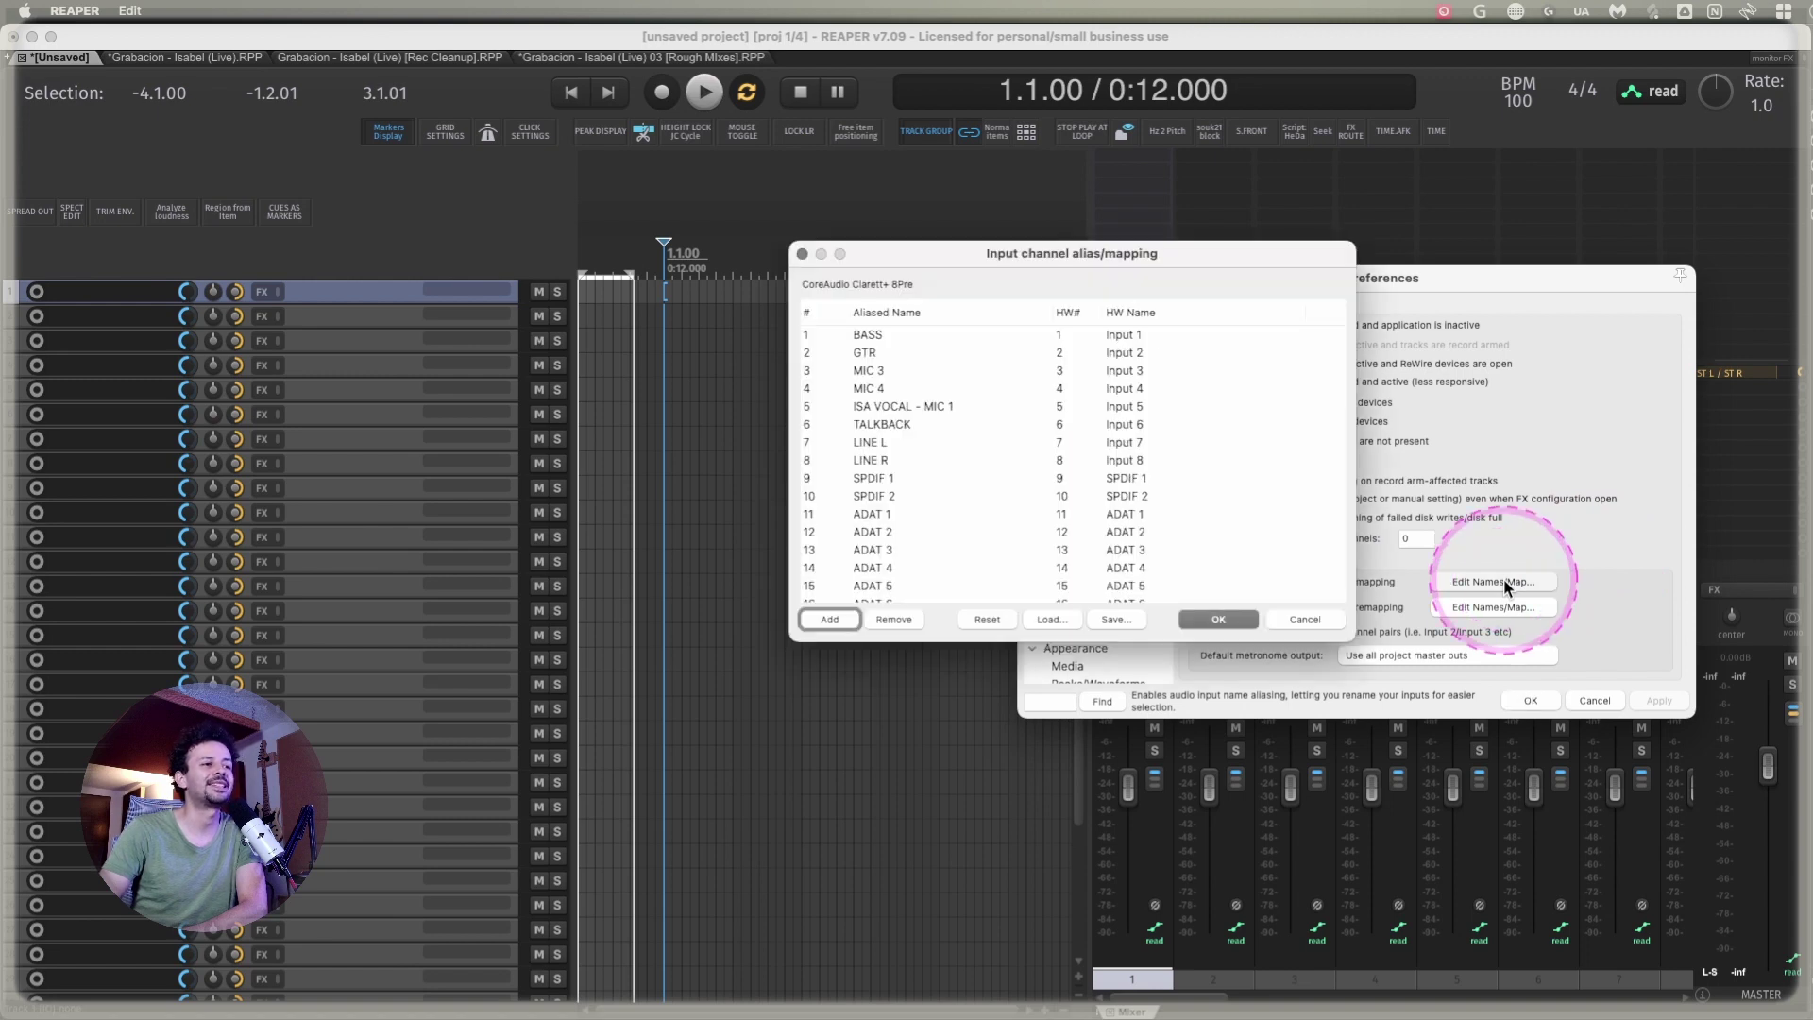
pyautogui.click(1307, 620)
pyautogui.click(1030, 278)
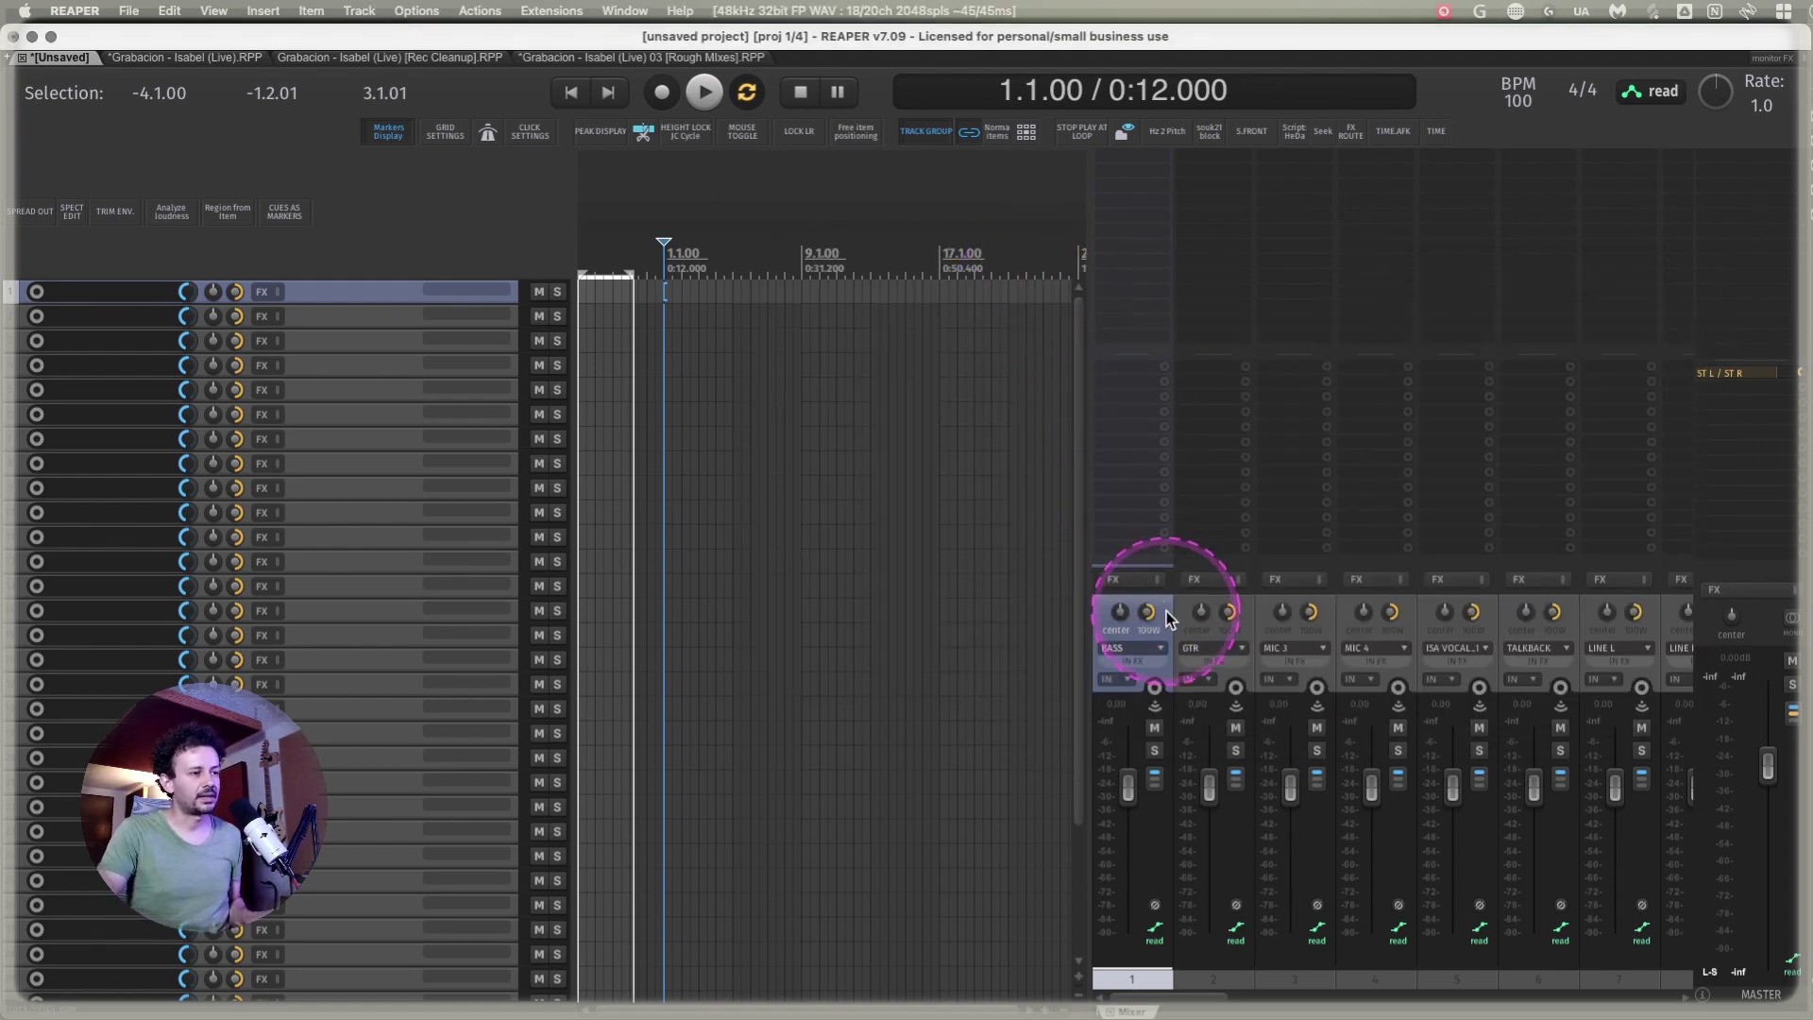
# - Run 'SWS/AW: Cascade selected track inputs' starting at input 1, then check the mixer strips
pyautogui.press('?')
pyautogui.write('ca')
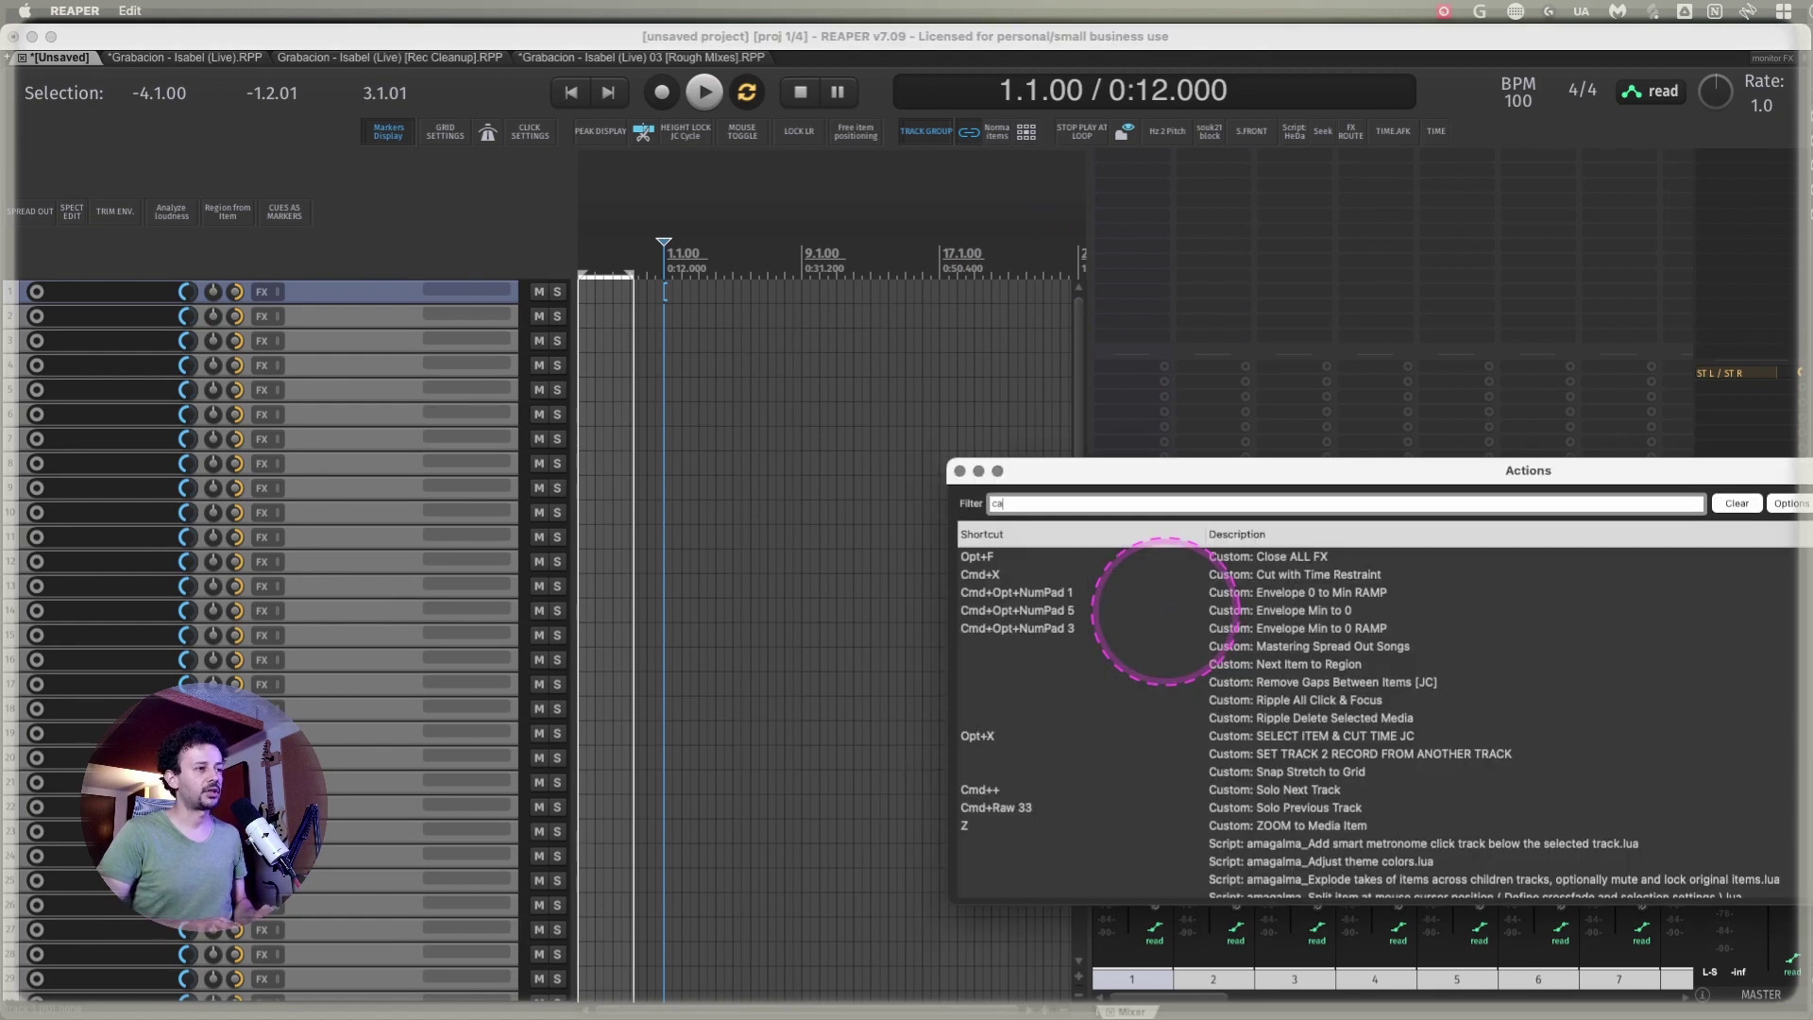
pyautogui.write('scade inpu')
pyautogui.press('Return')
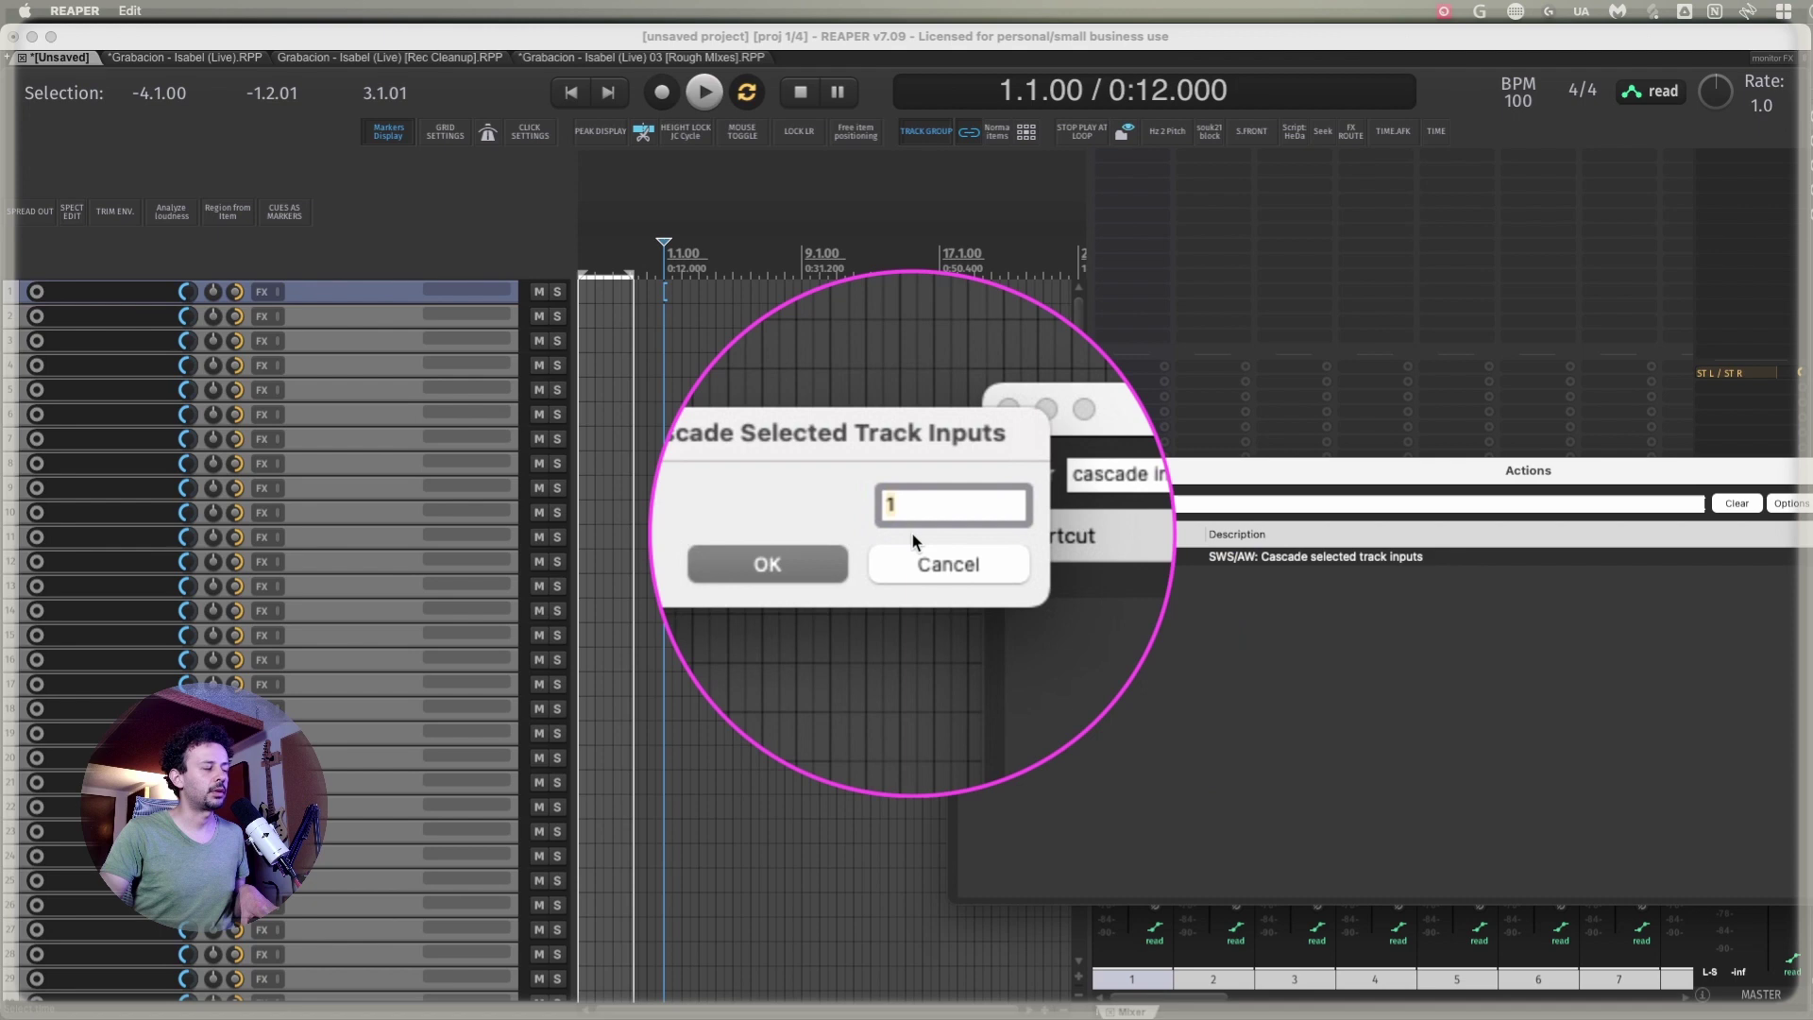
pyautogui.click(835, 550)
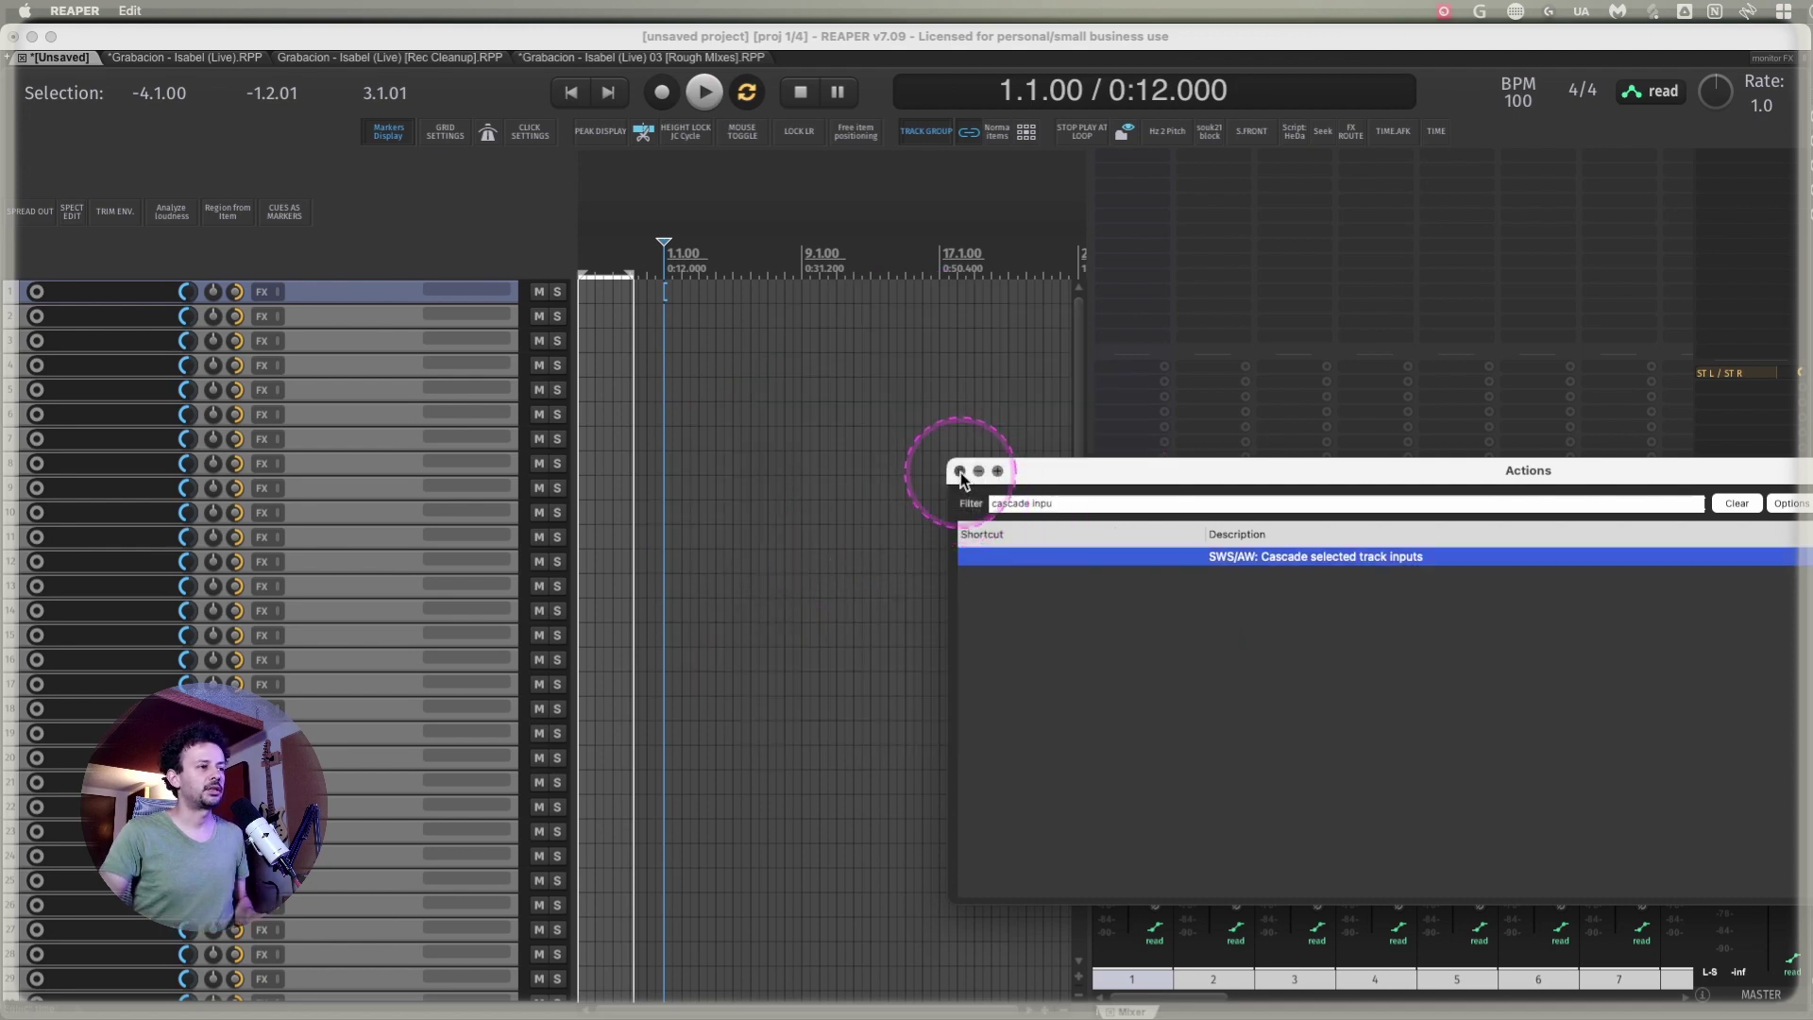
pyautogui.click(959, 470)
pyautogui.hscroll(5, 1295, 672)
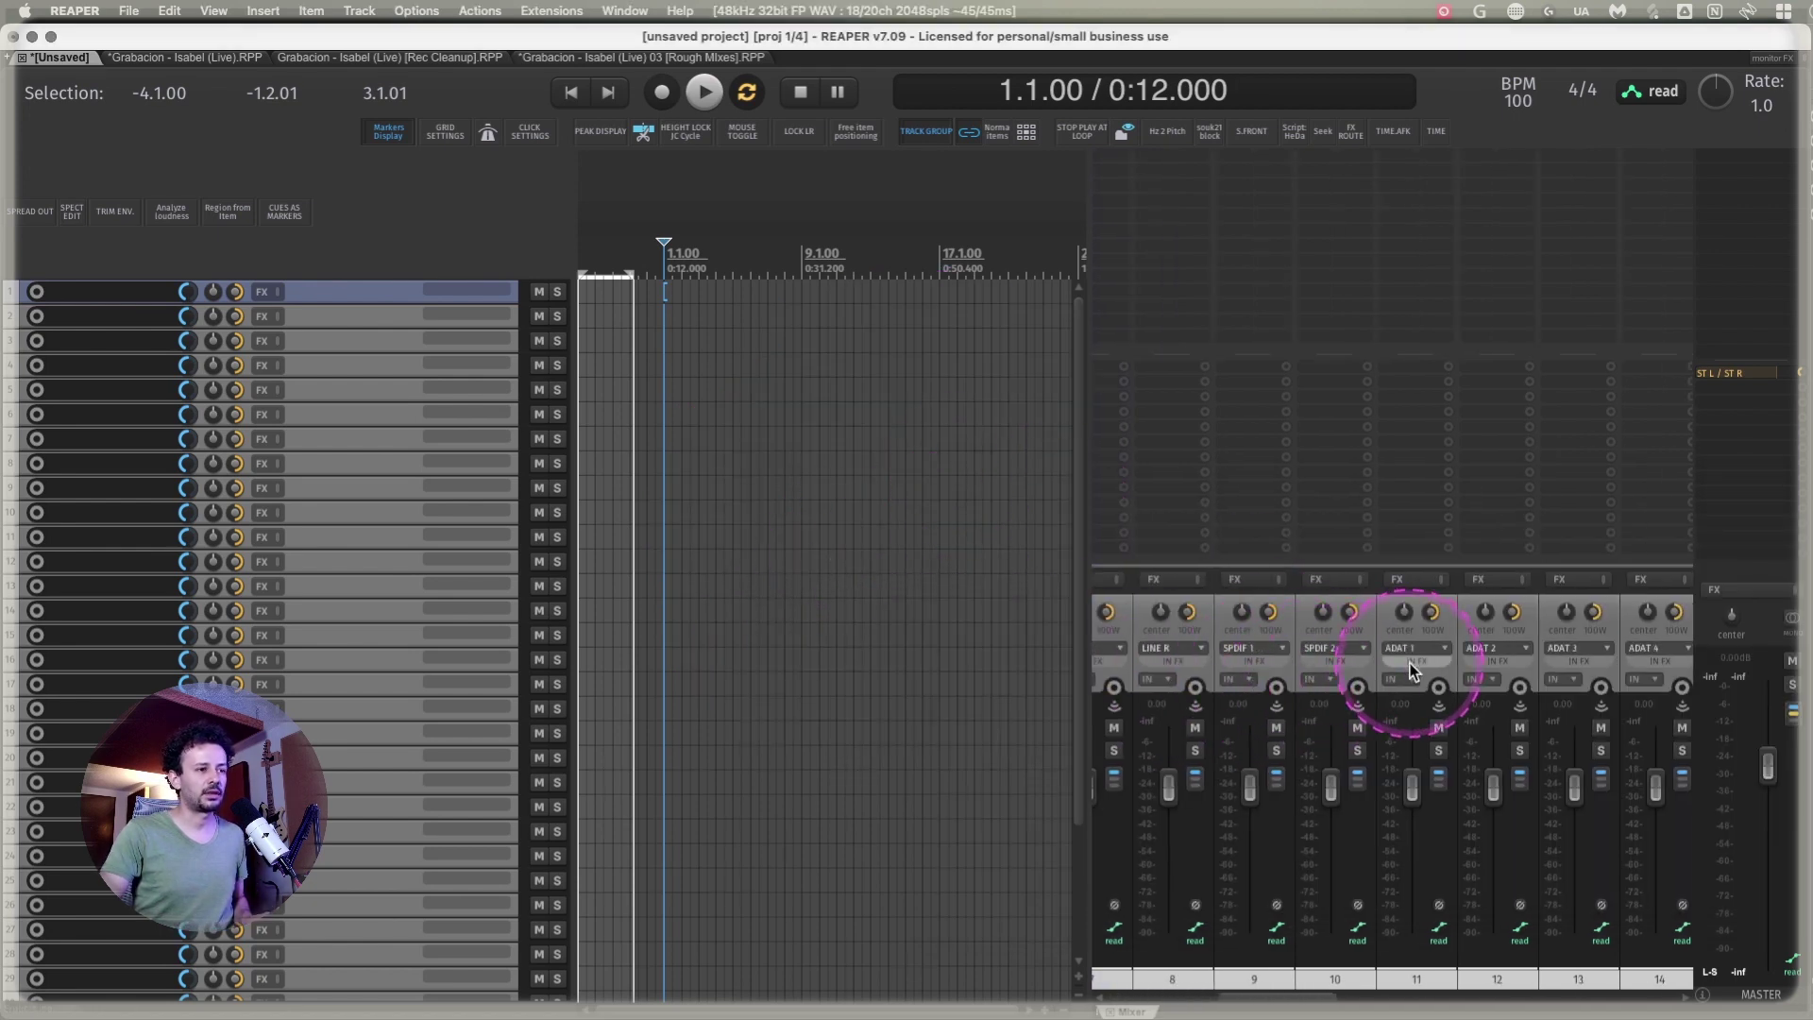
pyautogui.hscroll(-5, 1410, 665)
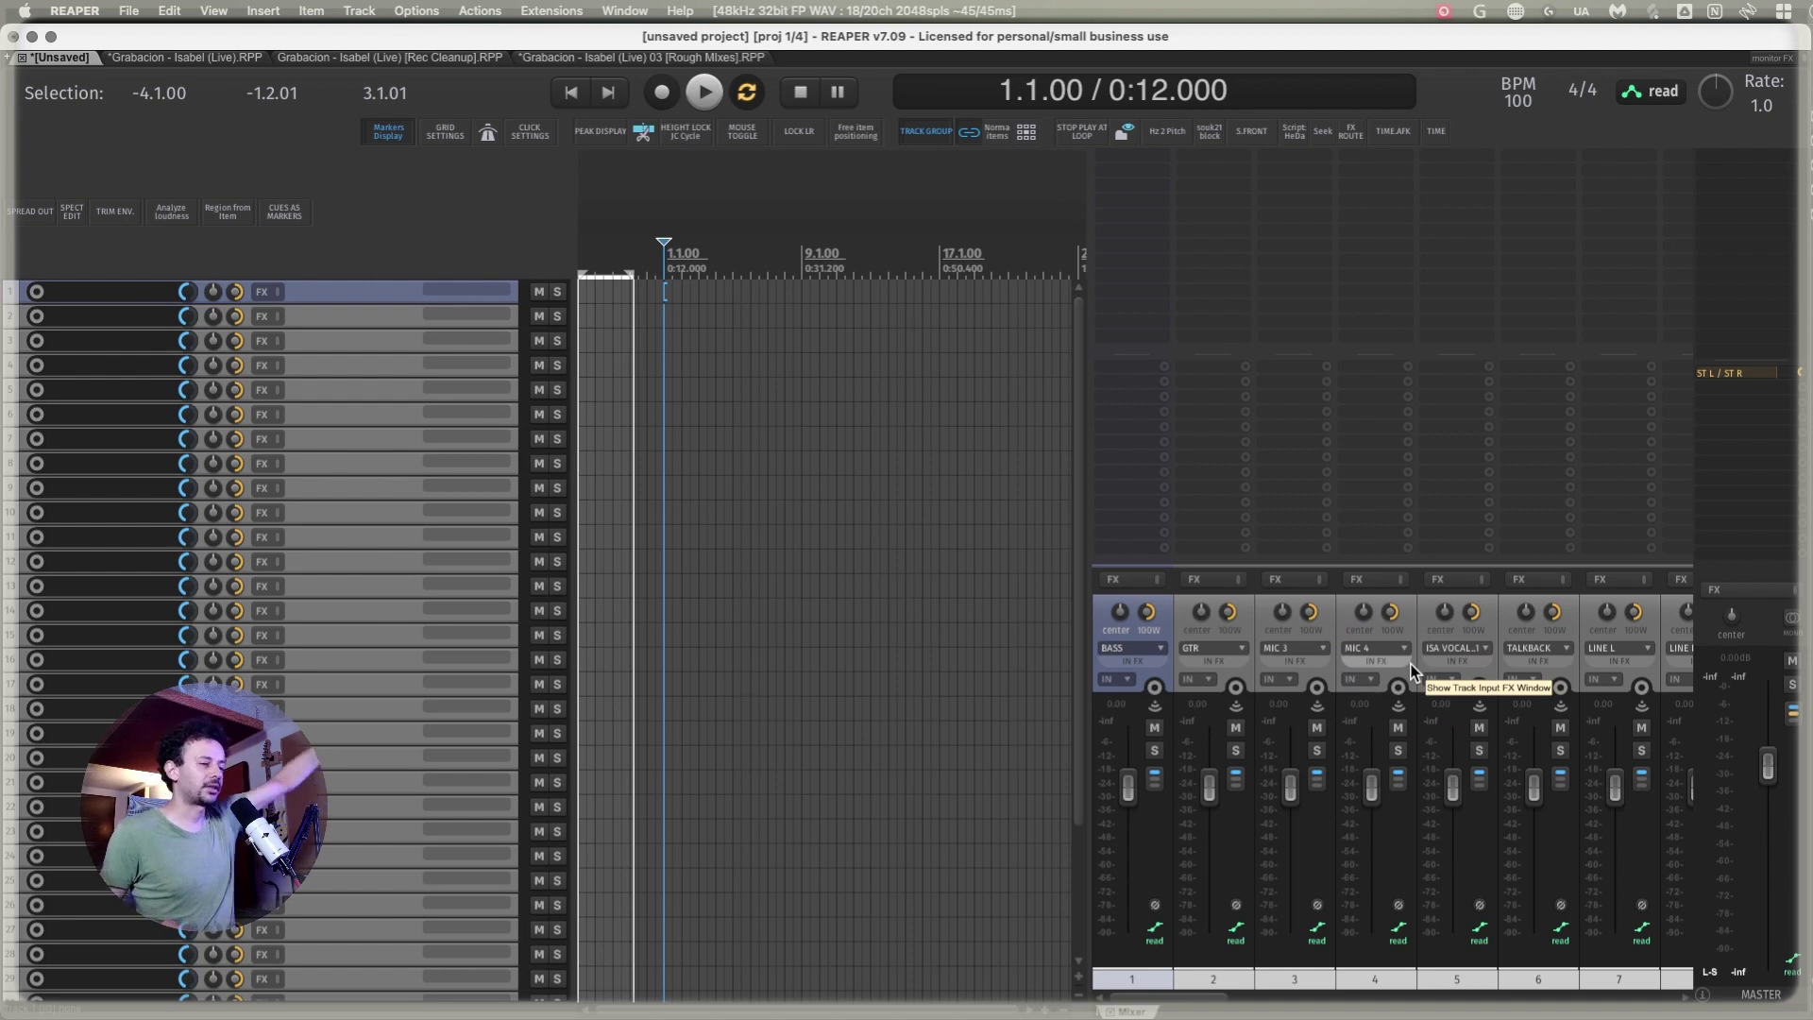
pyautogui.moveTo(1411, 665); pyautogui.dragTo(1130, 958)
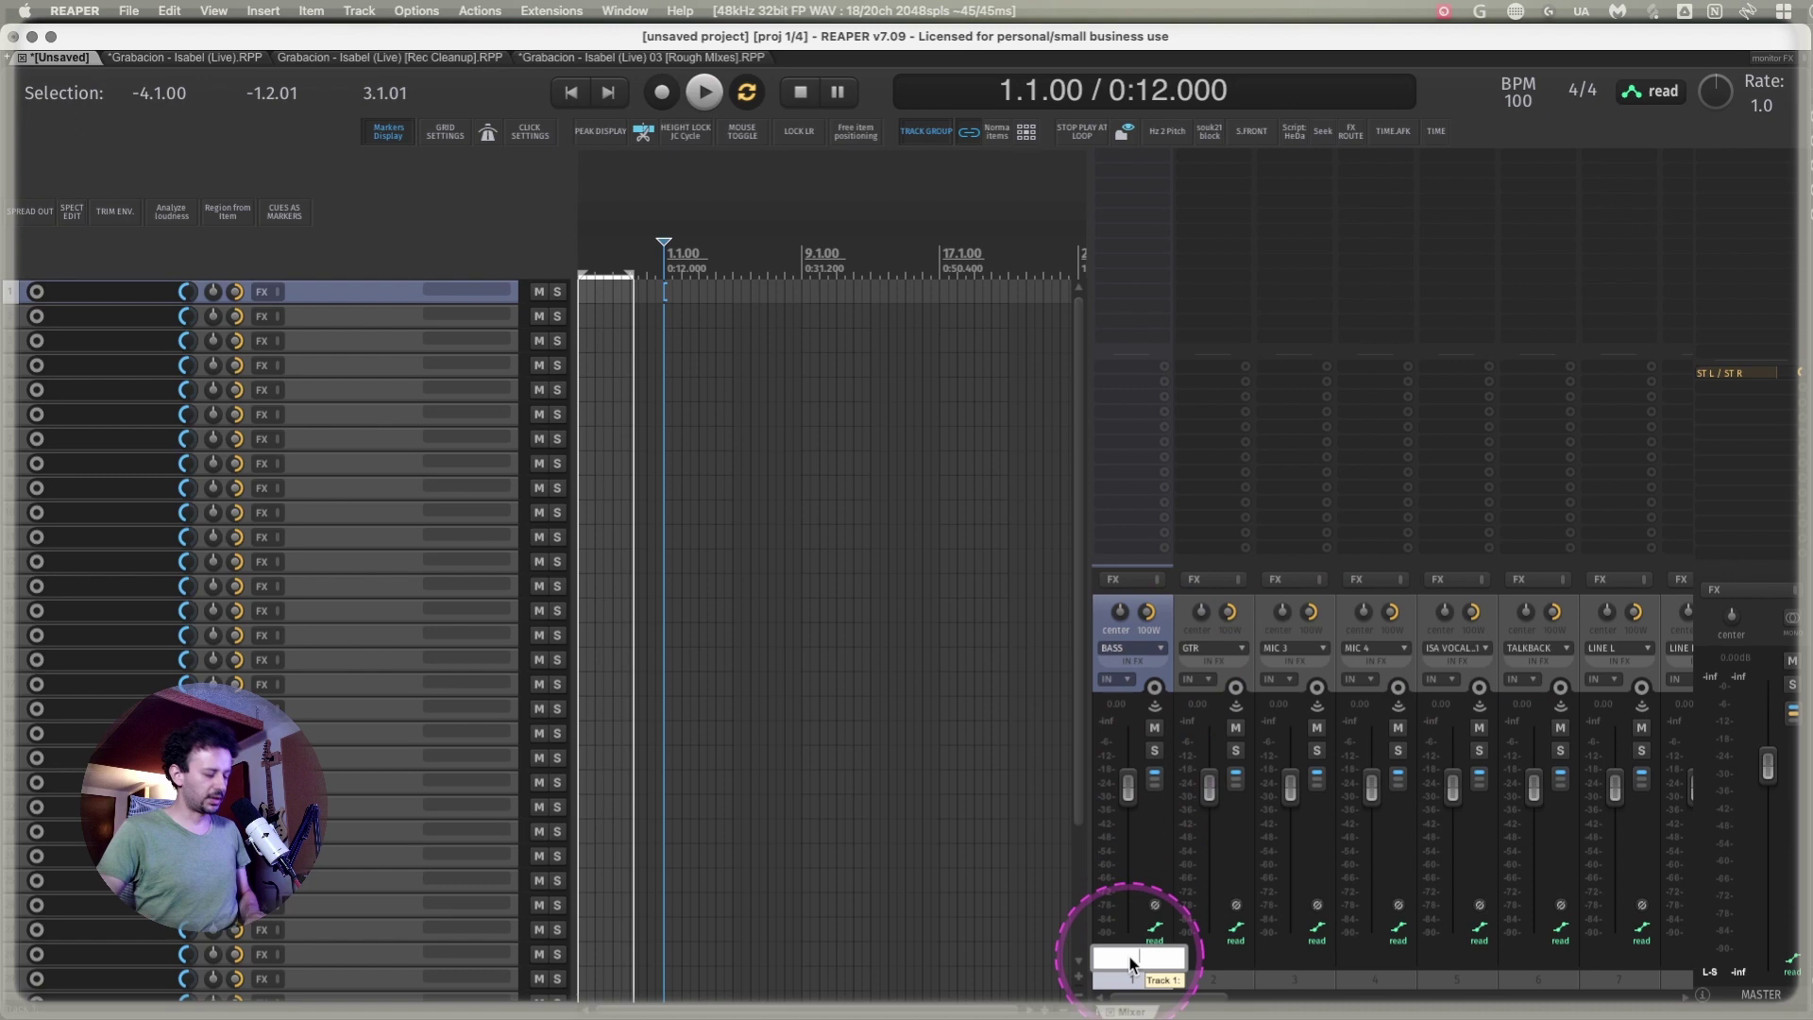
# - Enter BASS, GTR and MIC 3 as the names of mixer strips 1, 2 and 3
pyautogui.write('BASS')
pyautogui.press('Tab')
pyautogui.write('G')
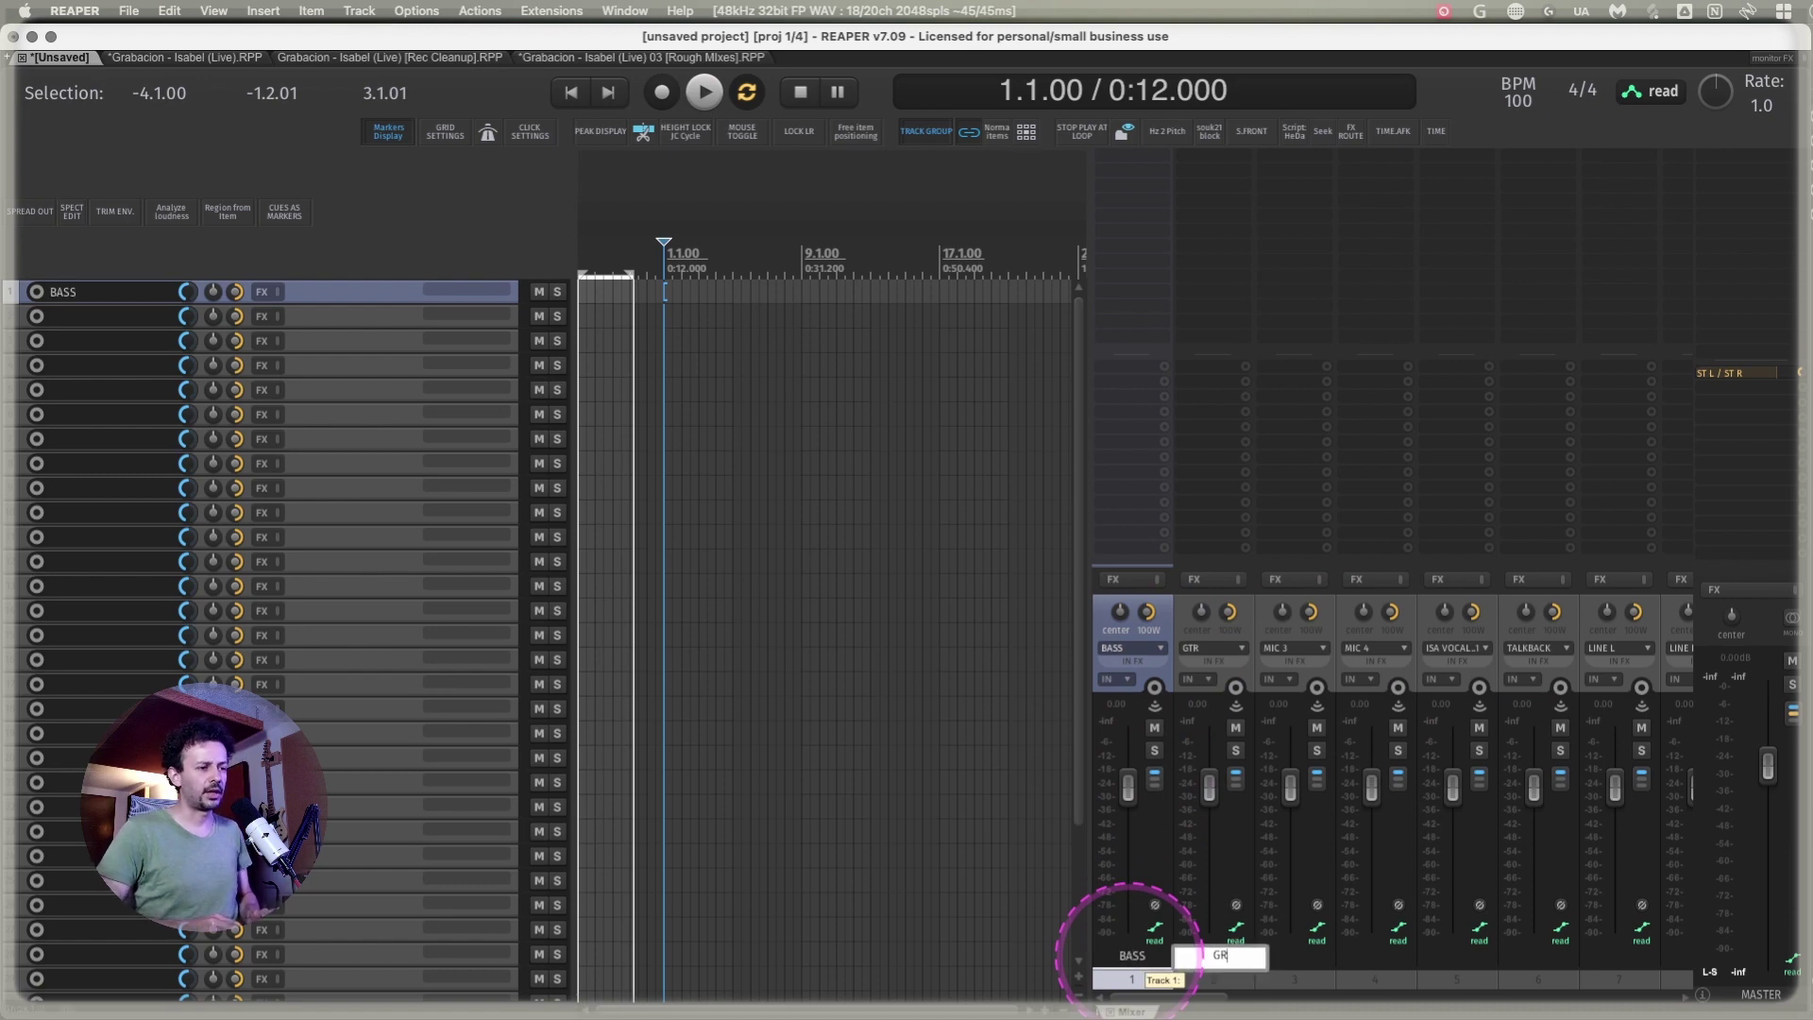
pyautogui.write('TR')
pyautogui.press('Tab')
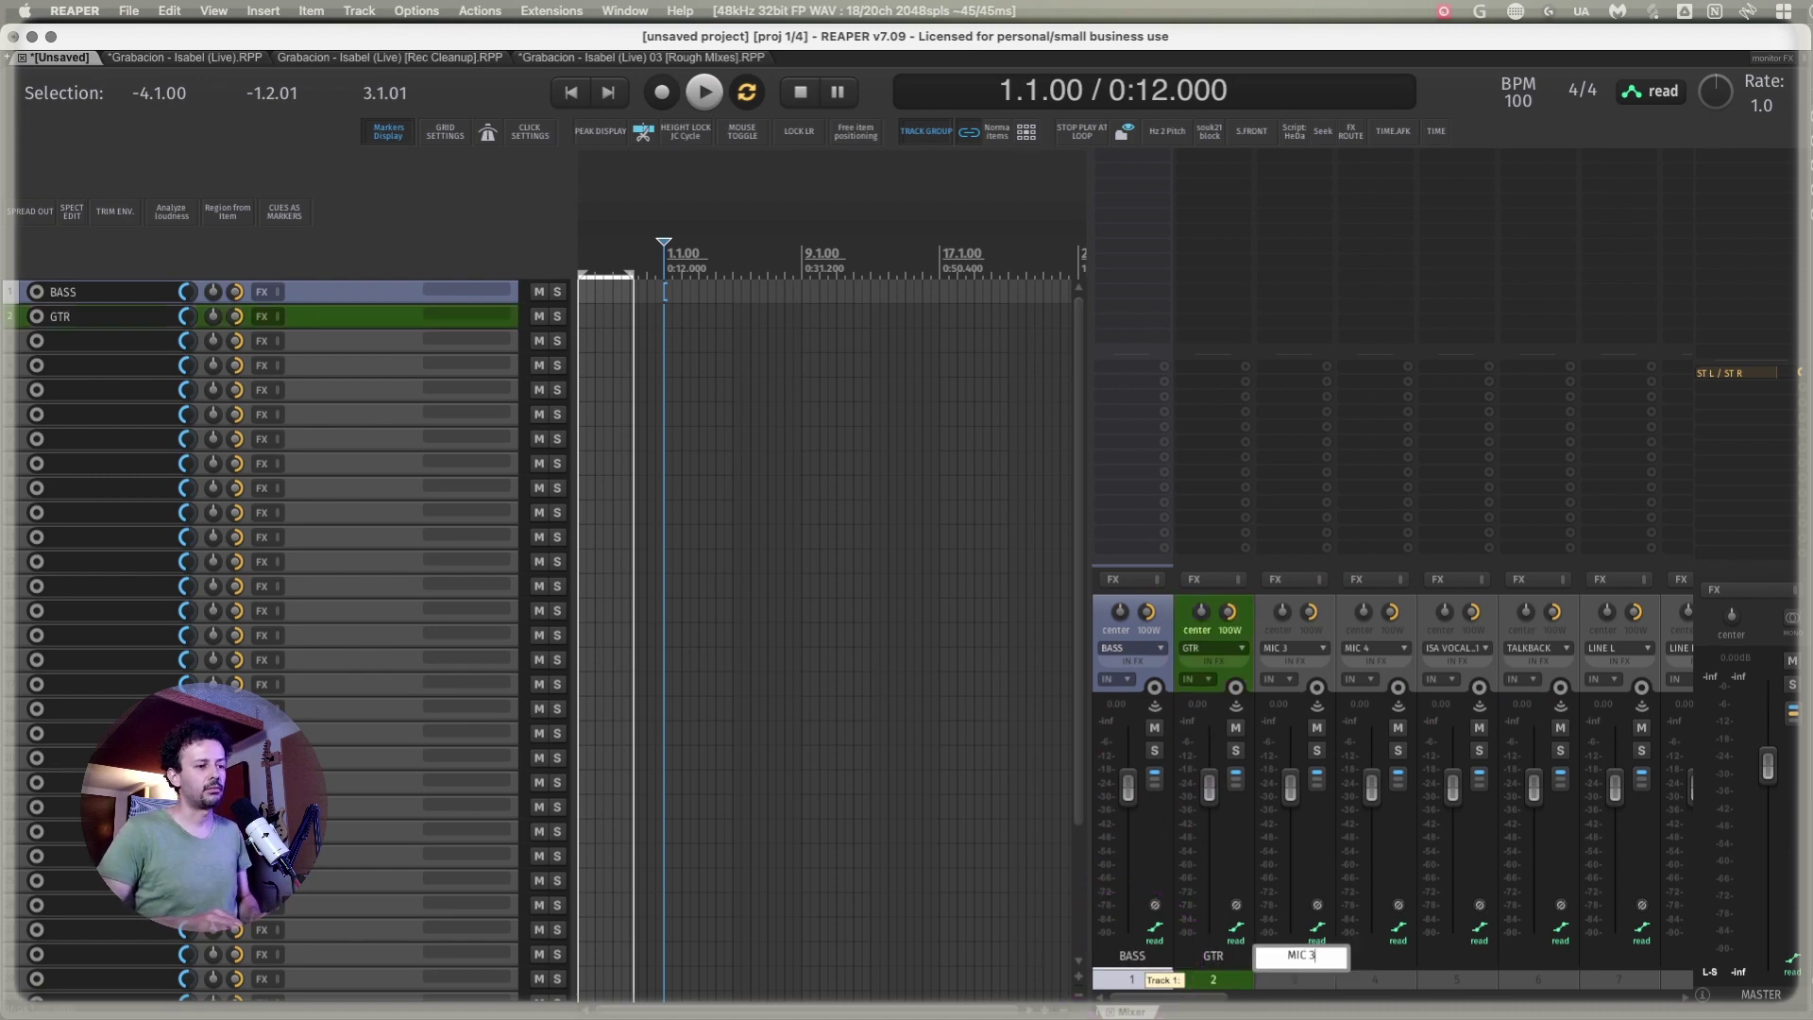
pyautogui.write('MIC 3')
pyautogui.press('Return')
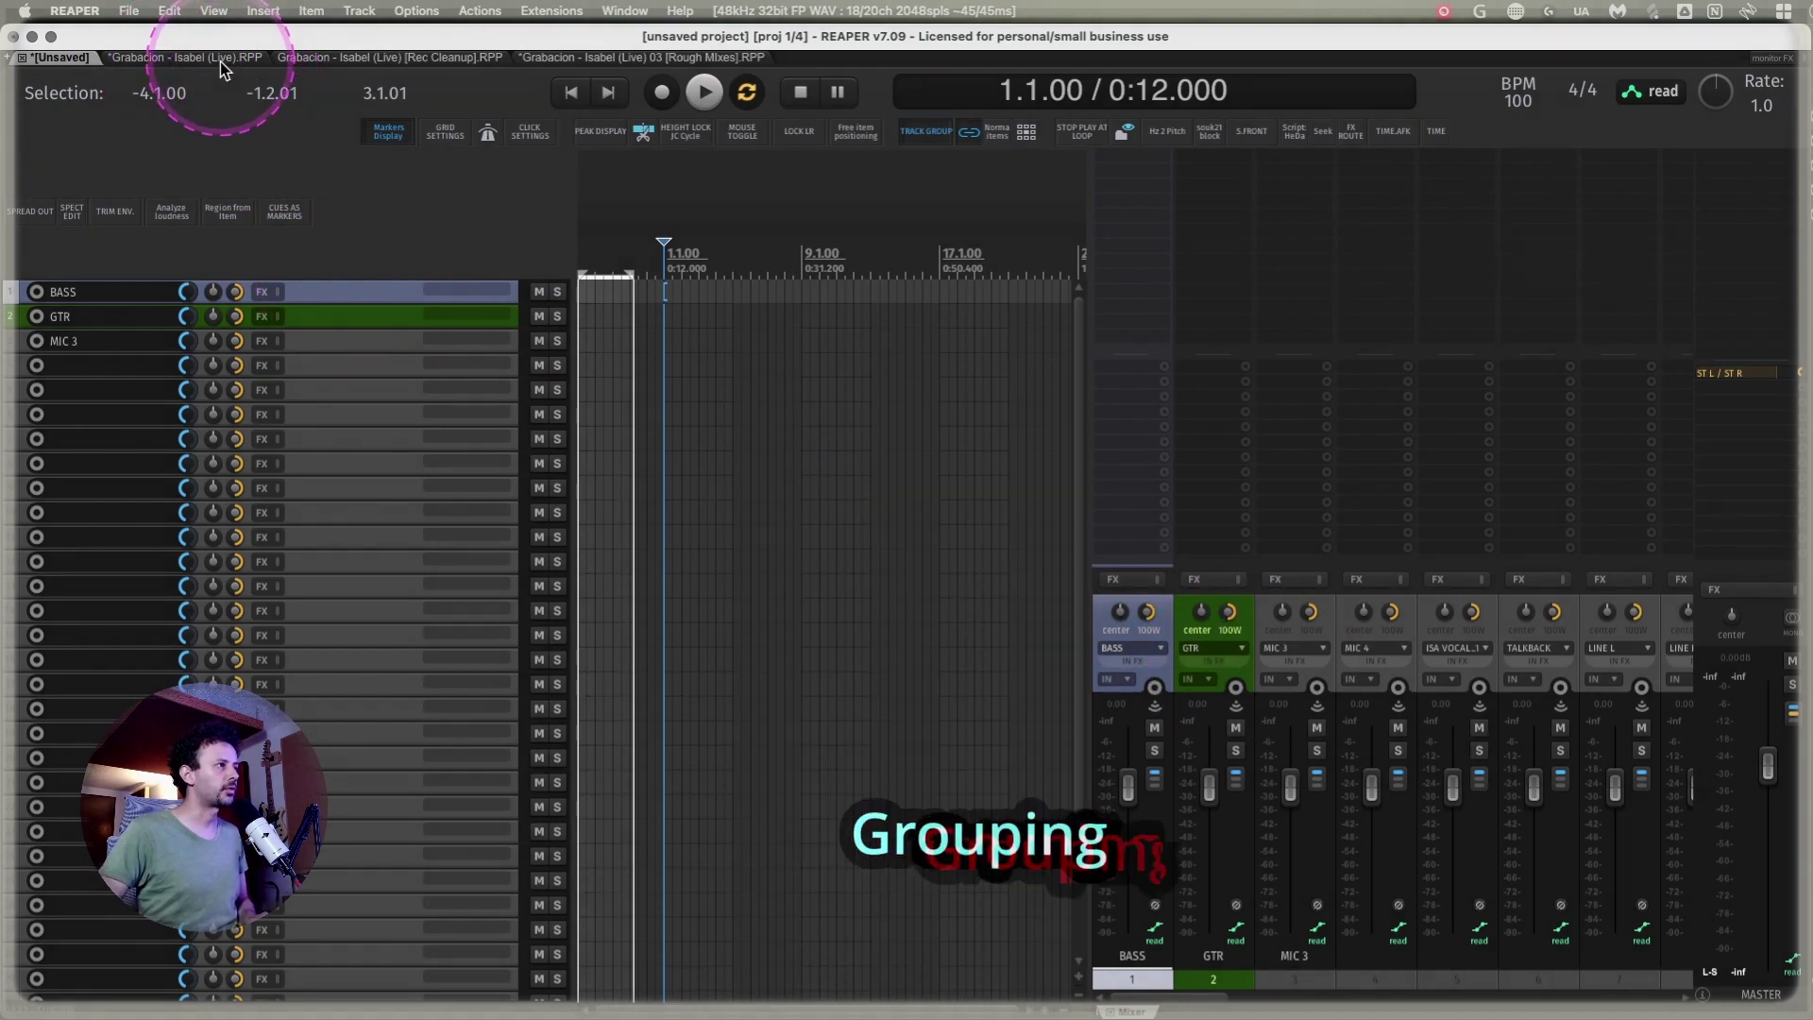
# - Switch to the Grabacion - Isabel (Live) project and hide the mixer
pyautogui.click(218, 58)
pyautogui.press('super+m')
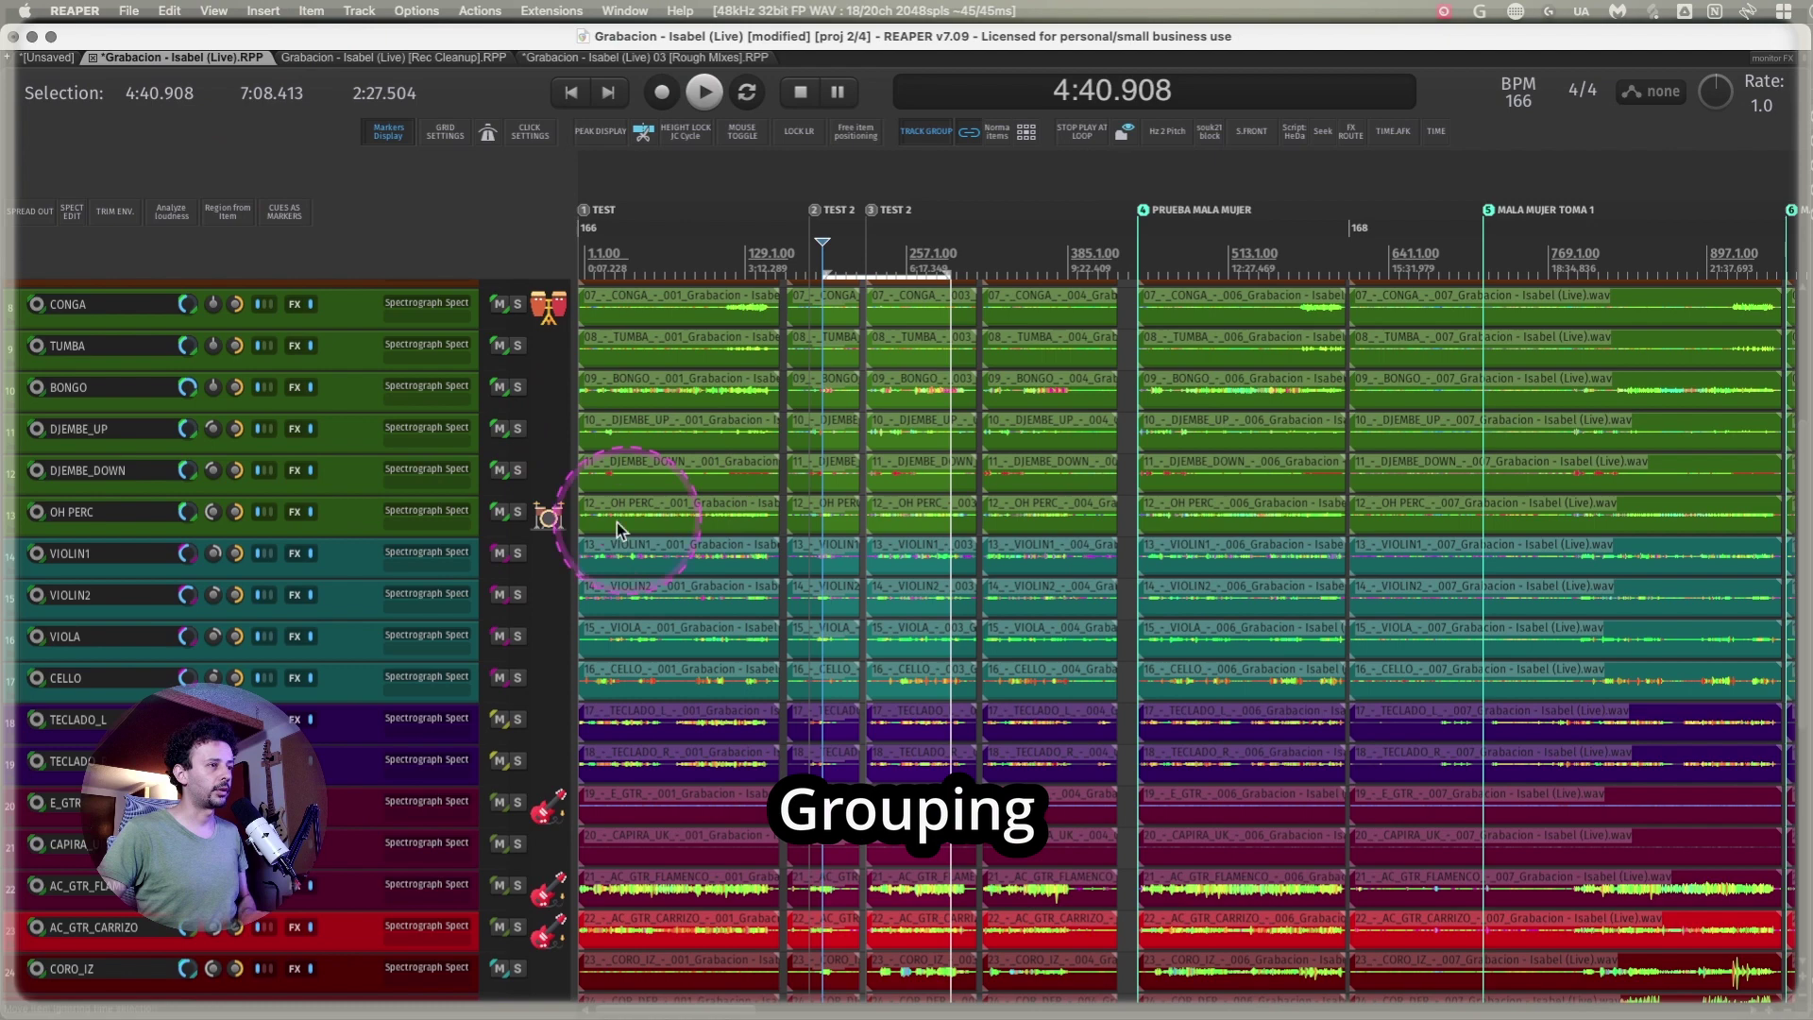
pyautogui.scroll(3, 269, 540)
pyautogui.scroll(-10, 269, 541)
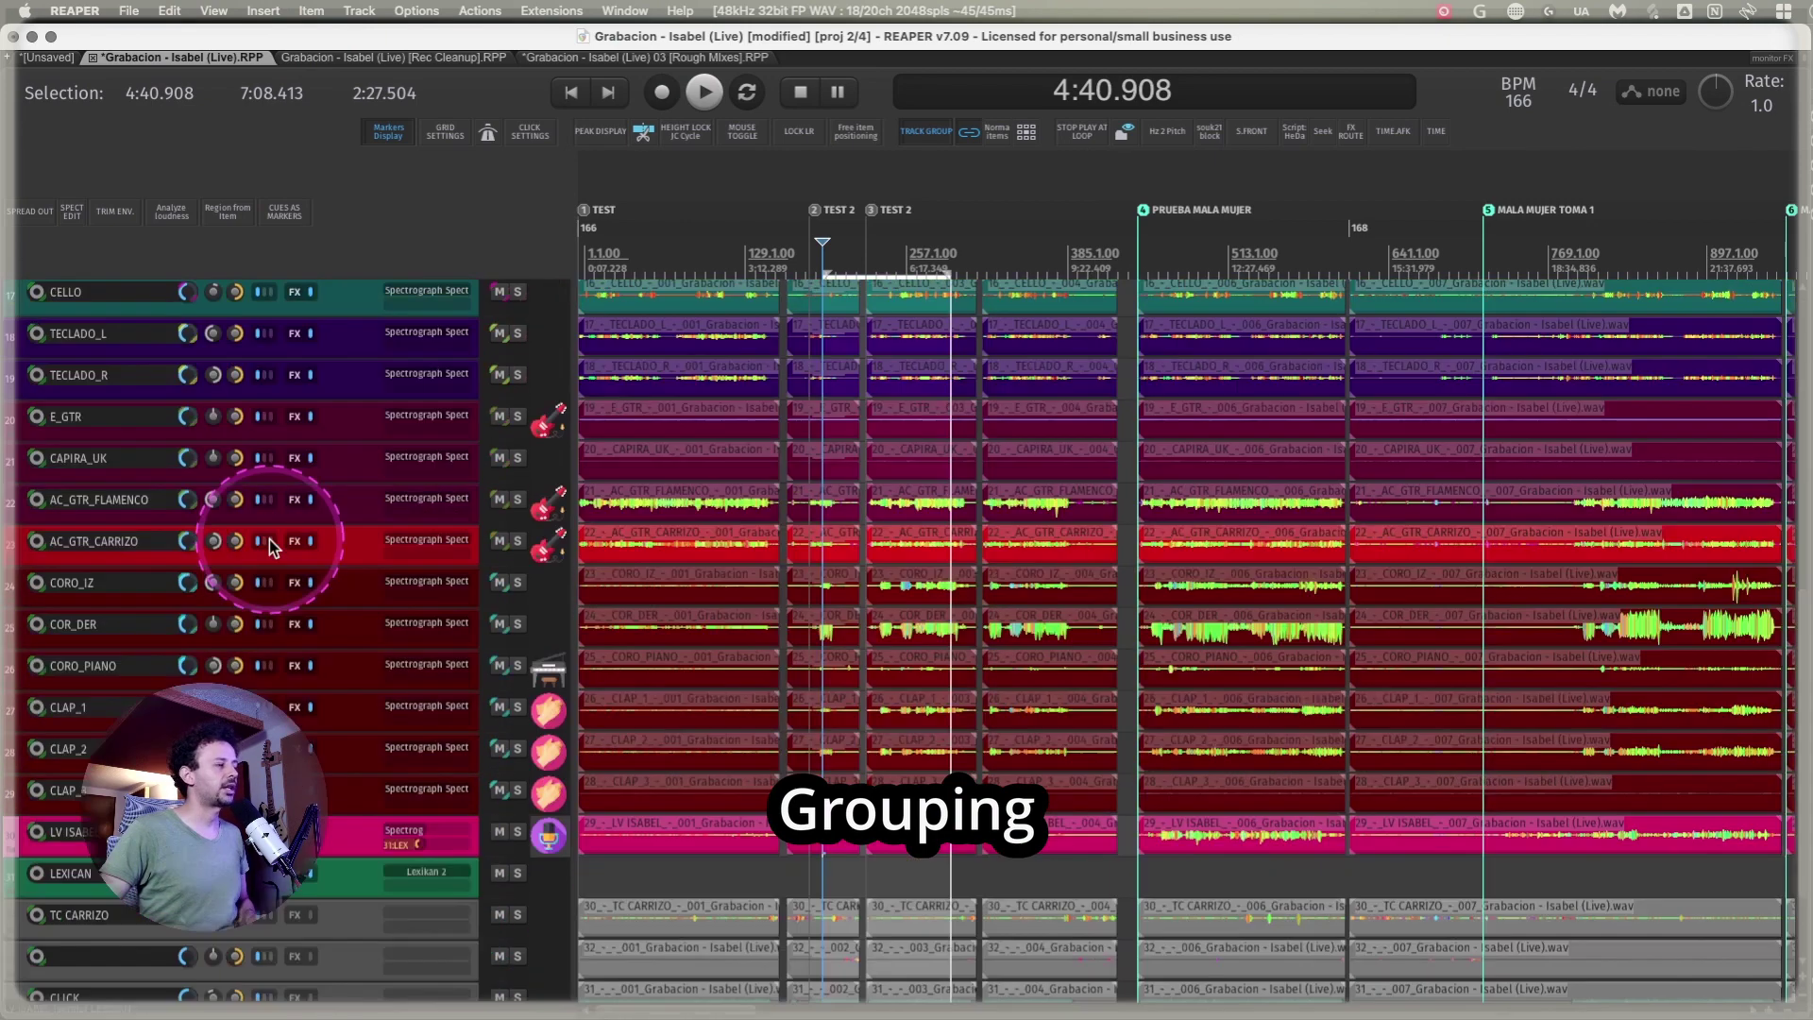
# - Review the Extensions > Auto Color/Icon/Layout rules, then close that window
pyautogui.click(605, 9)
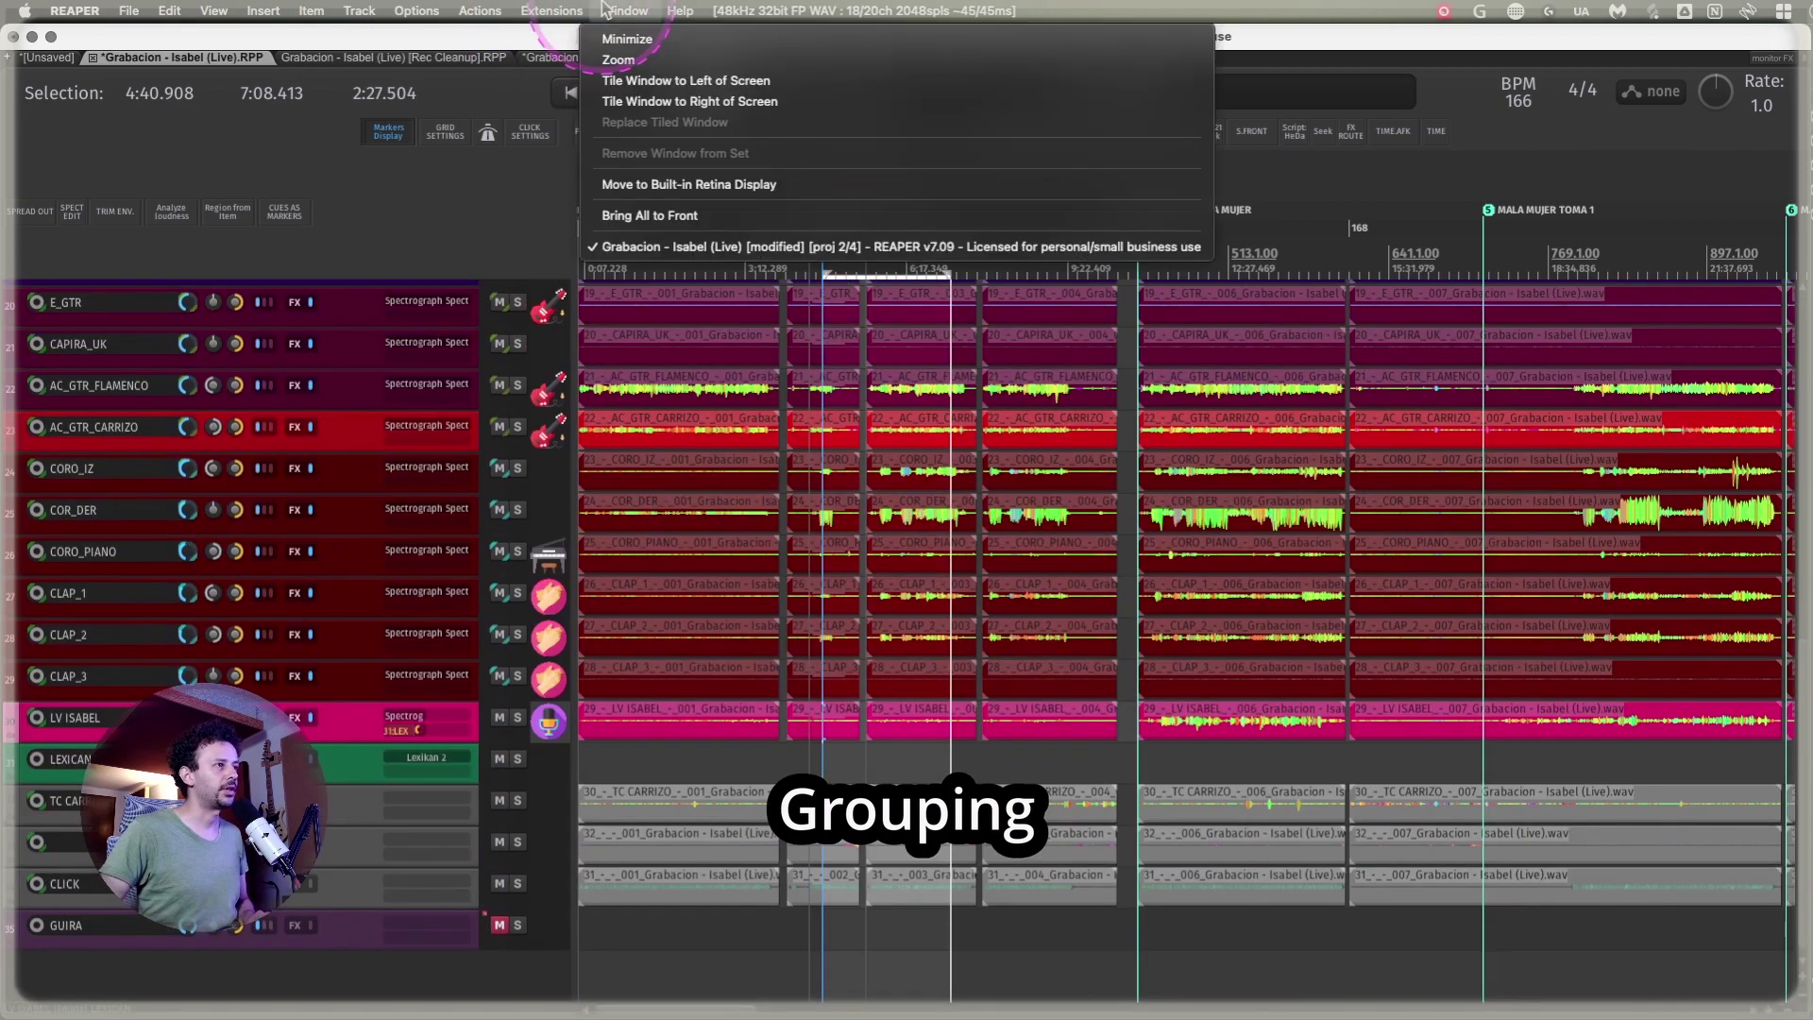
pyautogui.click(566, 54)
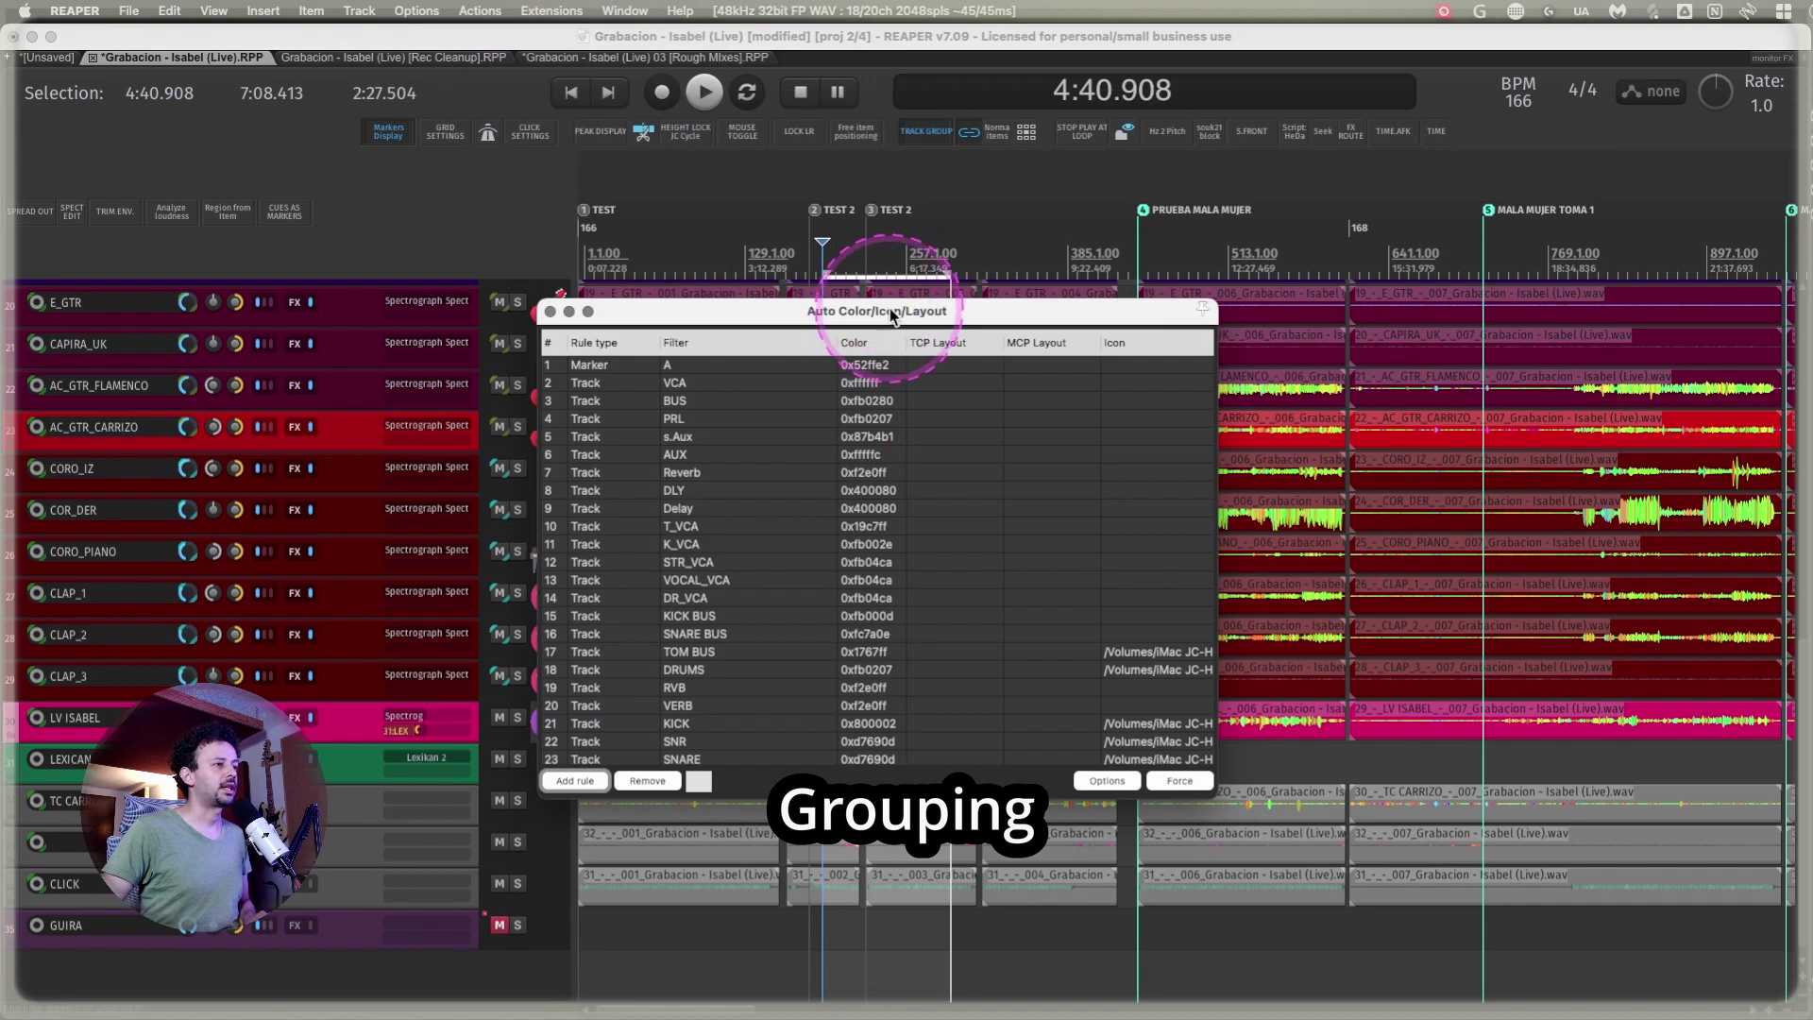
pyautogui.moveTo(889, 310); pyautogui.dragTo(992, 197)
pyautogui.scroll(-10, 832, 353)
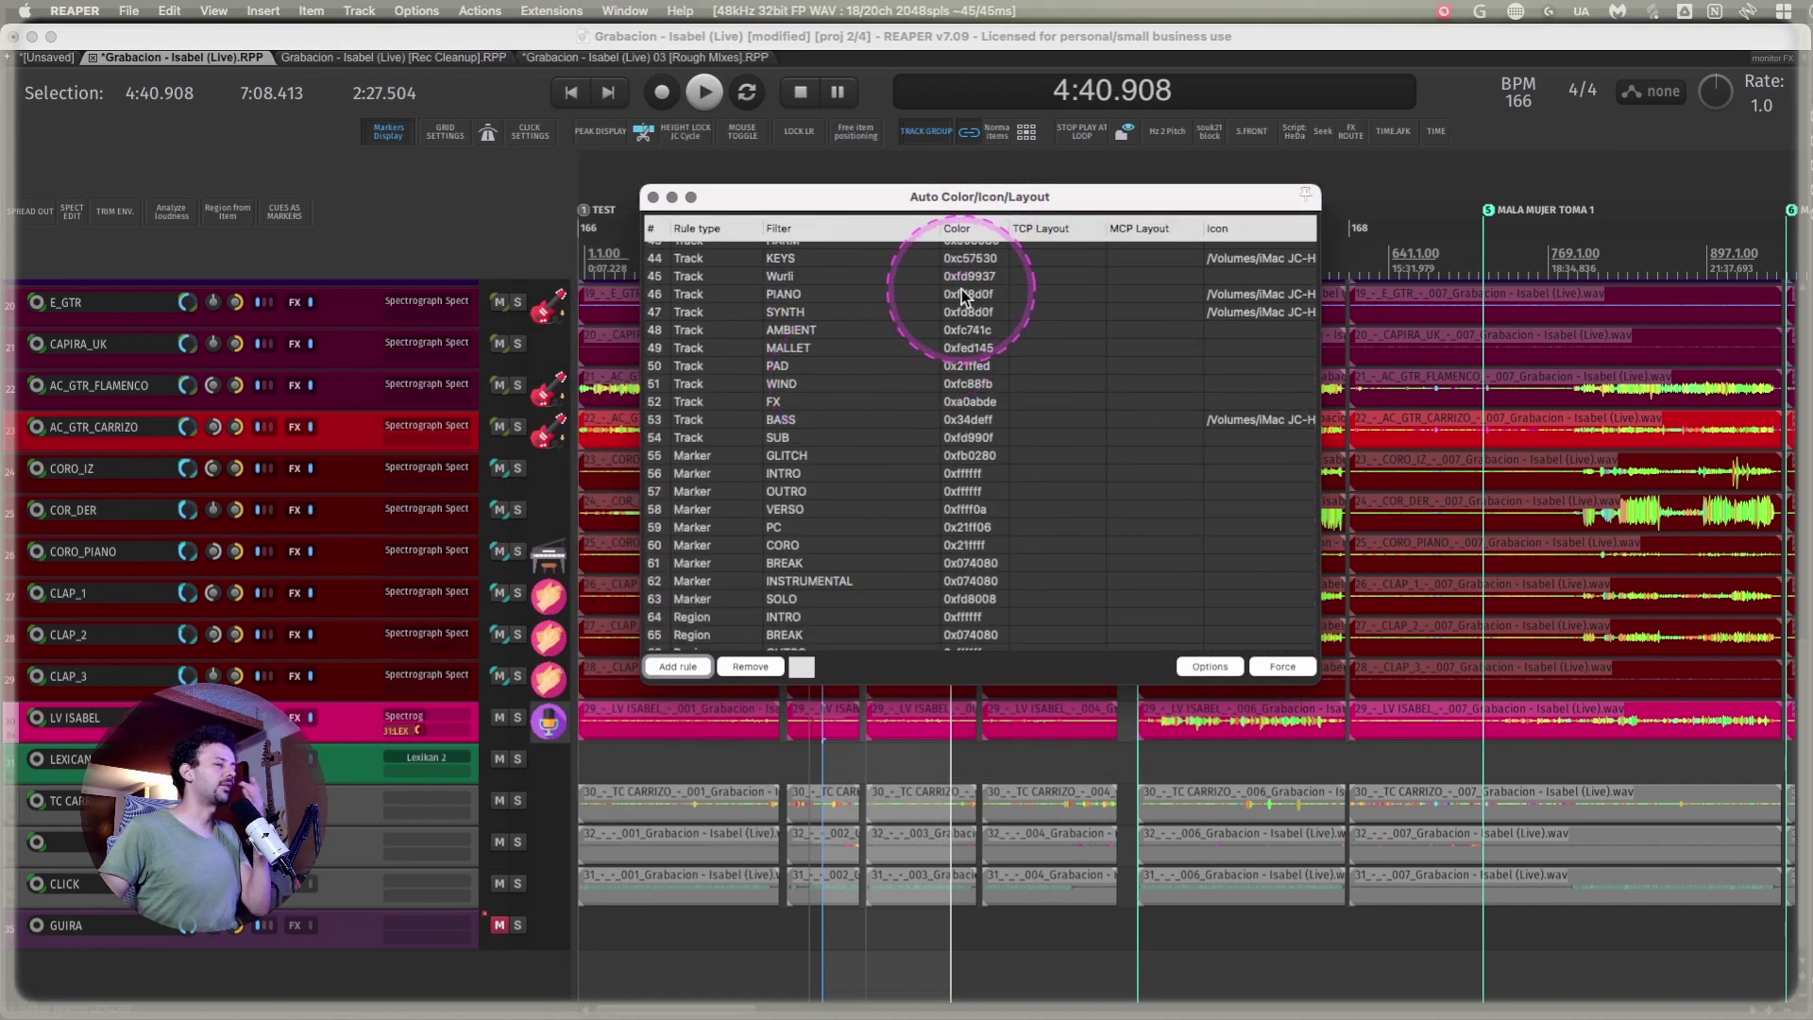
pyautogui.click(653, 196)
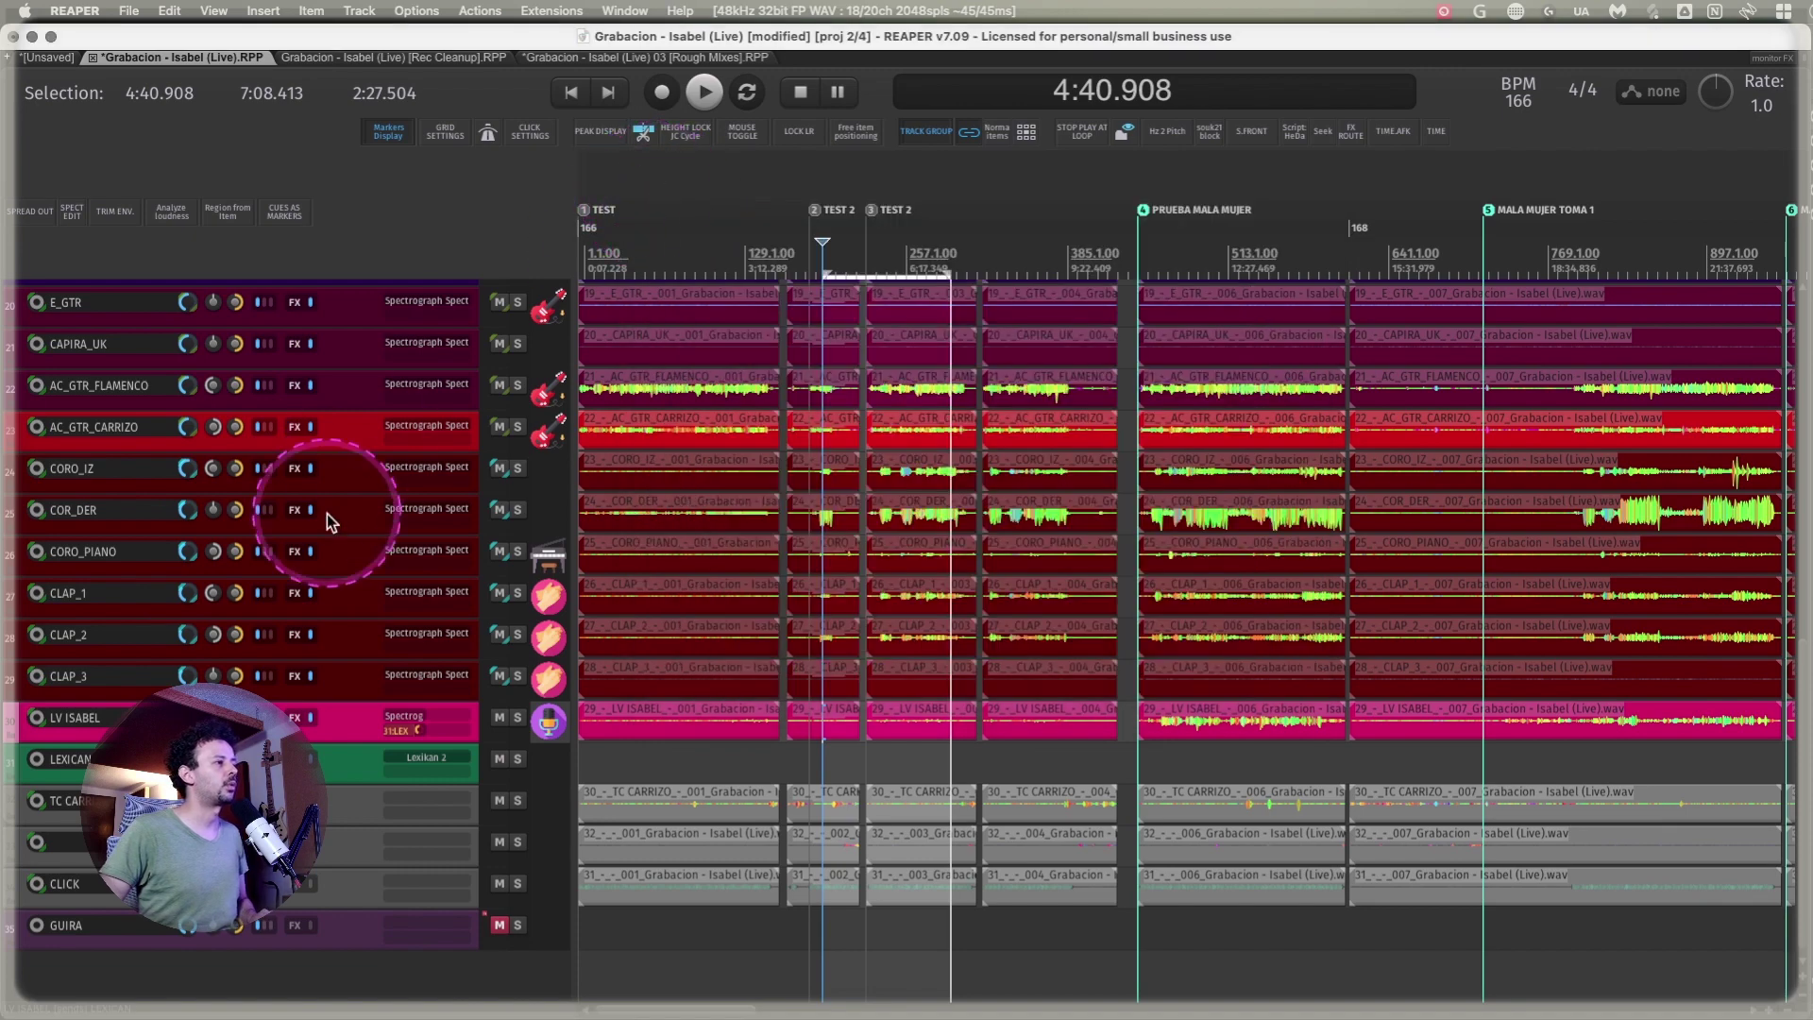
# - Open the track's Grouping settings, list the available groups, and browse the Track Grouping Matrix
pyautogui.scroll(10, 327, 513)
pyautogui.scroll(1, 320, 561)
pyautogui.click(349, 346)
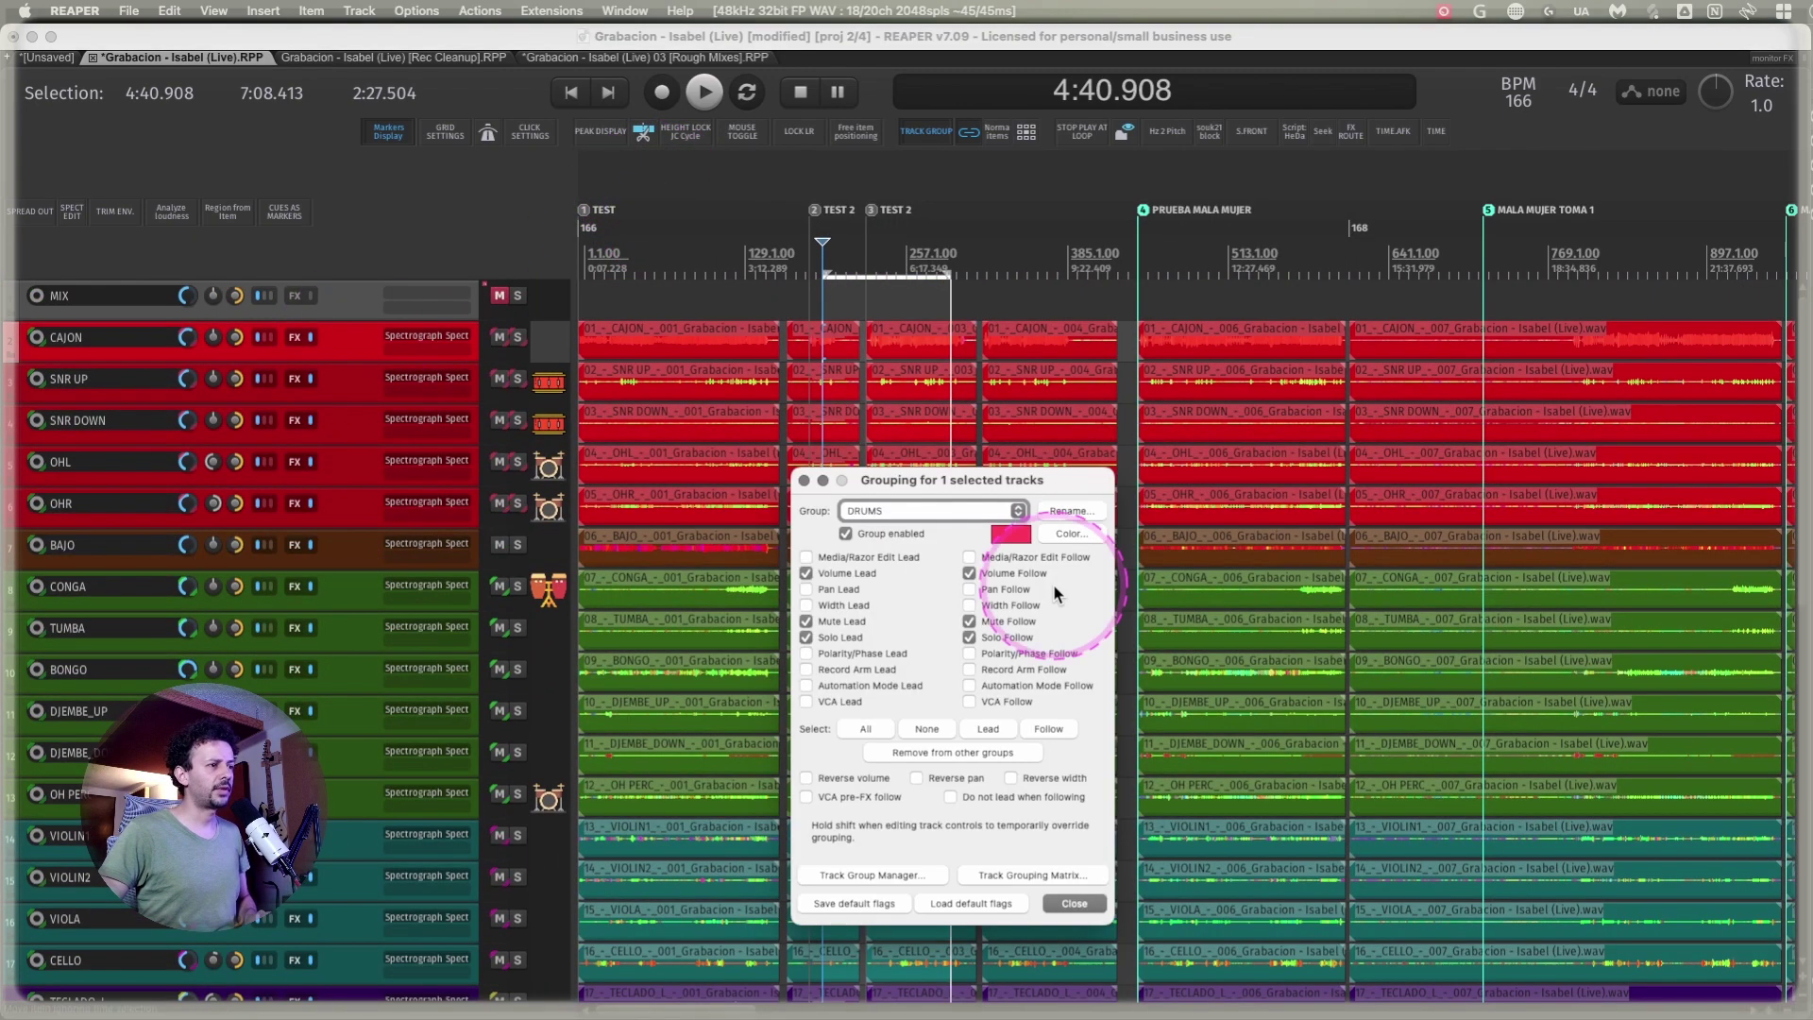
pyautogui.moveTo(1032, 452); pyautogui.dragTo(1040, 351)
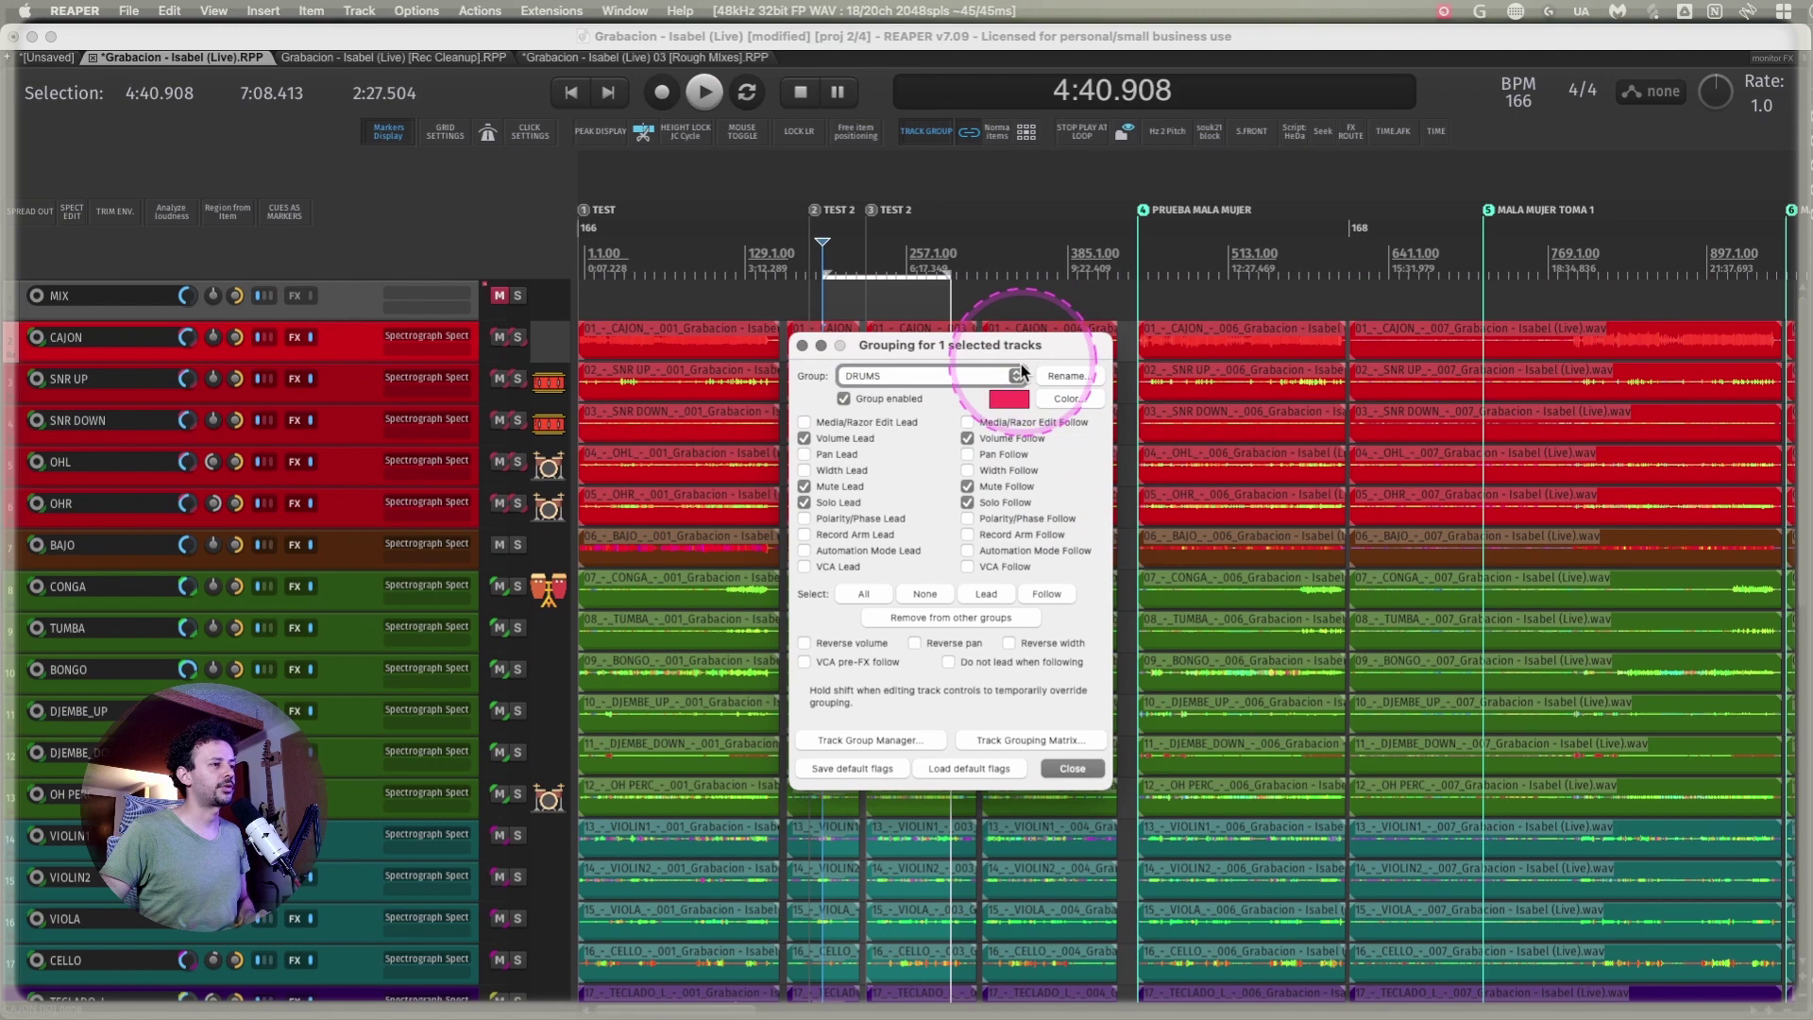
pyautogui.click(923, 378)
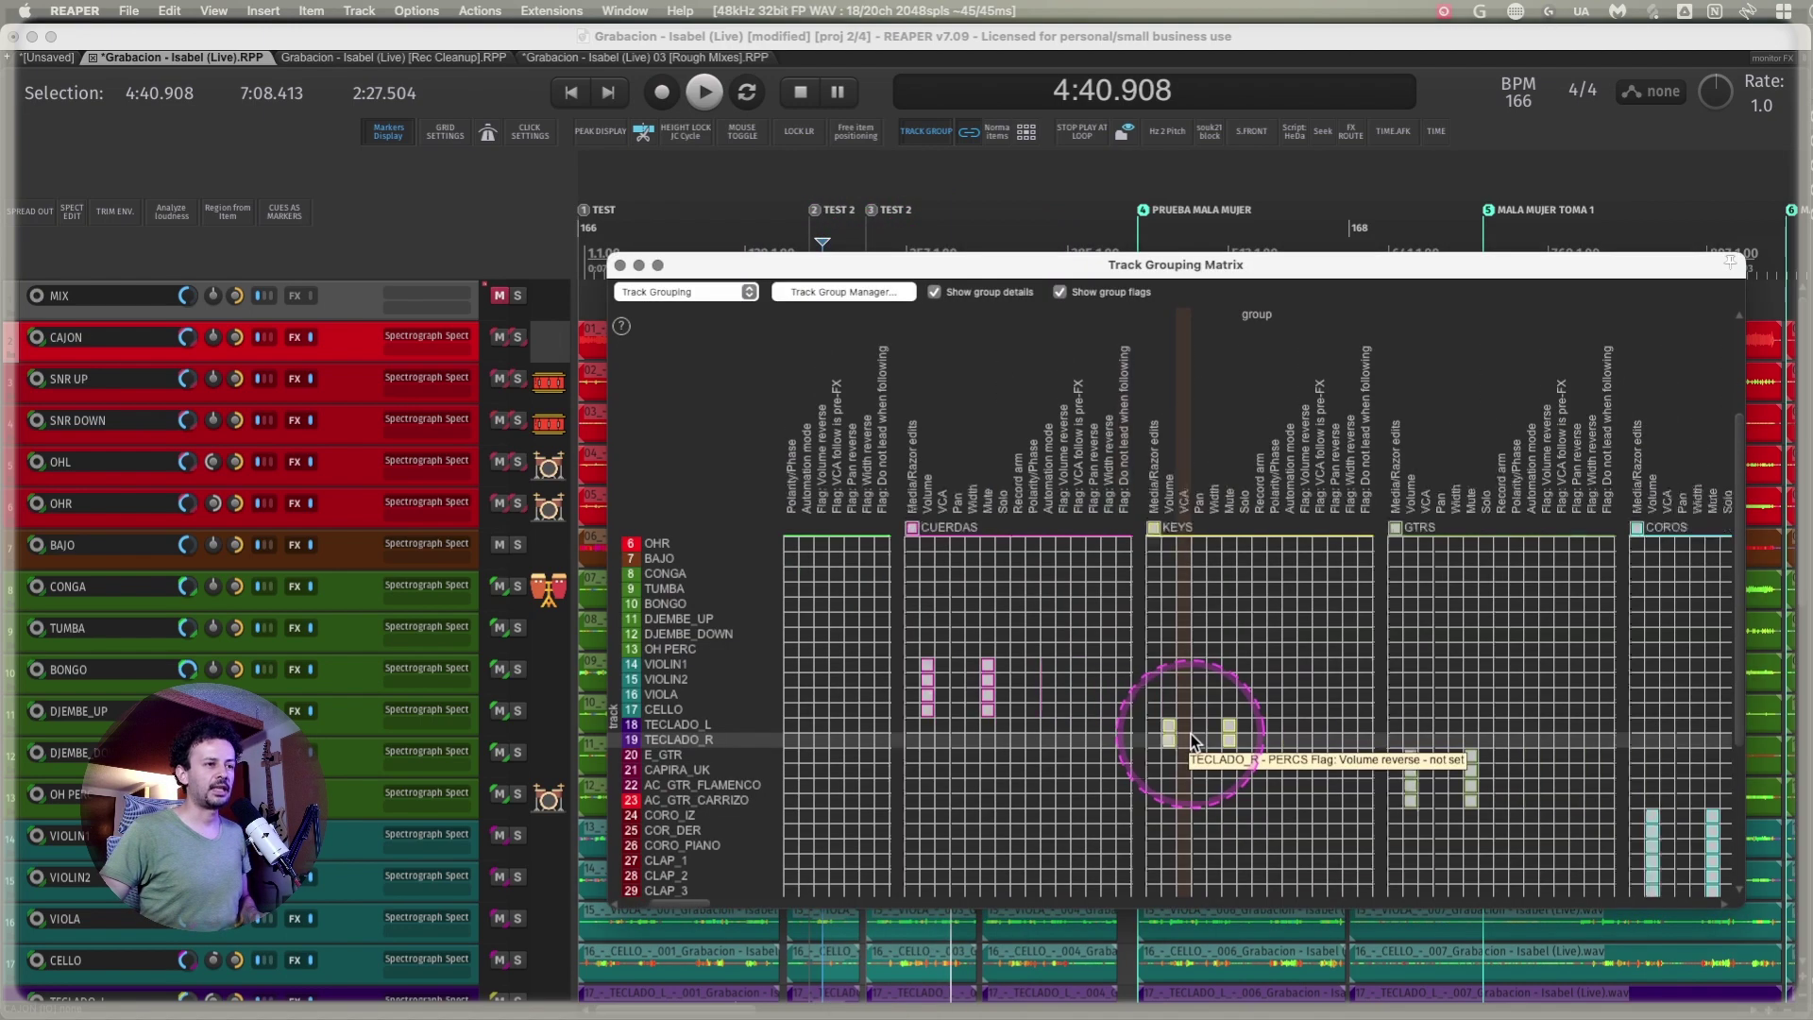
pyautogui.hscroll(3, 1338, 721)
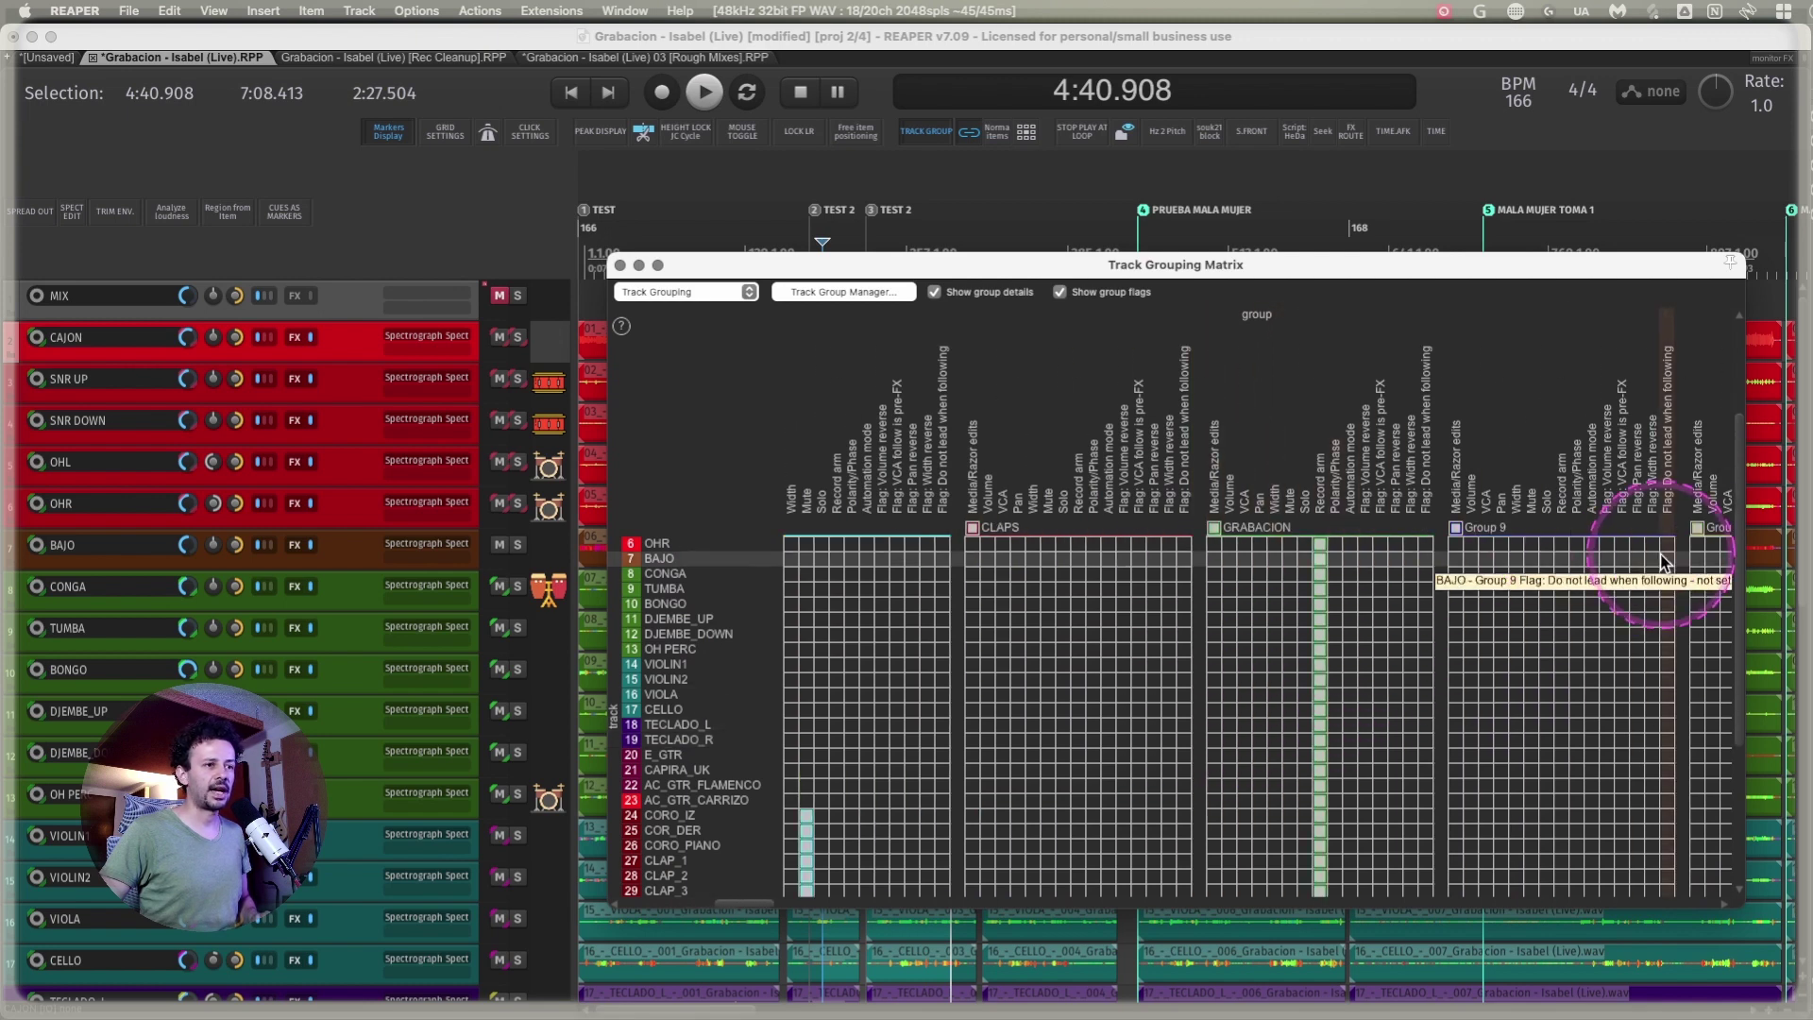
pyautogui.moveTo(1745, 496); pyautogui.dragTo(1386, 366)
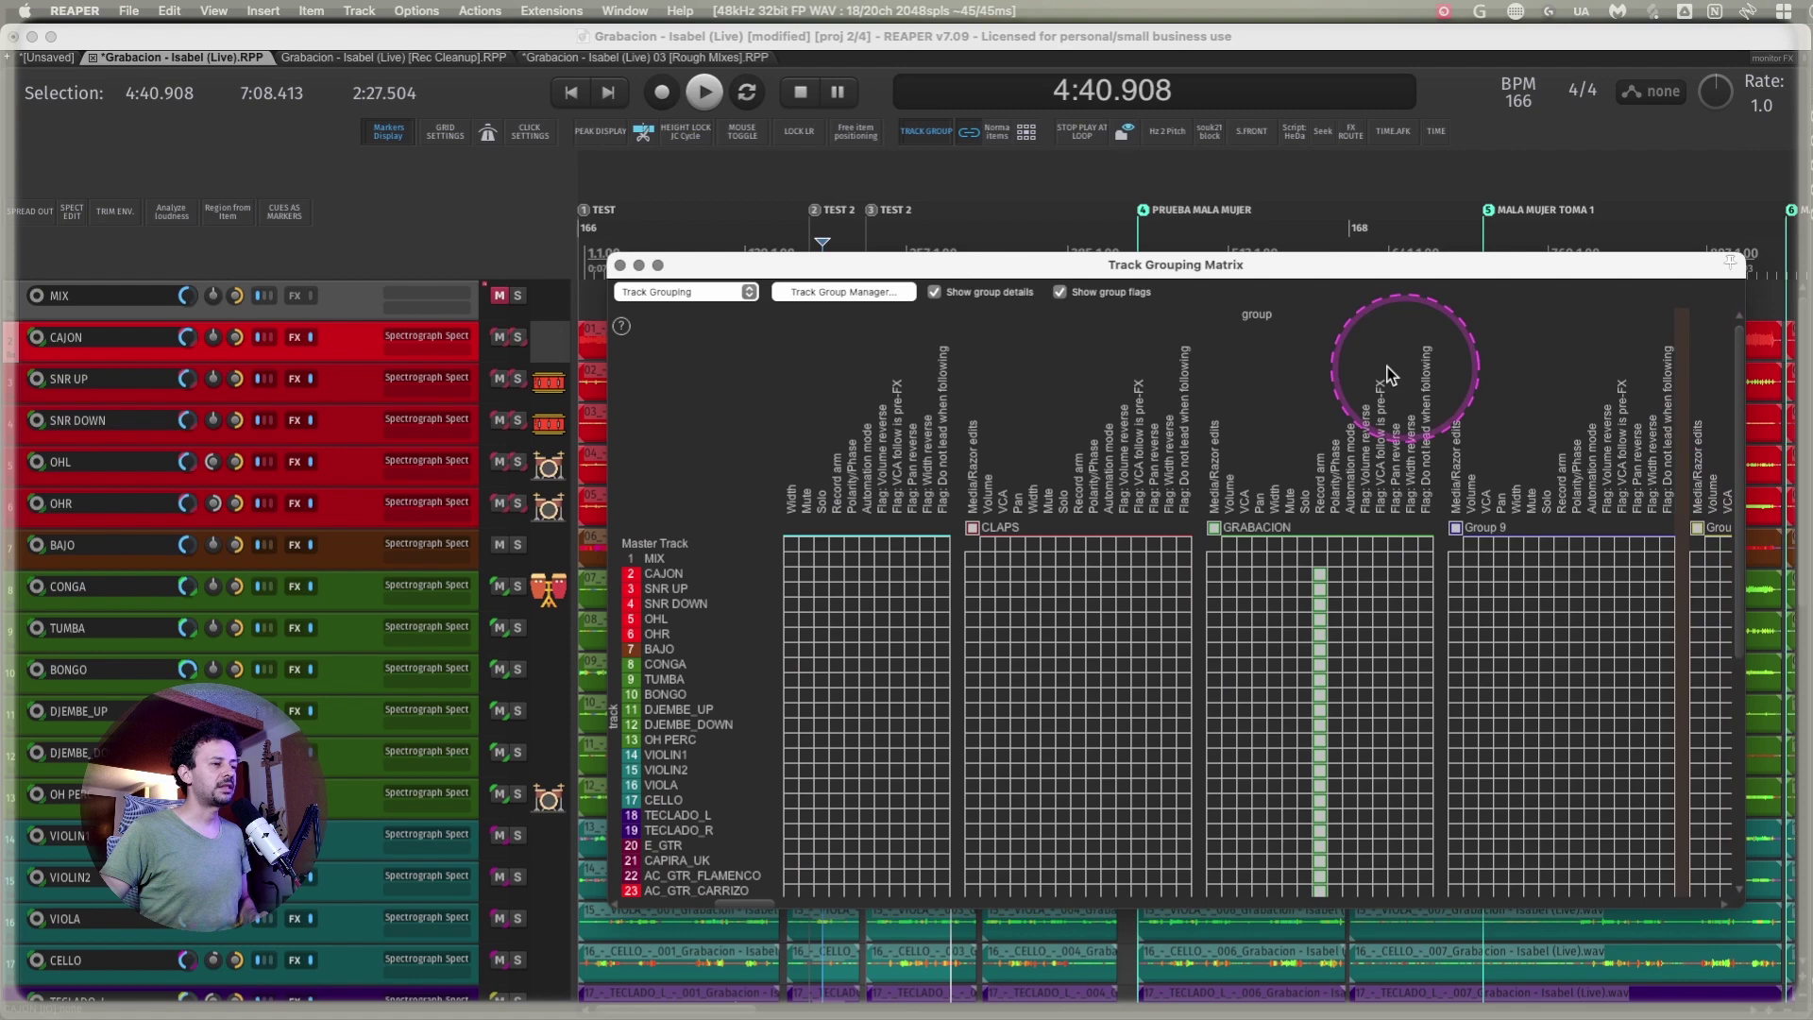
# - Close the Track Grouping Matrix and the grouping settings, then scroll through the track list
pyautogui.click(616, 267)
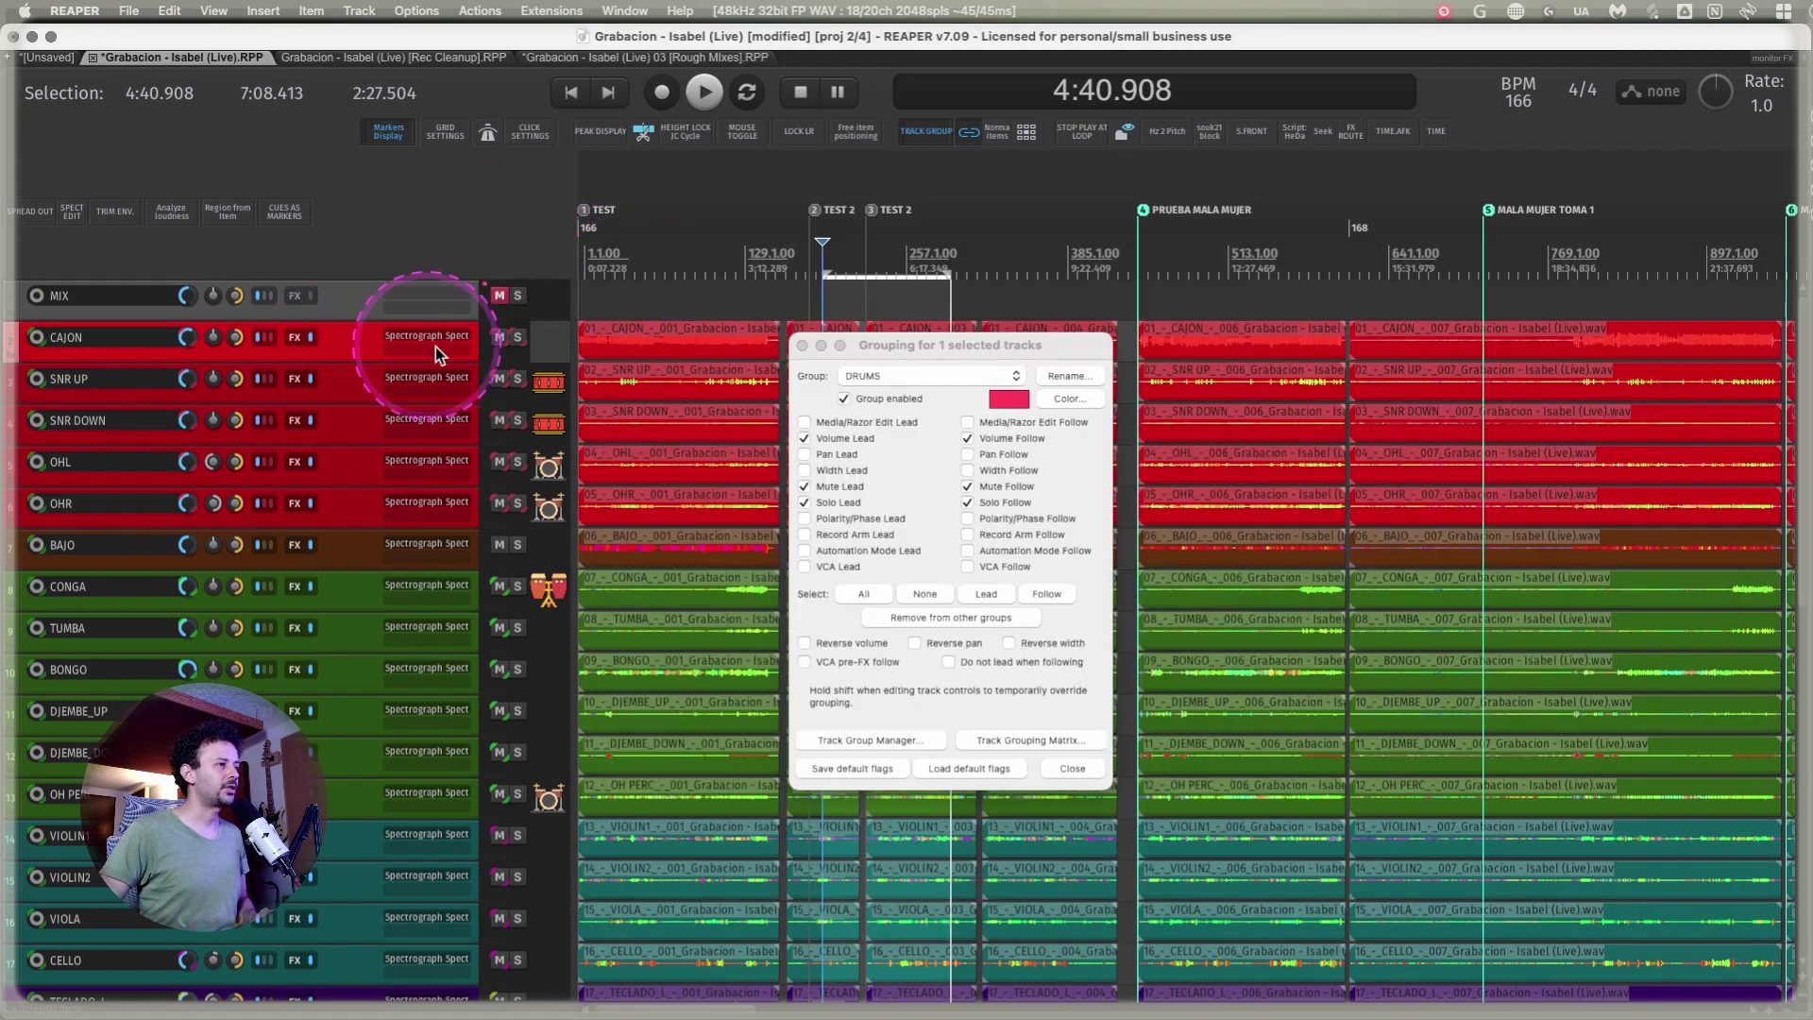
pyautogui.click(804, 347)
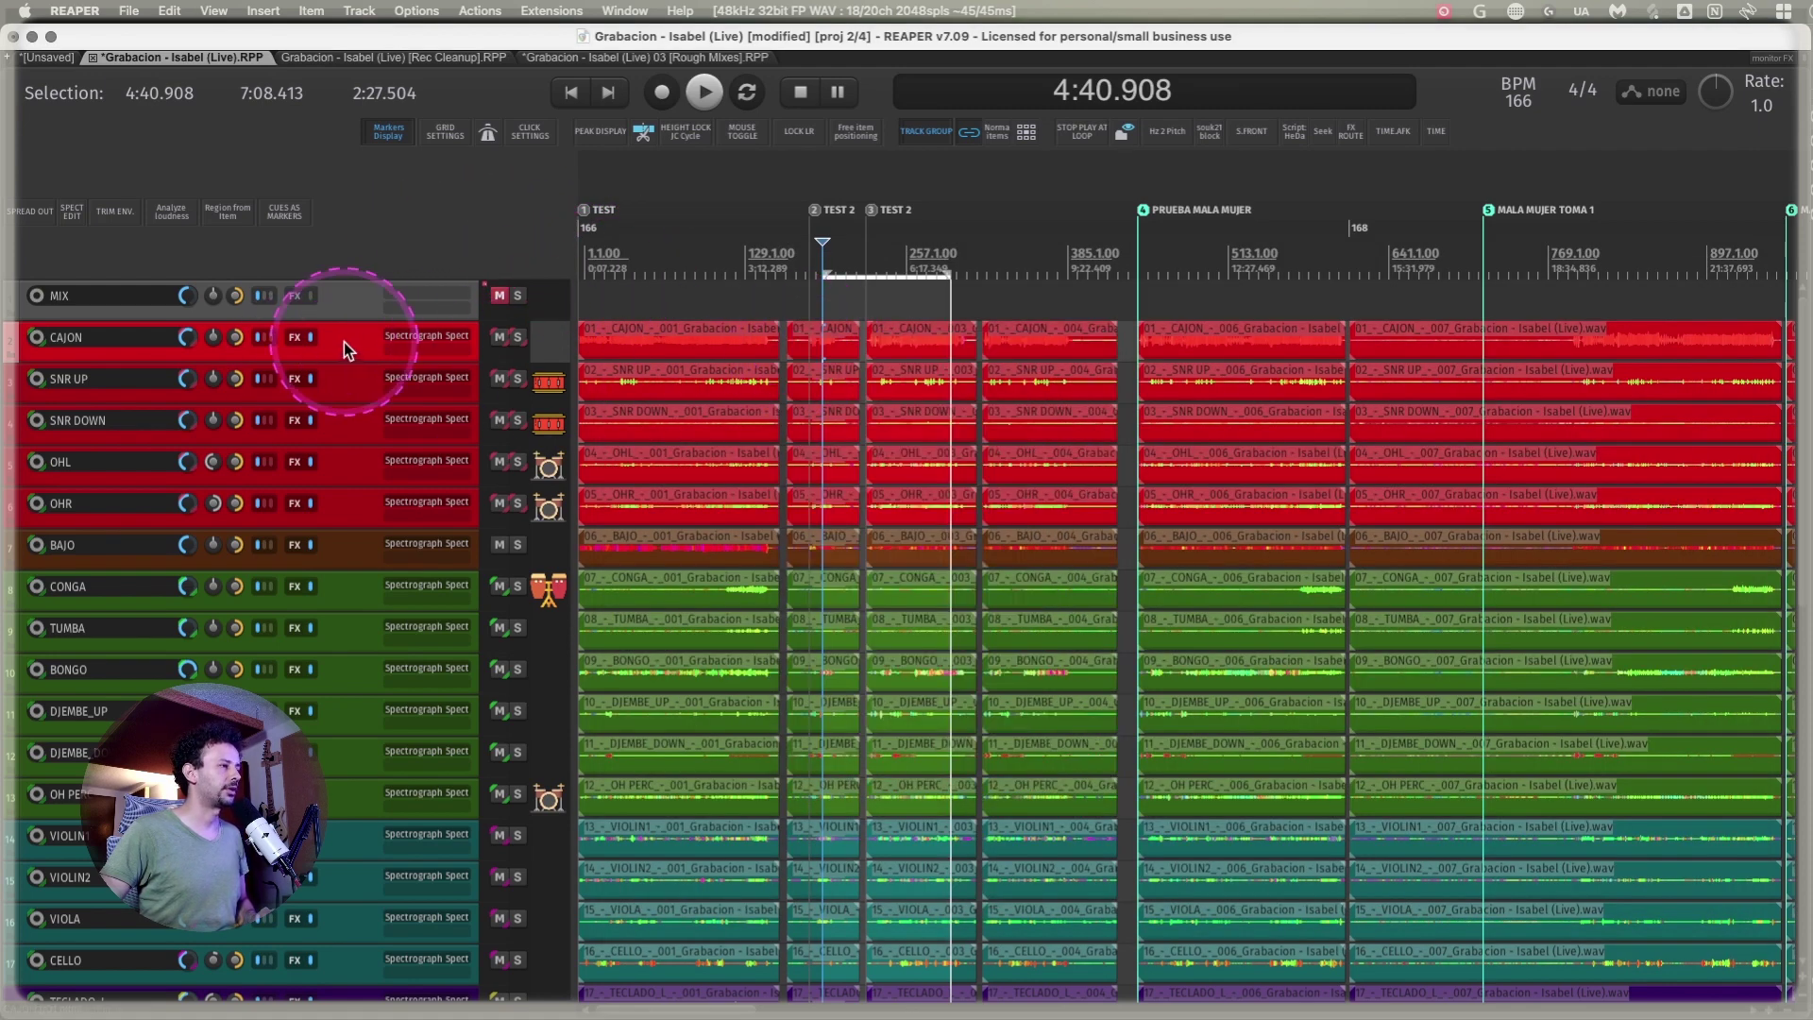
pyautogui.scroll(-6, 350, 359)
pyautogui.scroll(-10, 355, 364)
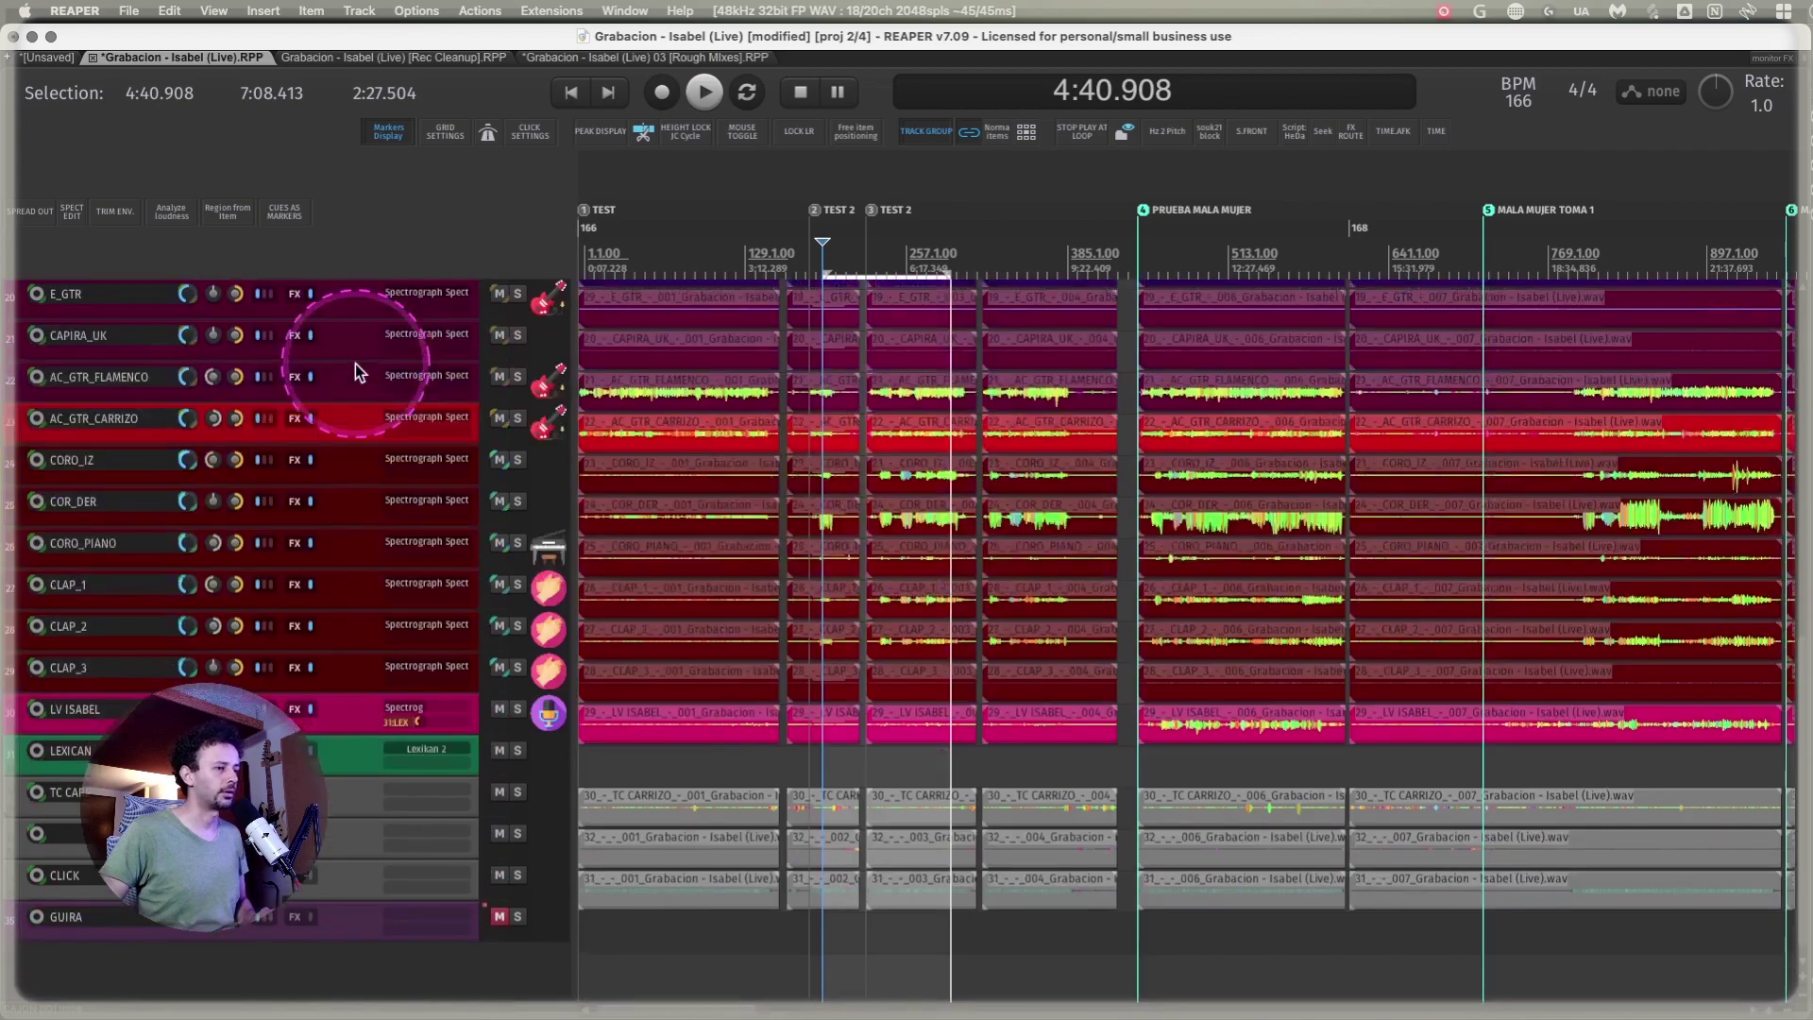
pyautogui.scroll(15, 355, 364)
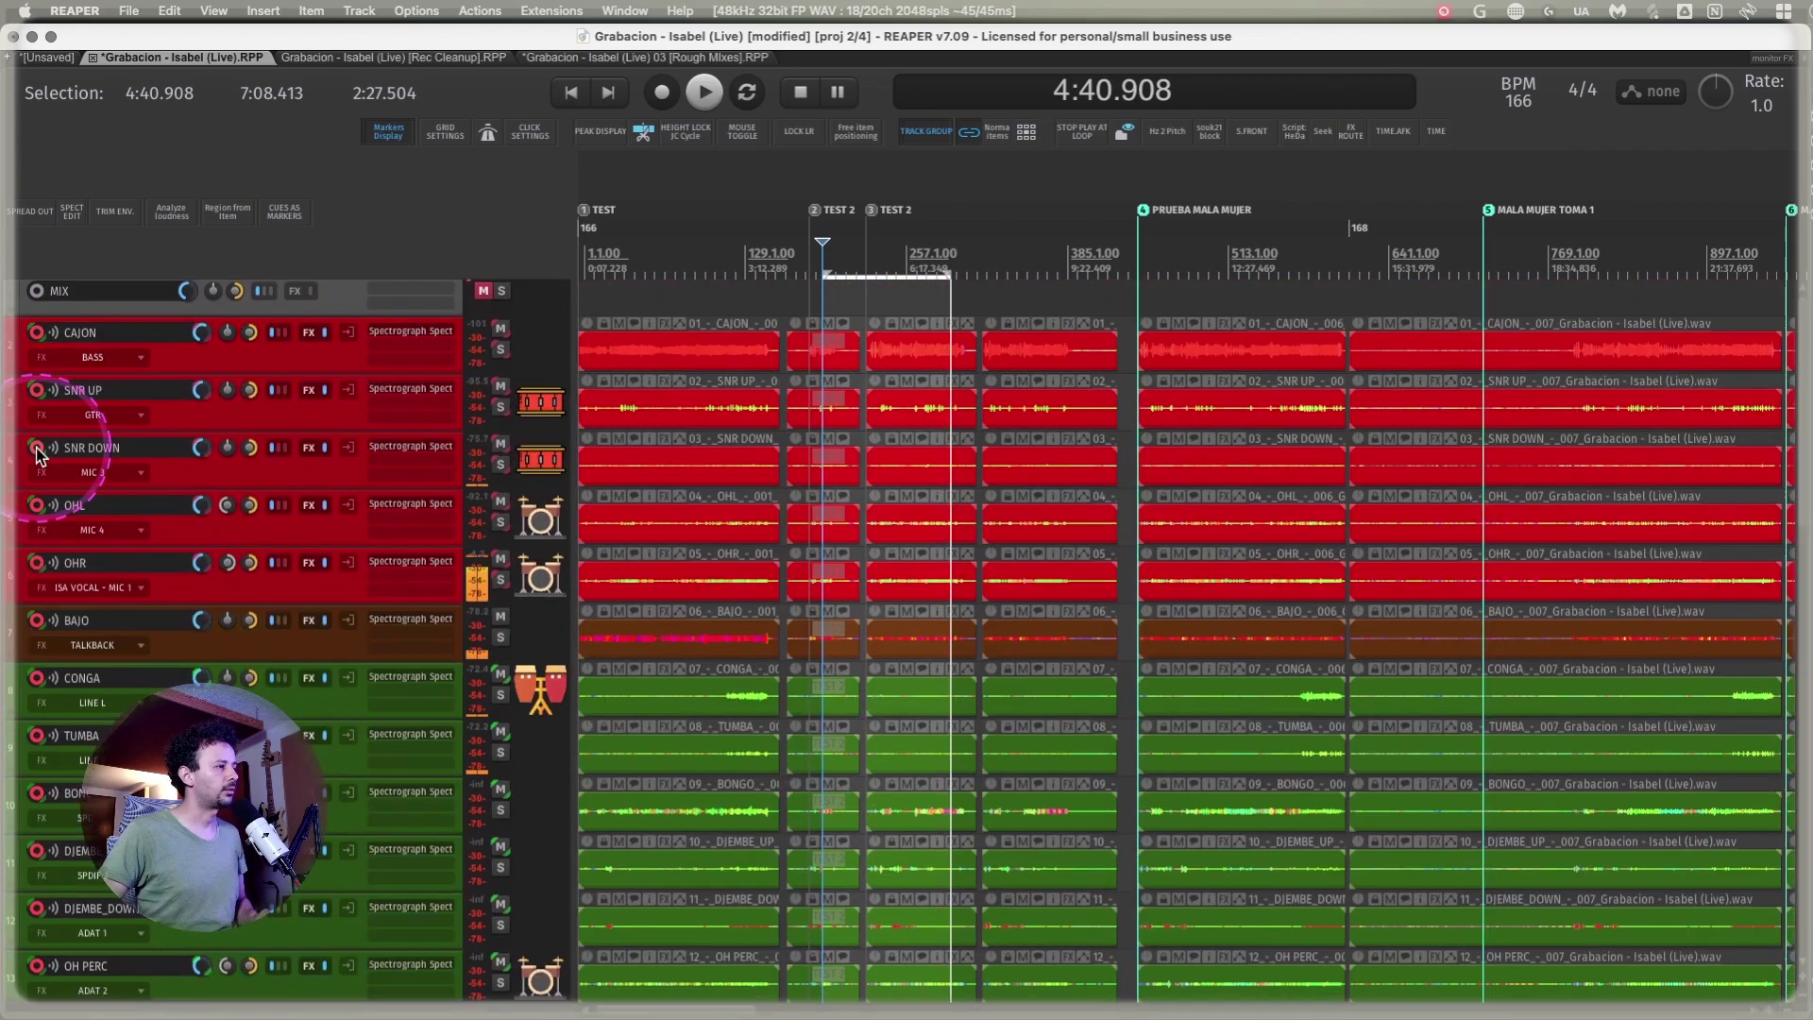
# - Select SNR DOWN, expand track rows to see their inputs, then shrink all tracks to compact height
pyautogui.click(41, 430)
pyautogui.click(153, 497)
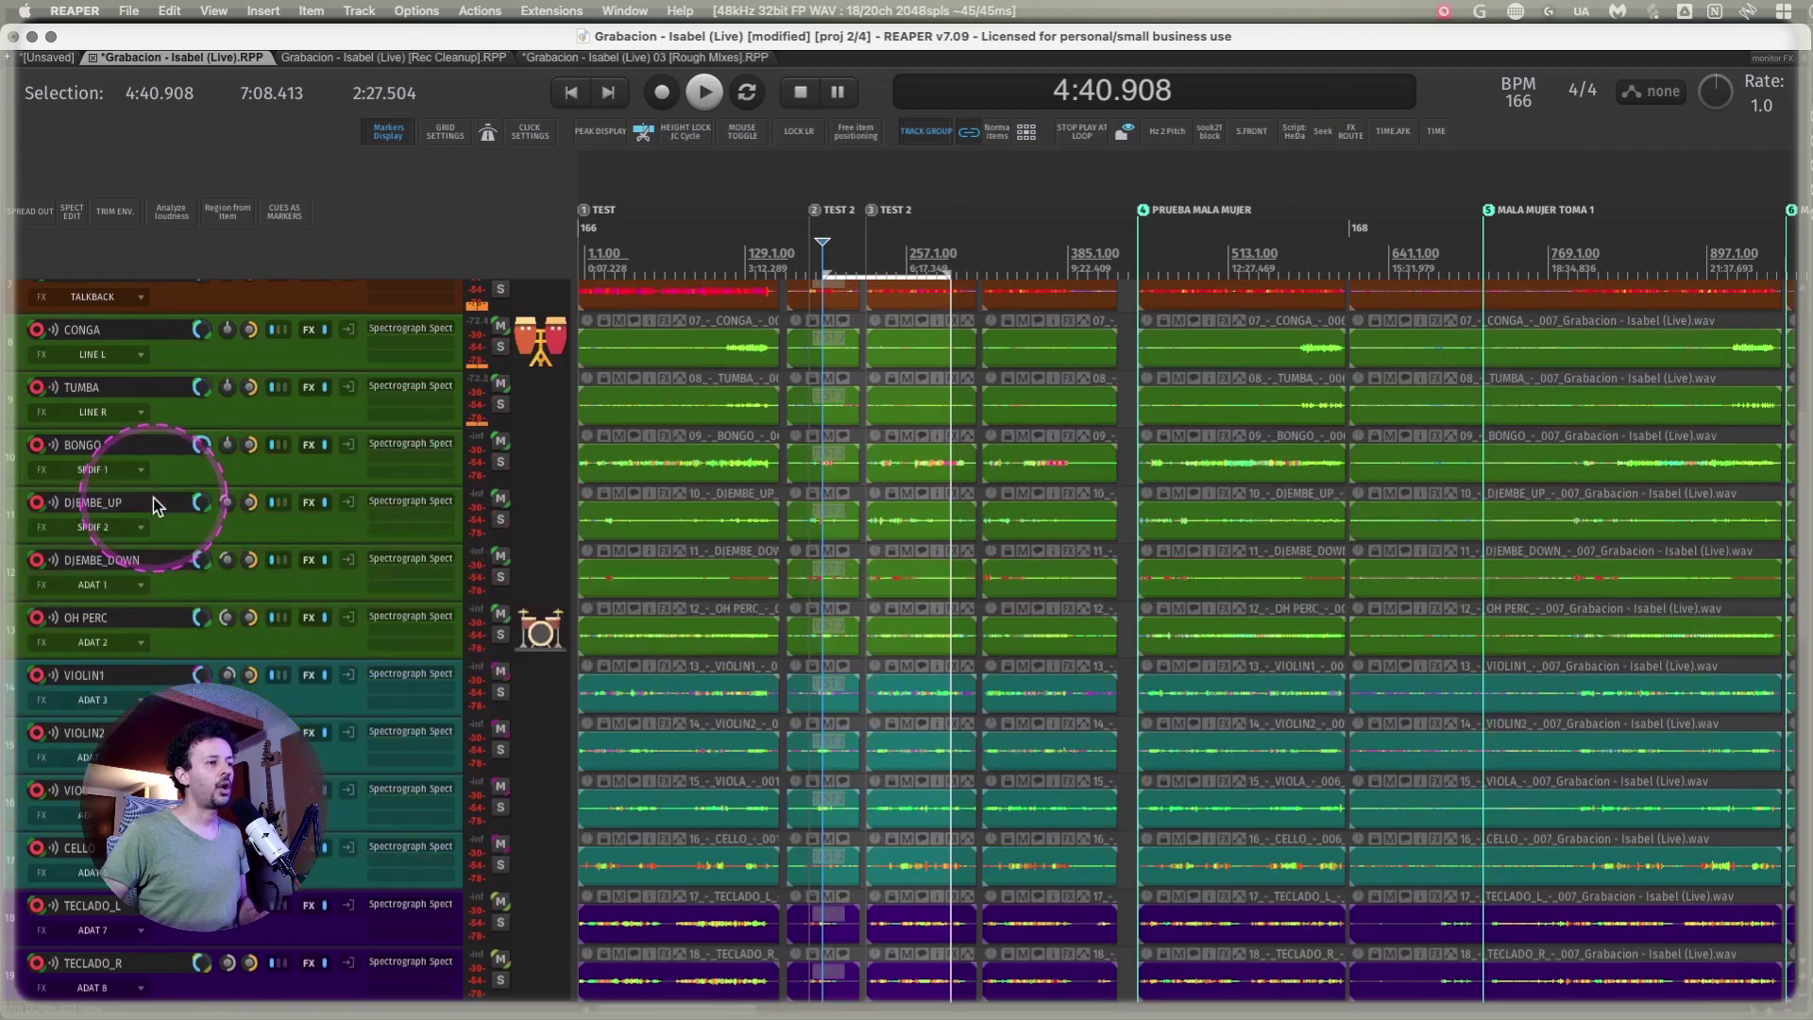
pyautogui.scroll(-10, 153, 497)
pyautogui.scroll(-1, 153, 506)
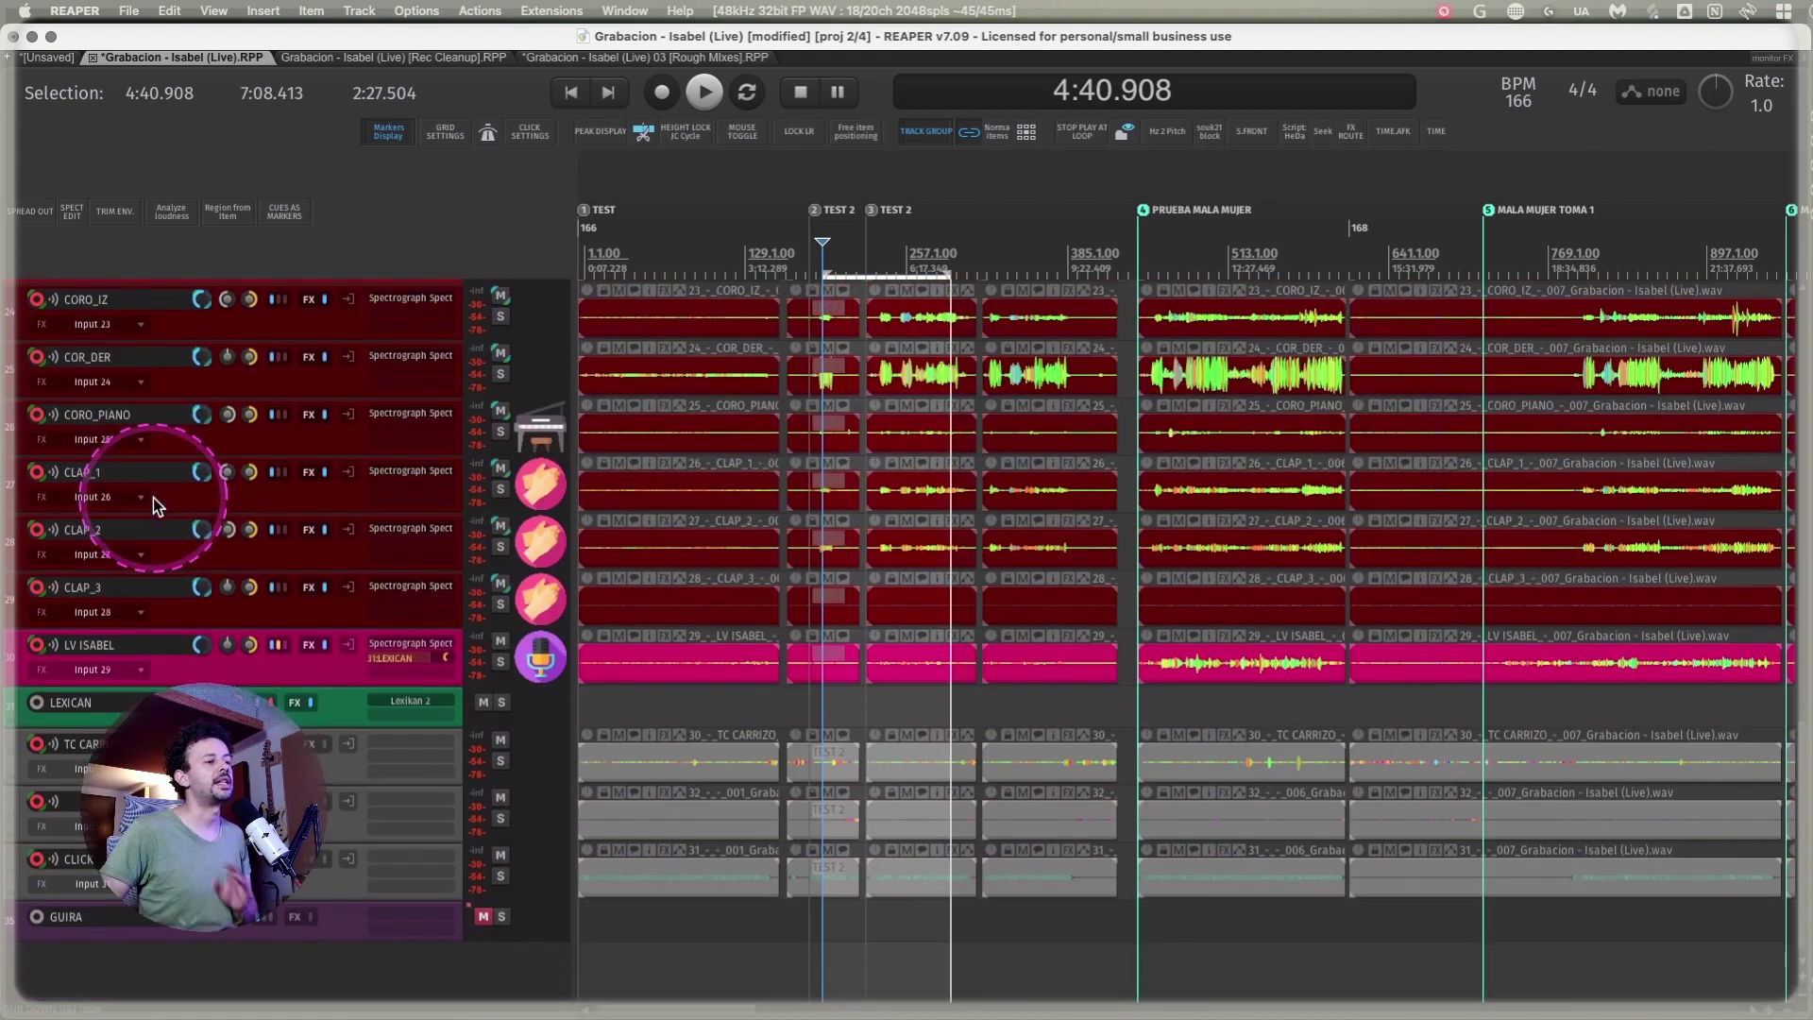
pyautogui.scroll(12, 153, 497)
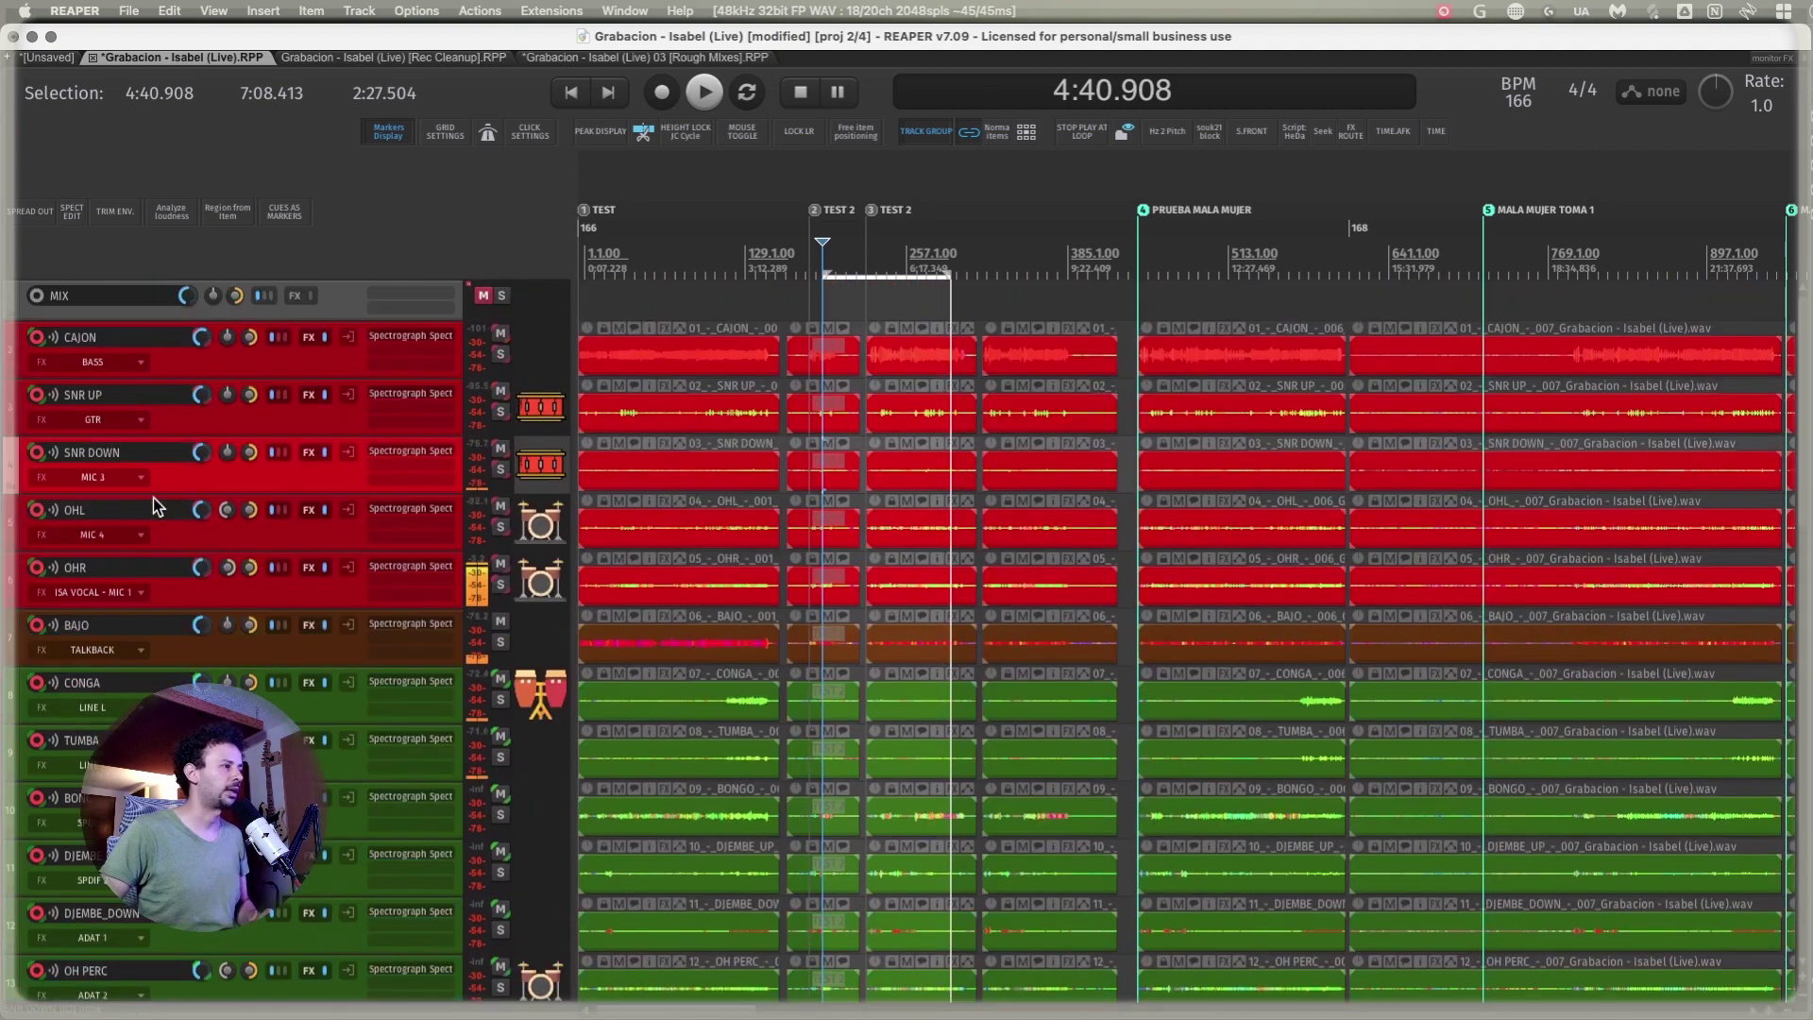
pyautogui.press('`')
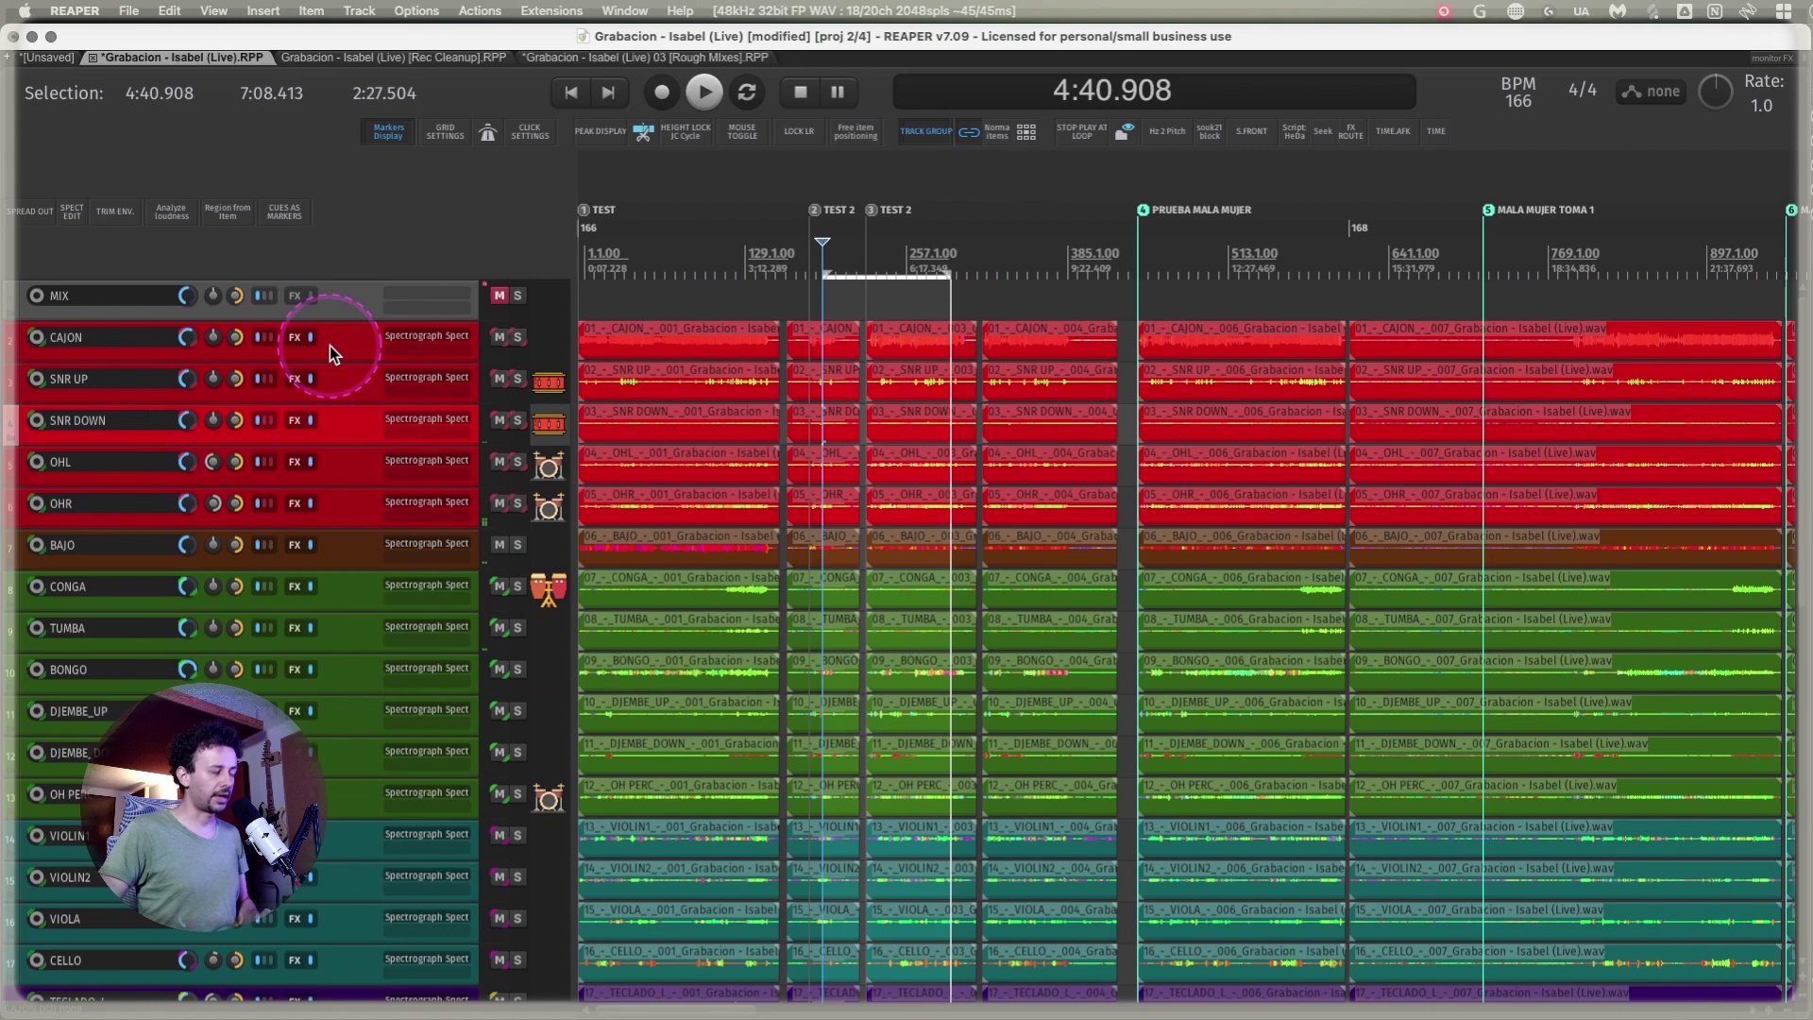
# - Select CAJON, show the mixer, and pull the grouped drum faders down together
pyautogui.click(331, 346)
pyautogui.press('super+m')
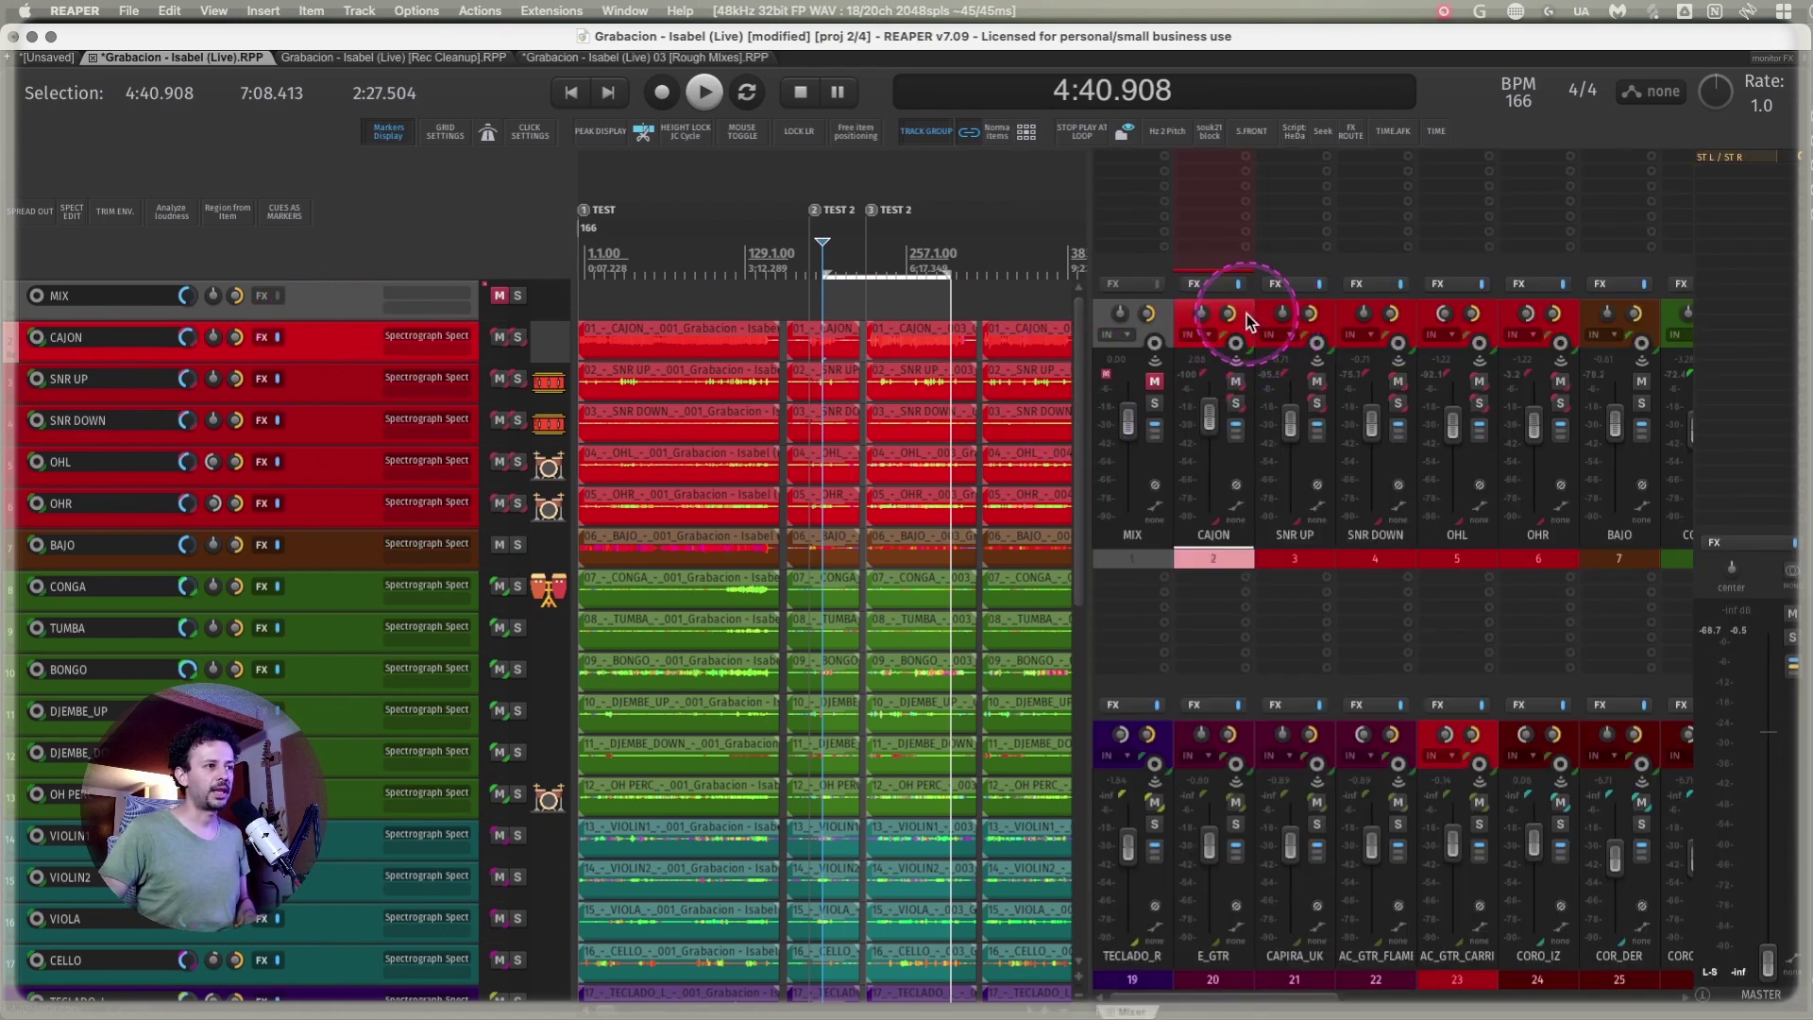
pyautogui.moveTo(1291, 427); pyautogui.dragTo(1334, 430)
# - Solo and unsolo, then mute and unmute the drum group, and check its grouping settings
pyautogui.click(1318, 401)
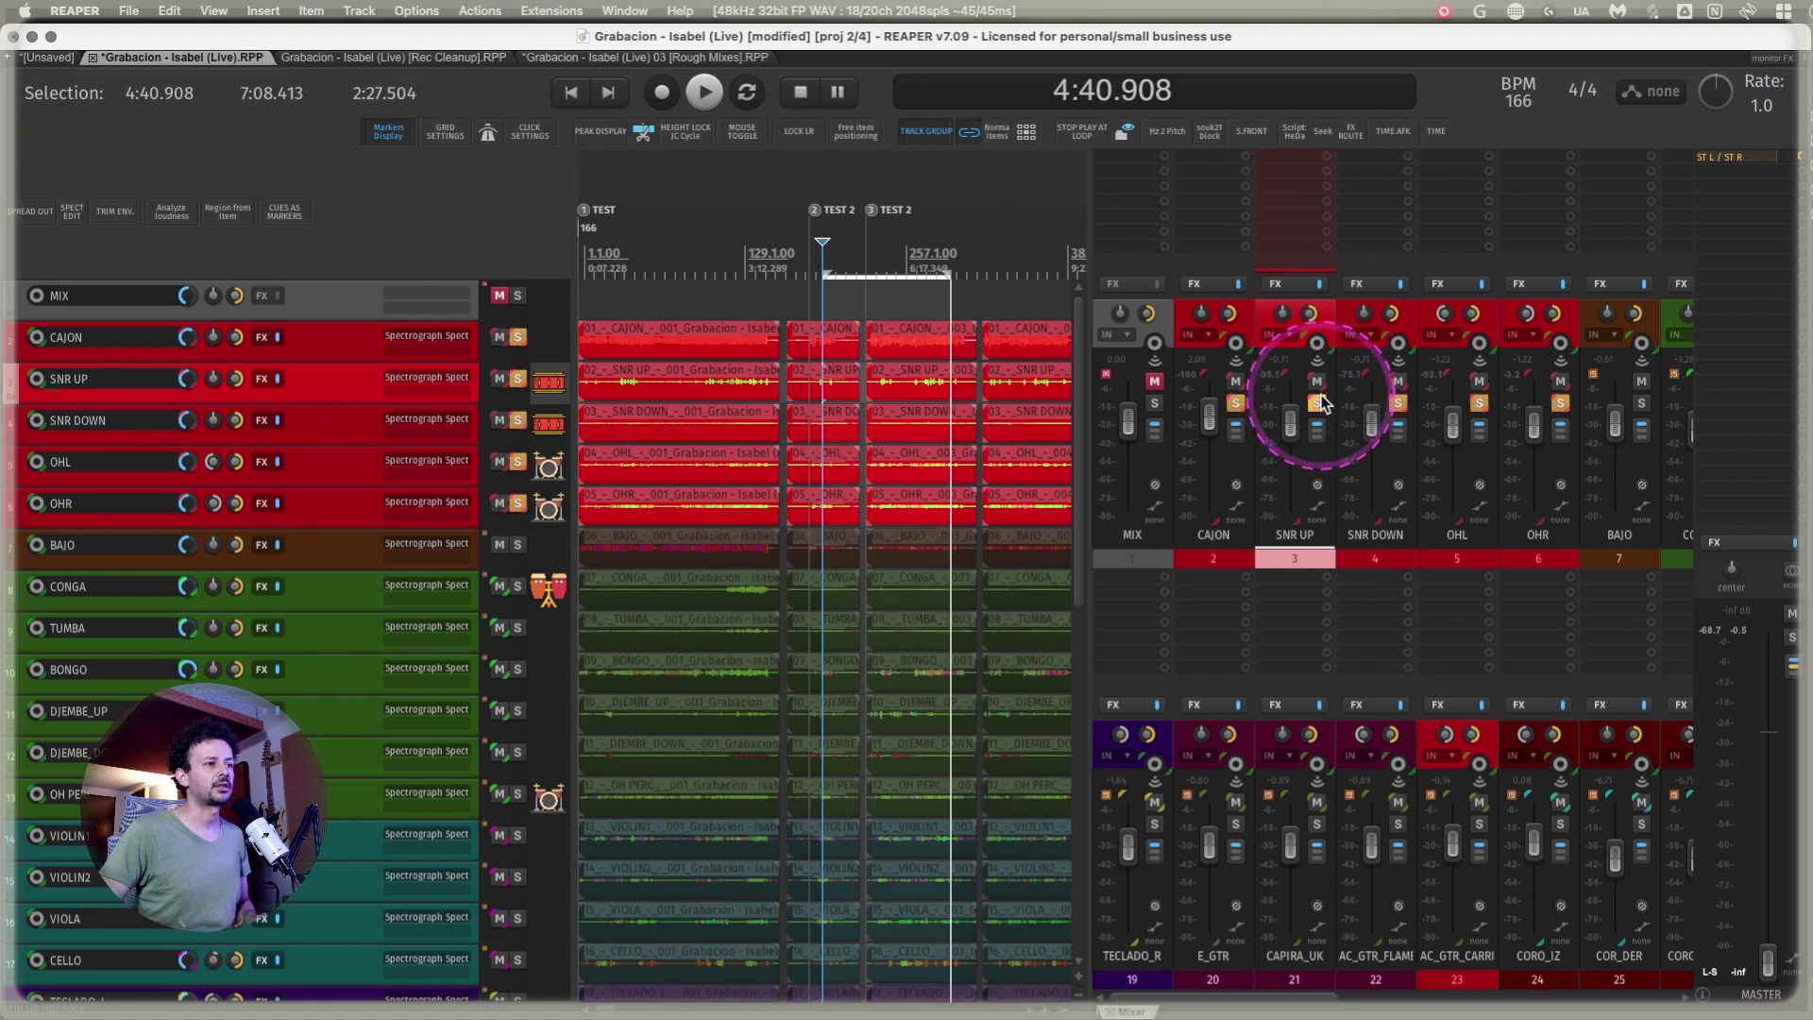
pyautogui.click(1318, 402)
pyautogui.click(1316, 381)
pyautogui.click(1317, 381)
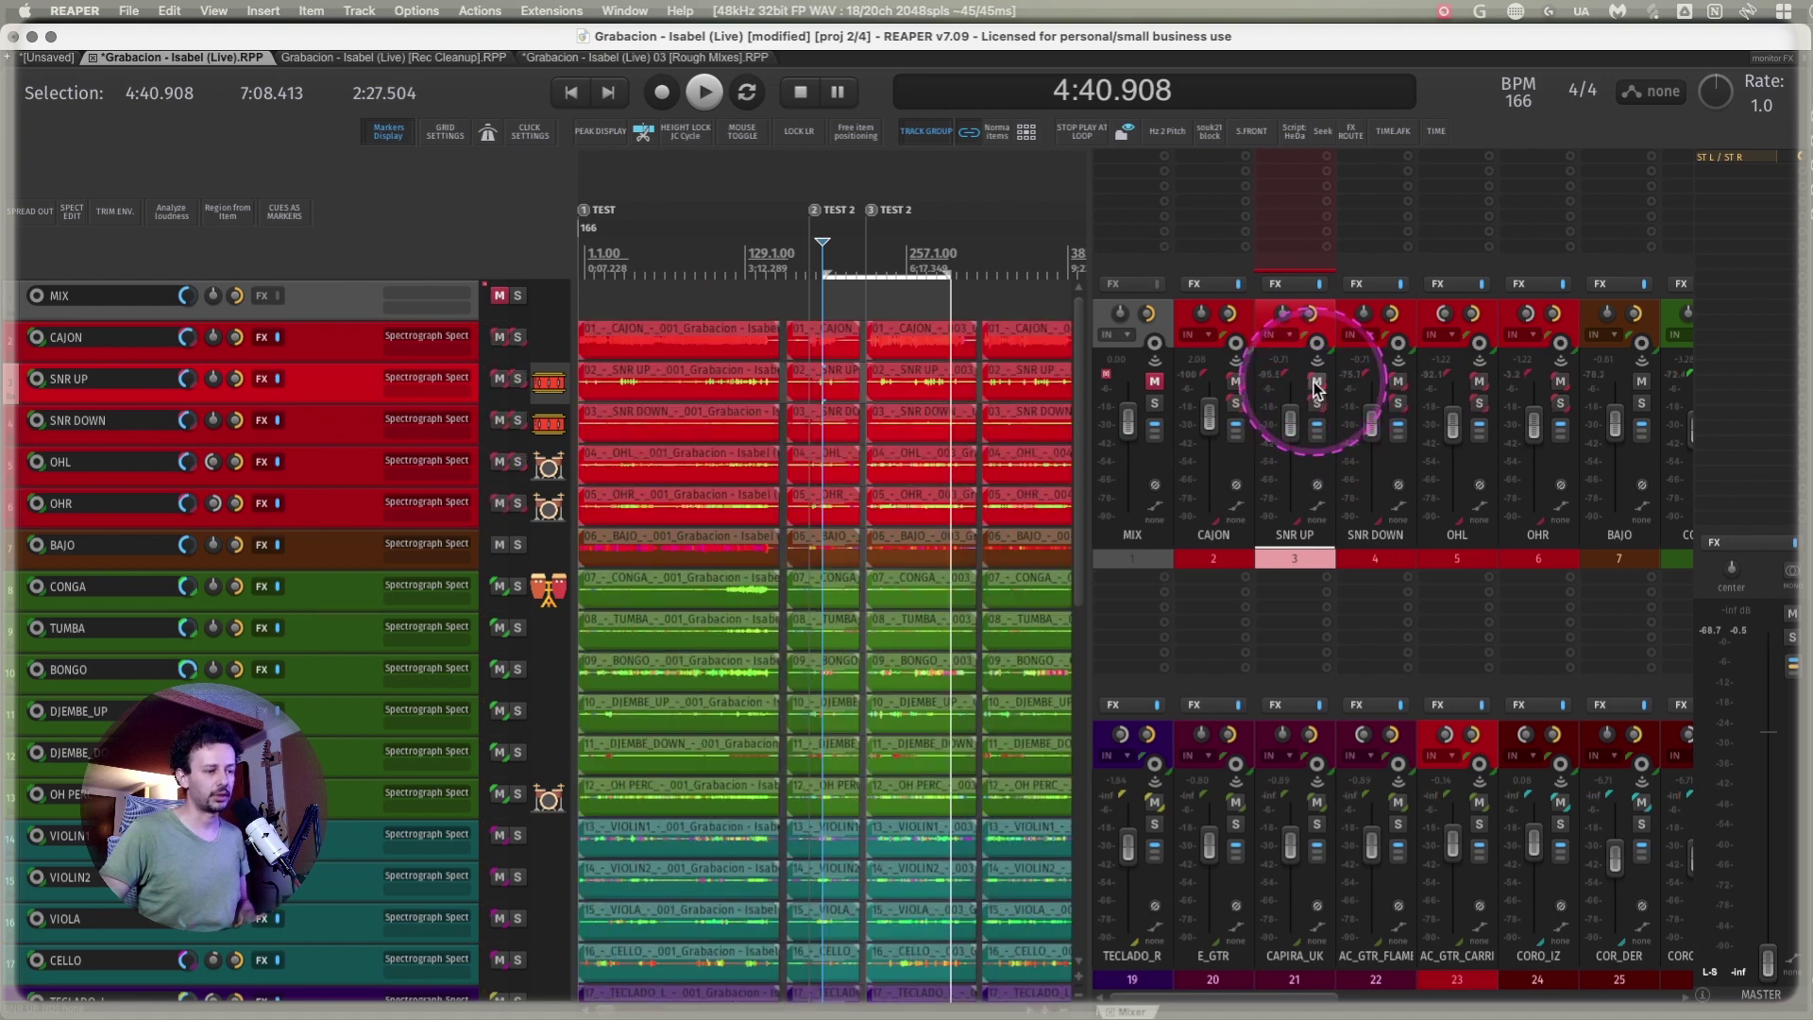
pyautogui.hotkey('shift', 'g')
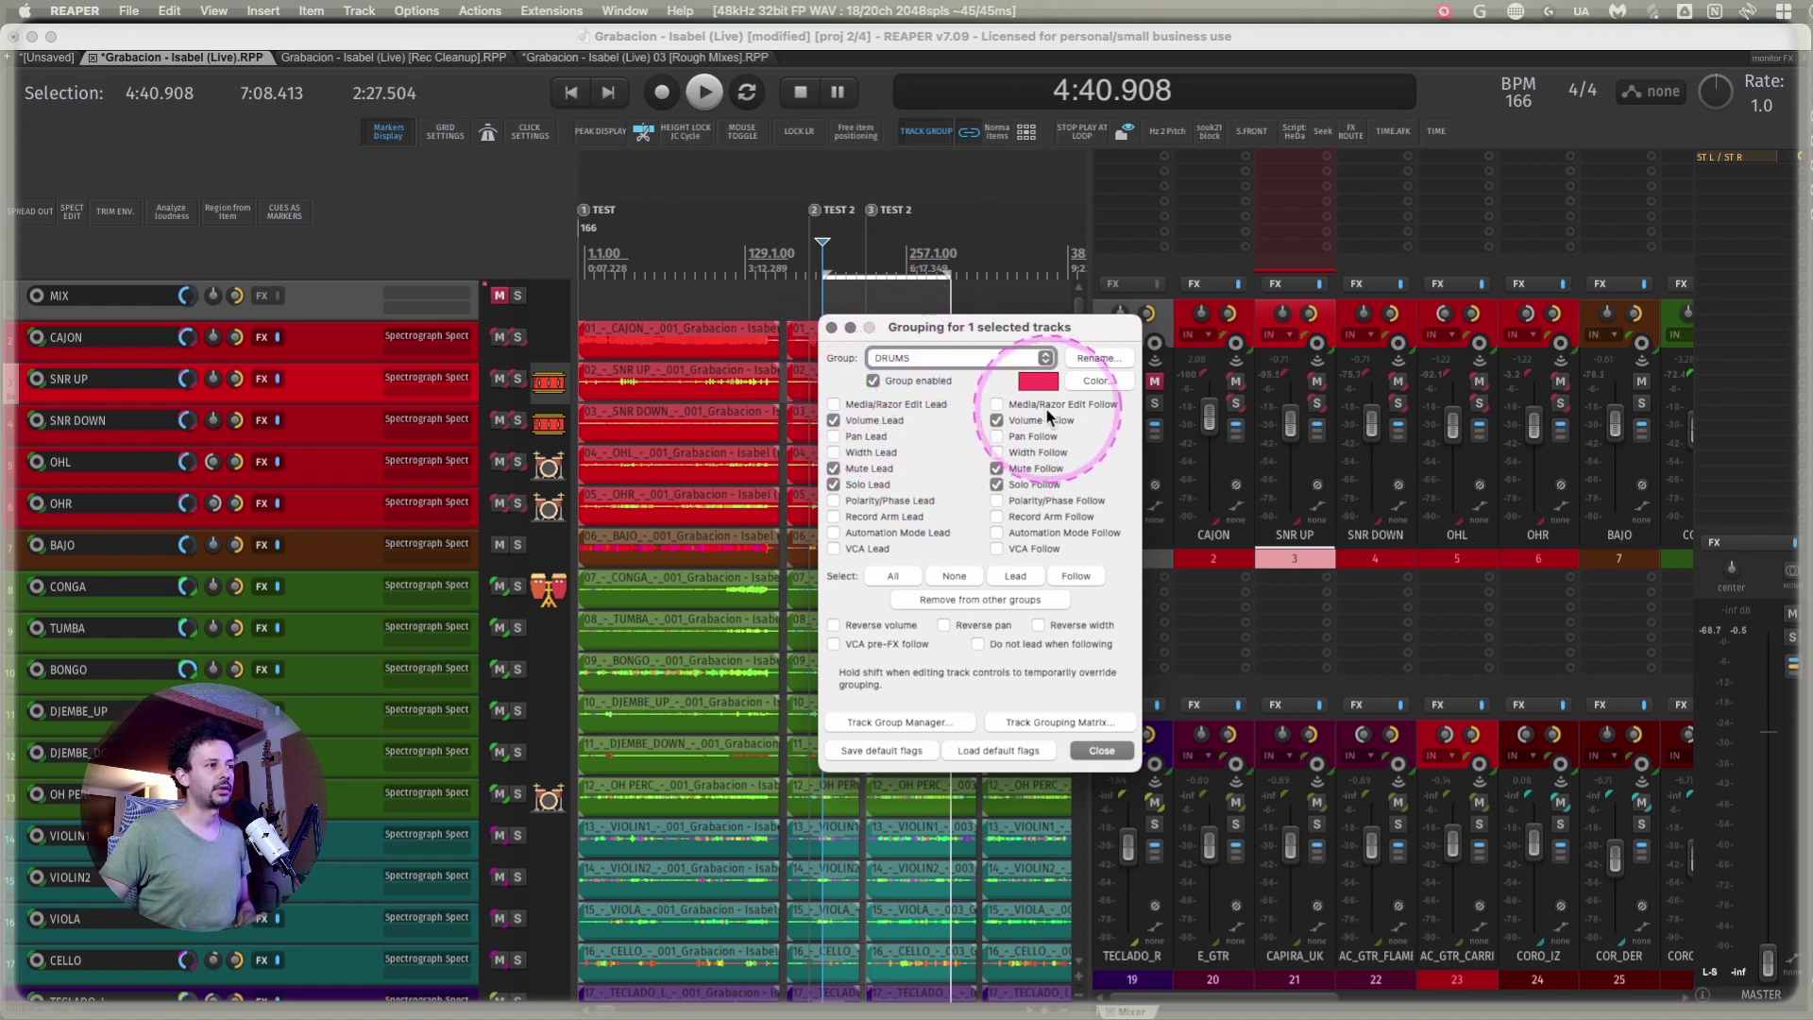
pyautogui.click(832, 327)
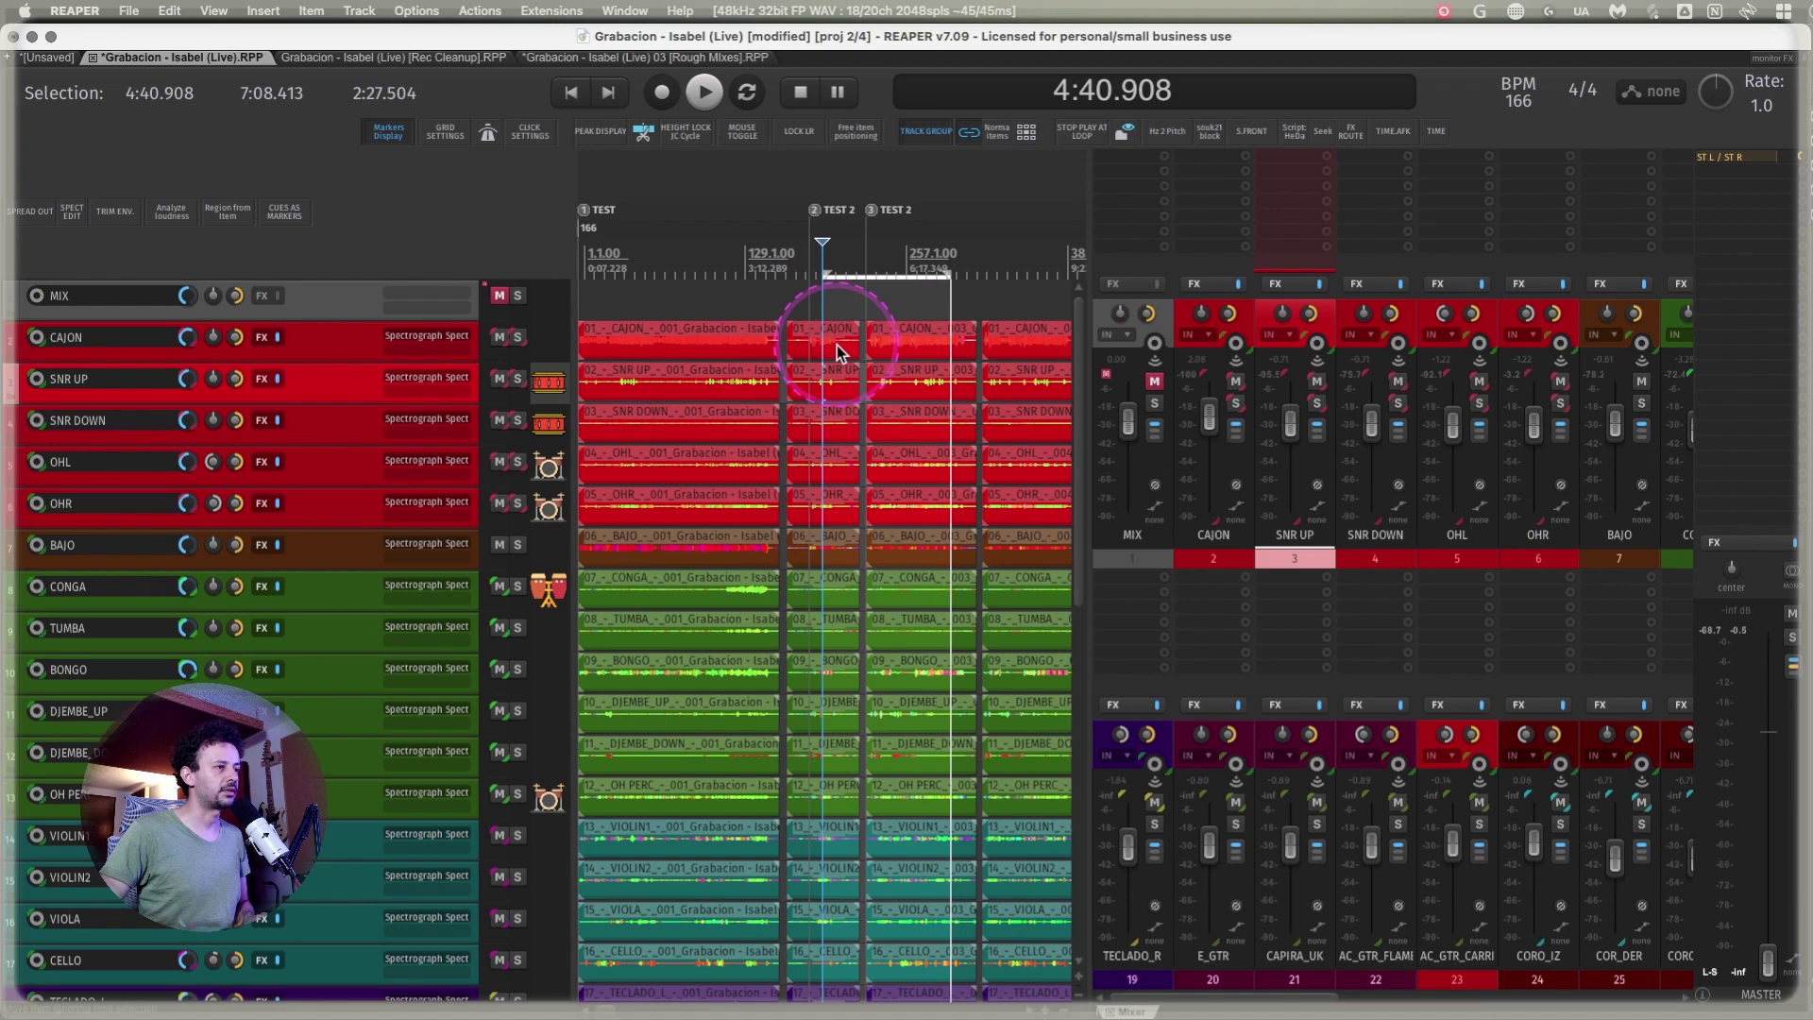
# - Zoom in on the drum tracks around measures 200–275, zoom back to the whole project, and select CAJON
pyautogui.moveTo(926, 502); pyautogui.dragTo(933, 521)
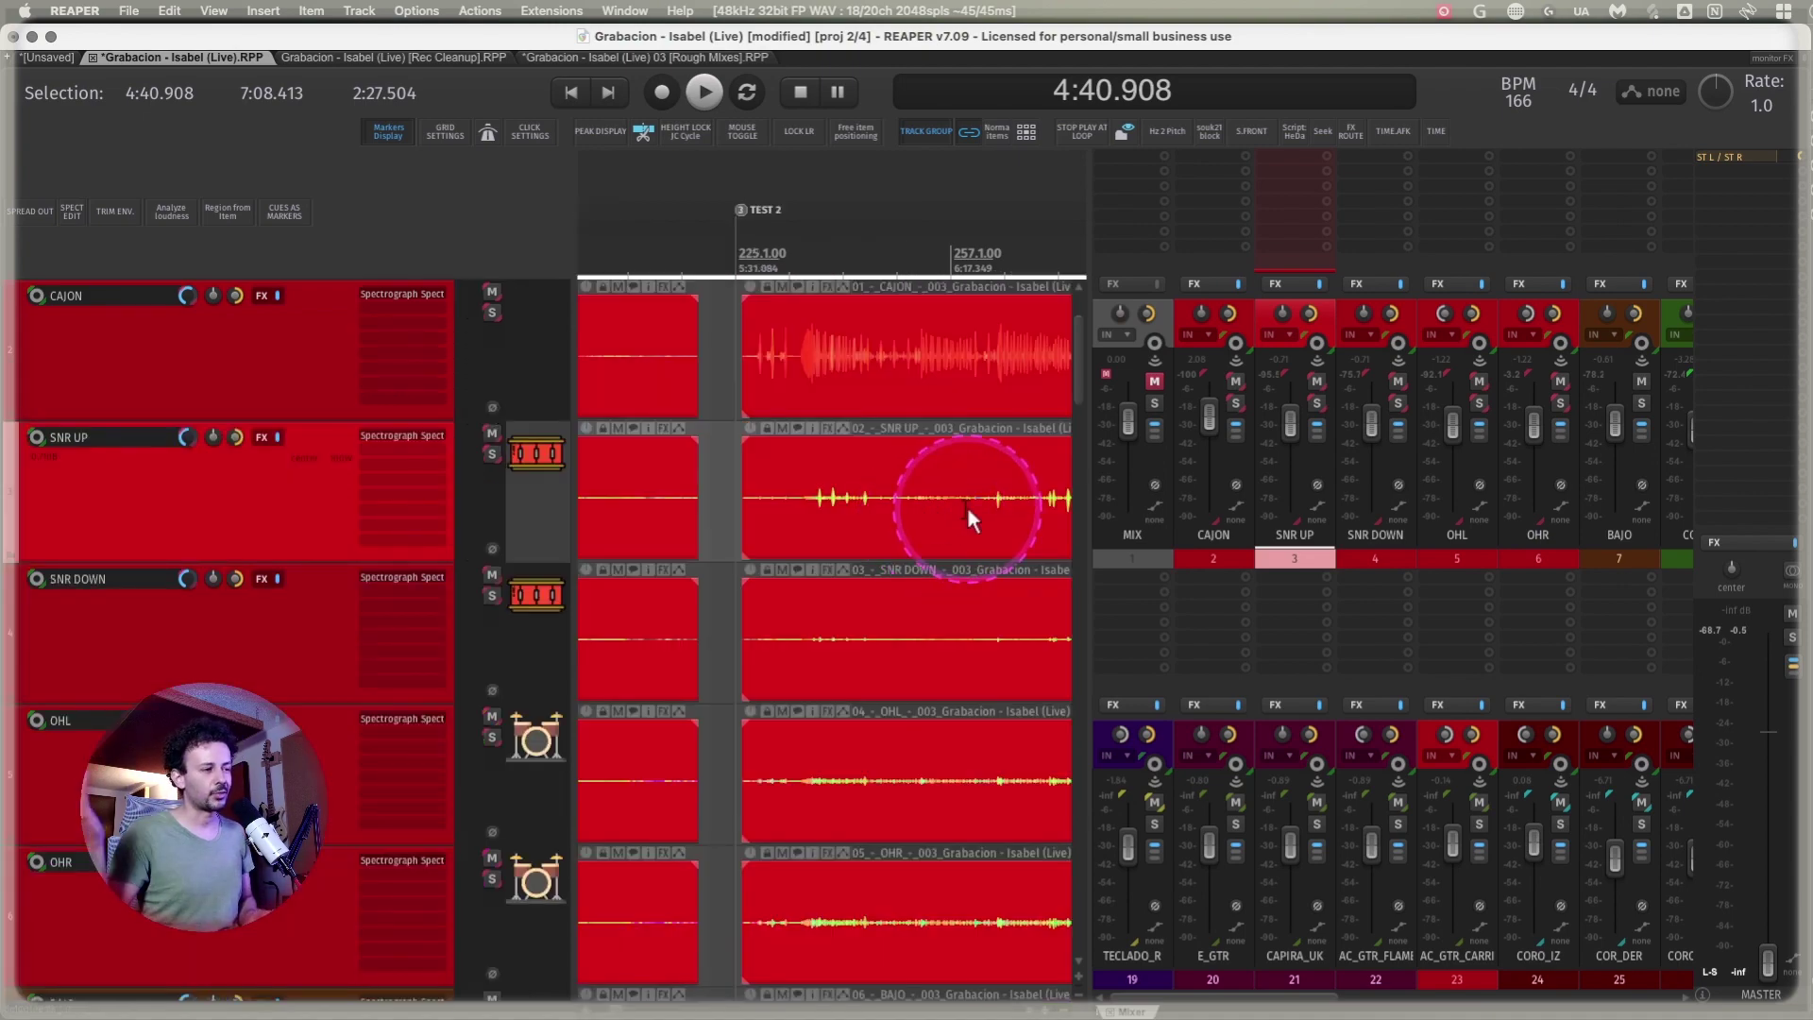
pyautogui.hotkey('ctrl', 'PageDown')
pyautogui.click(353, 345)
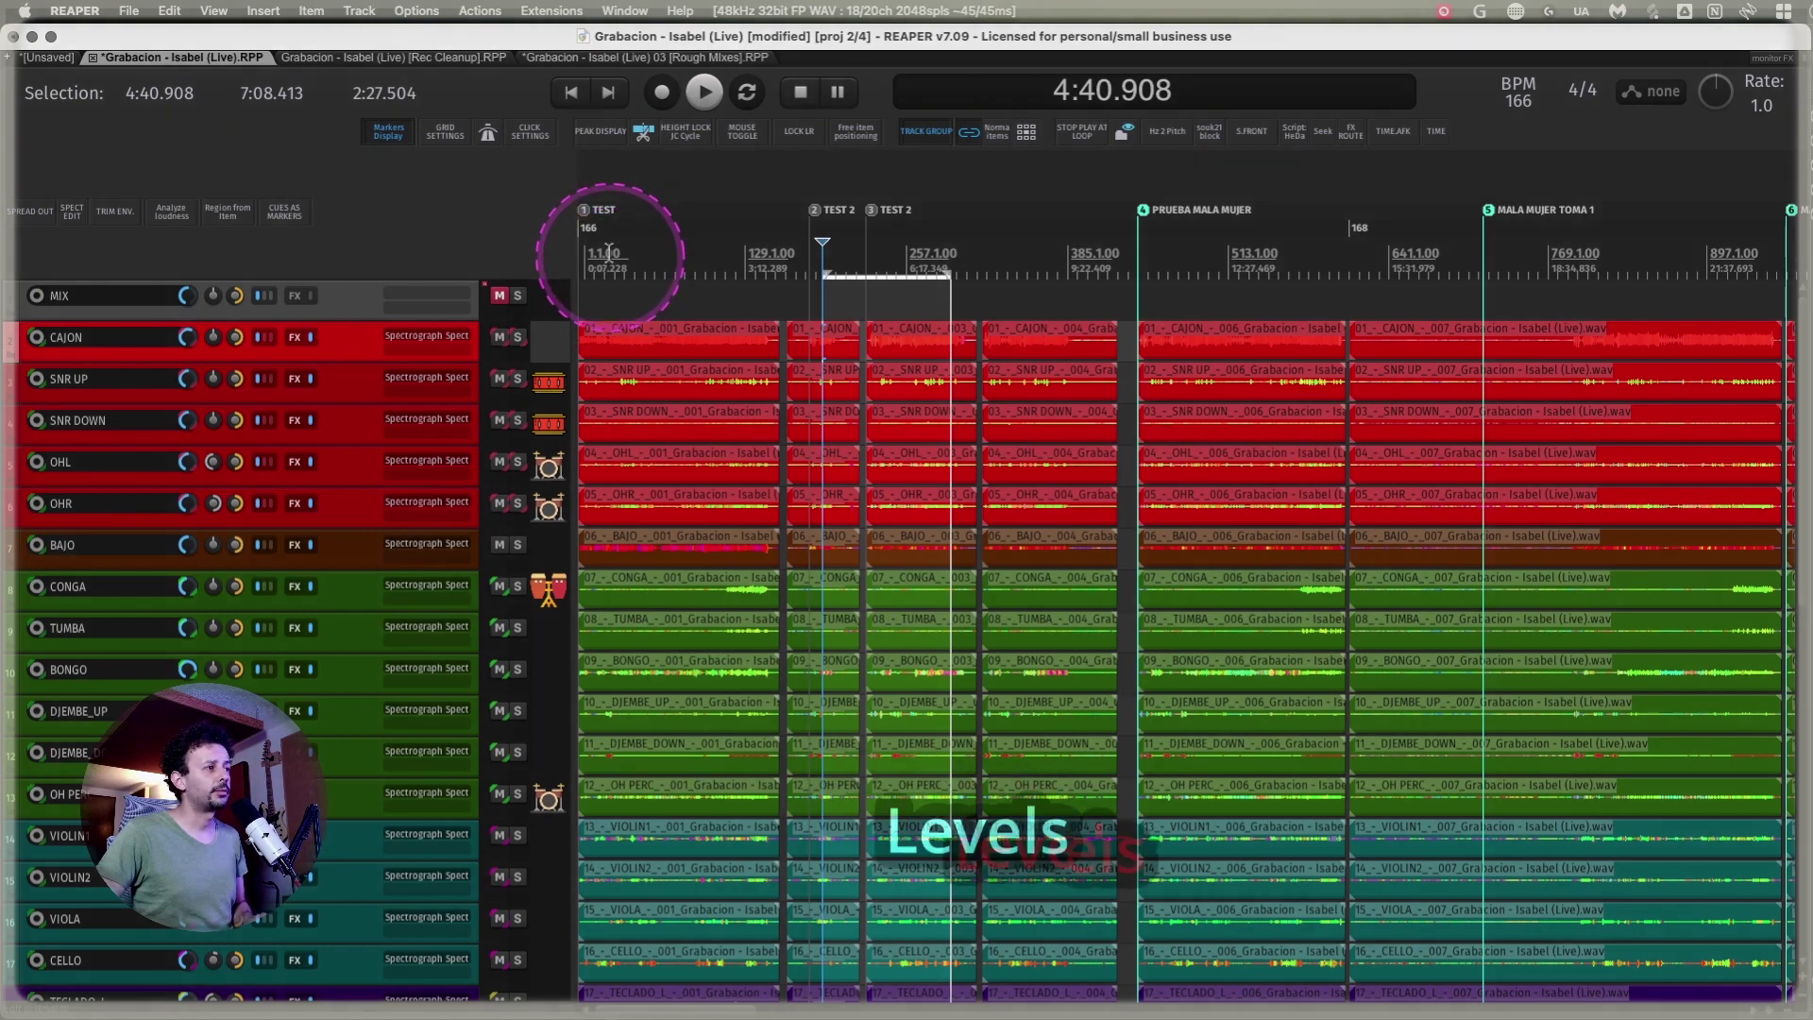
# - Move the play position to about 0:38, return to project start, and select the OHL track
pyautogui.click(611, 253)
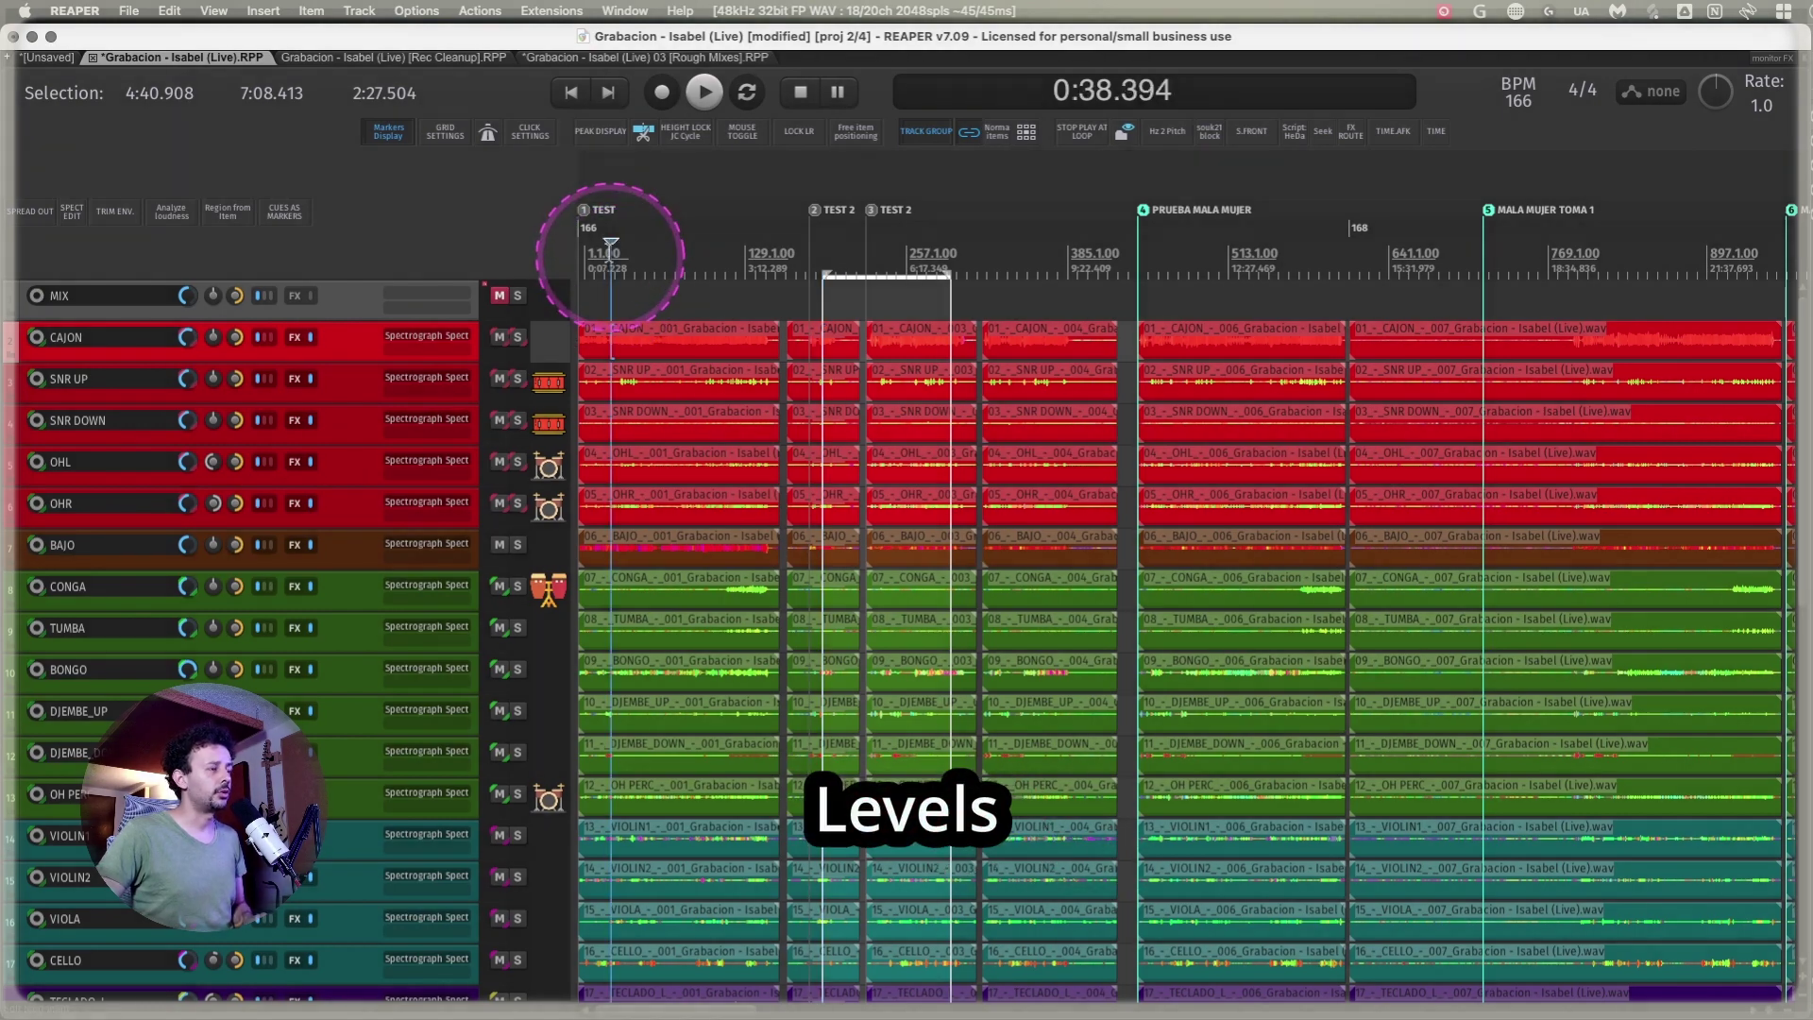
pyautogui.press('Home')
pyautogui.press('Down')
pyautogui.press('Down')
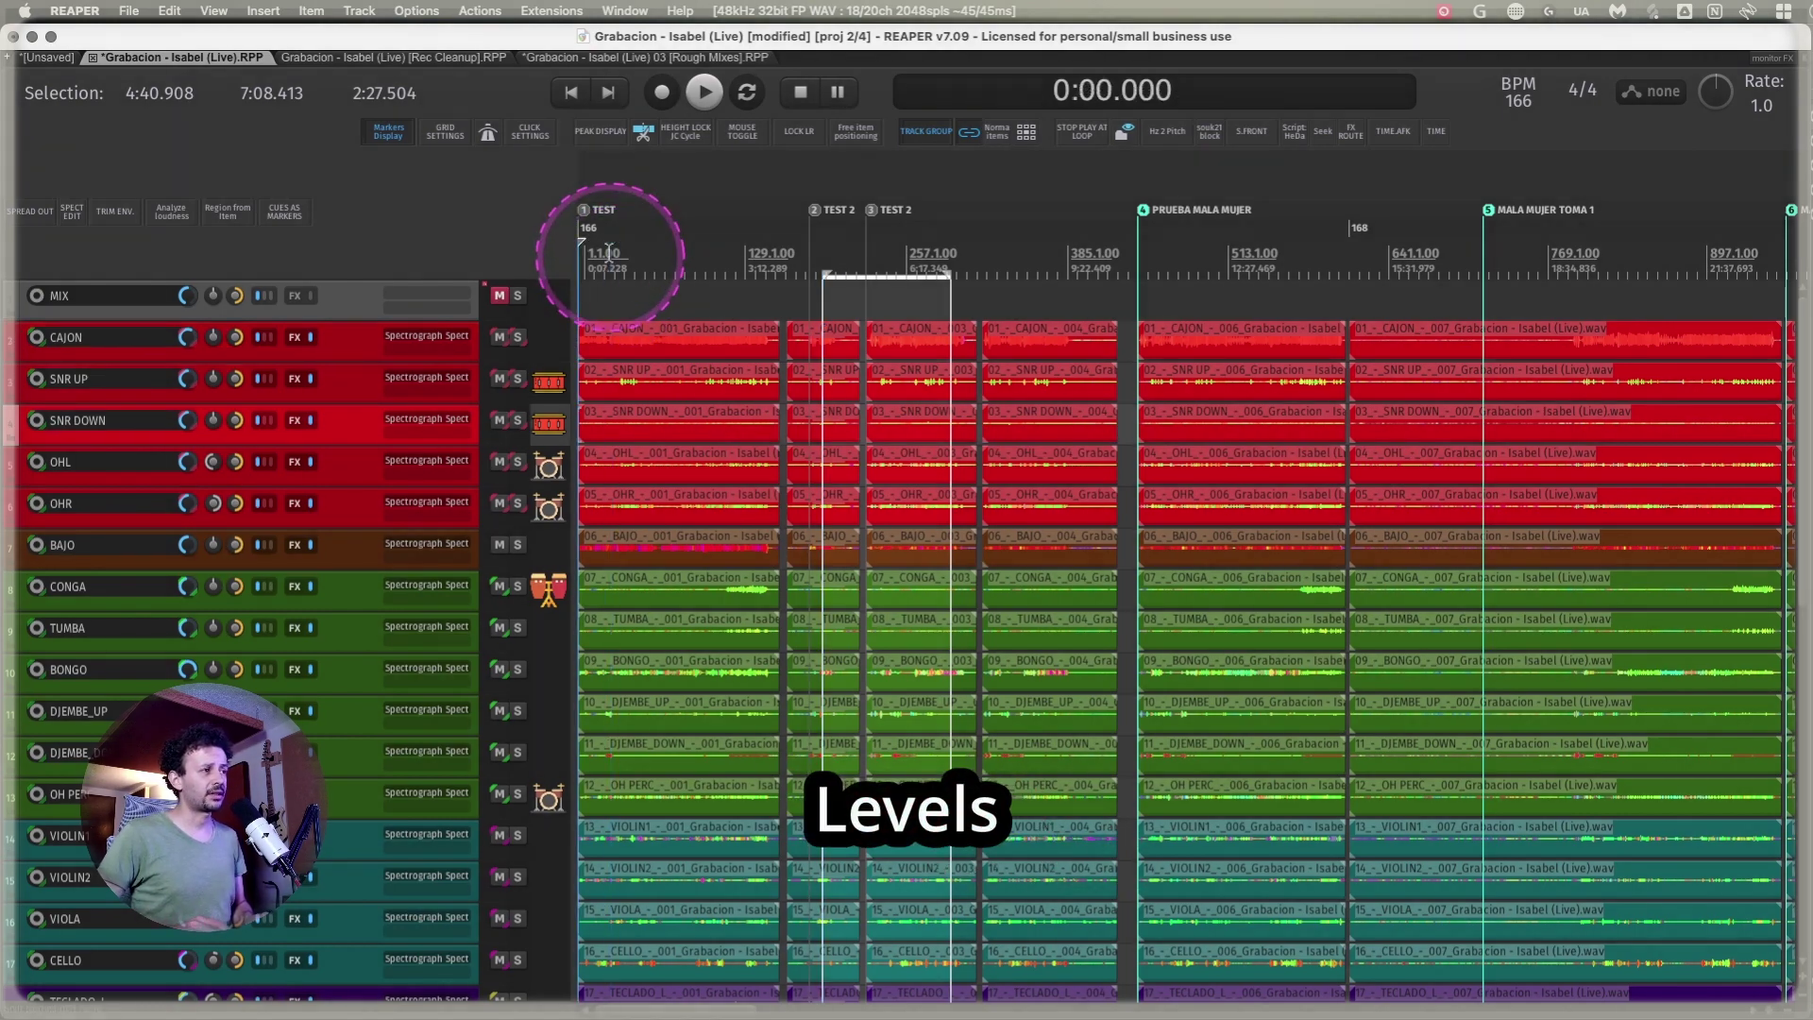
pyautogui.press('Down')
pyautogui.scroll(3, 609, 253)
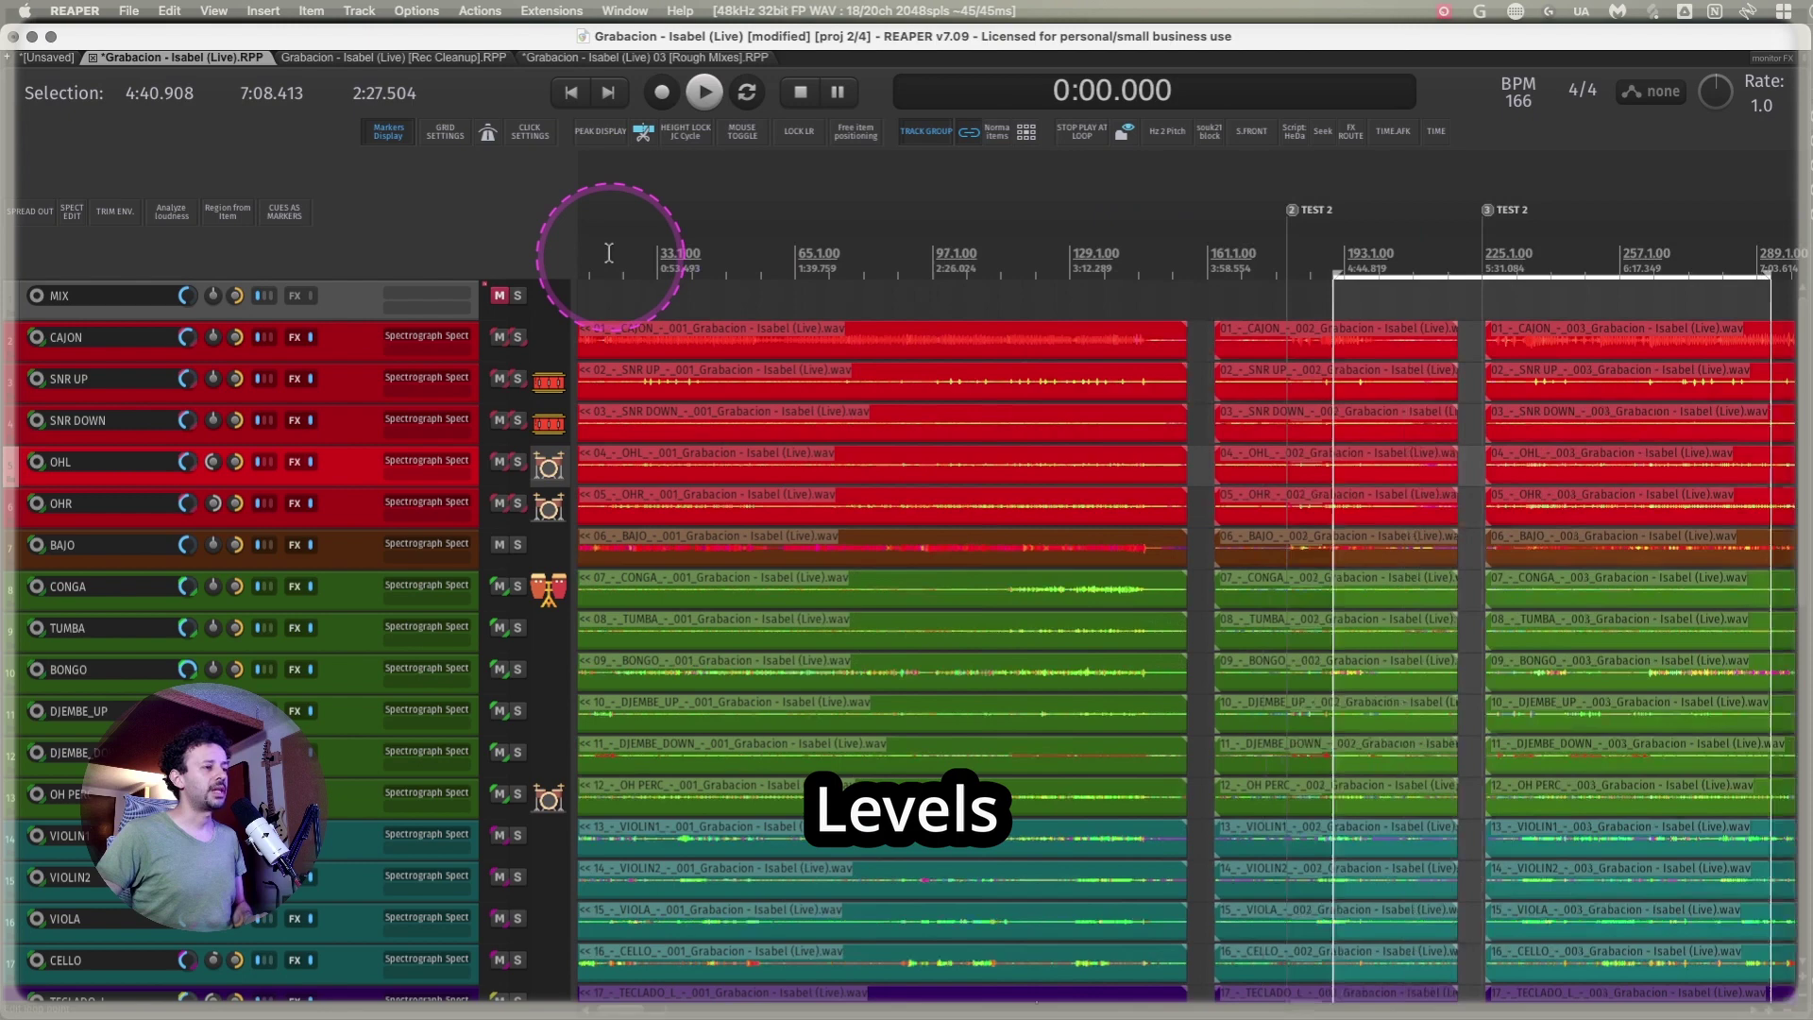
# - Set the play position to 0:42.064, then 2:29.132, and finally 3:18.377
pyautogui.click(706, 253)
pyautogui.hscroll(3, 850, 253)
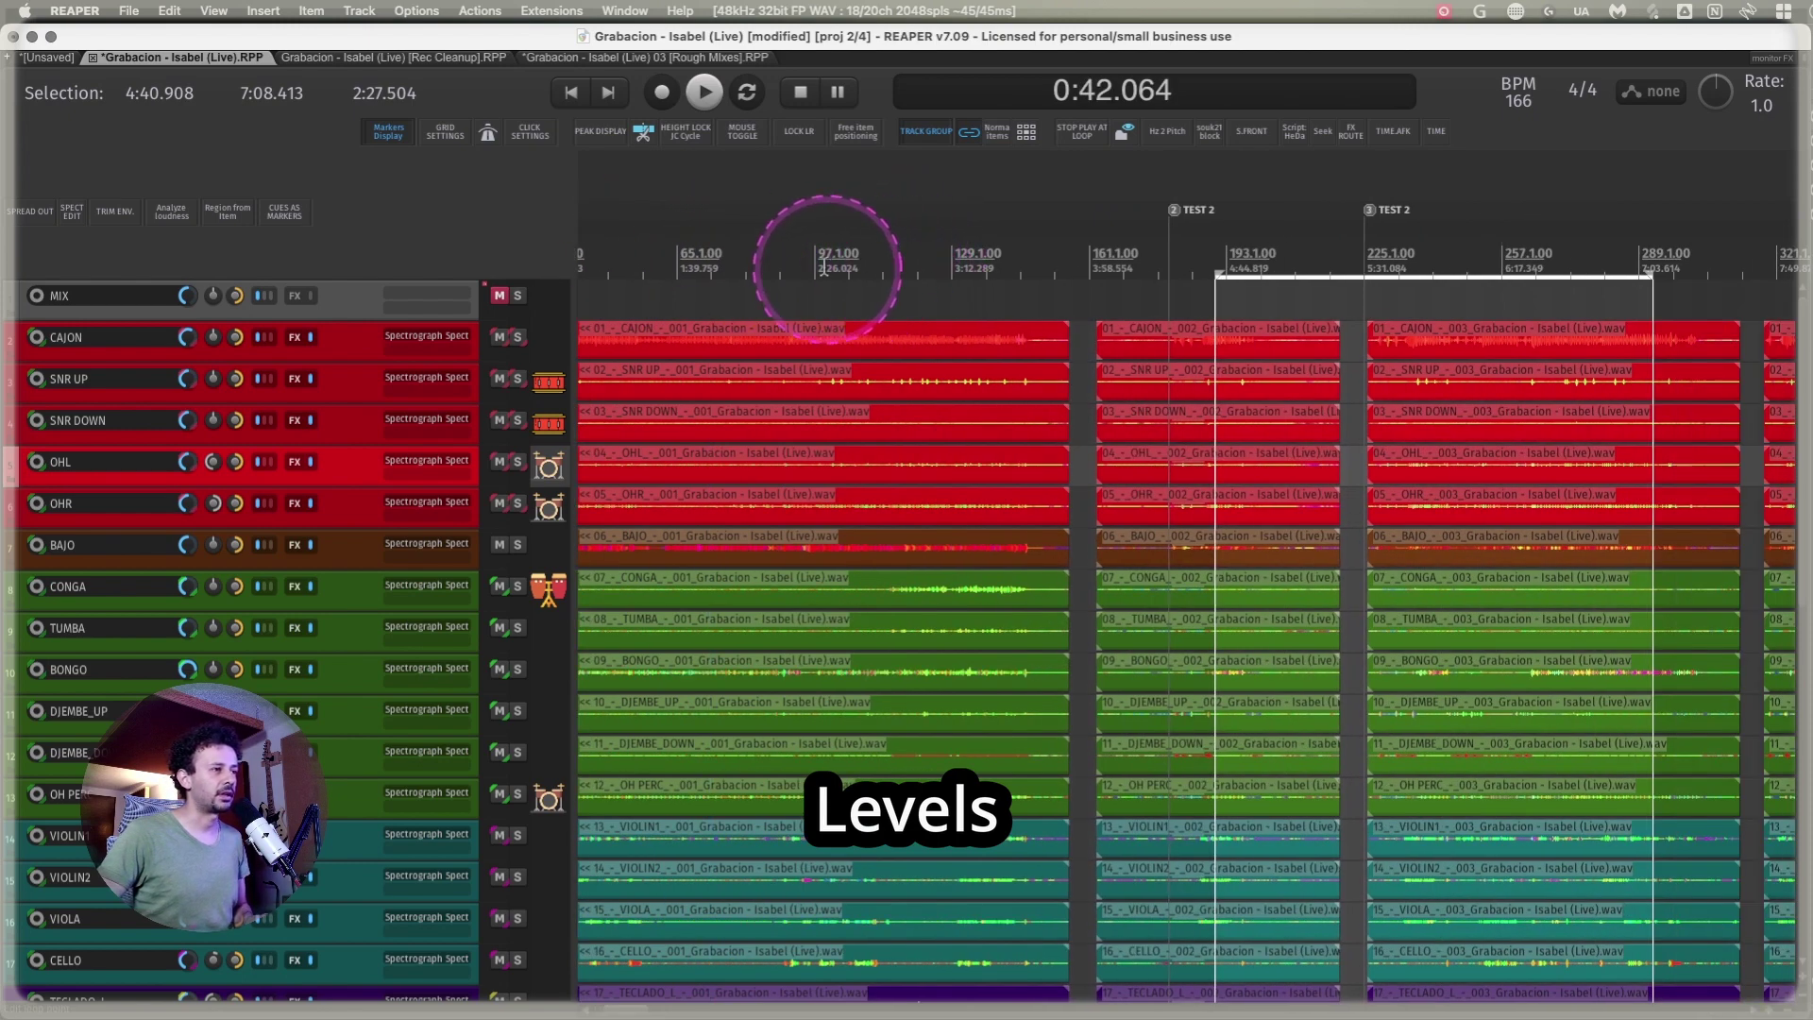
pyautogui.click(826, 264)
pyautogui.hscroll(3, 850, 253)
pyautogui.click(770, 265)
pyautogui.hscroll(2, 787, 267)
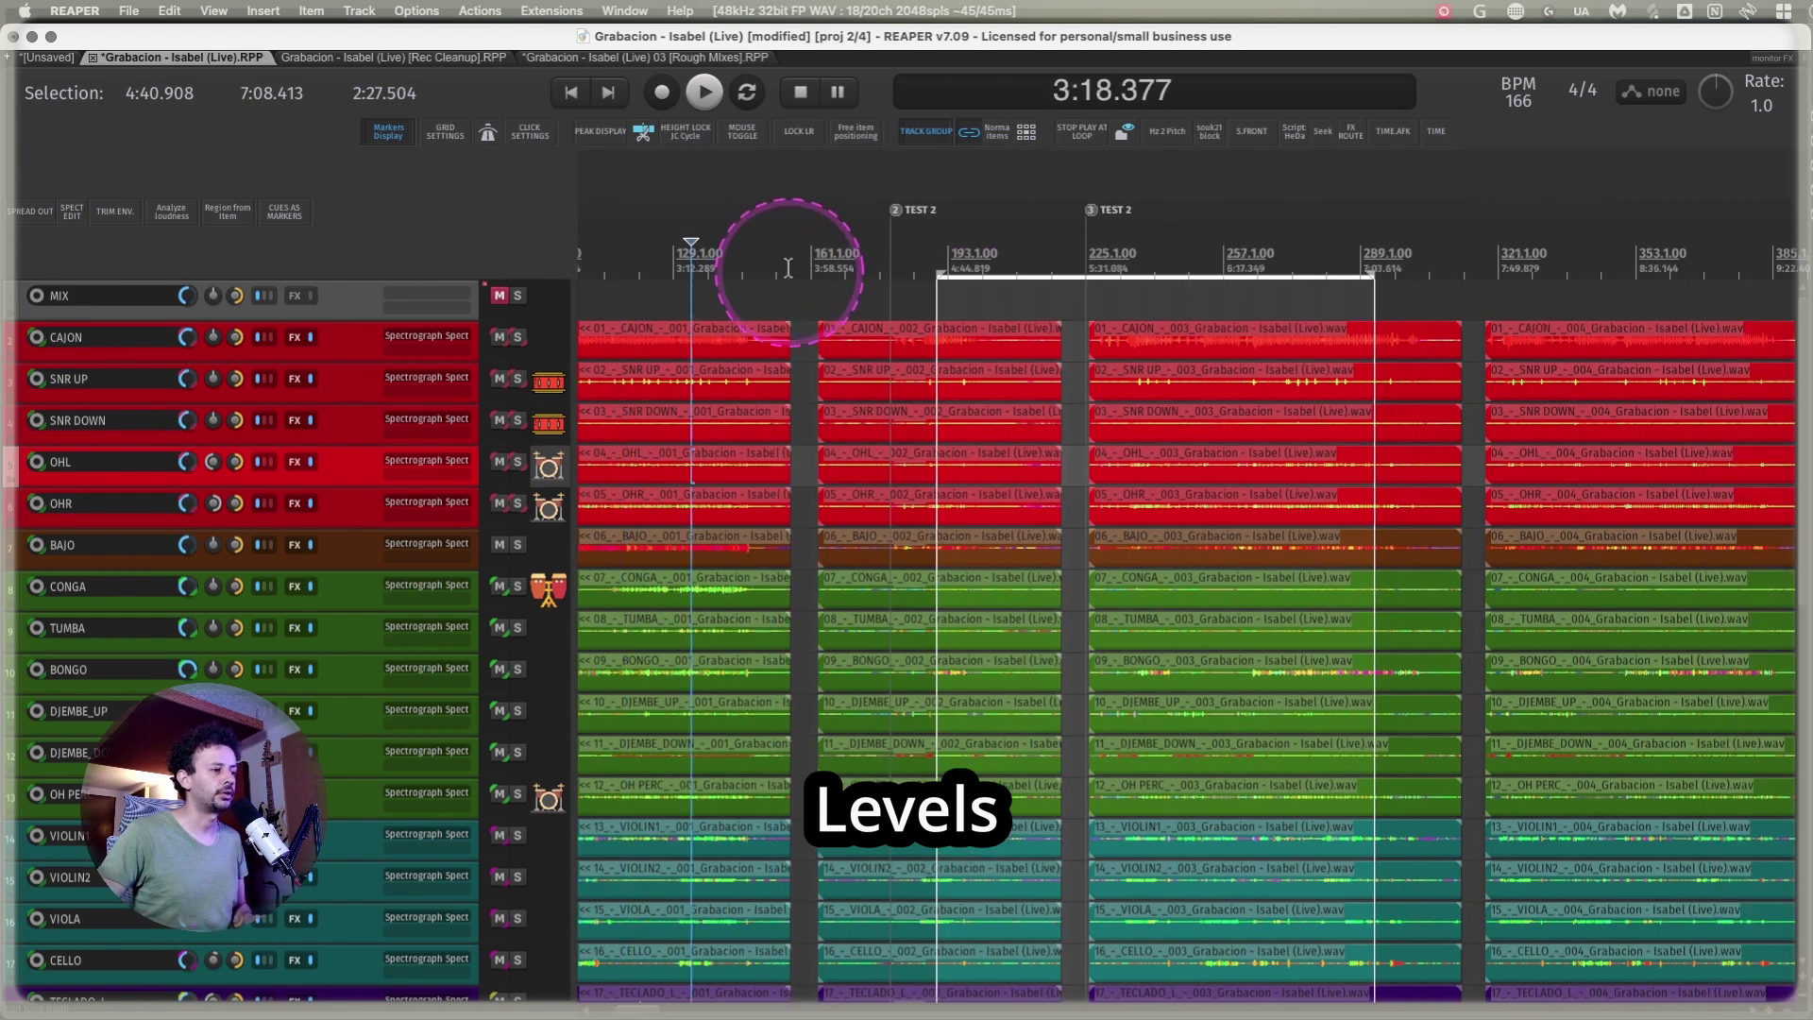
pyautogui.hscroll(-5, 788, 267)
pyautogui.scroll(-8, 283, 623)
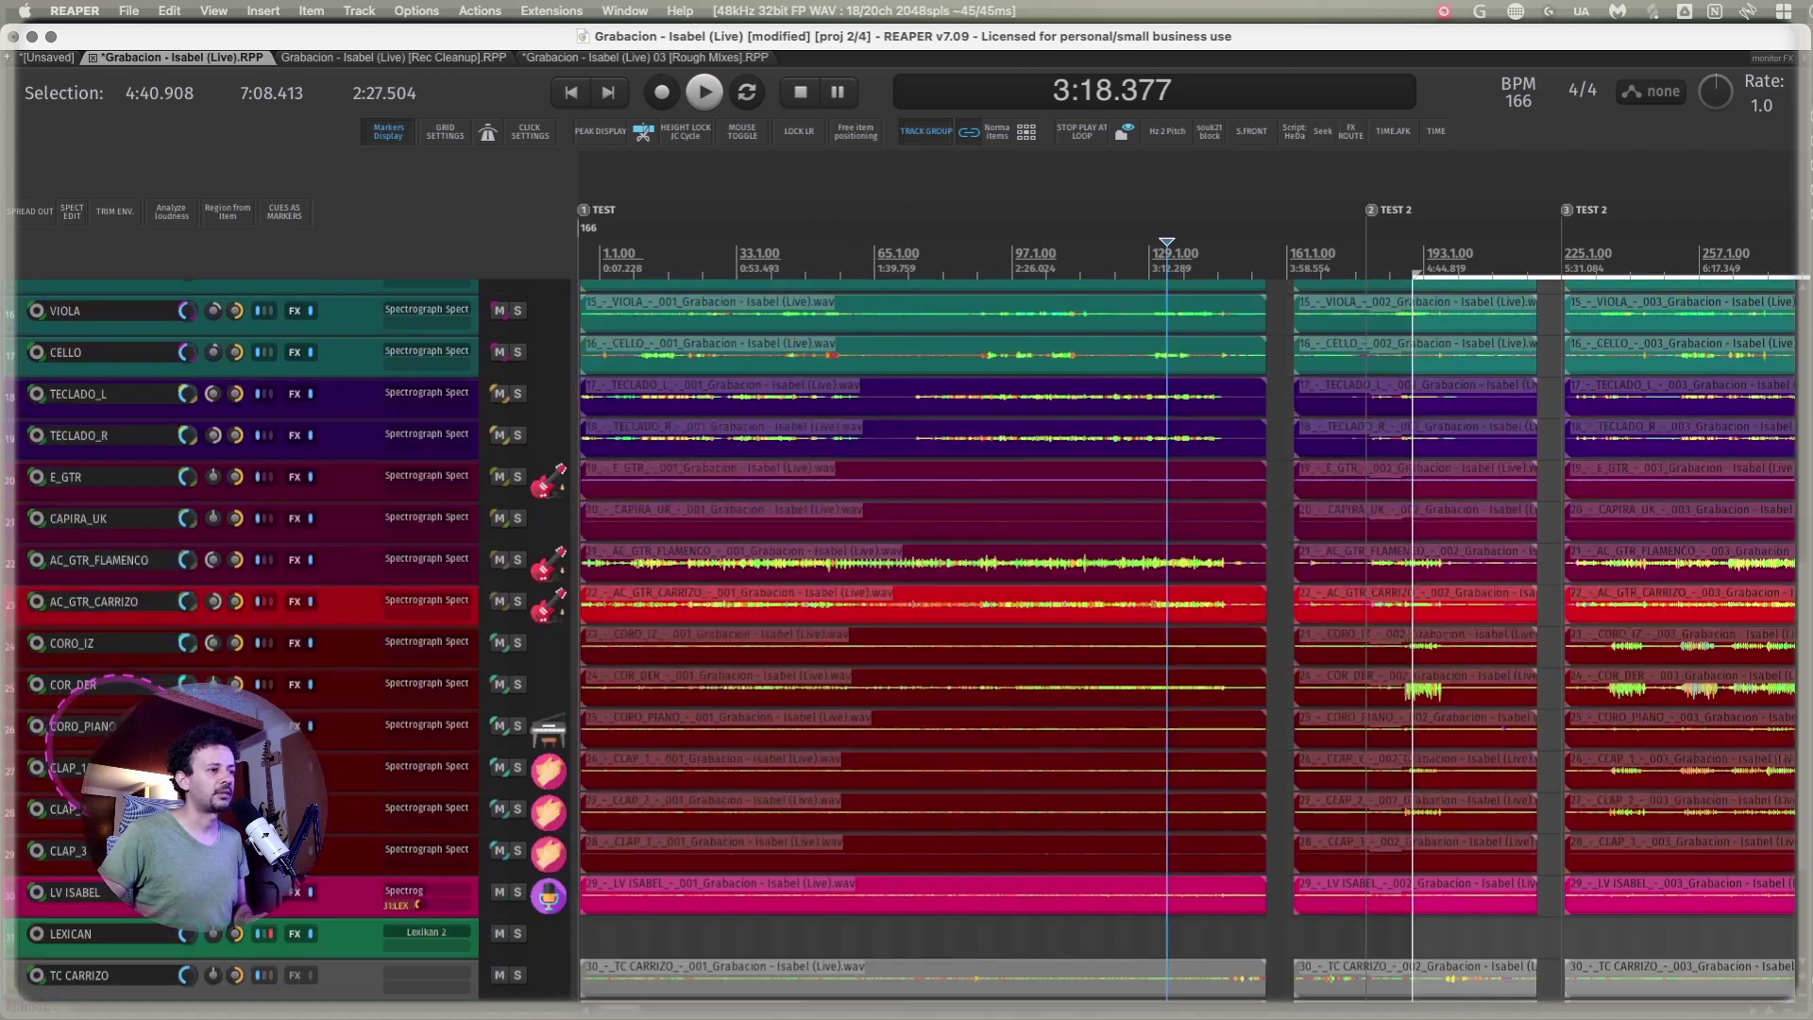
pyautogui.scroll(10, 132, 746)
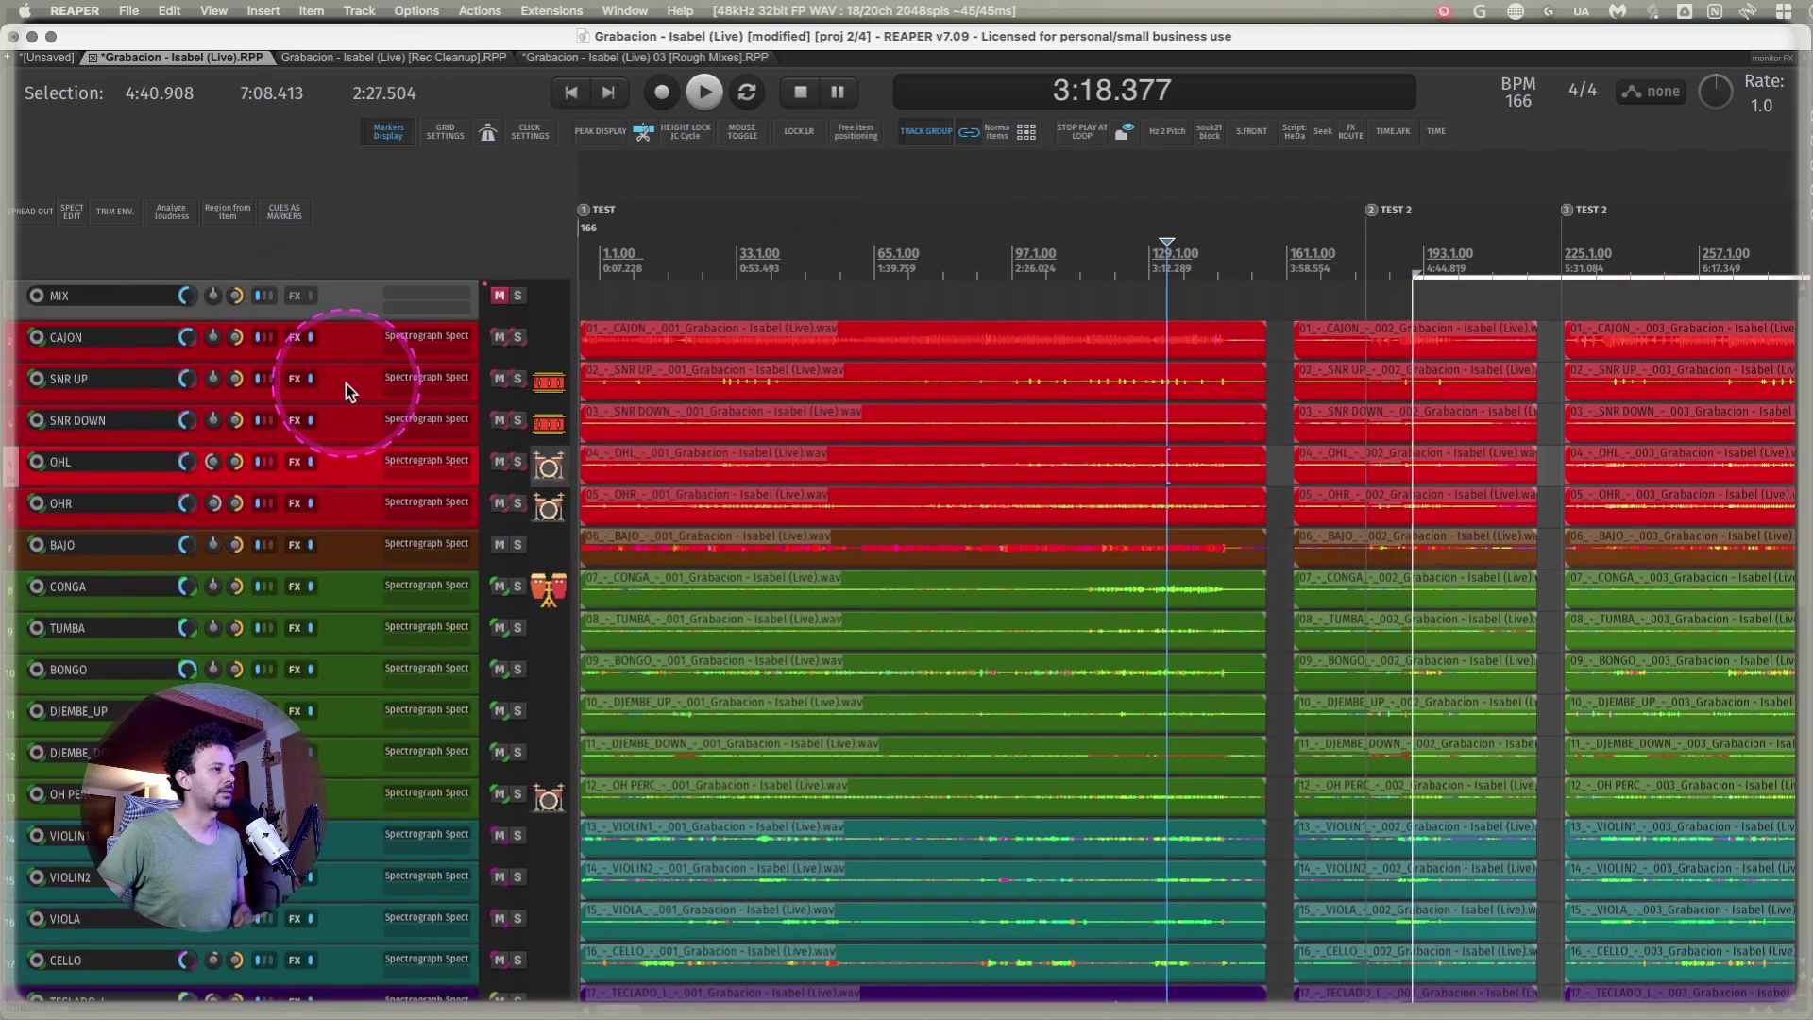
pyautogui.hotkey('ctrl', 'm')
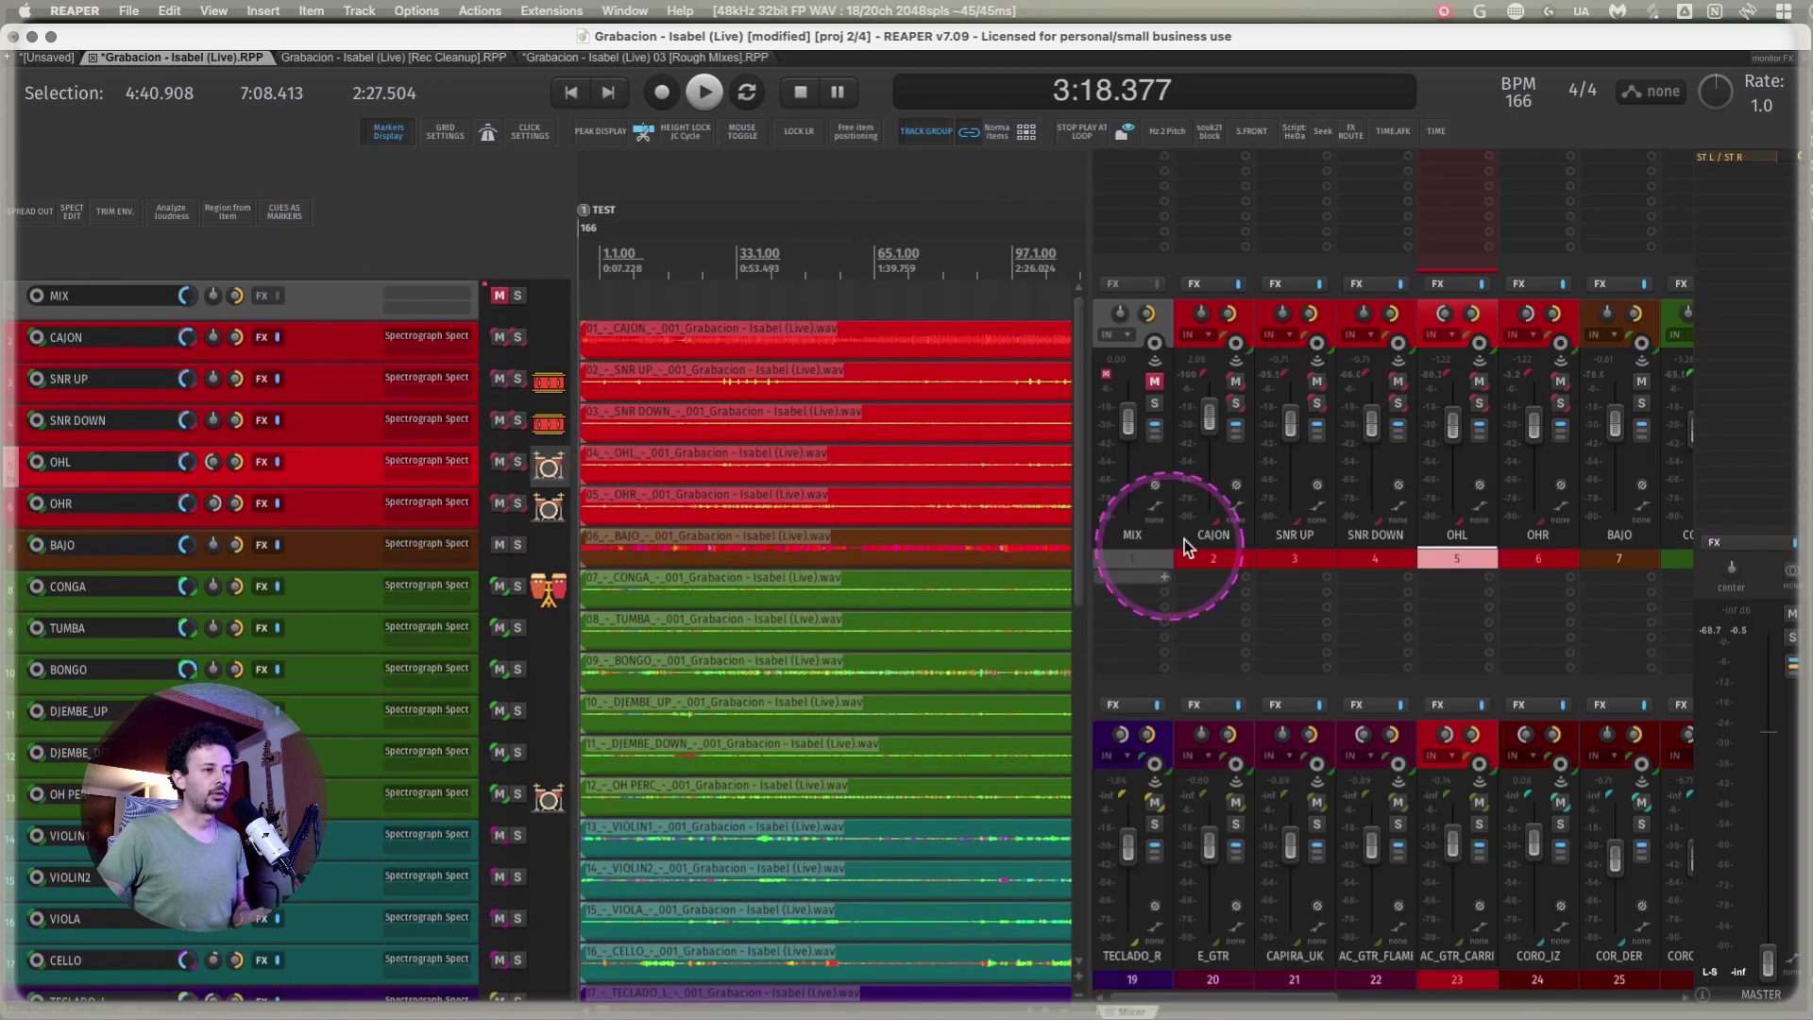
pyautogui.click(1237, 486)
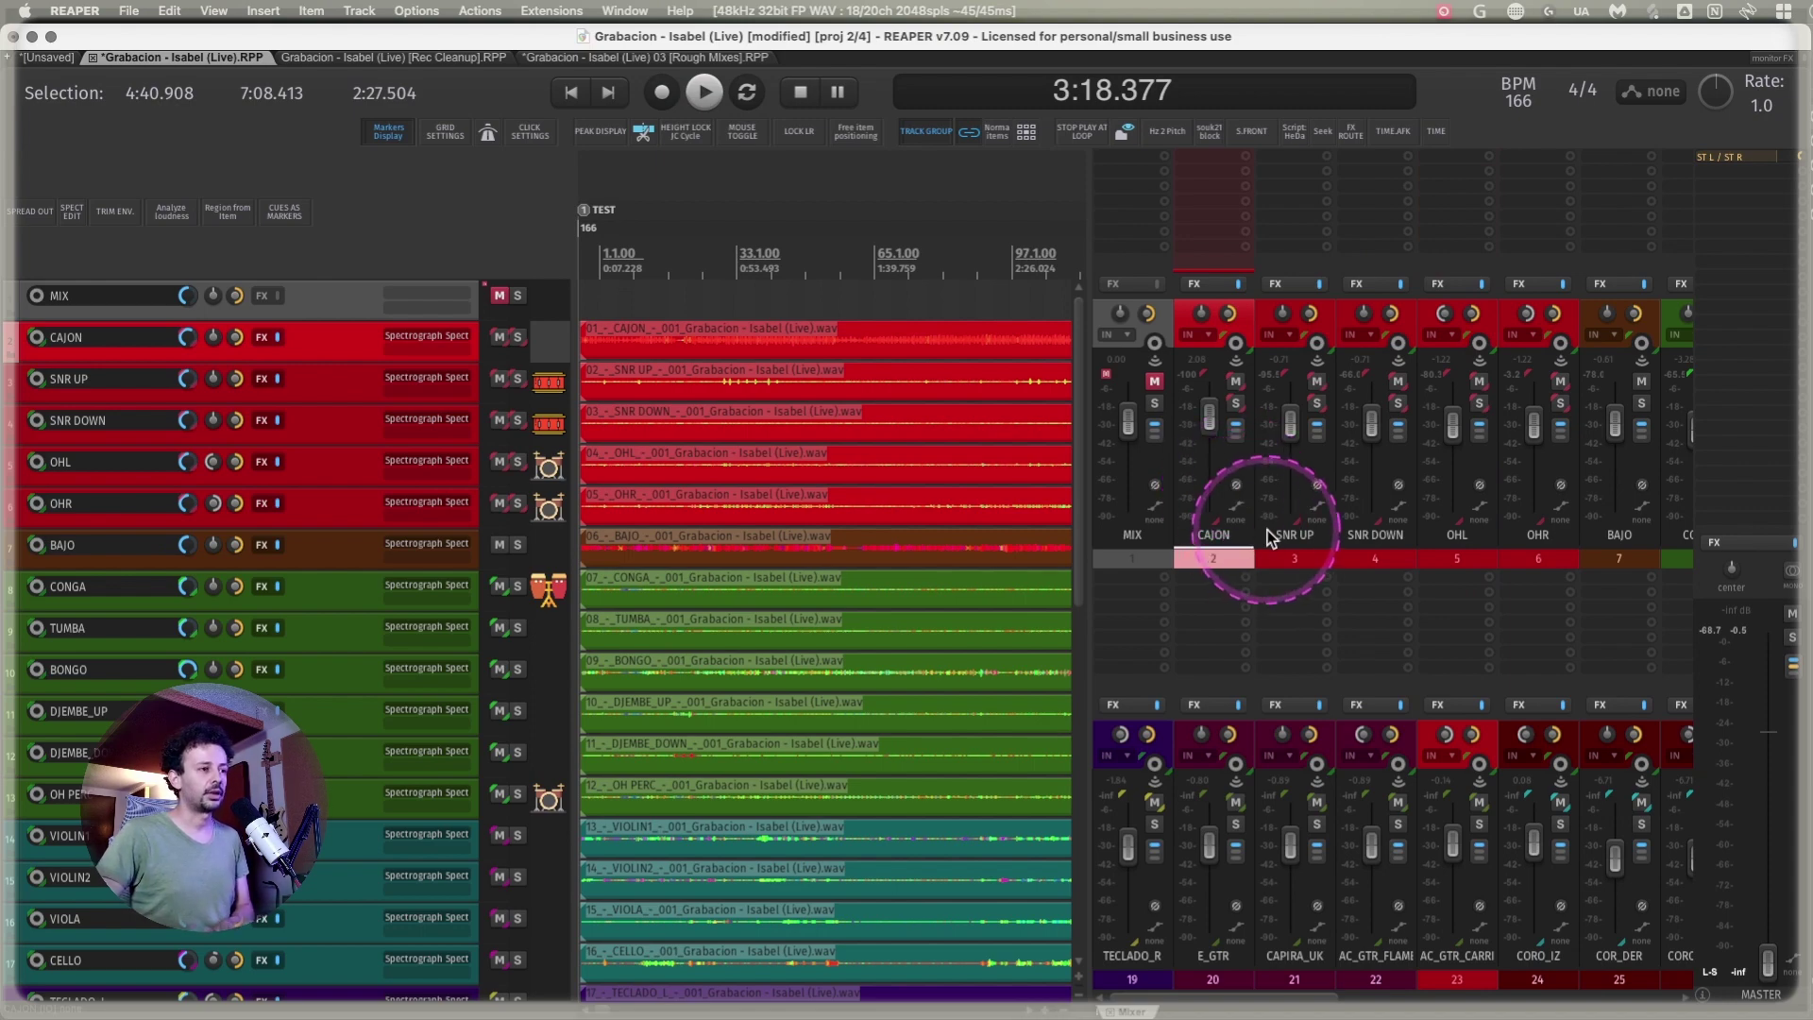
pyautogui.hotkey('ctrl', 'm')
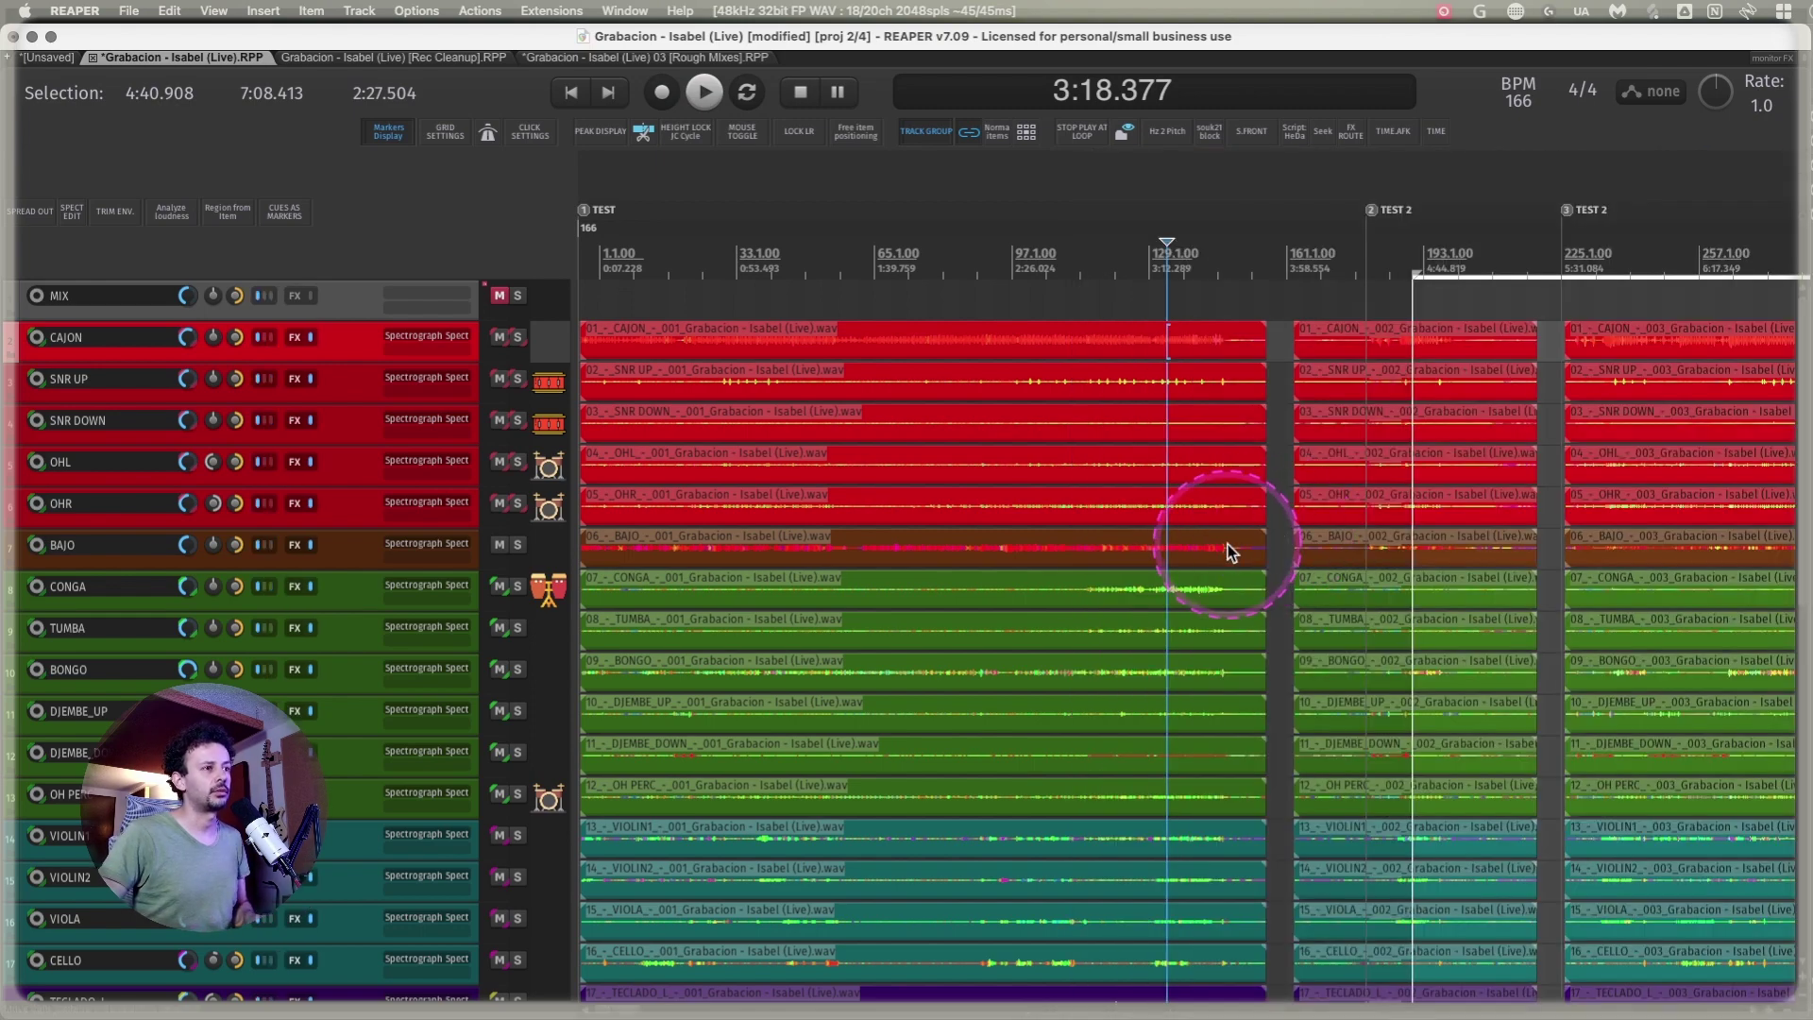
pyautogui.hscroll(8, 1228, 544)
pyautogui.scroll(2, 1030, 518)
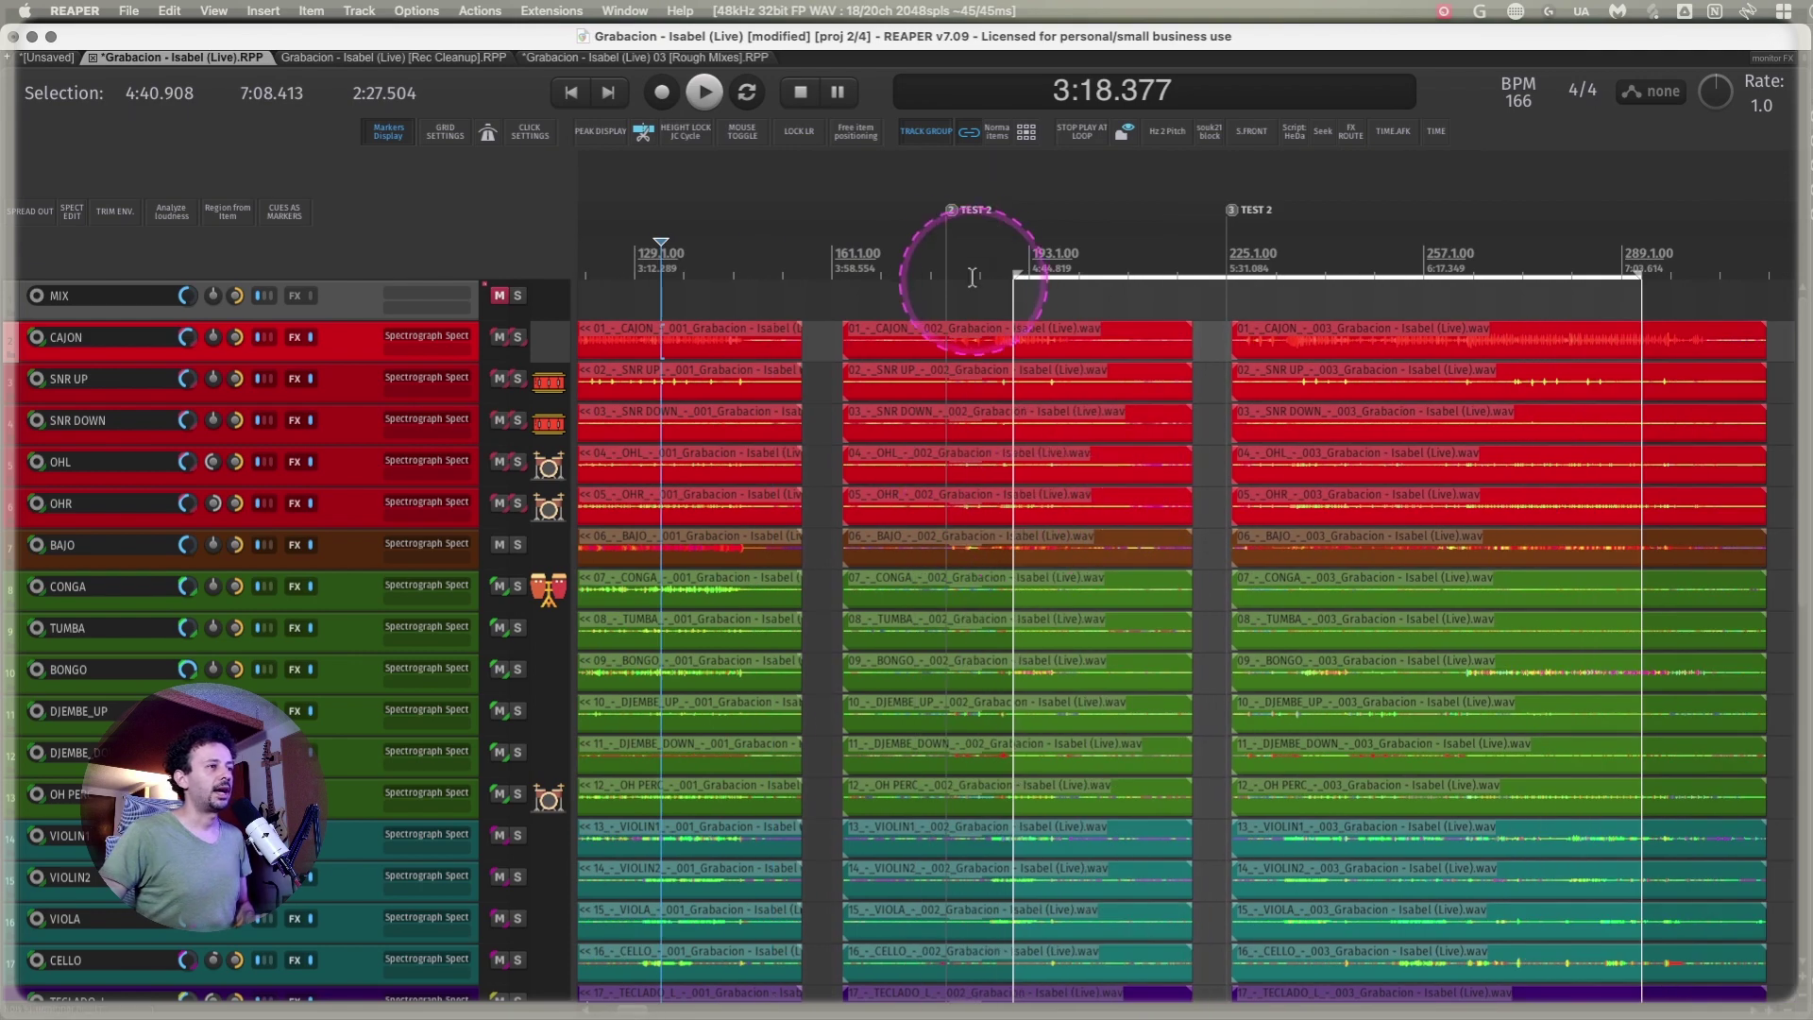
pyautogui.hscroll(4, 1079, 251)
pyautogui.hscroll(8, 1078, 245)
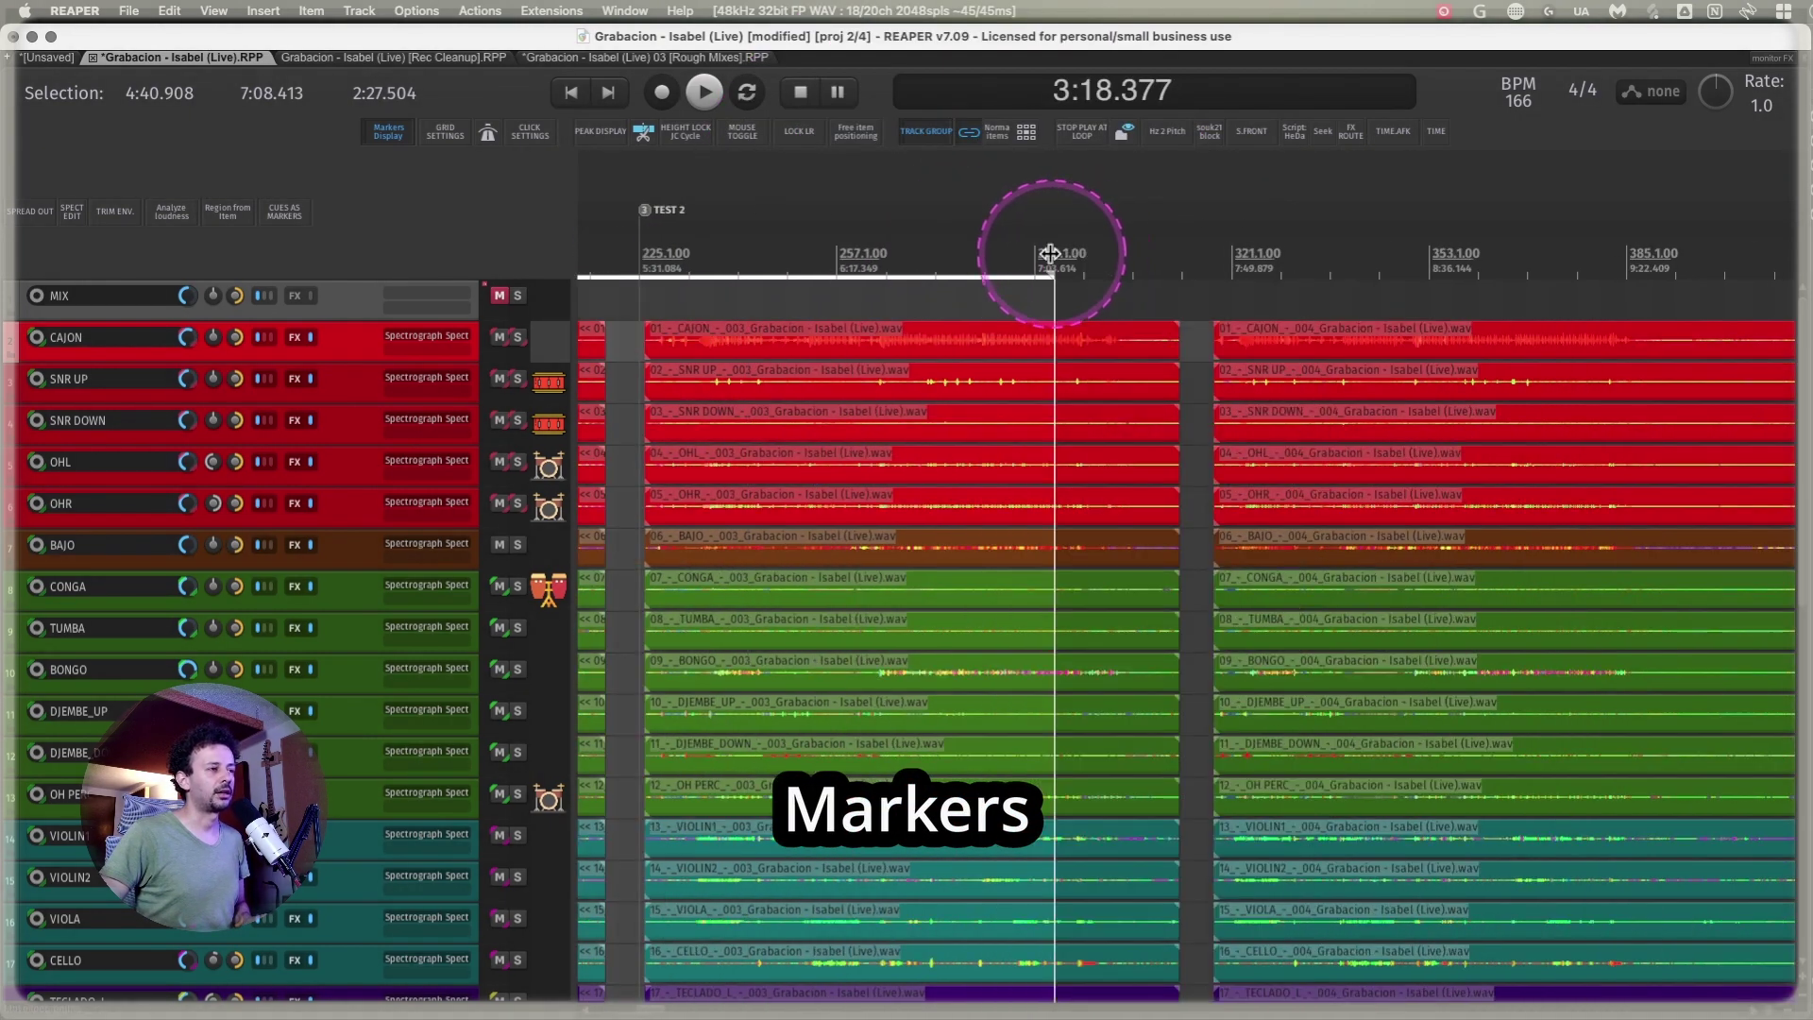
pyautogui.hscroll(8, 831, 240)
pyautogui.hscroll(6, 835, 236)
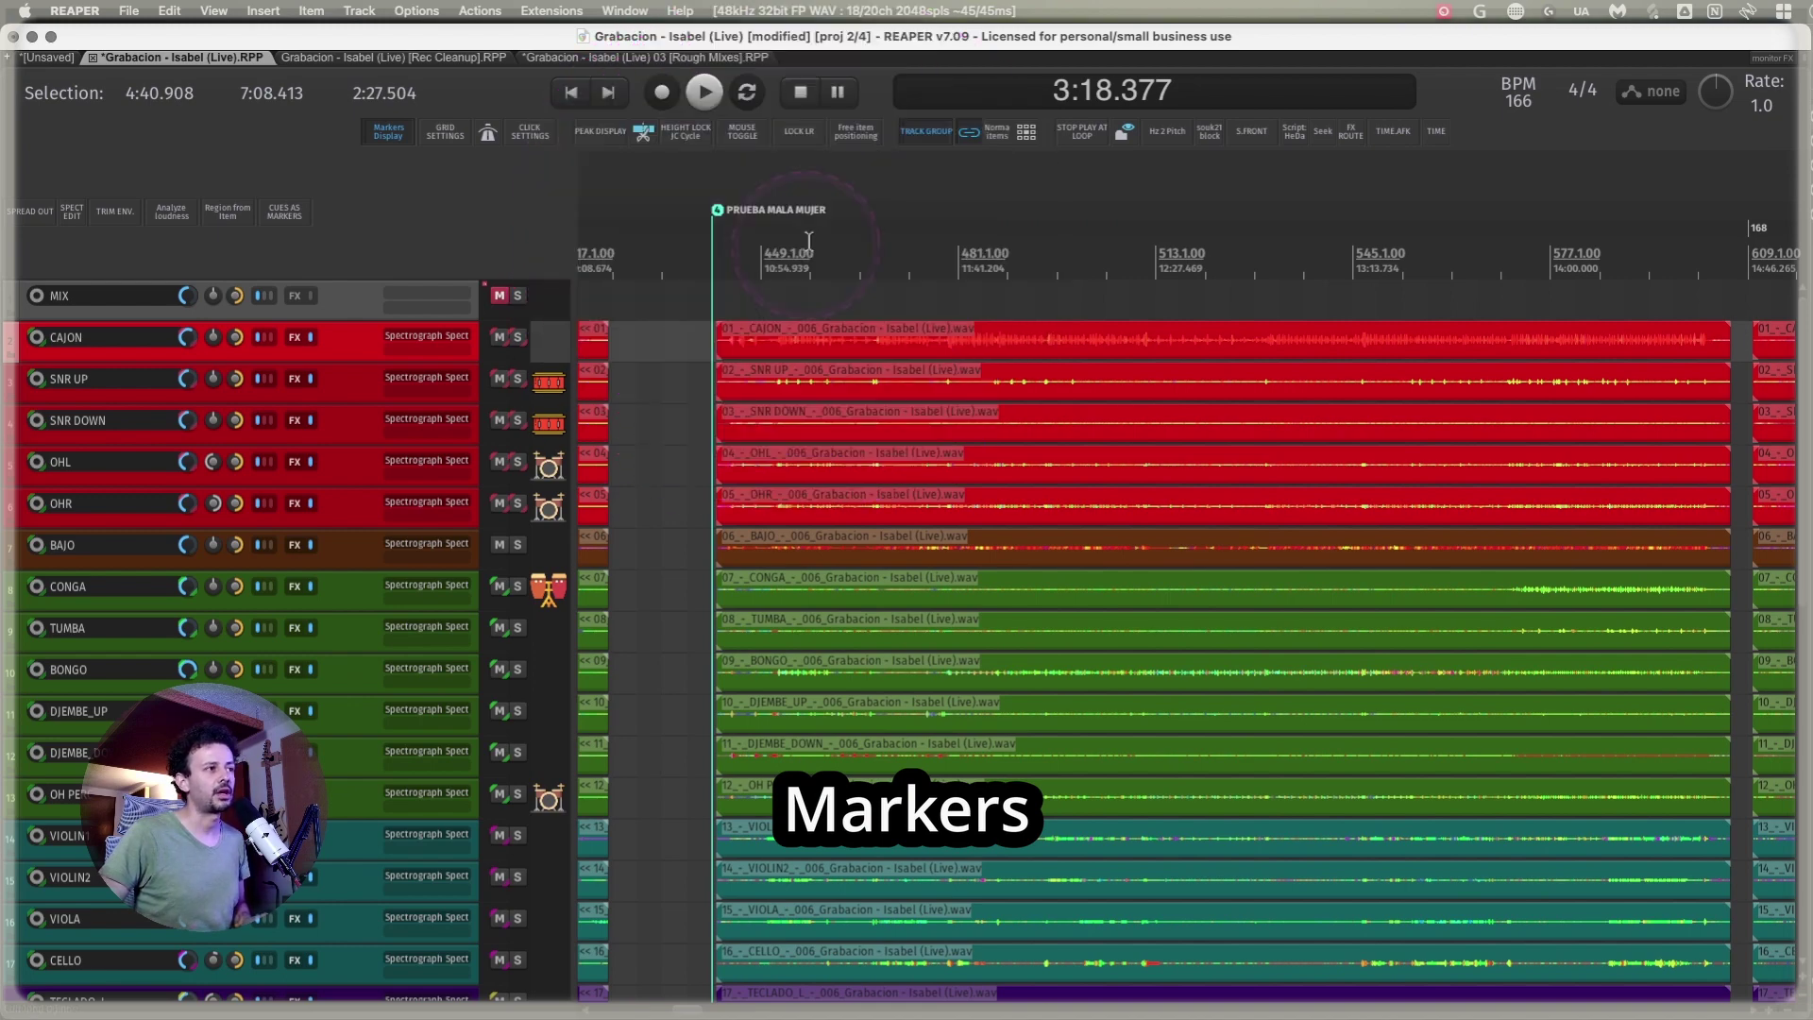
pyautogui.hscroll(5, 1140, 281)
pyautogui.hscroll(5, 1141, 289)
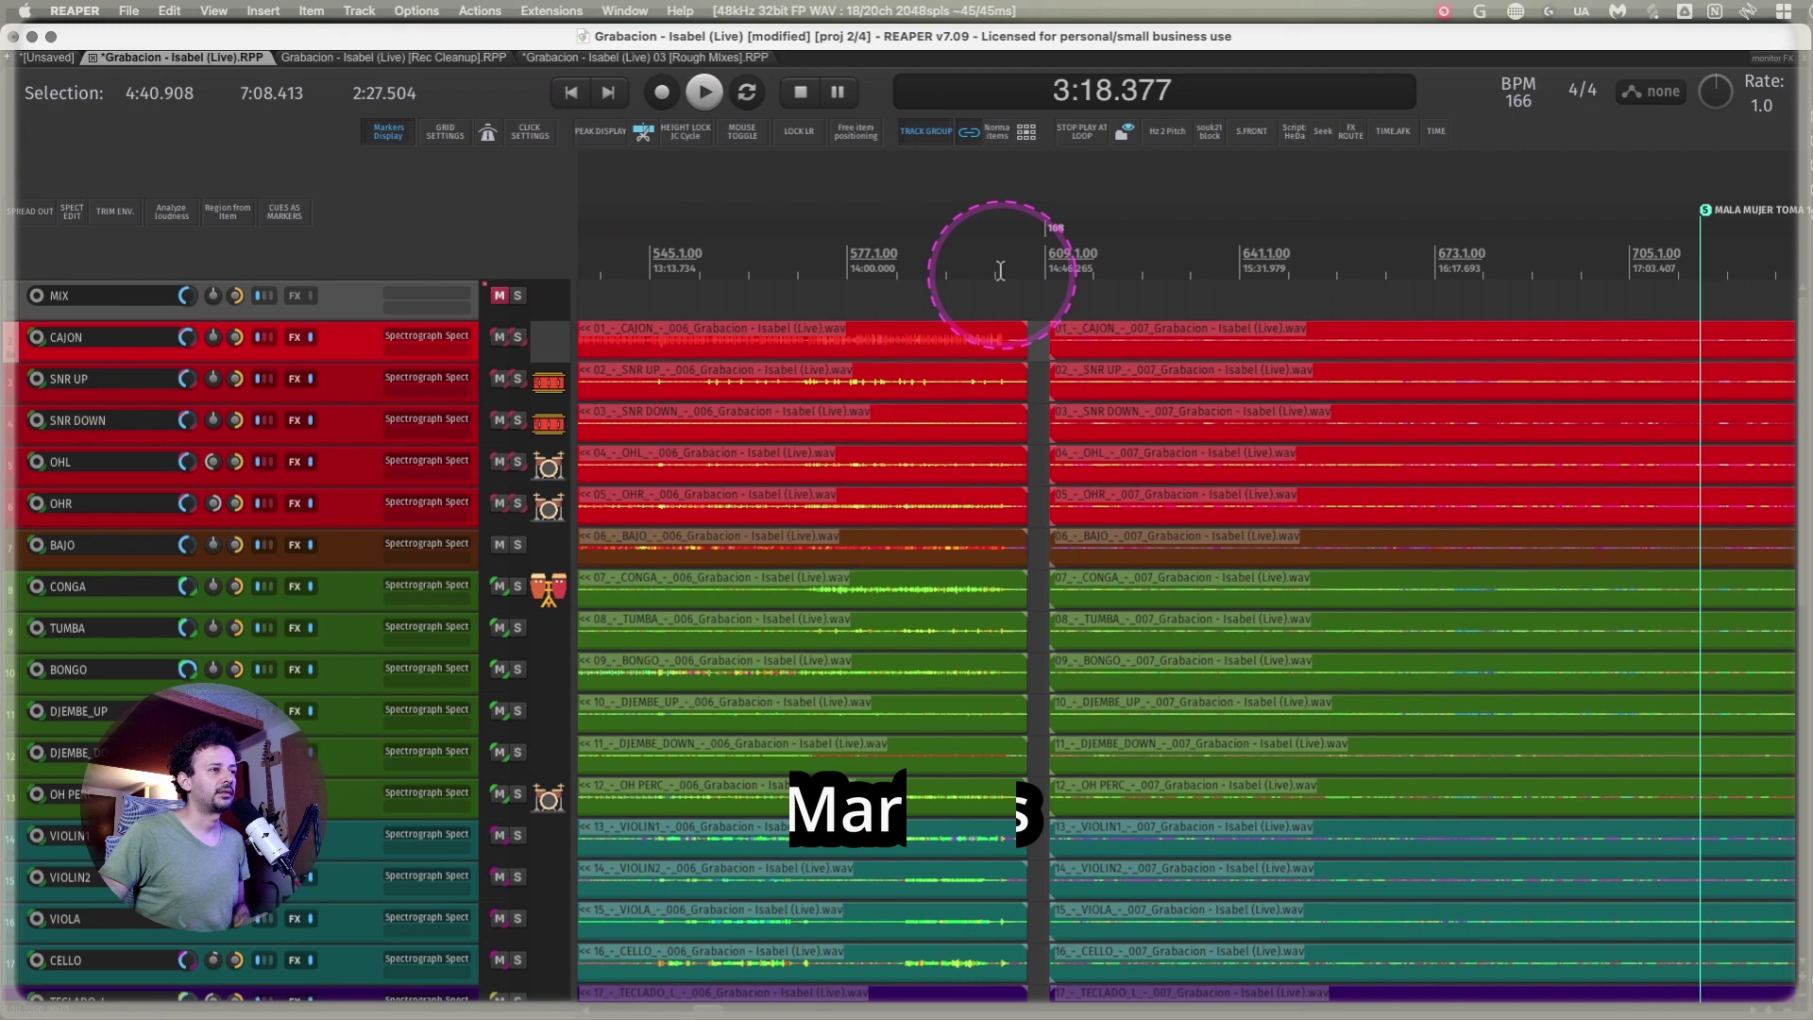
pyautogui.rightClick(1003, 276)
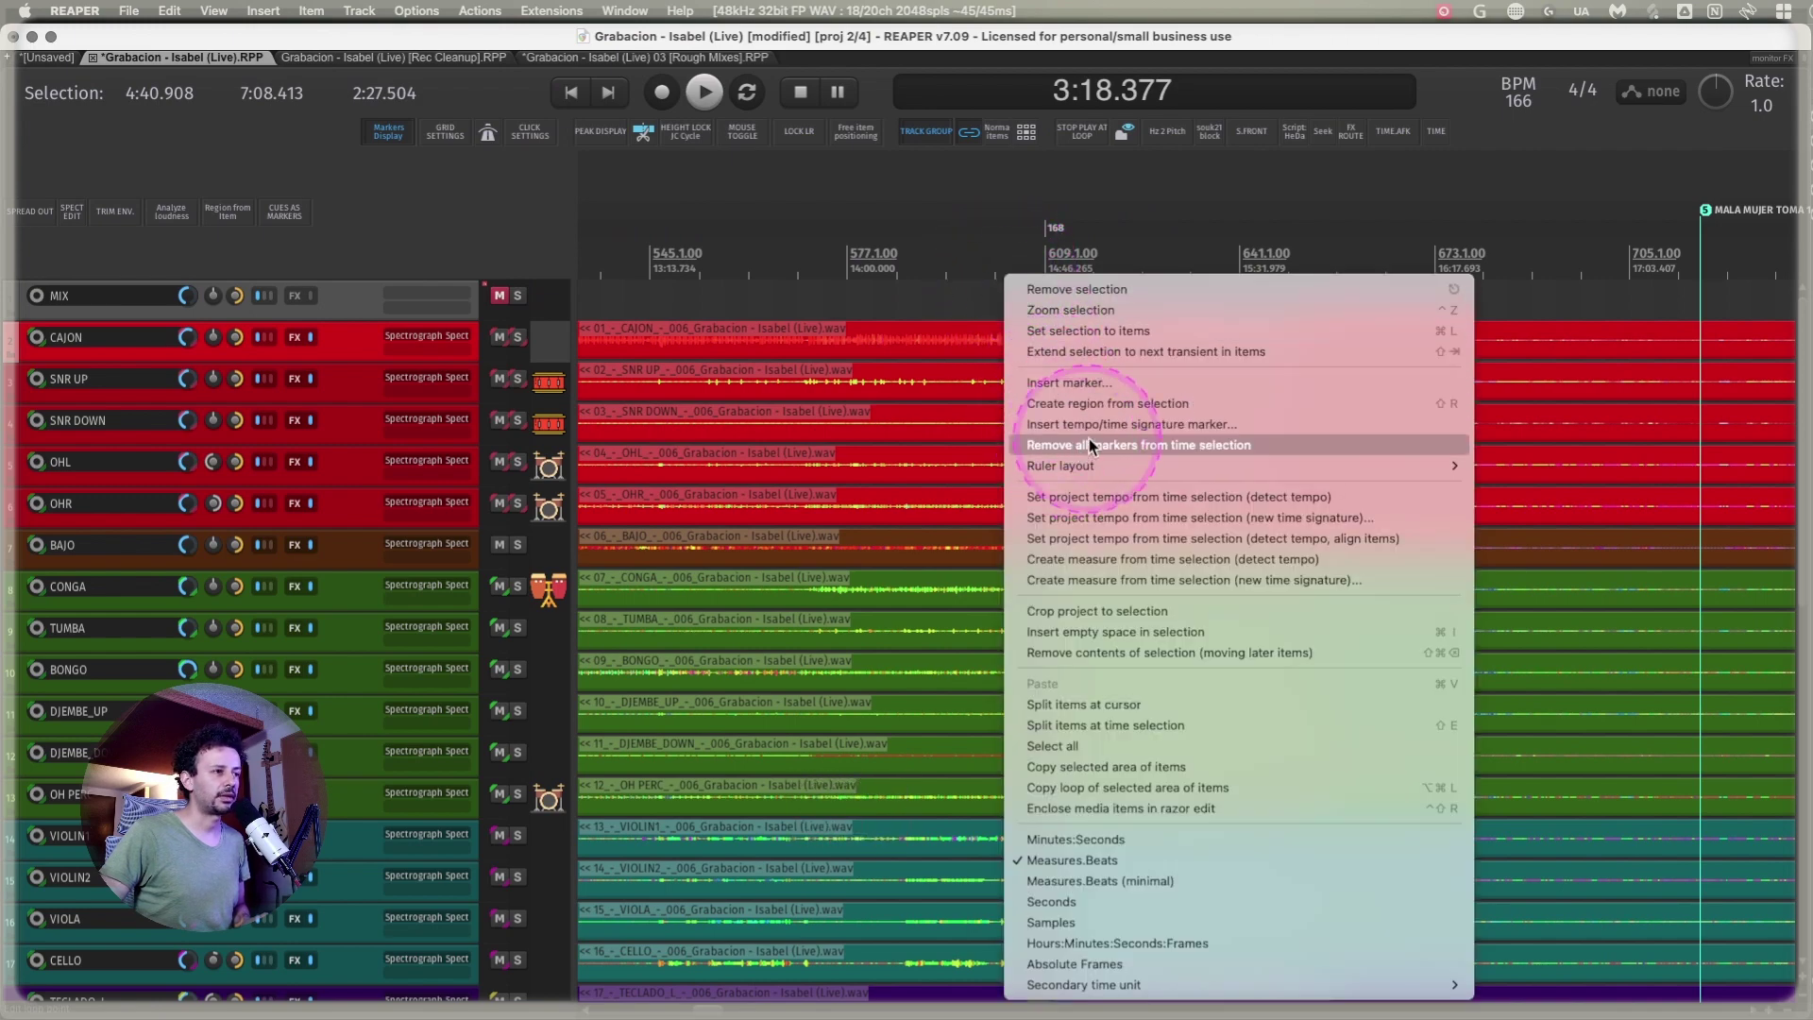
pyautogui.click(1128, 423)
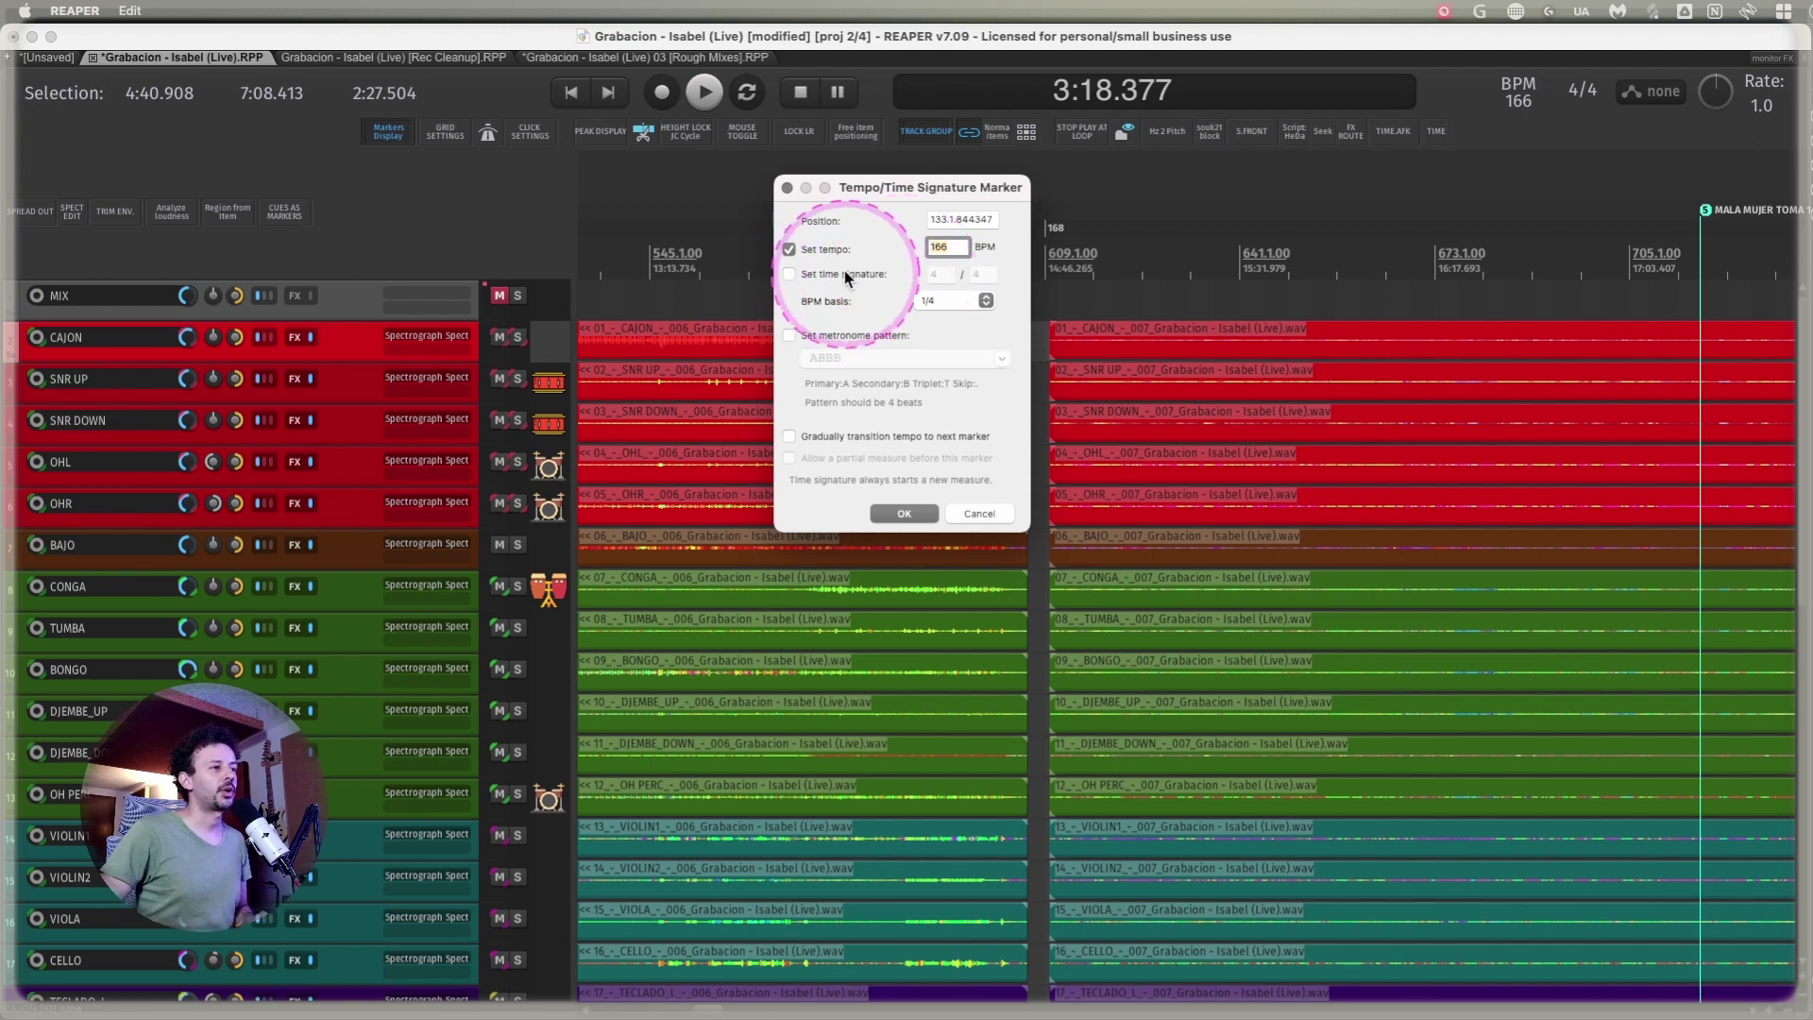
pyautogui.click(786, 186)
# - Zoom into the bottom tracks around bar 788
pyautogui.scroll(-10, 773, 786)
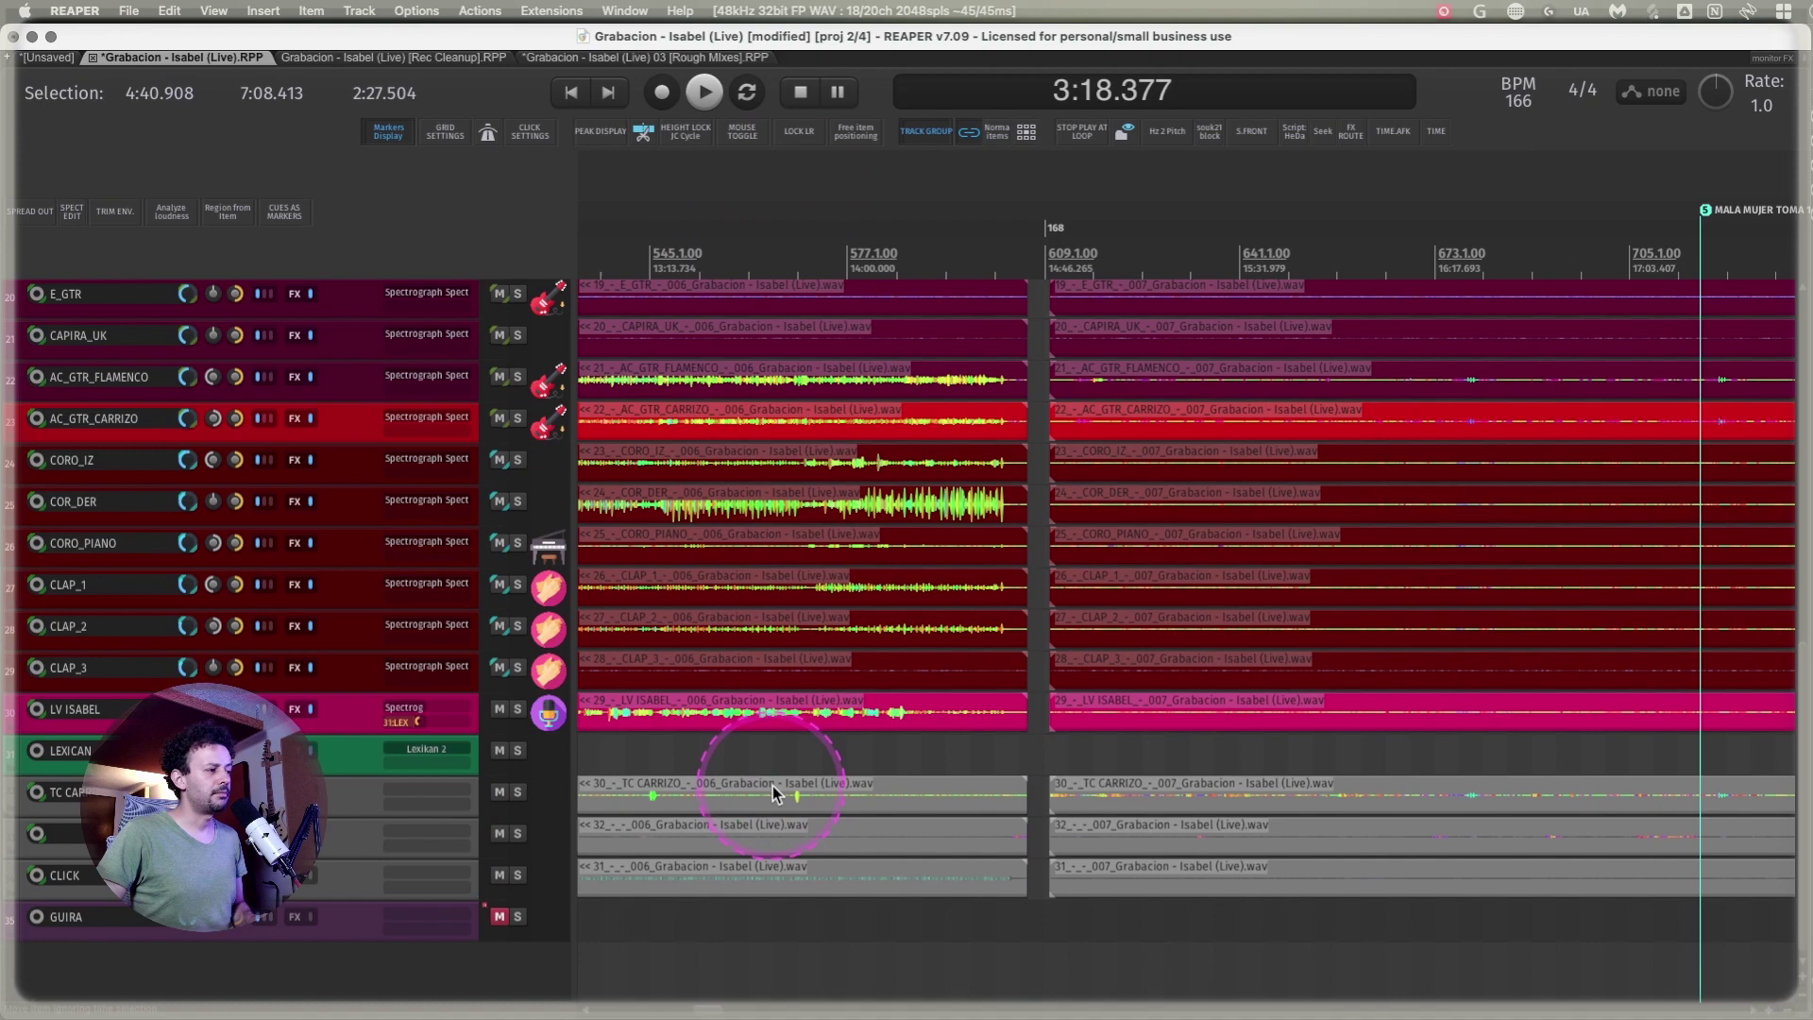
pyautogui.hscroll(5, 956, 789)
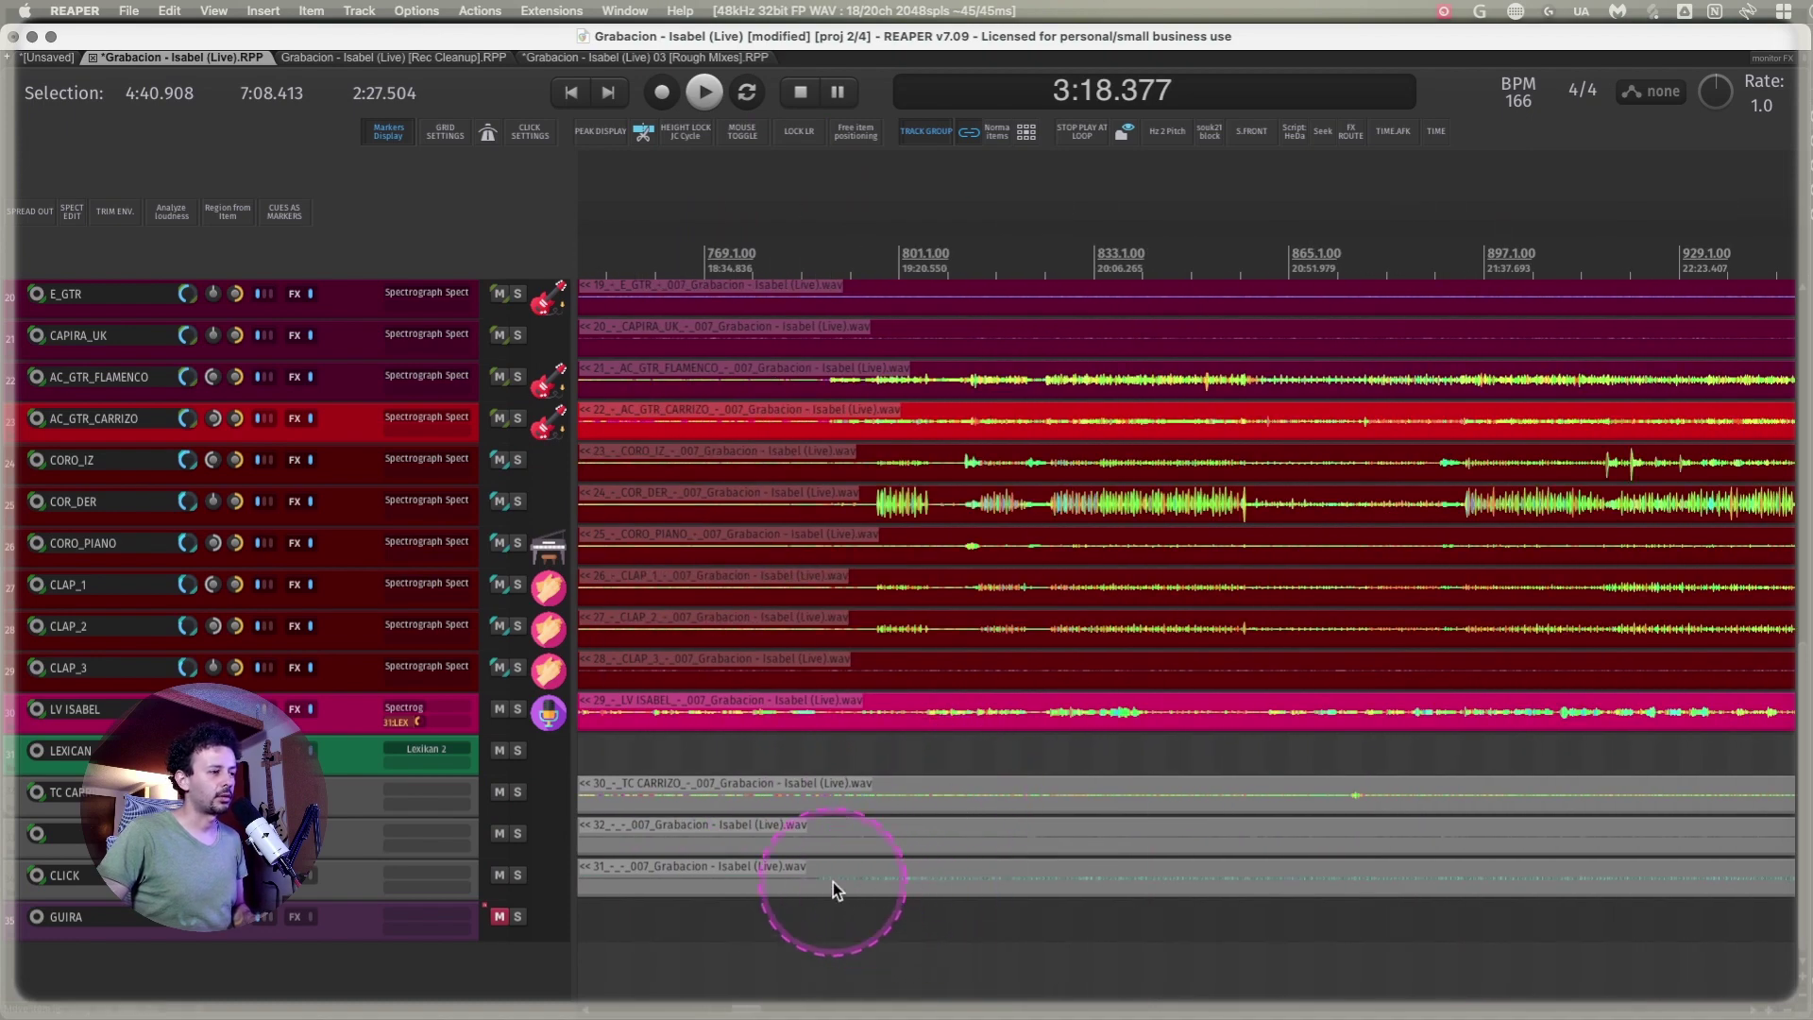
pyautogui.moveTo(828, 892); pyautogui.dragTo(1010, 791)
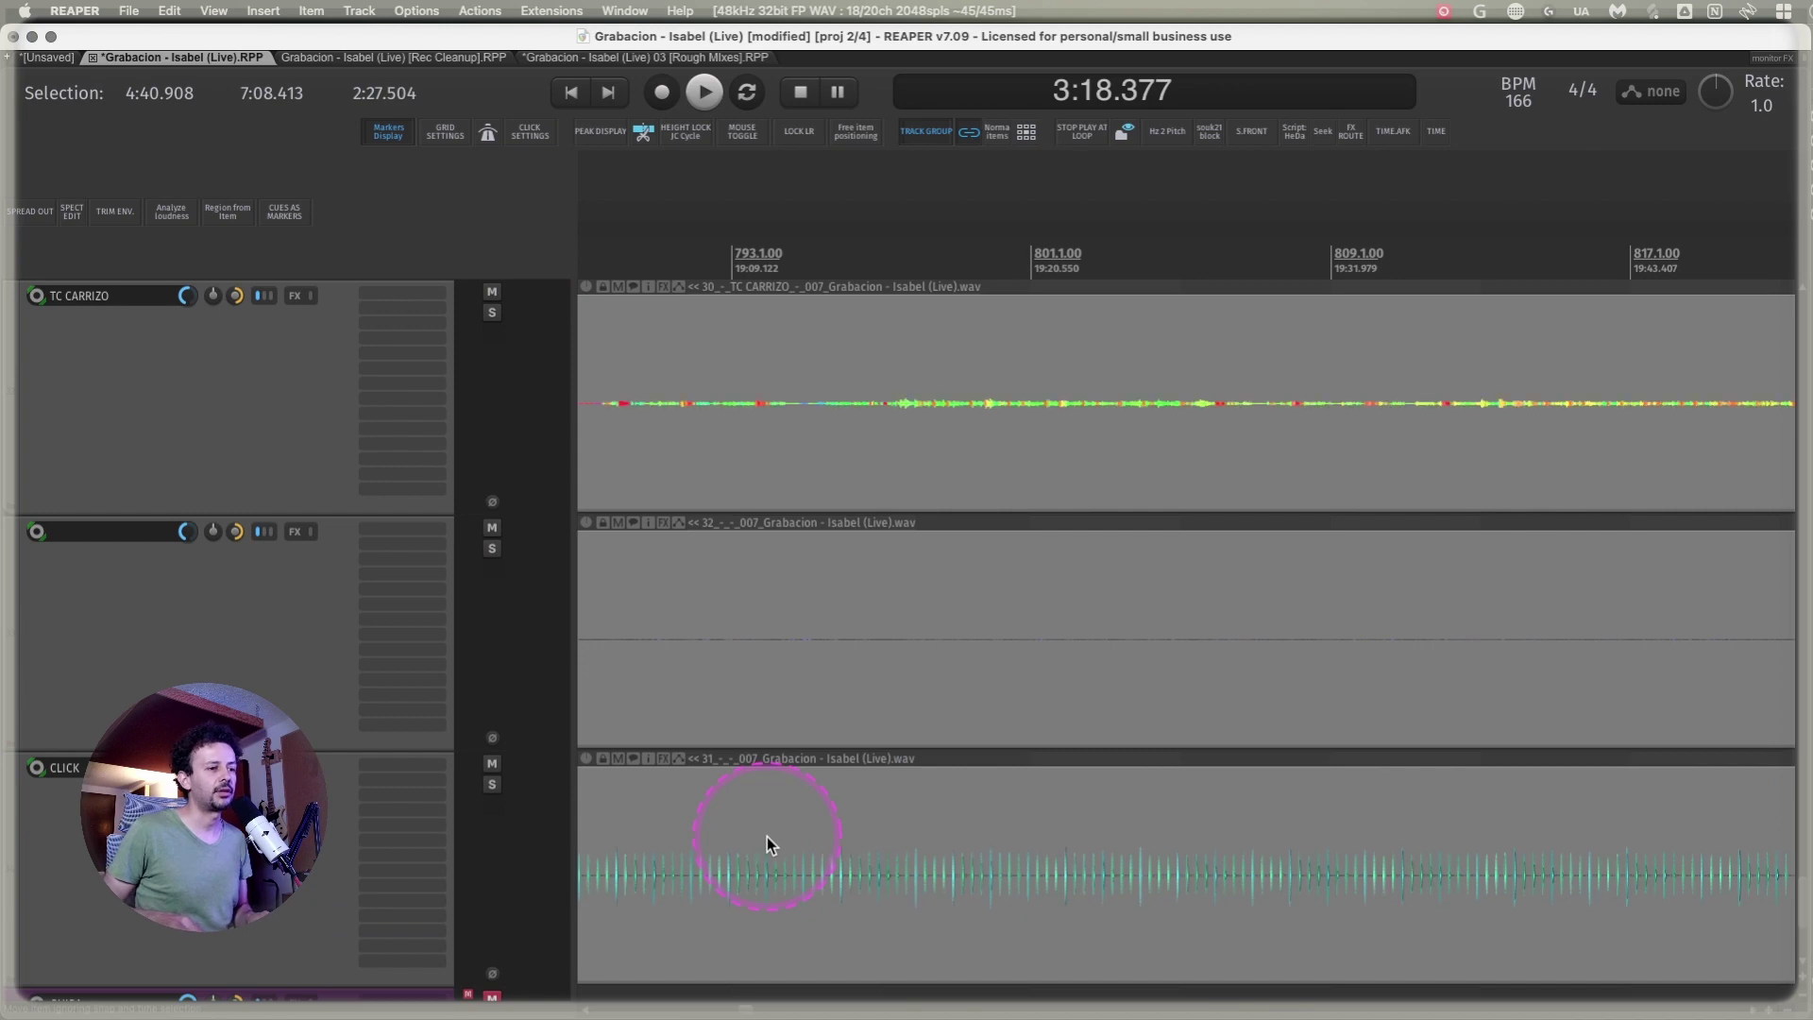
pyautogui.scroll(5, 767, 836)
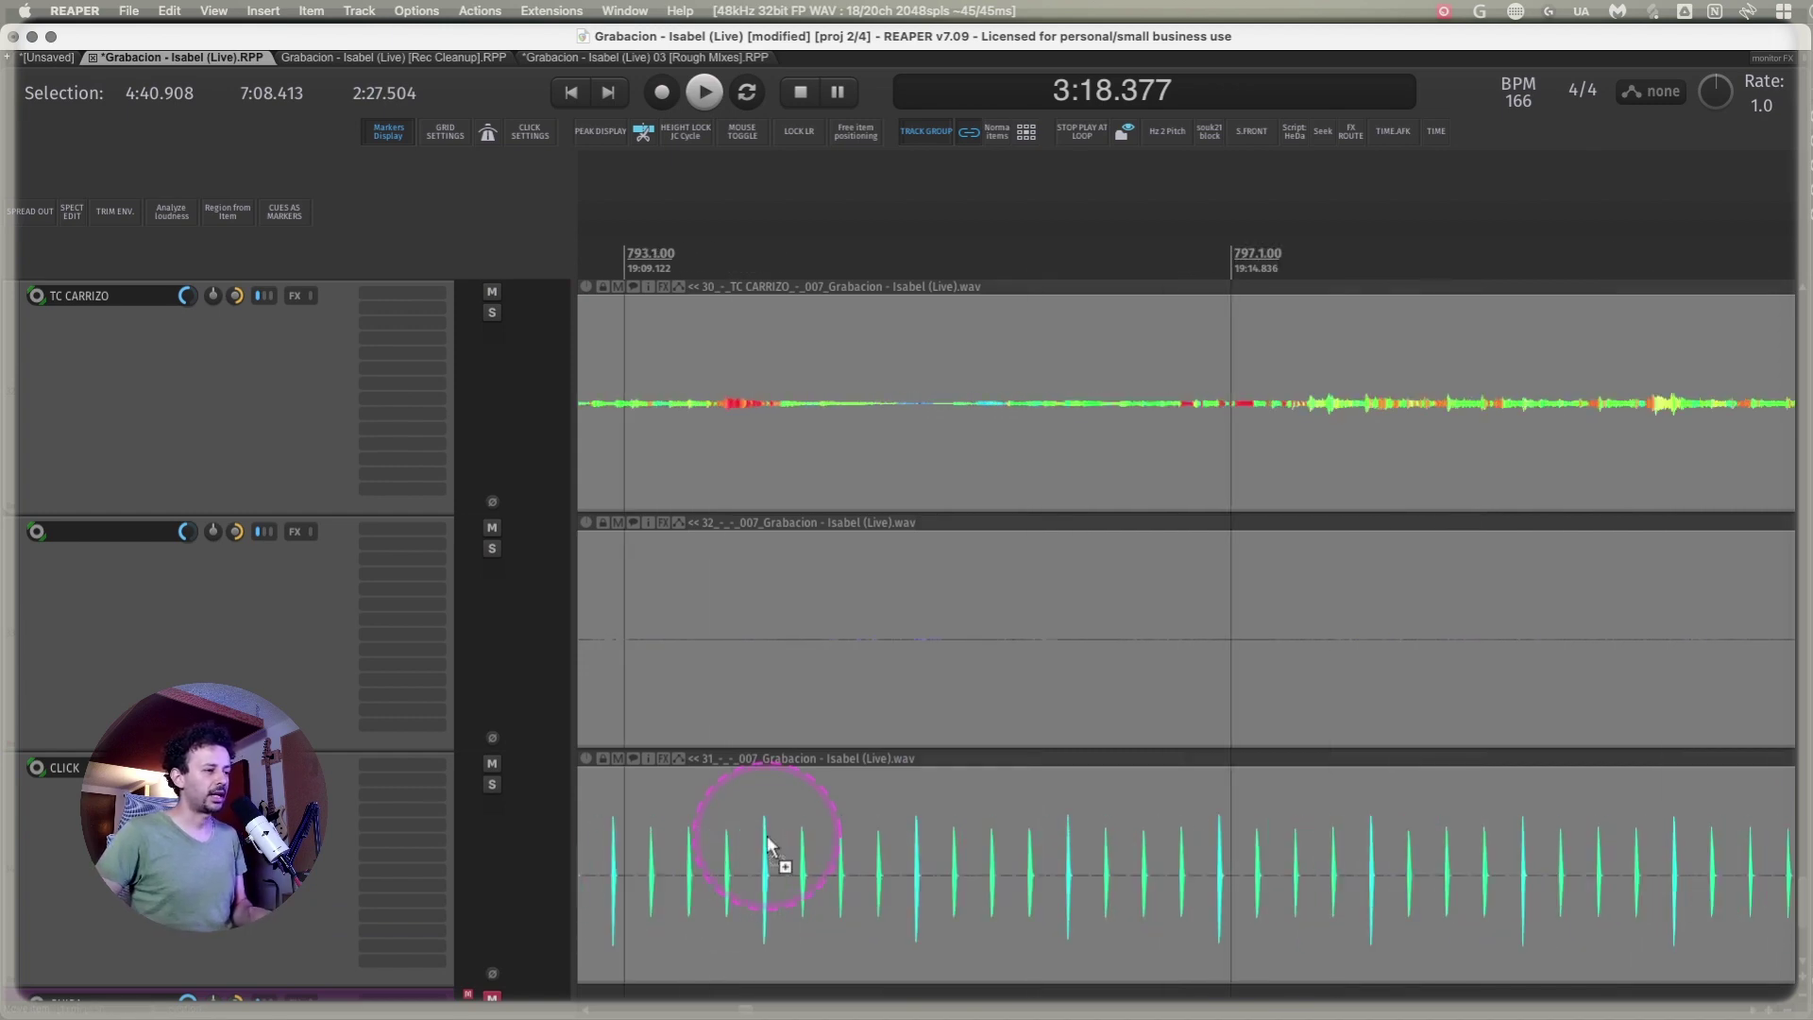
pyautogui.scroll(-5, 767, 842)
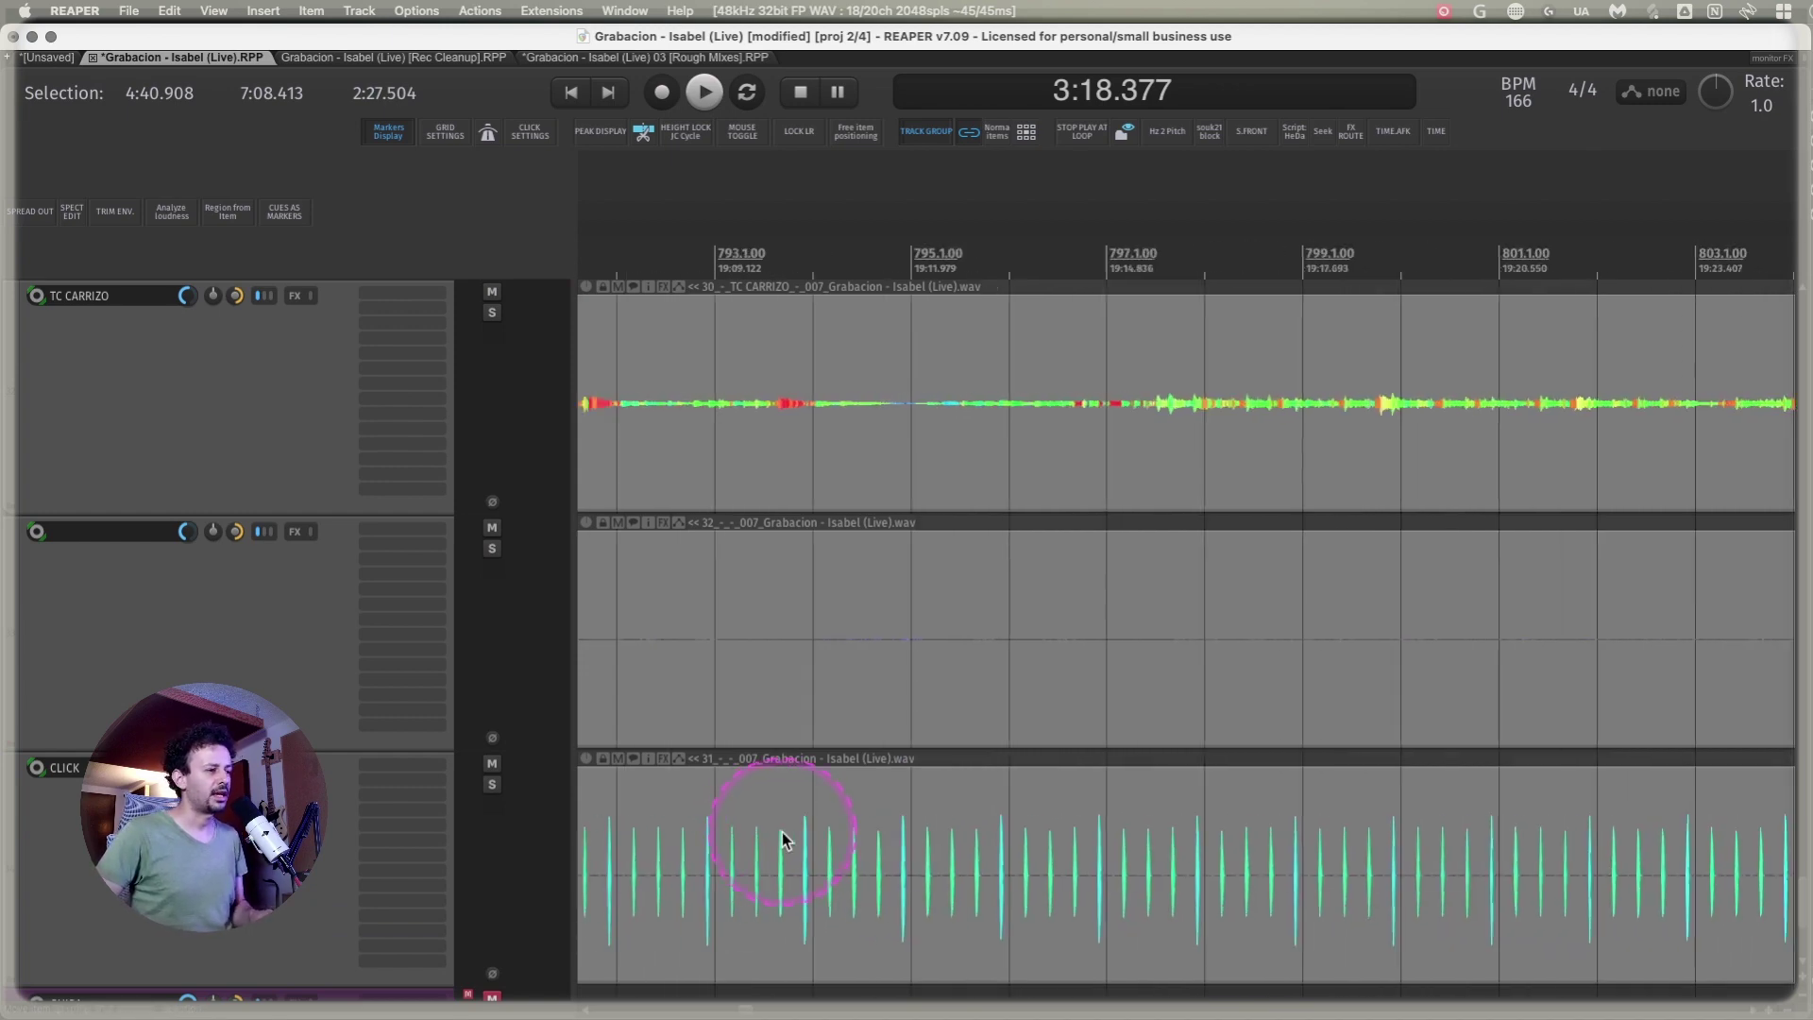
pyautogui.scroll(6, 922, 837)
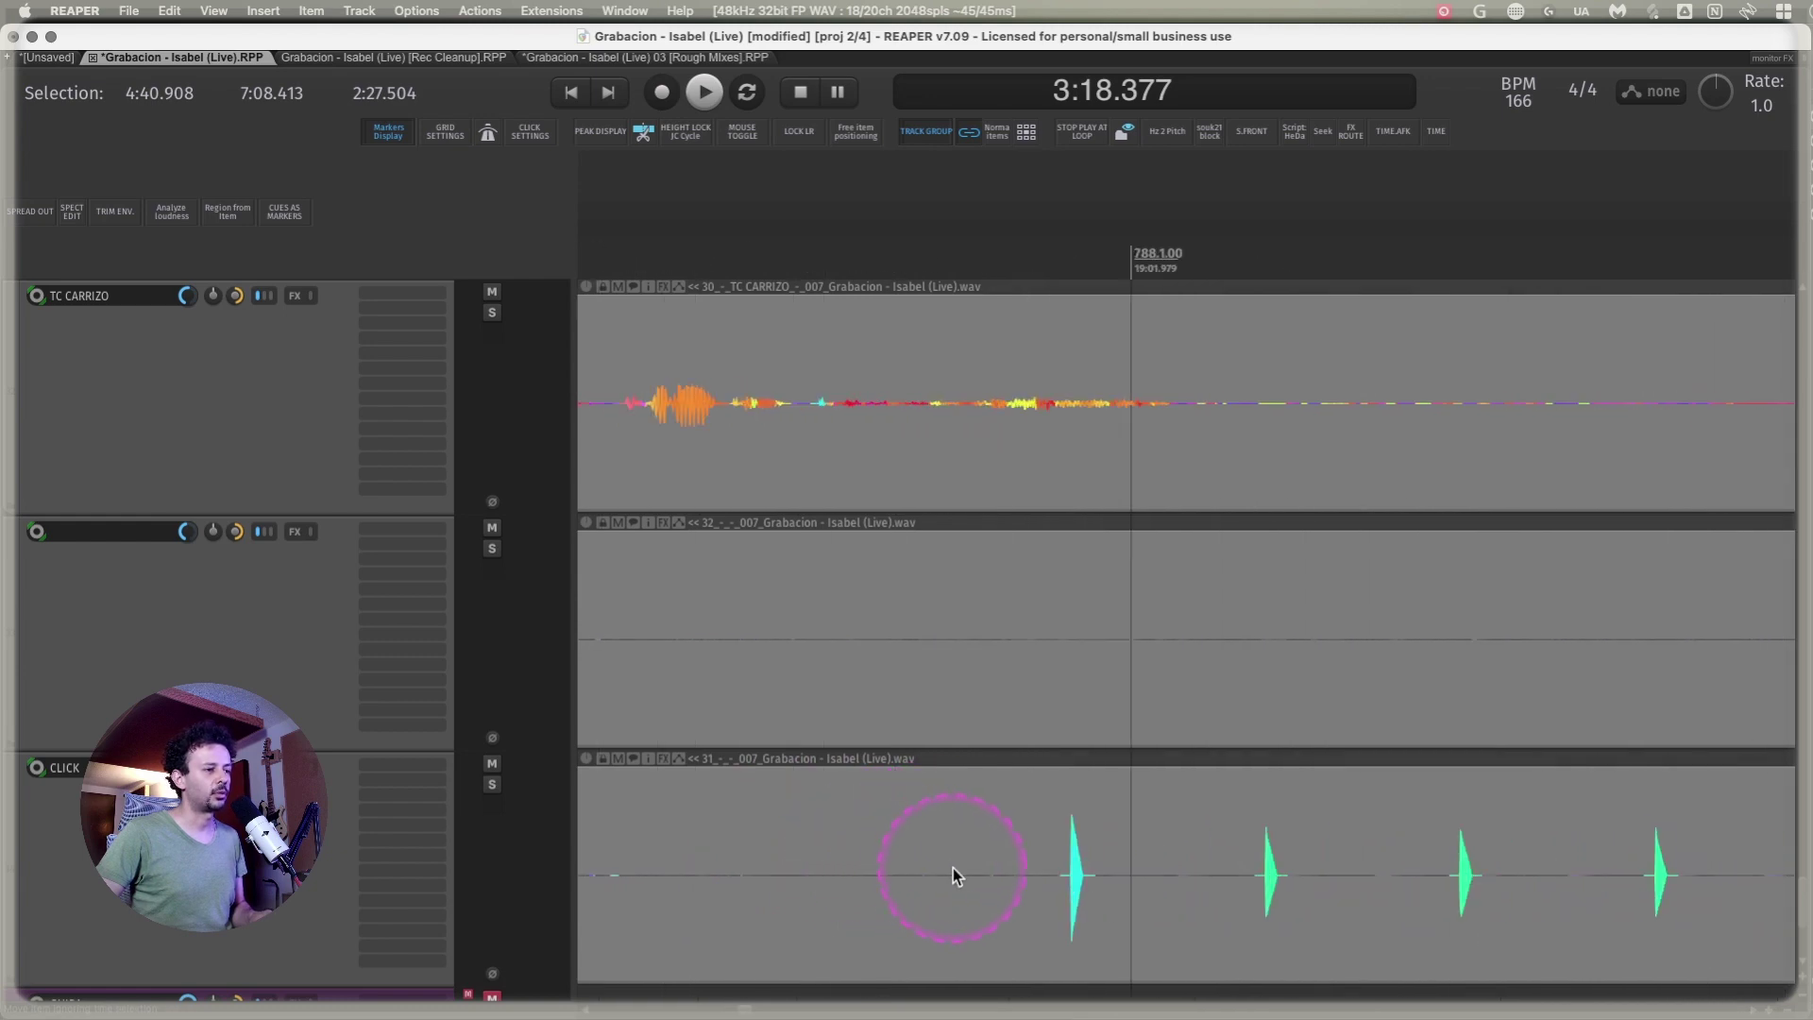
pyautogui.scroll(-6, 1101, 853)
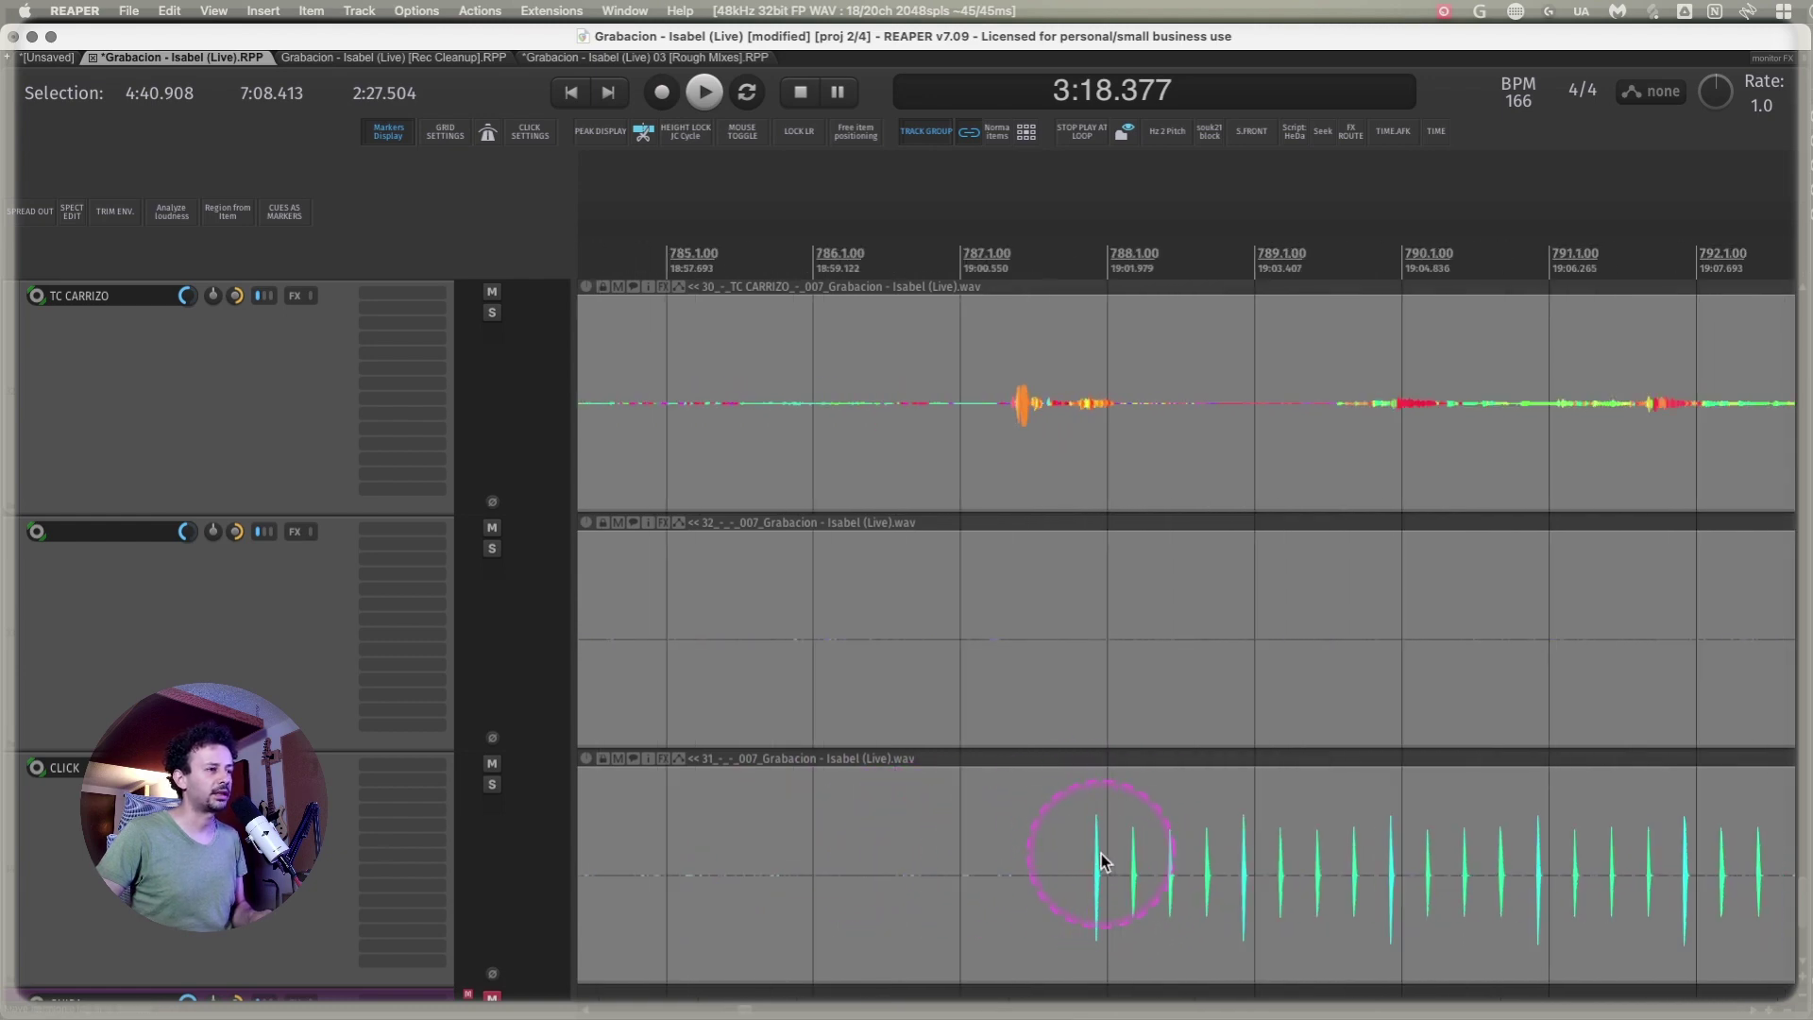
pyautogui.scroll(8, 1101, 854)
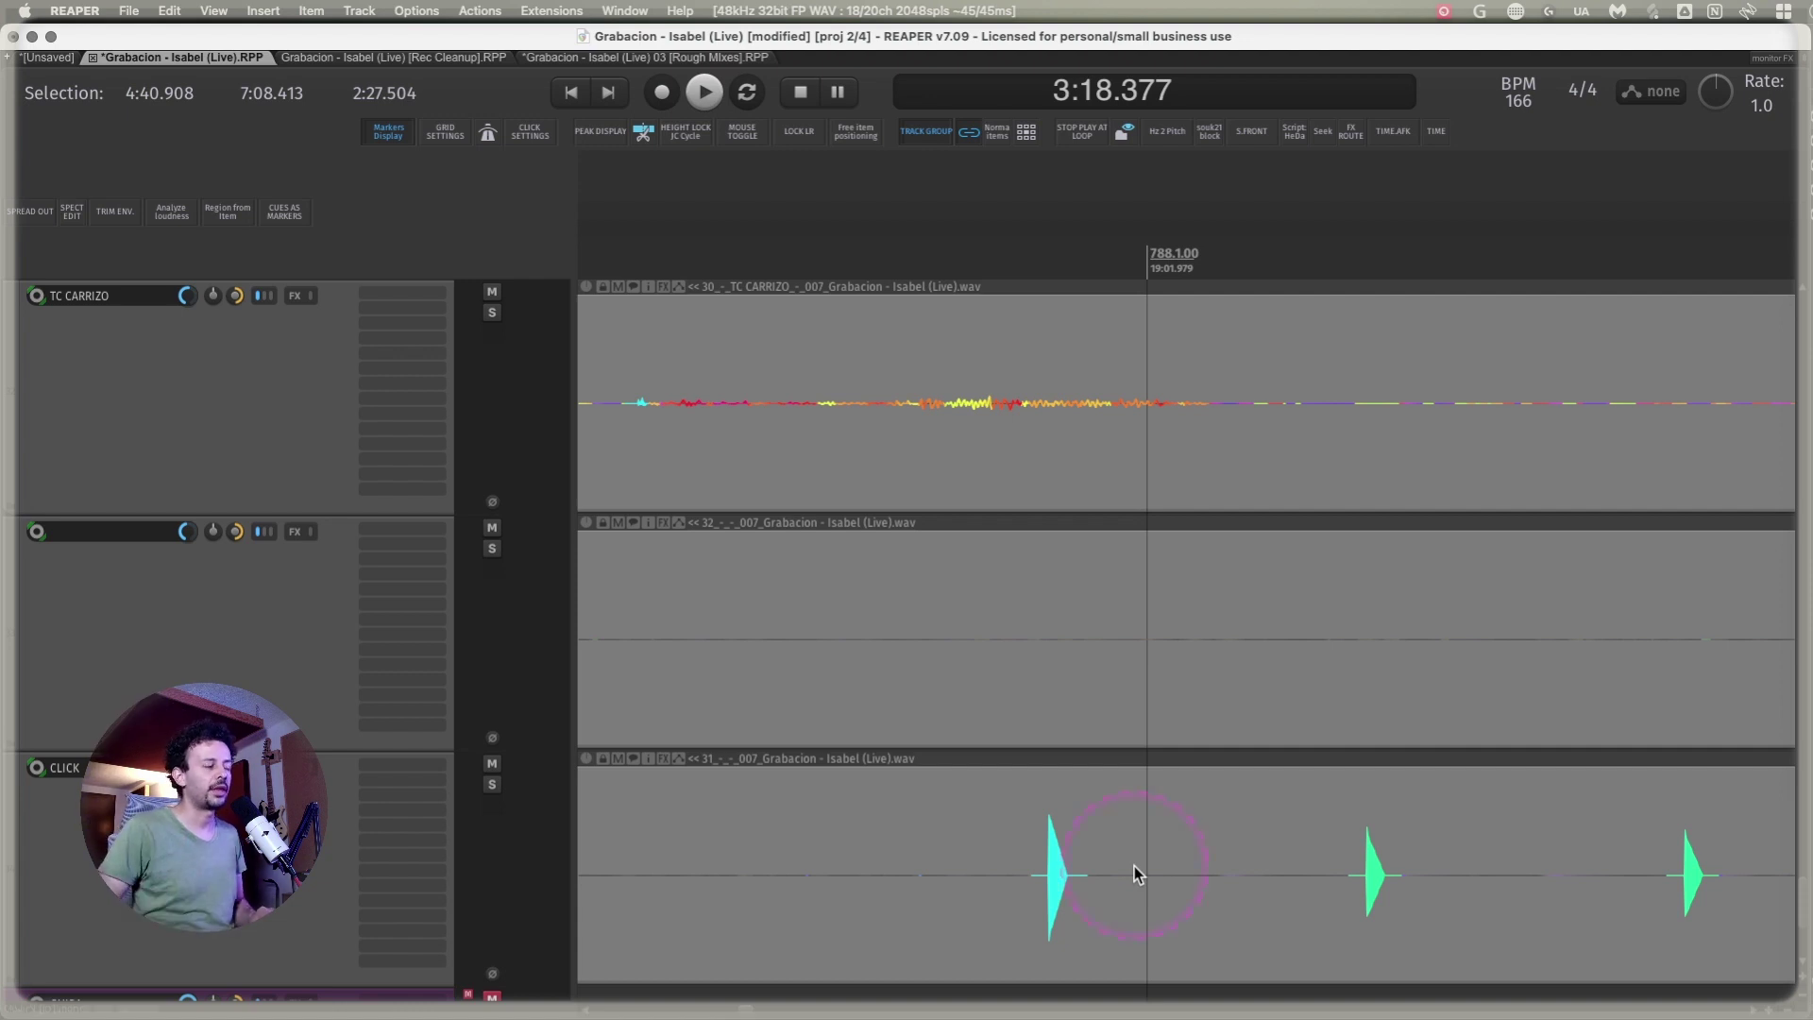
pyautogui.scroll(-6, 1135, 865)
pyautogui.scroll(4, 1116, 852)
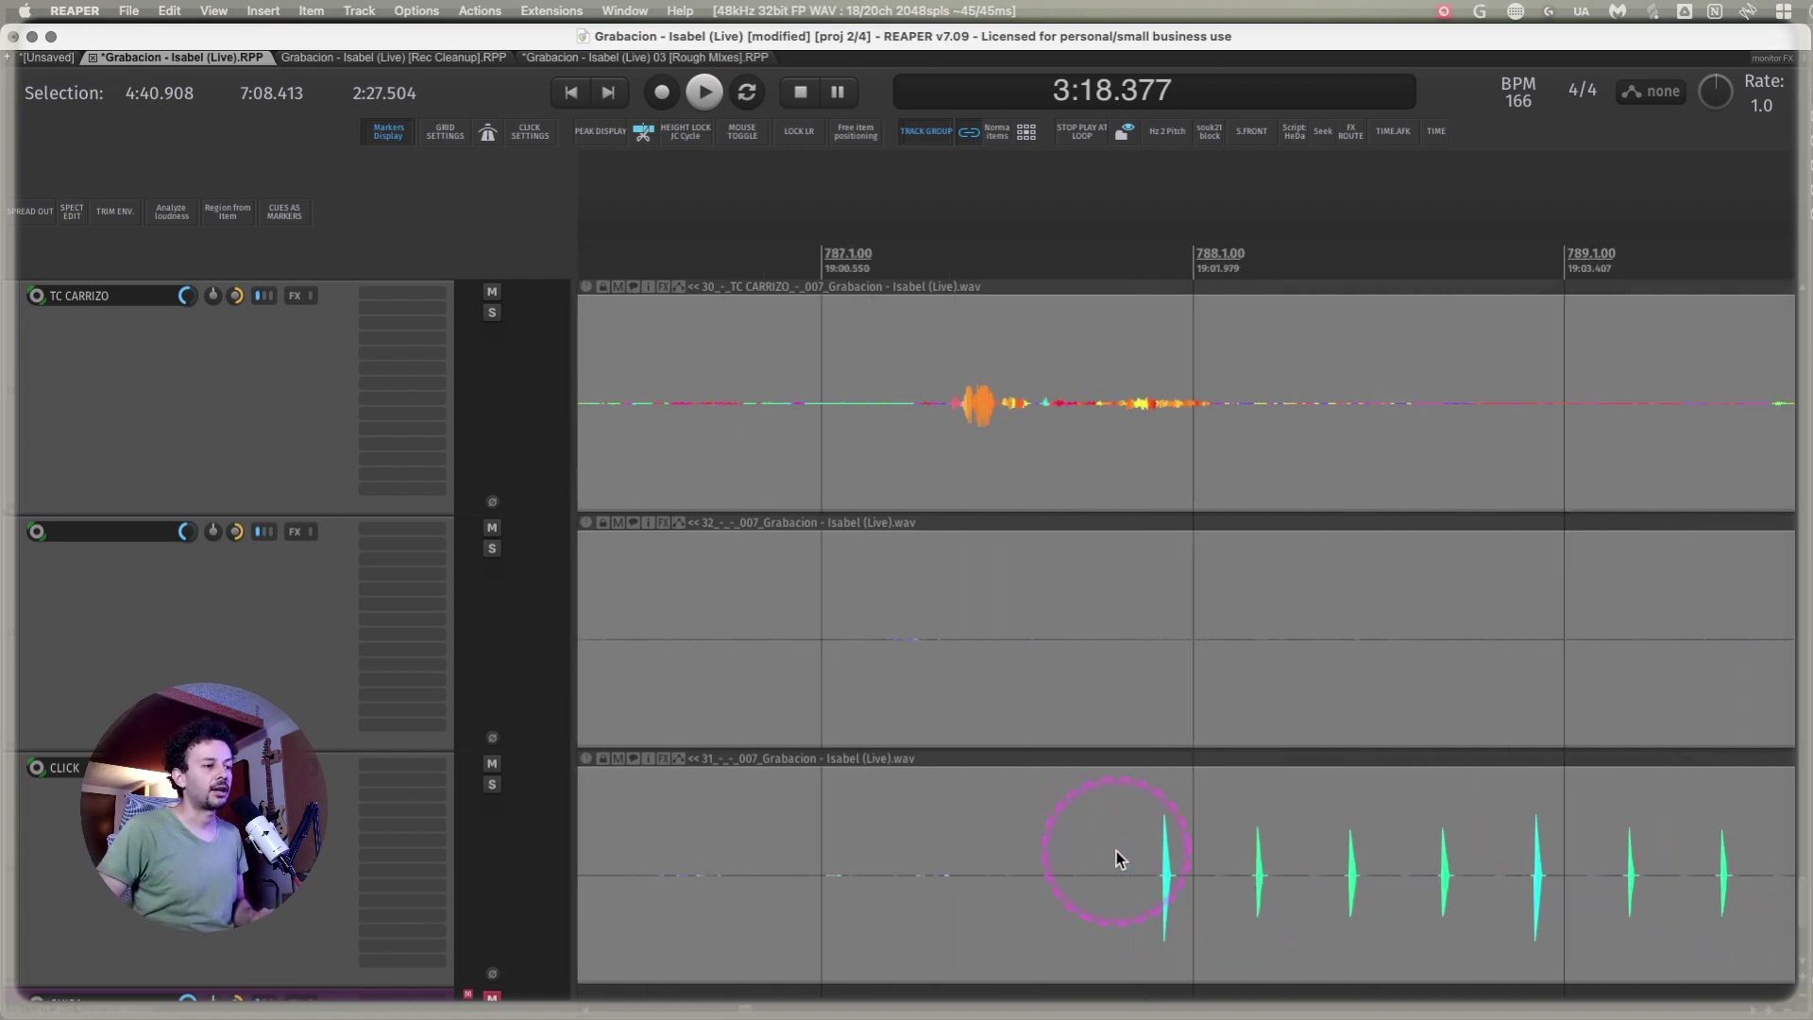
pyautogui.scroll(4, 1117, 852)
# - Shift the TC CARRIZO, unnamed and CLICK items slightly later, then nudge them back earlier
pyautogui.click(1275, 404)
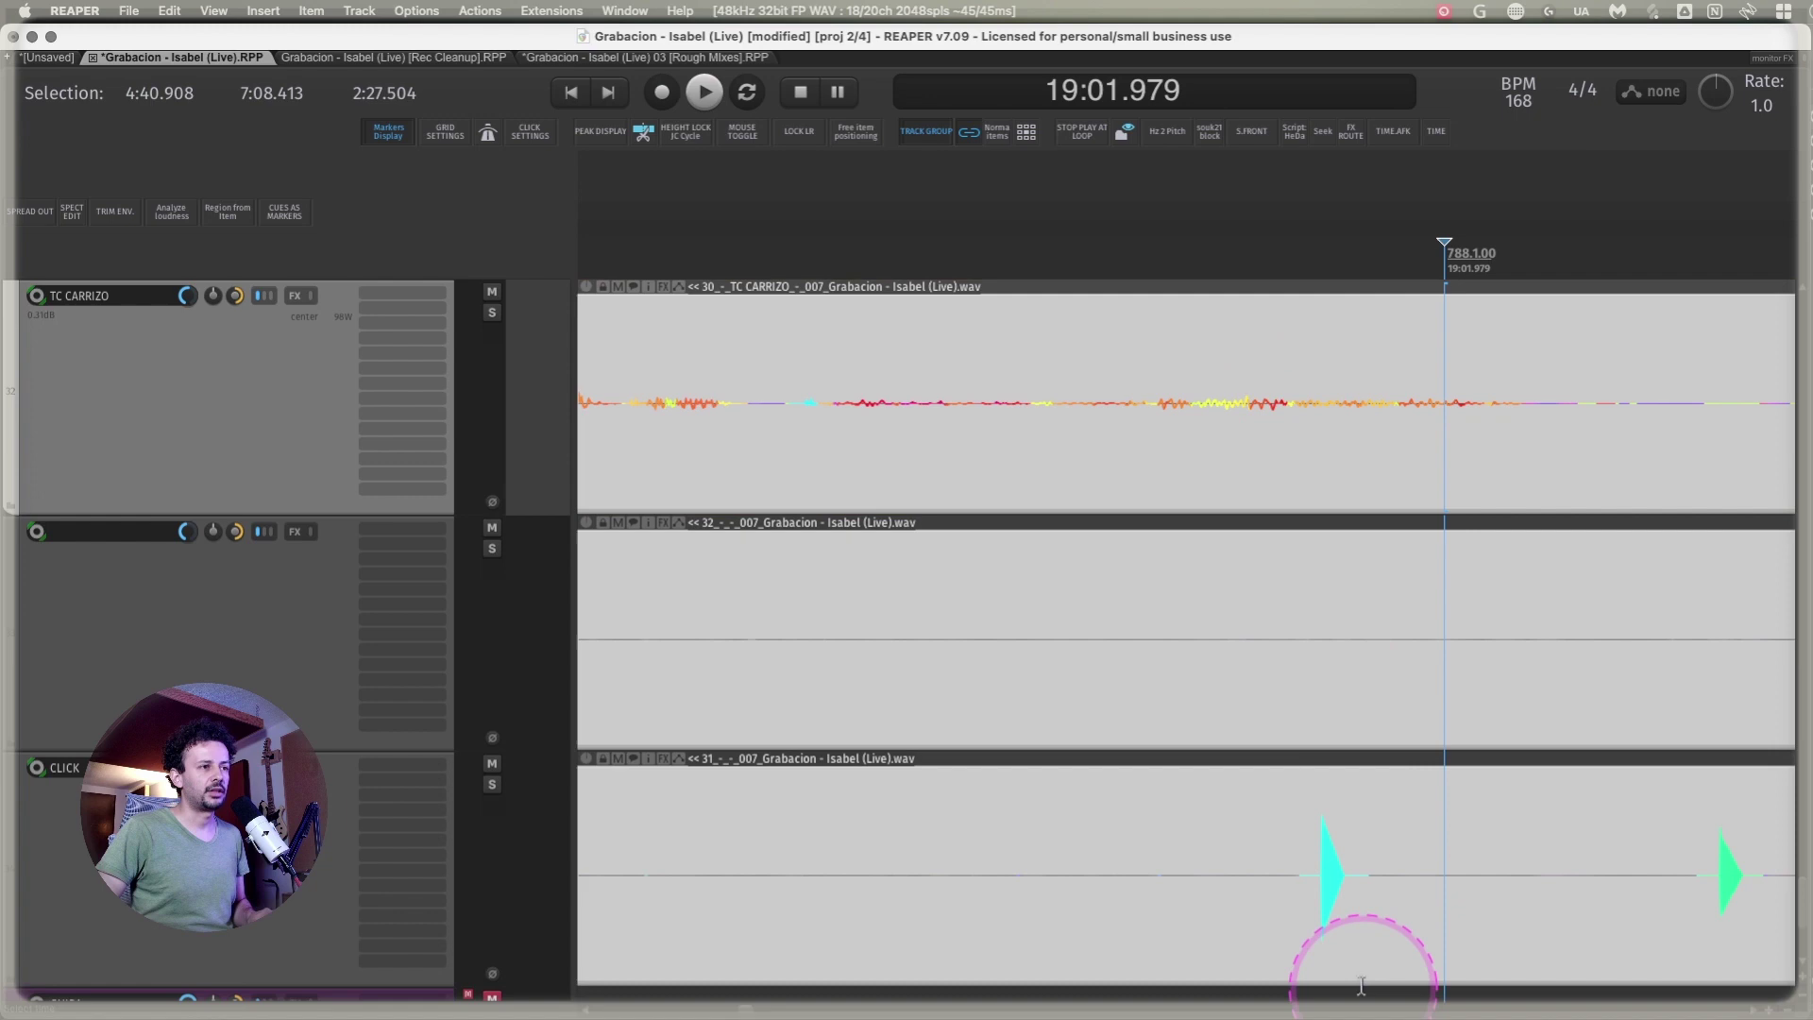
pyautogui.moveTo(1352, 852); pyautogui.dragTo(1482, 847)
pyautogui.click(1481, 821)
pyautogui.scroll(-5, 1480, 827)
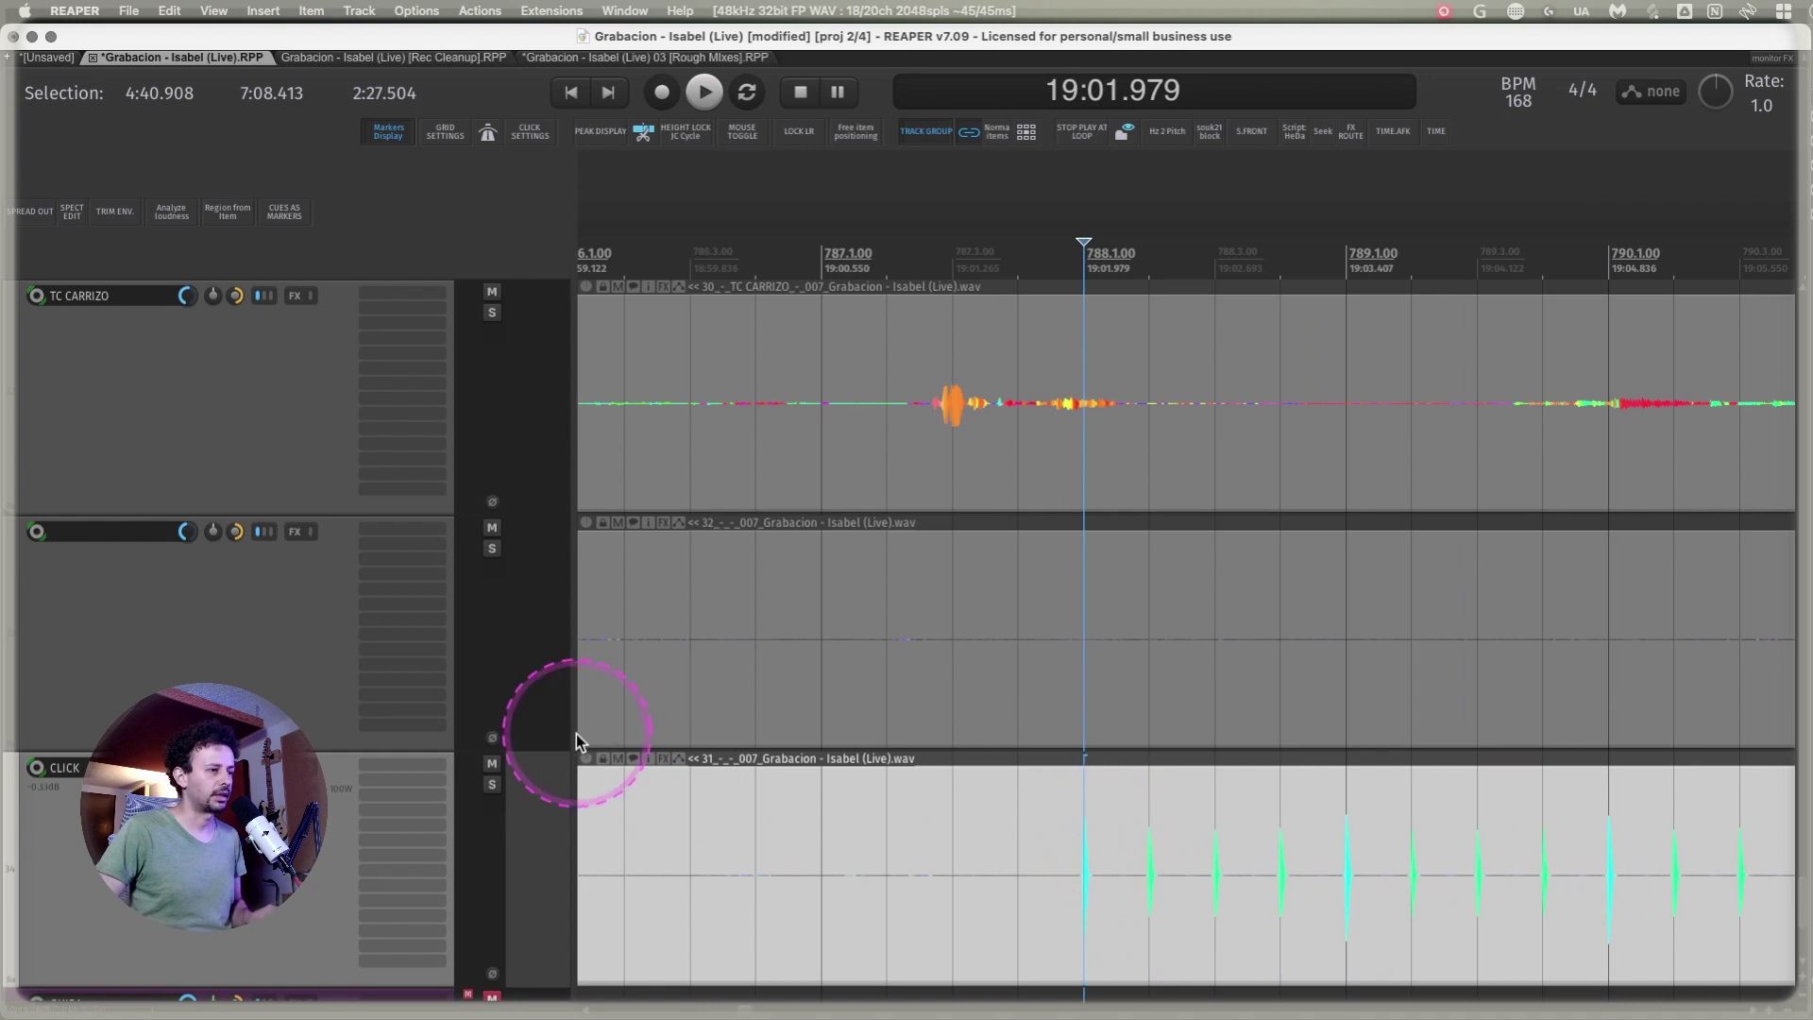
pyautogui.press('super+z')
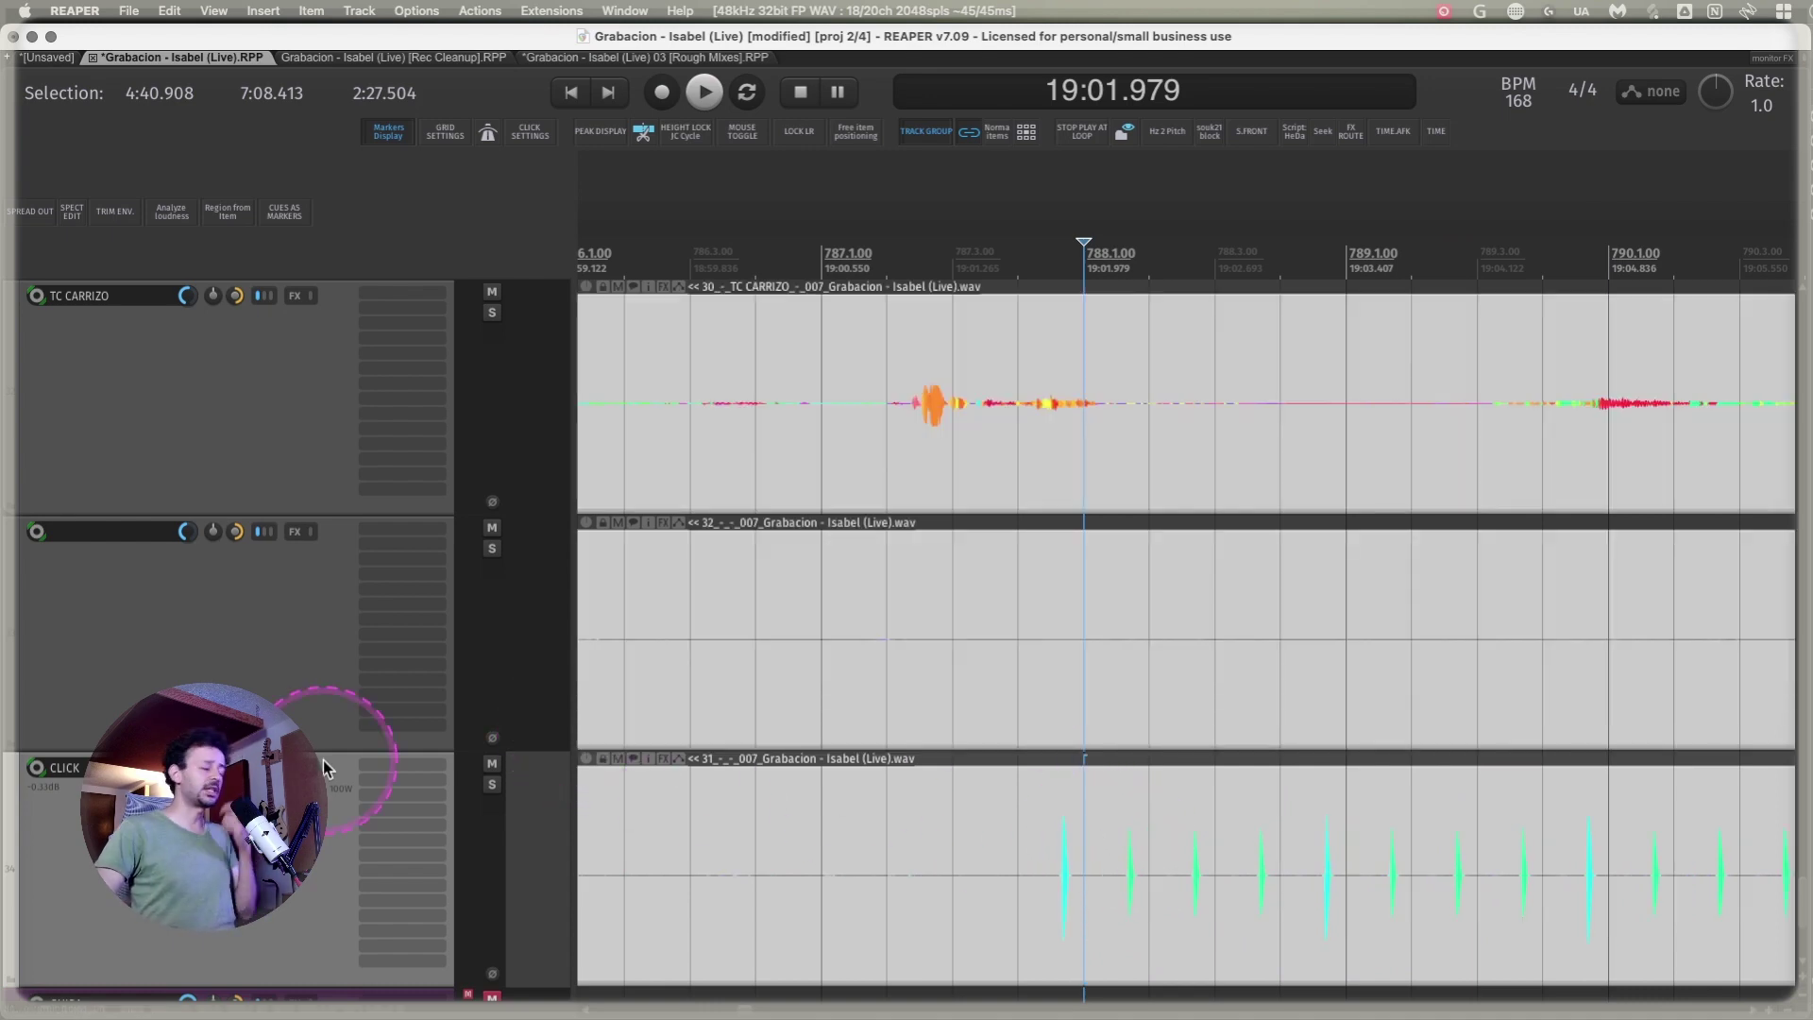
# - Shrink track heights and set the play position at the MALA MUJER TOMA 2 marker (23:08.336)
pyautogui.press('pagedown')
pyautogui.press('pagedown')
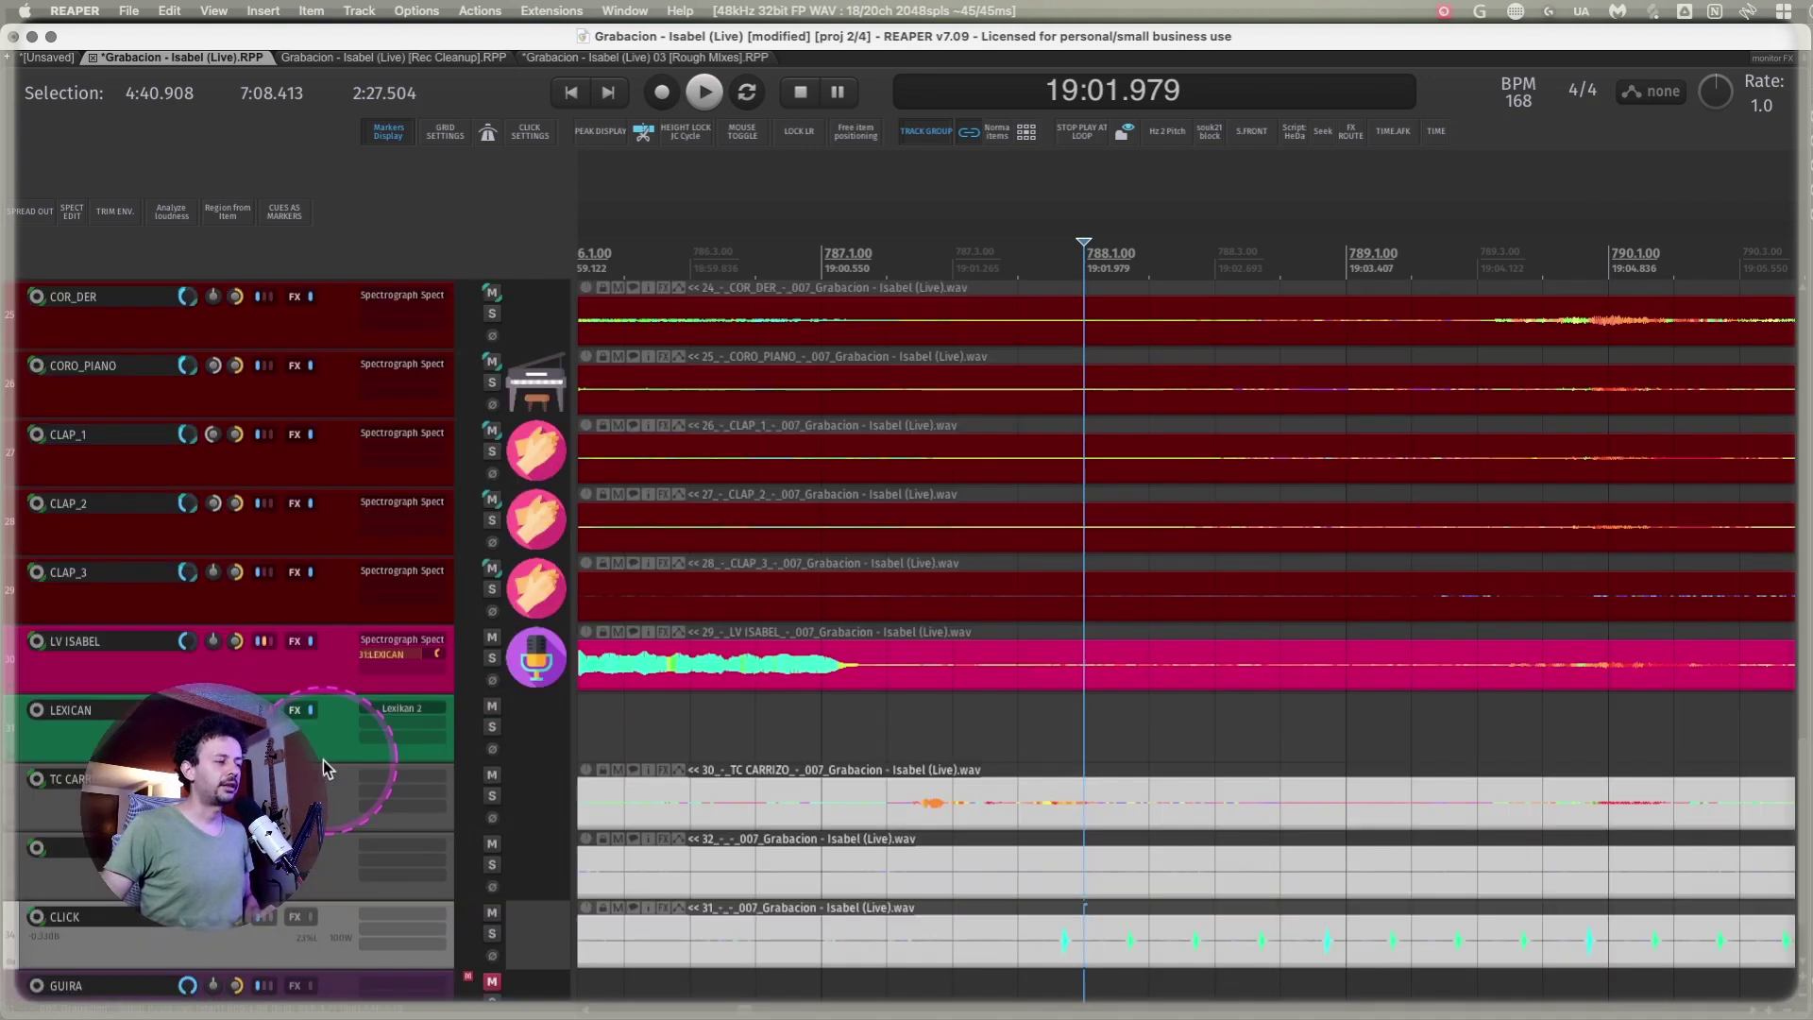
pyautogui.scroll(15, 323, 761)
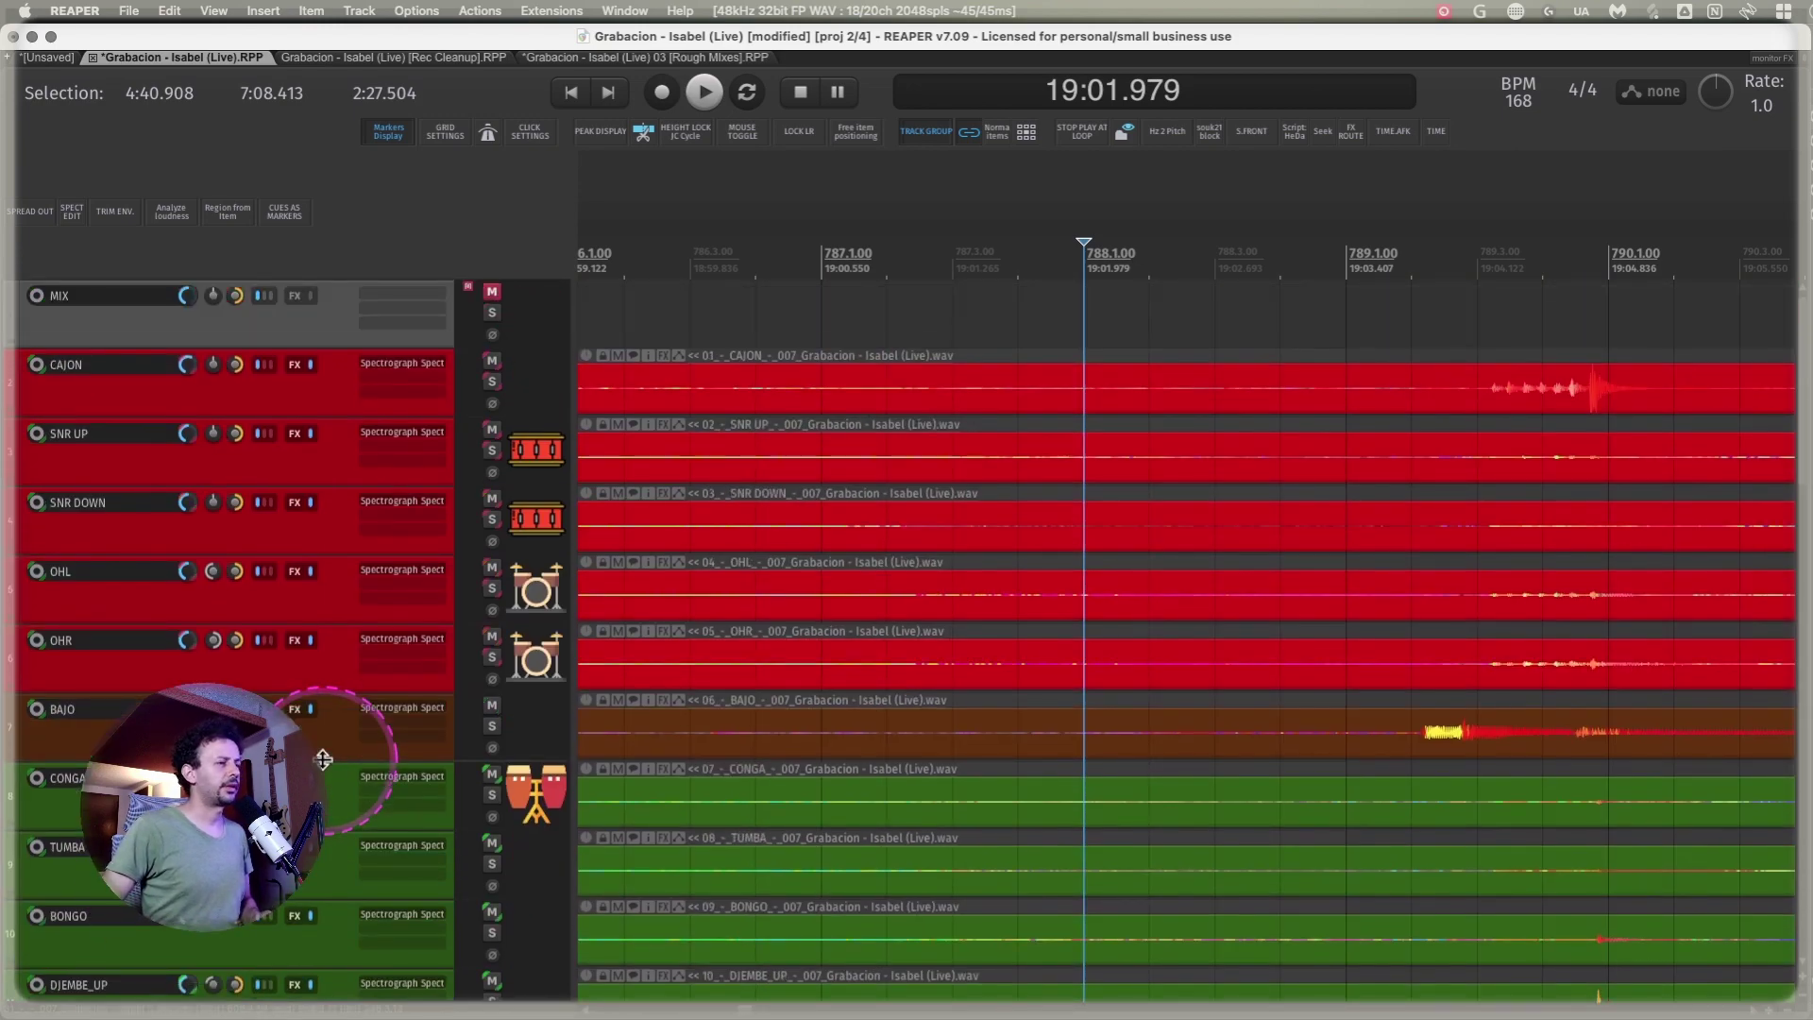
pyautogui.scroll(-5, 323, 758)
pyautogui.scroll(-5, 848, 740)
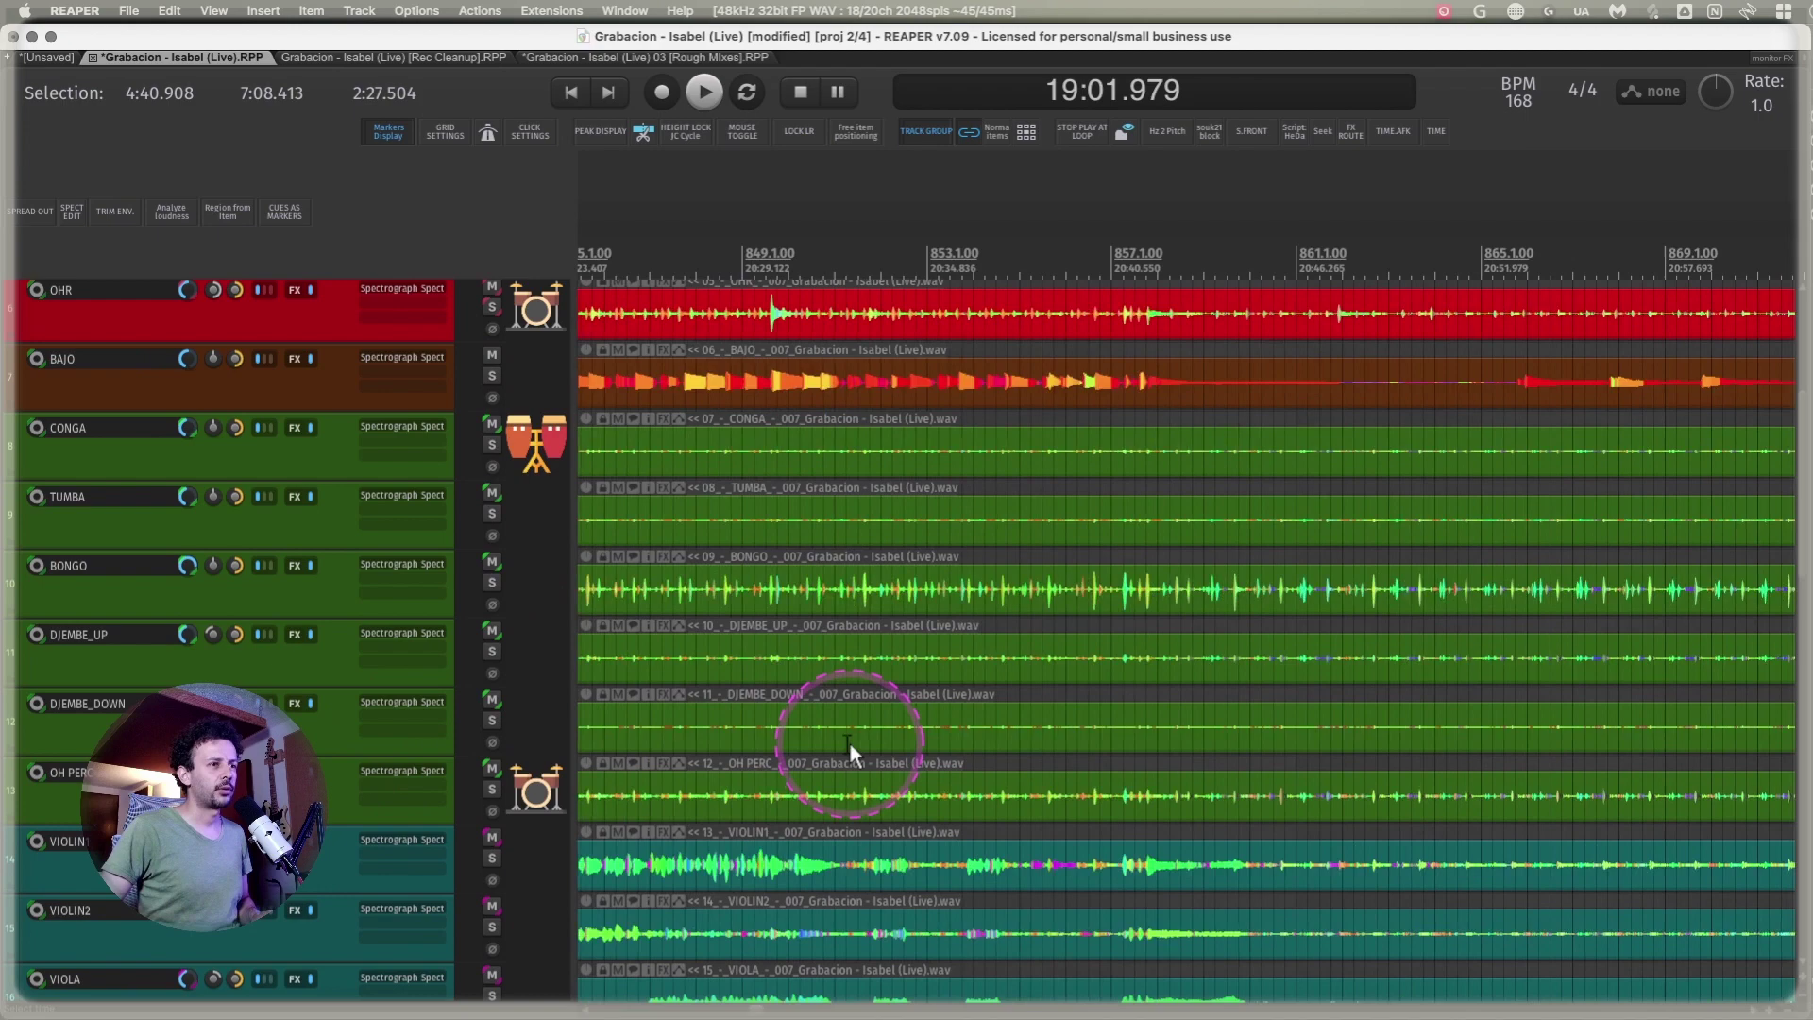
pyautogui.hscroll(10, 848, 740)
pyautogui.click(931, 561)
# - Find the actions bound to the '.' shortcut in the Actions list and inspect 'Go to previous marker'
pyautogui.press('?')
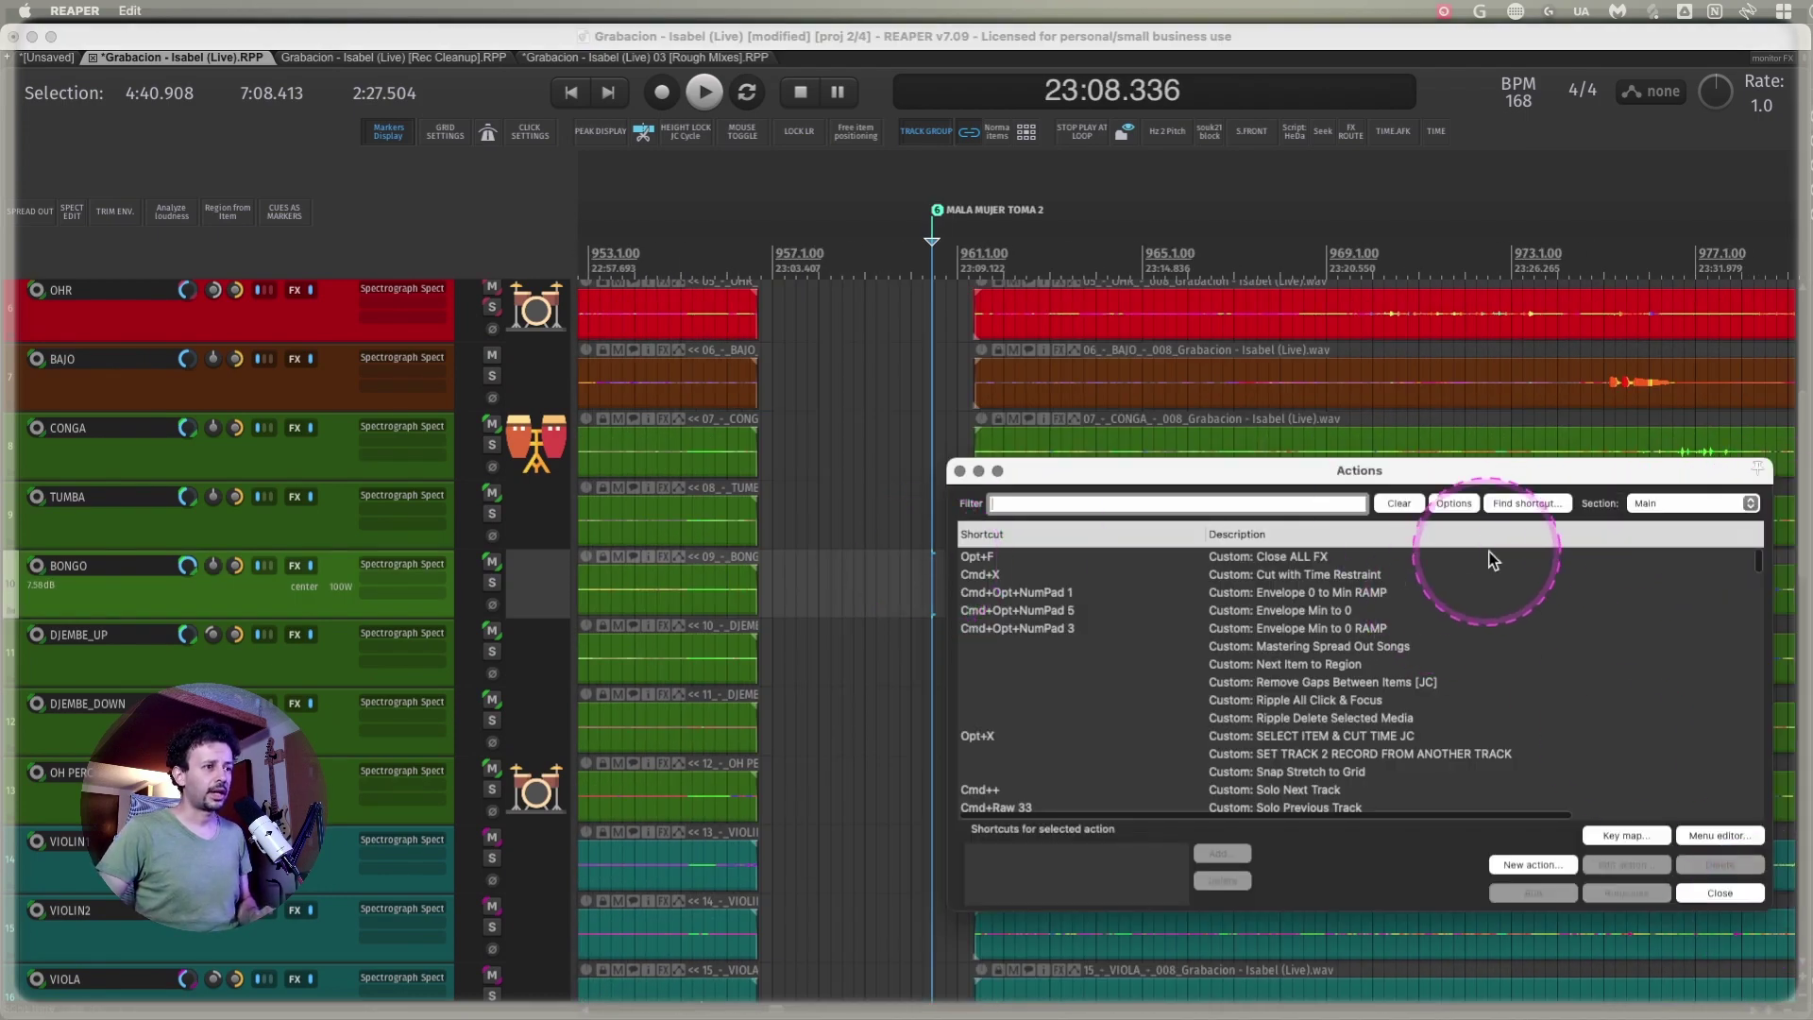
pyautogui.click(1522, 503)
pyautogui.press('.')
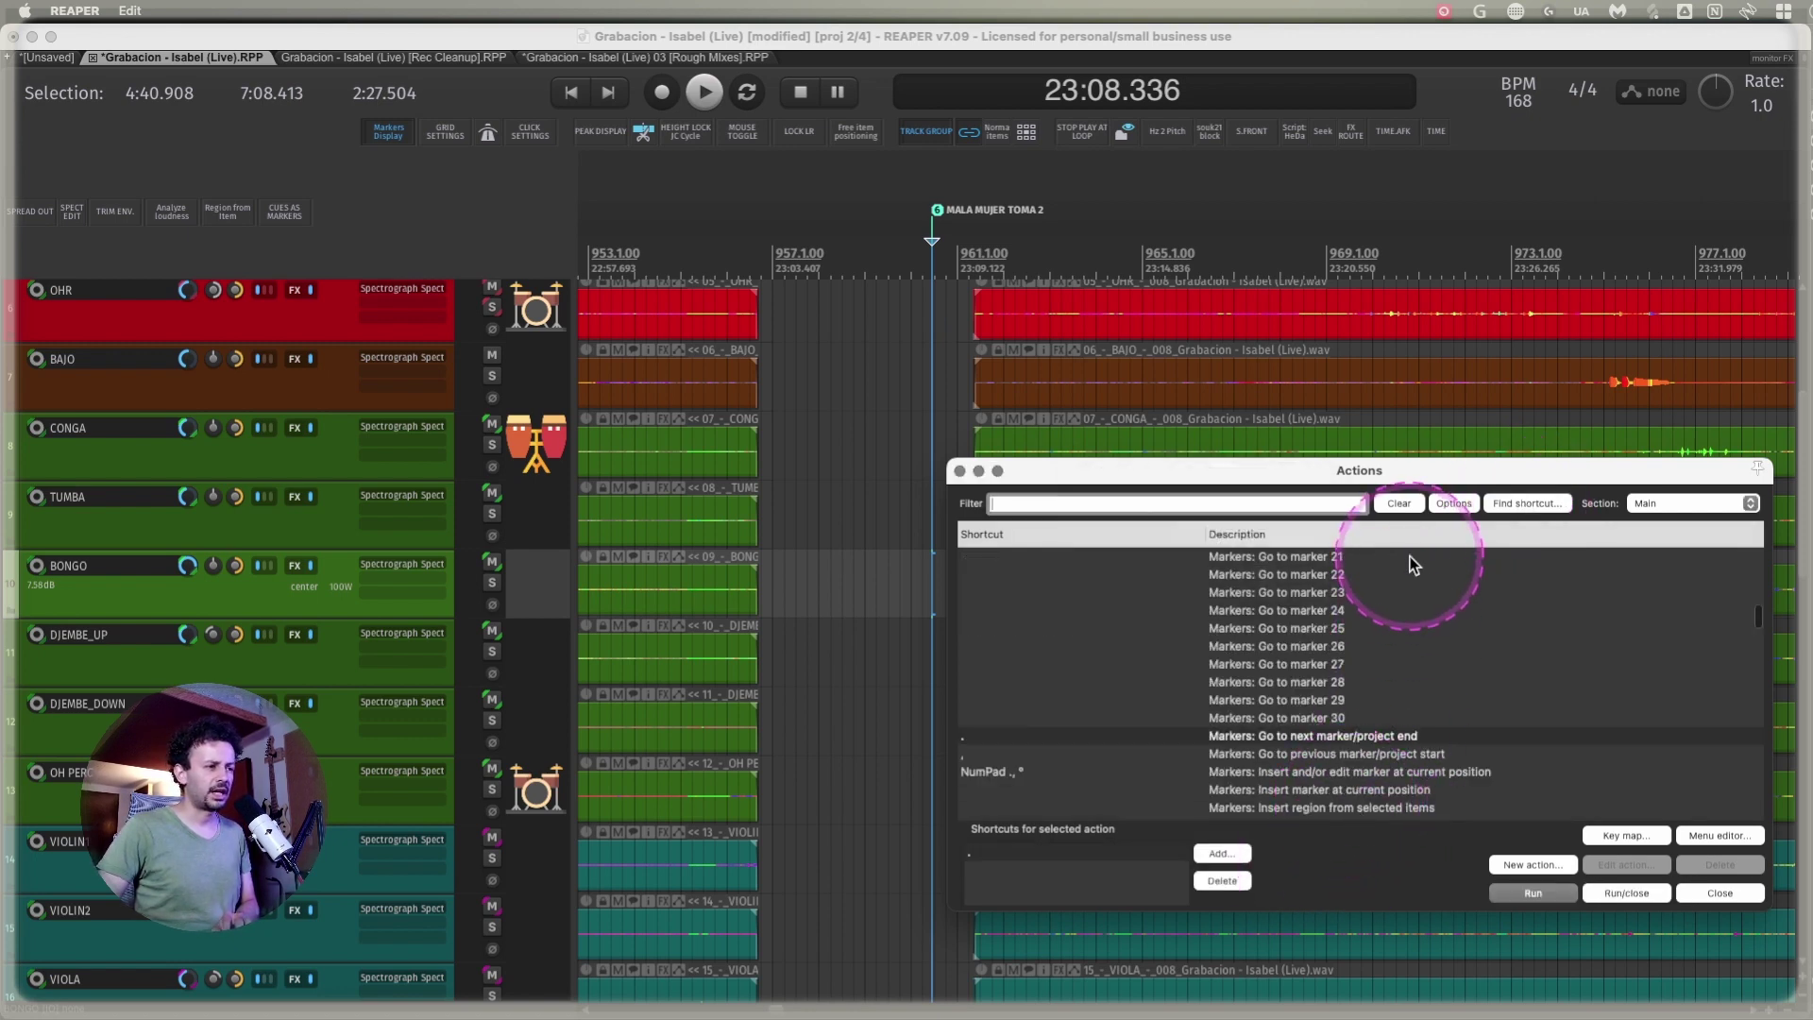
pyautogui.click(1382, 760)
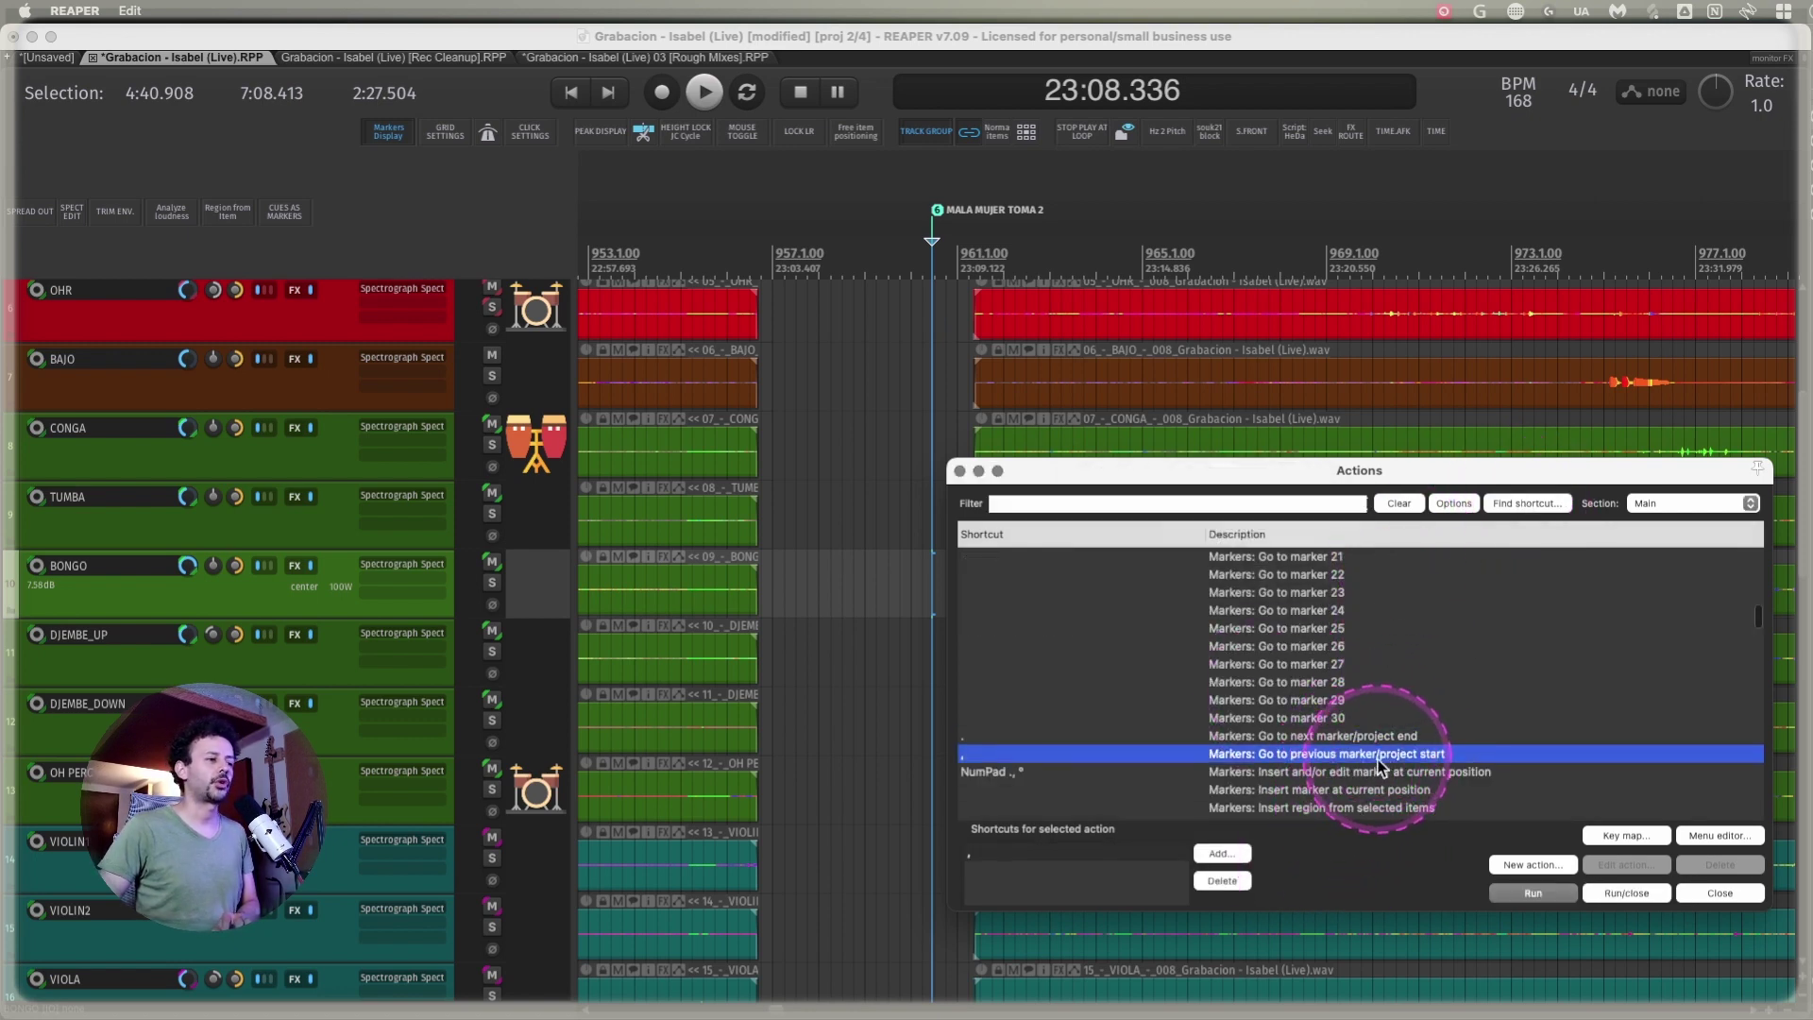
pyautogui.click(959, 471)
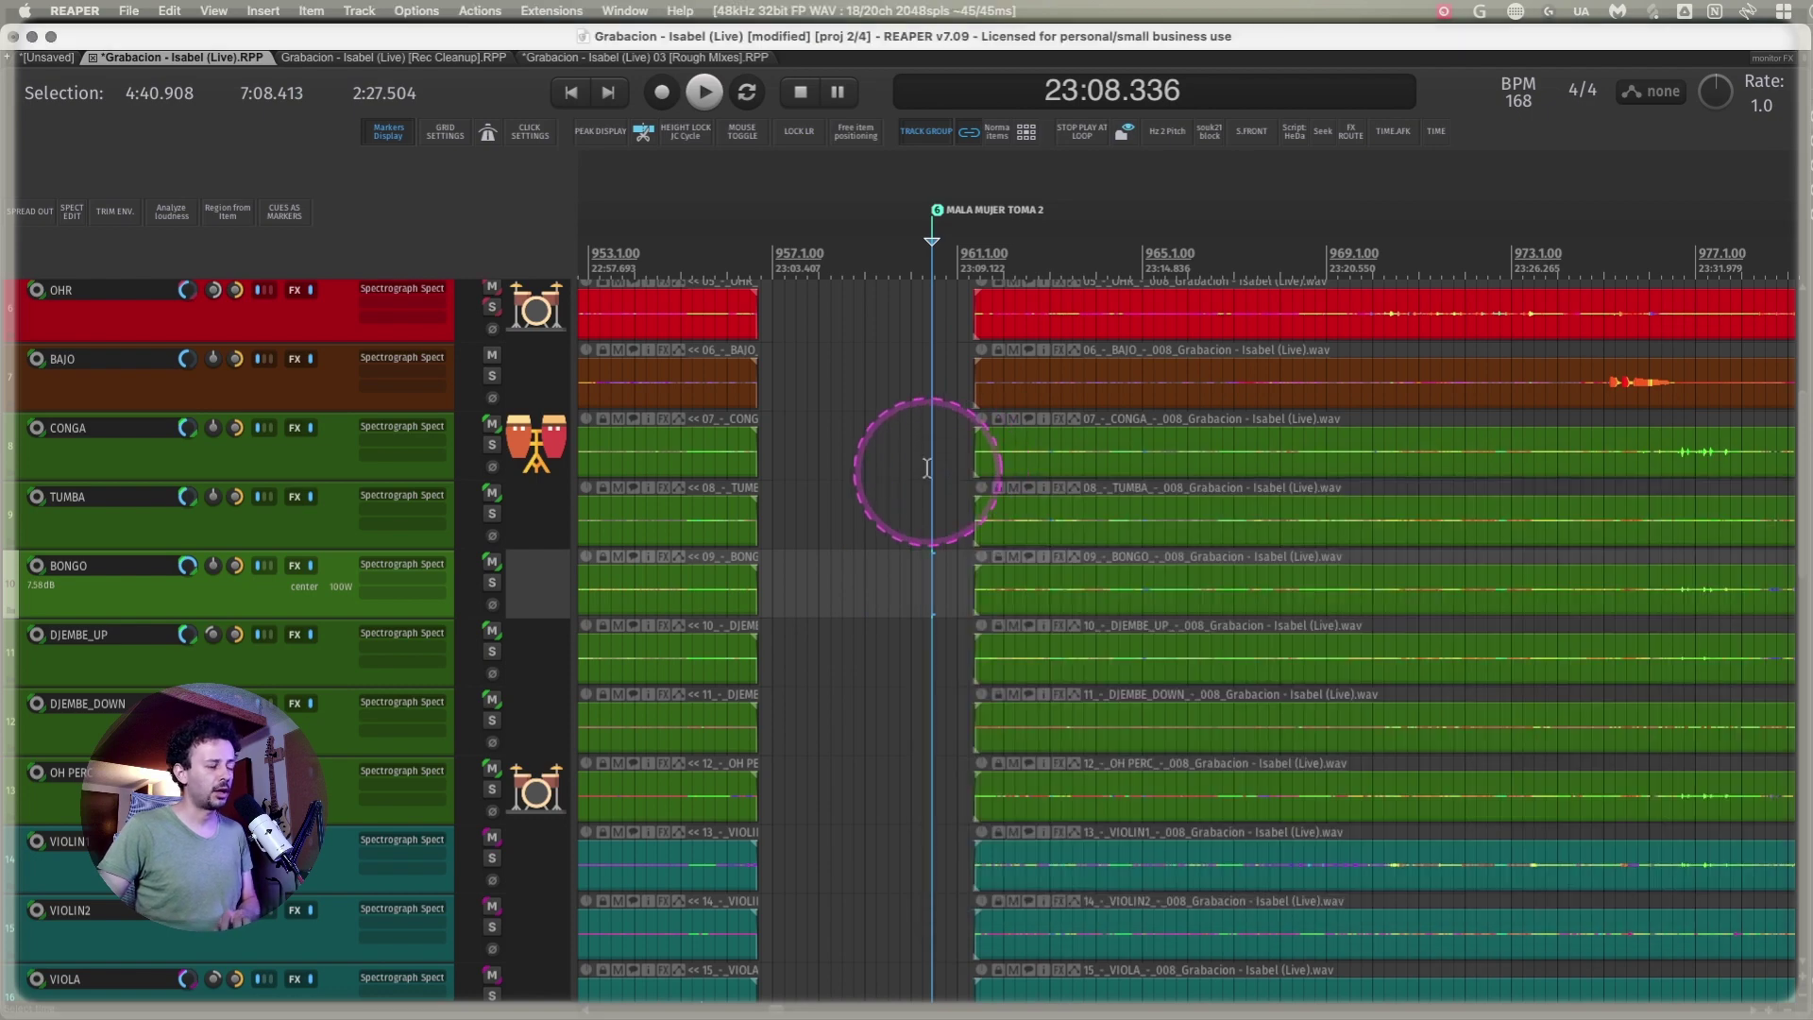
# - Step through the markers past RUIDO to land on DESPEINATE at 36:51.979
pyautogui.press('.')
pyautogui.press(',')
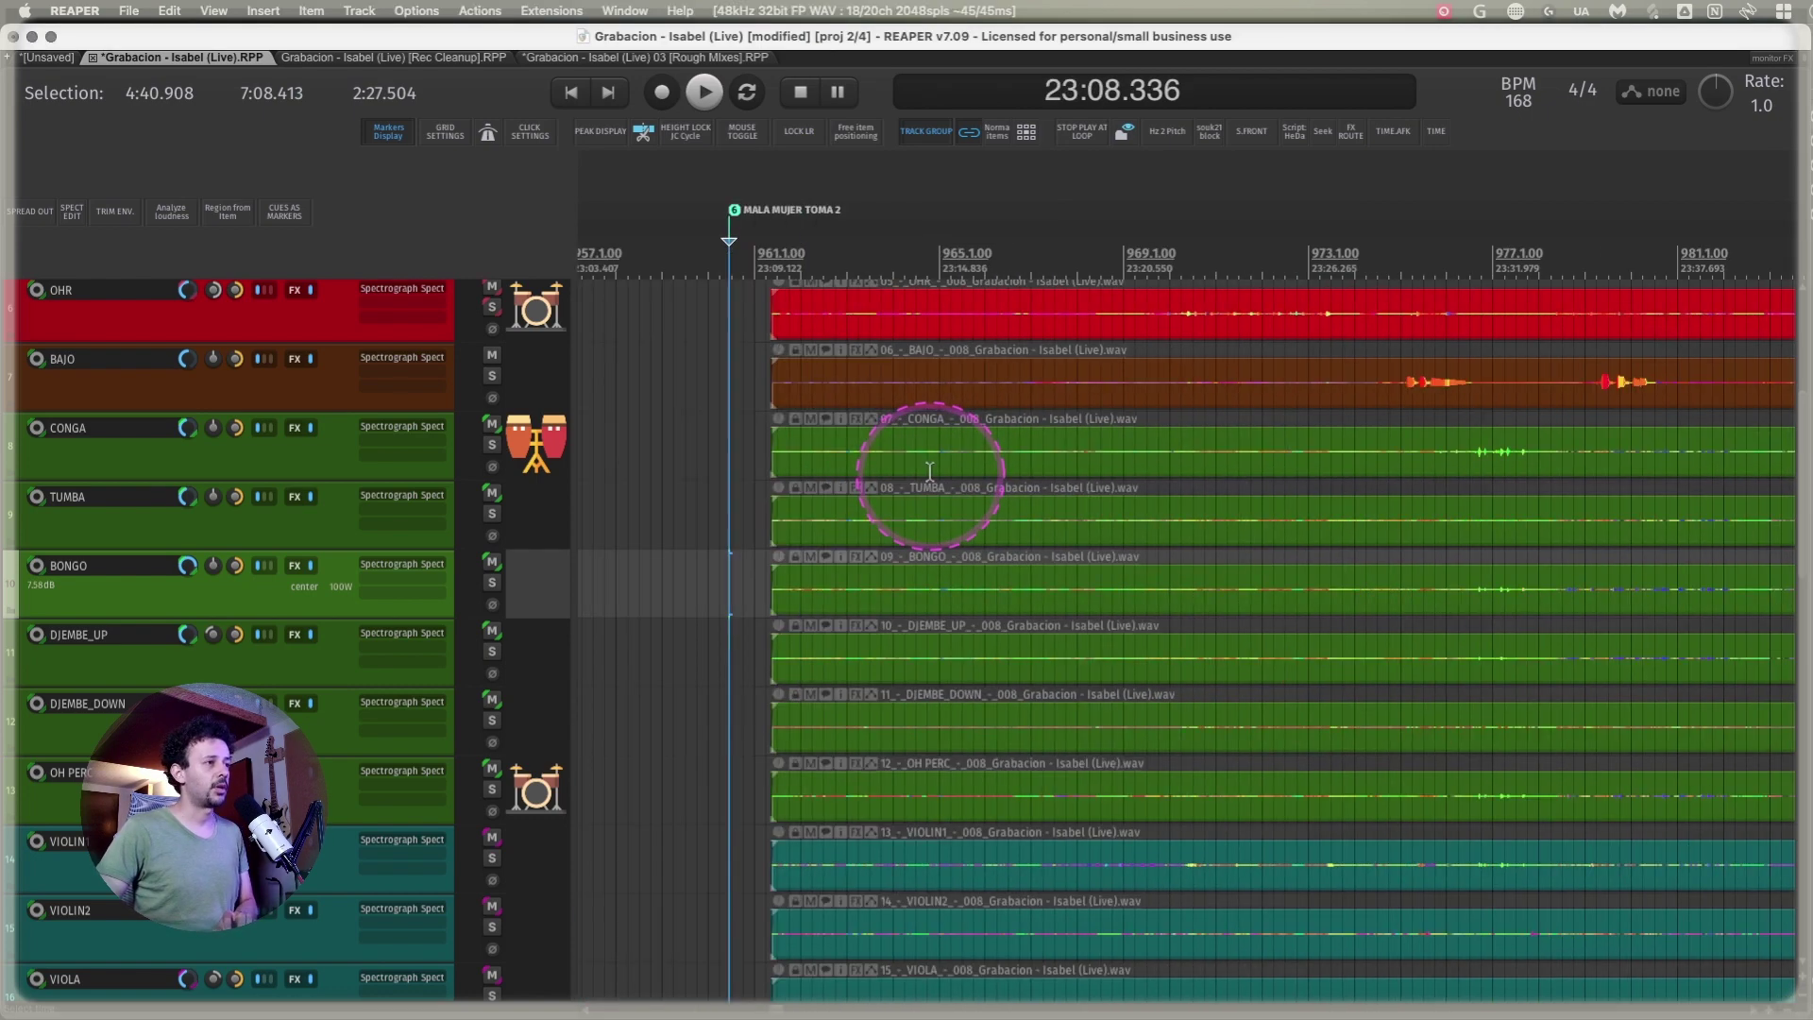
pyautogui.press('.')
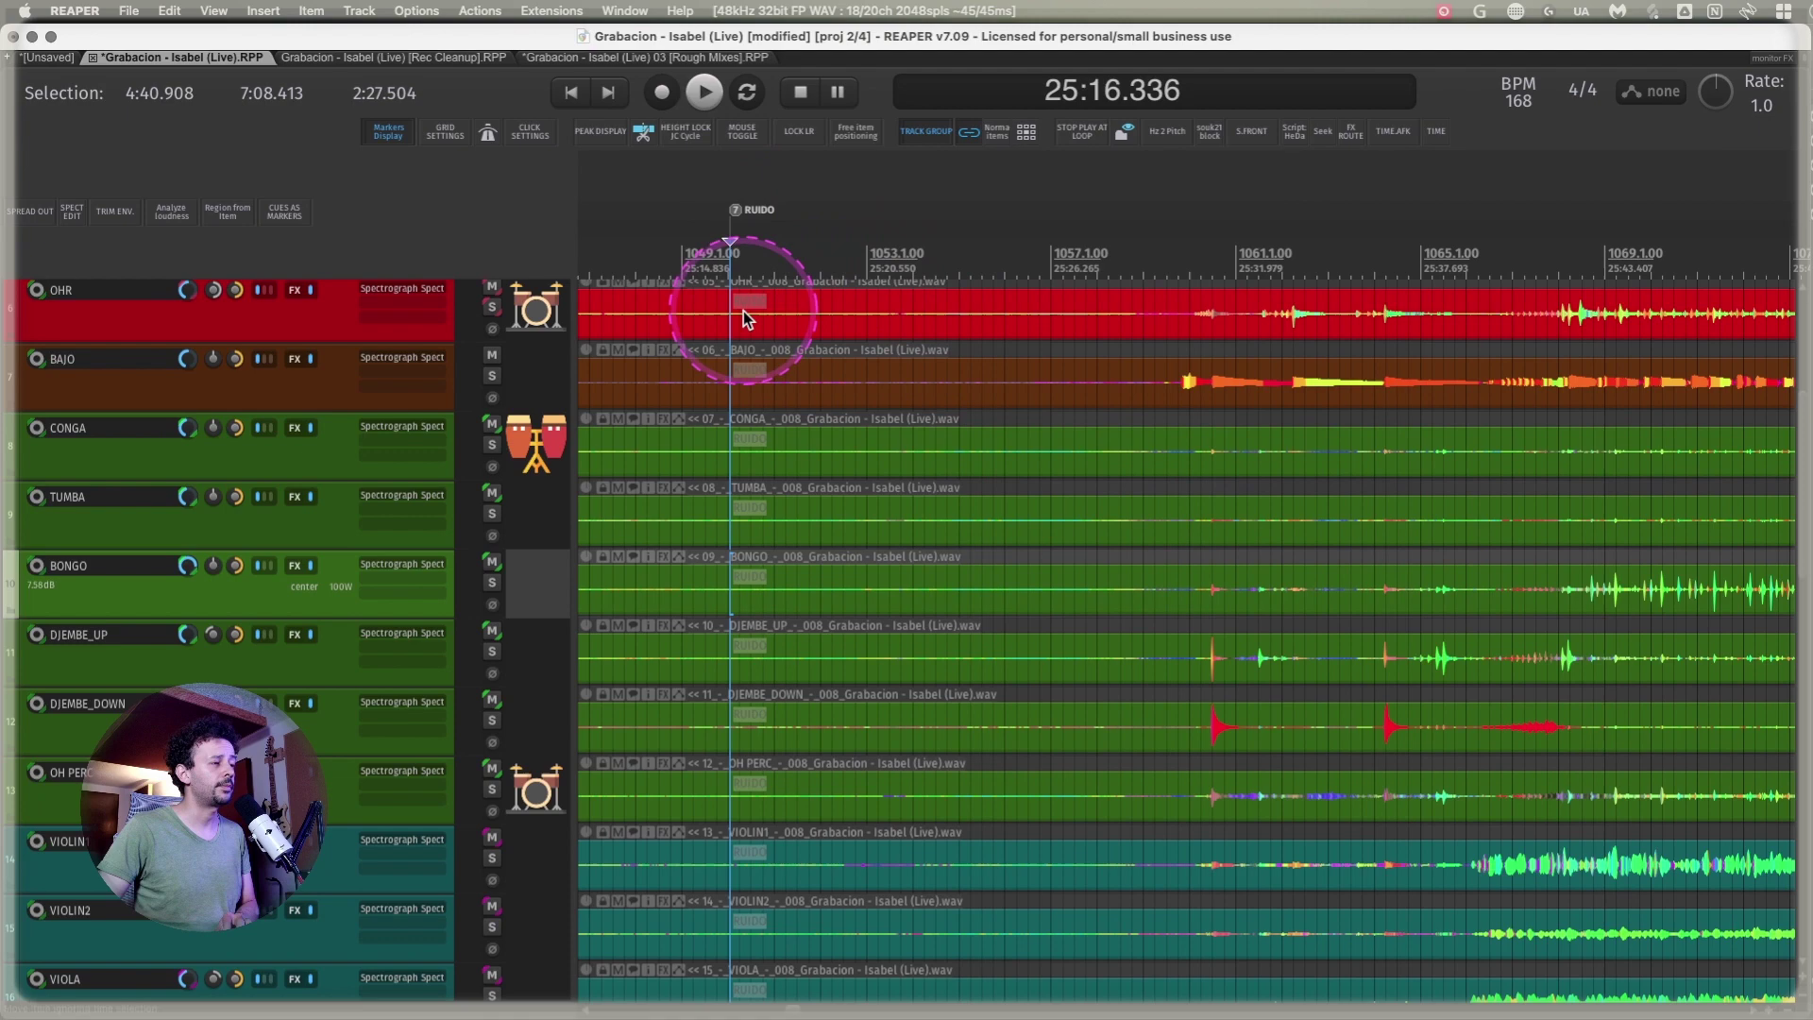
pyautogui.scroll(5, 729, 250)
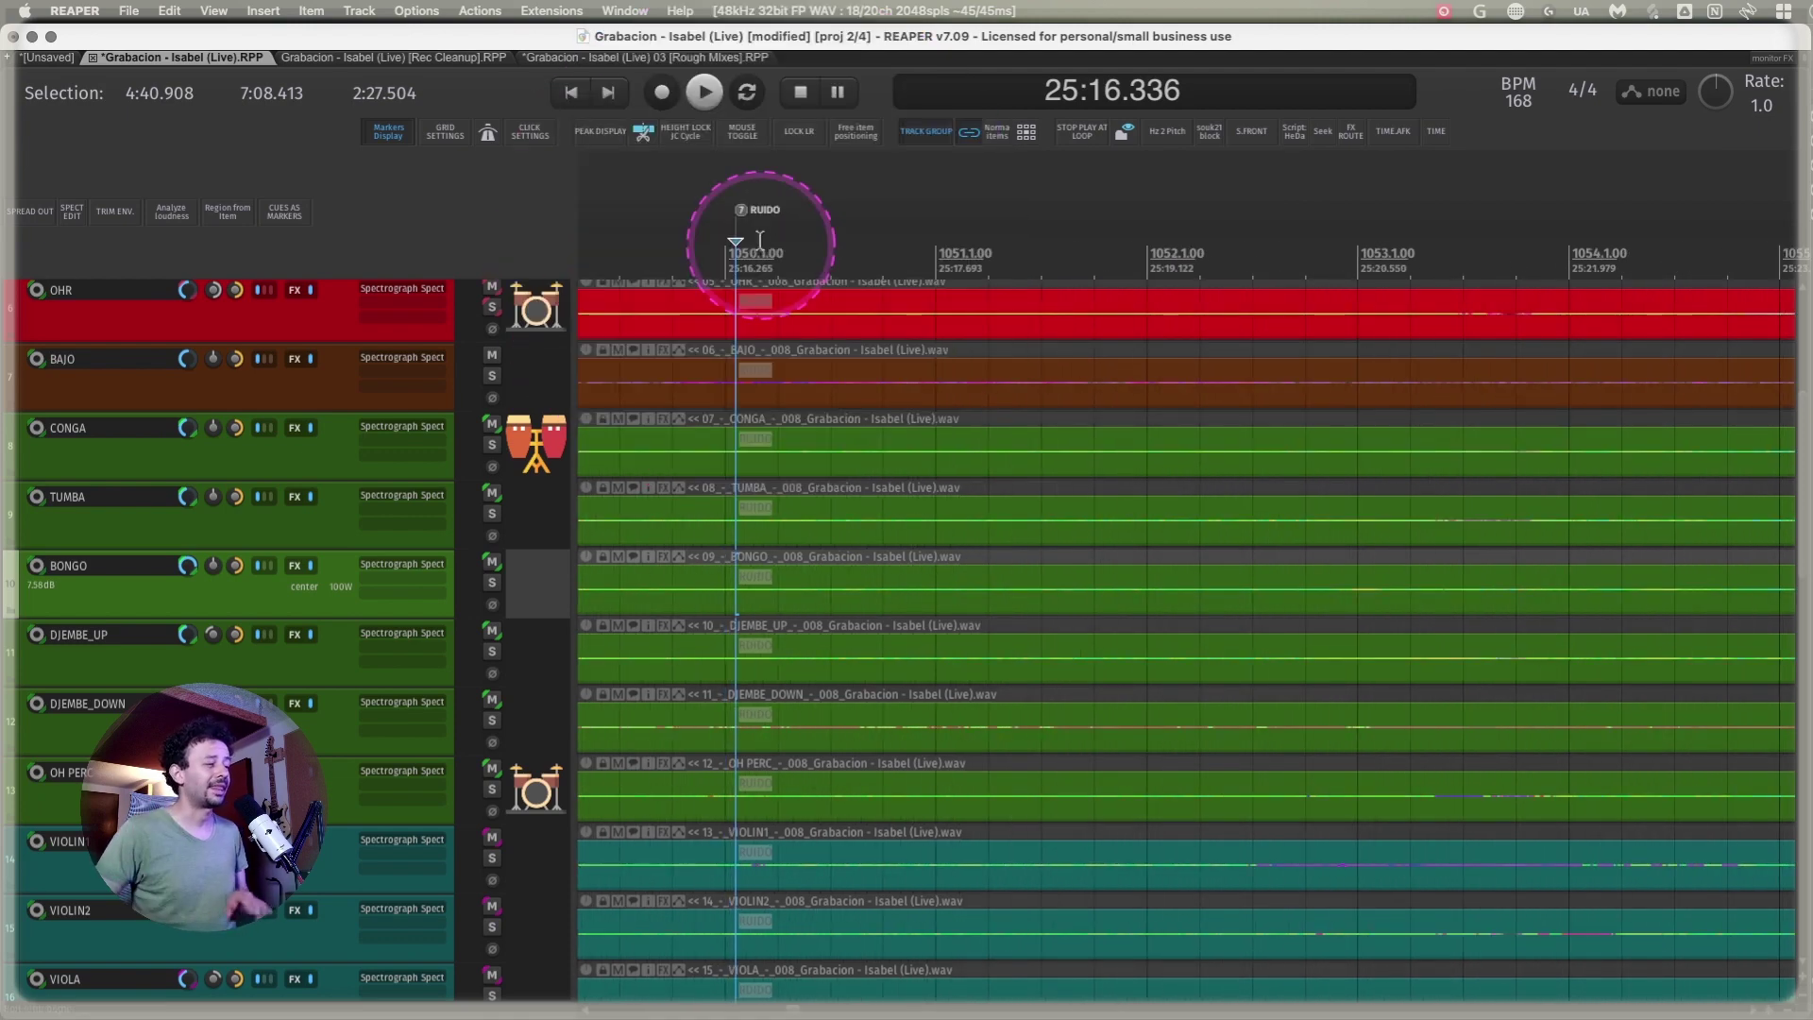
pyautogui.scroll(-8, 857, 440)
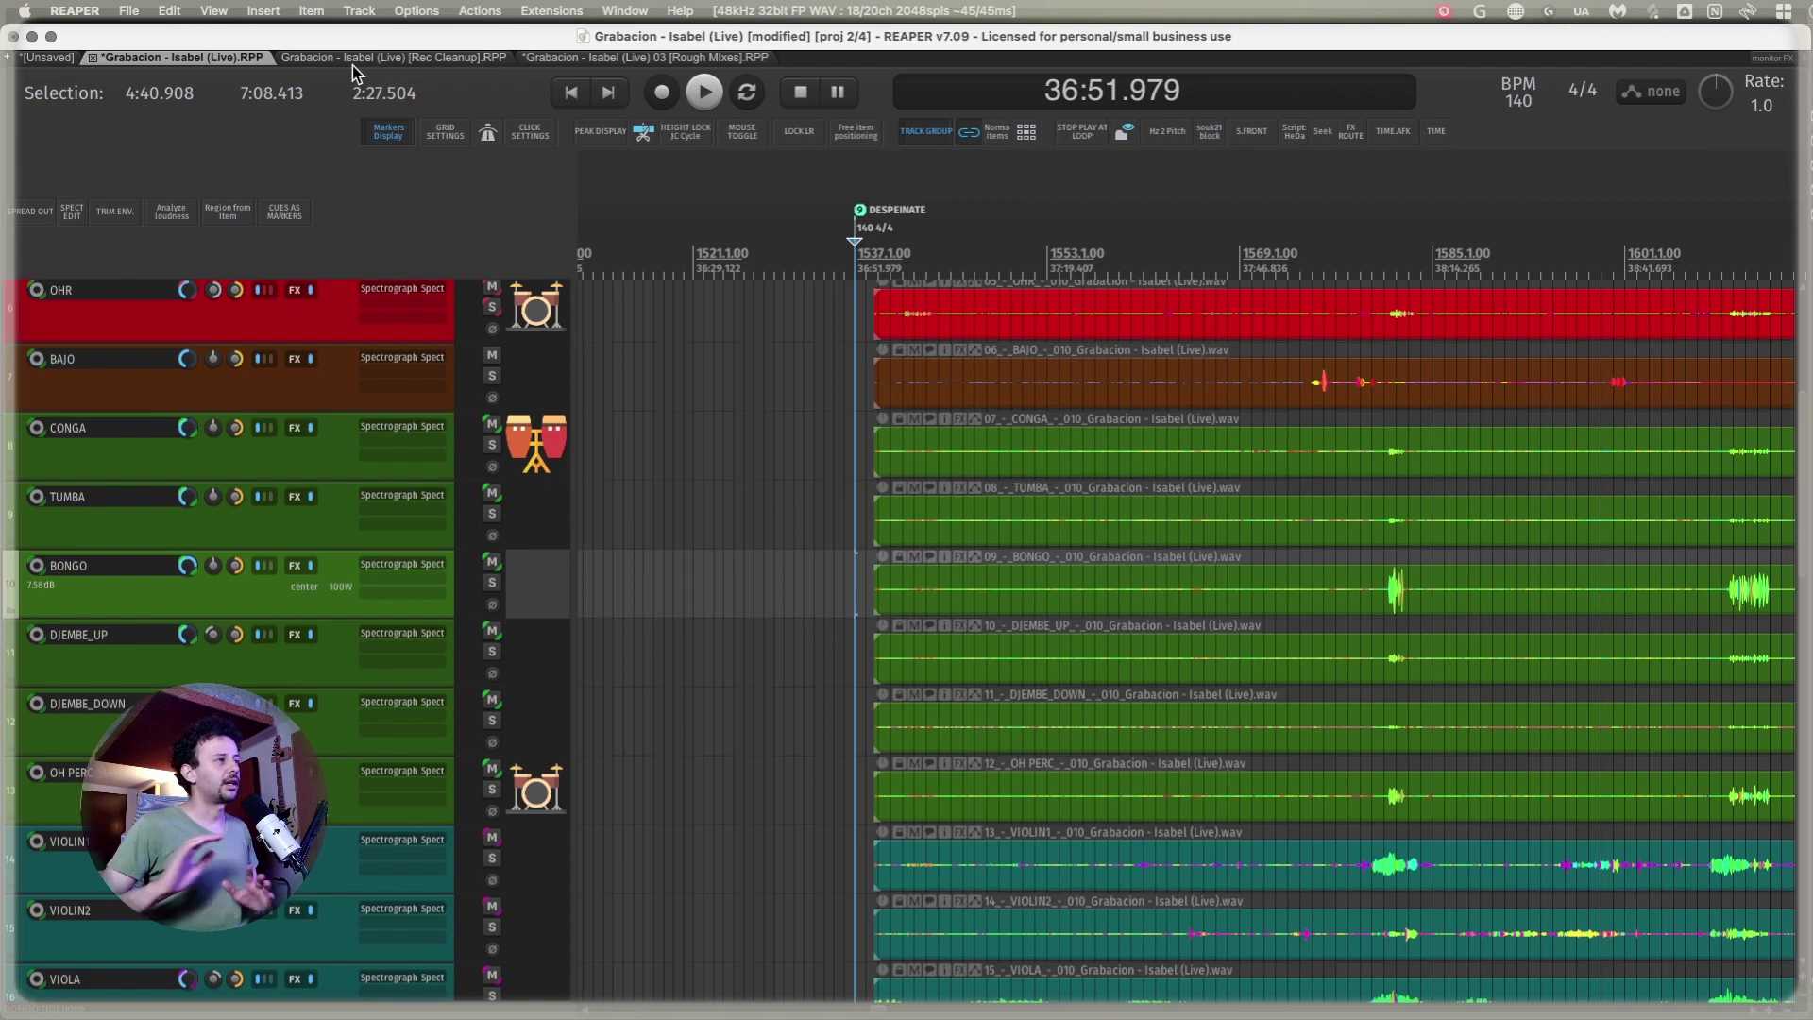
# - Switch to the Rec Cleanup project and scroll across its take regions to ROOM TONE
pyautogui.click(372, 58)
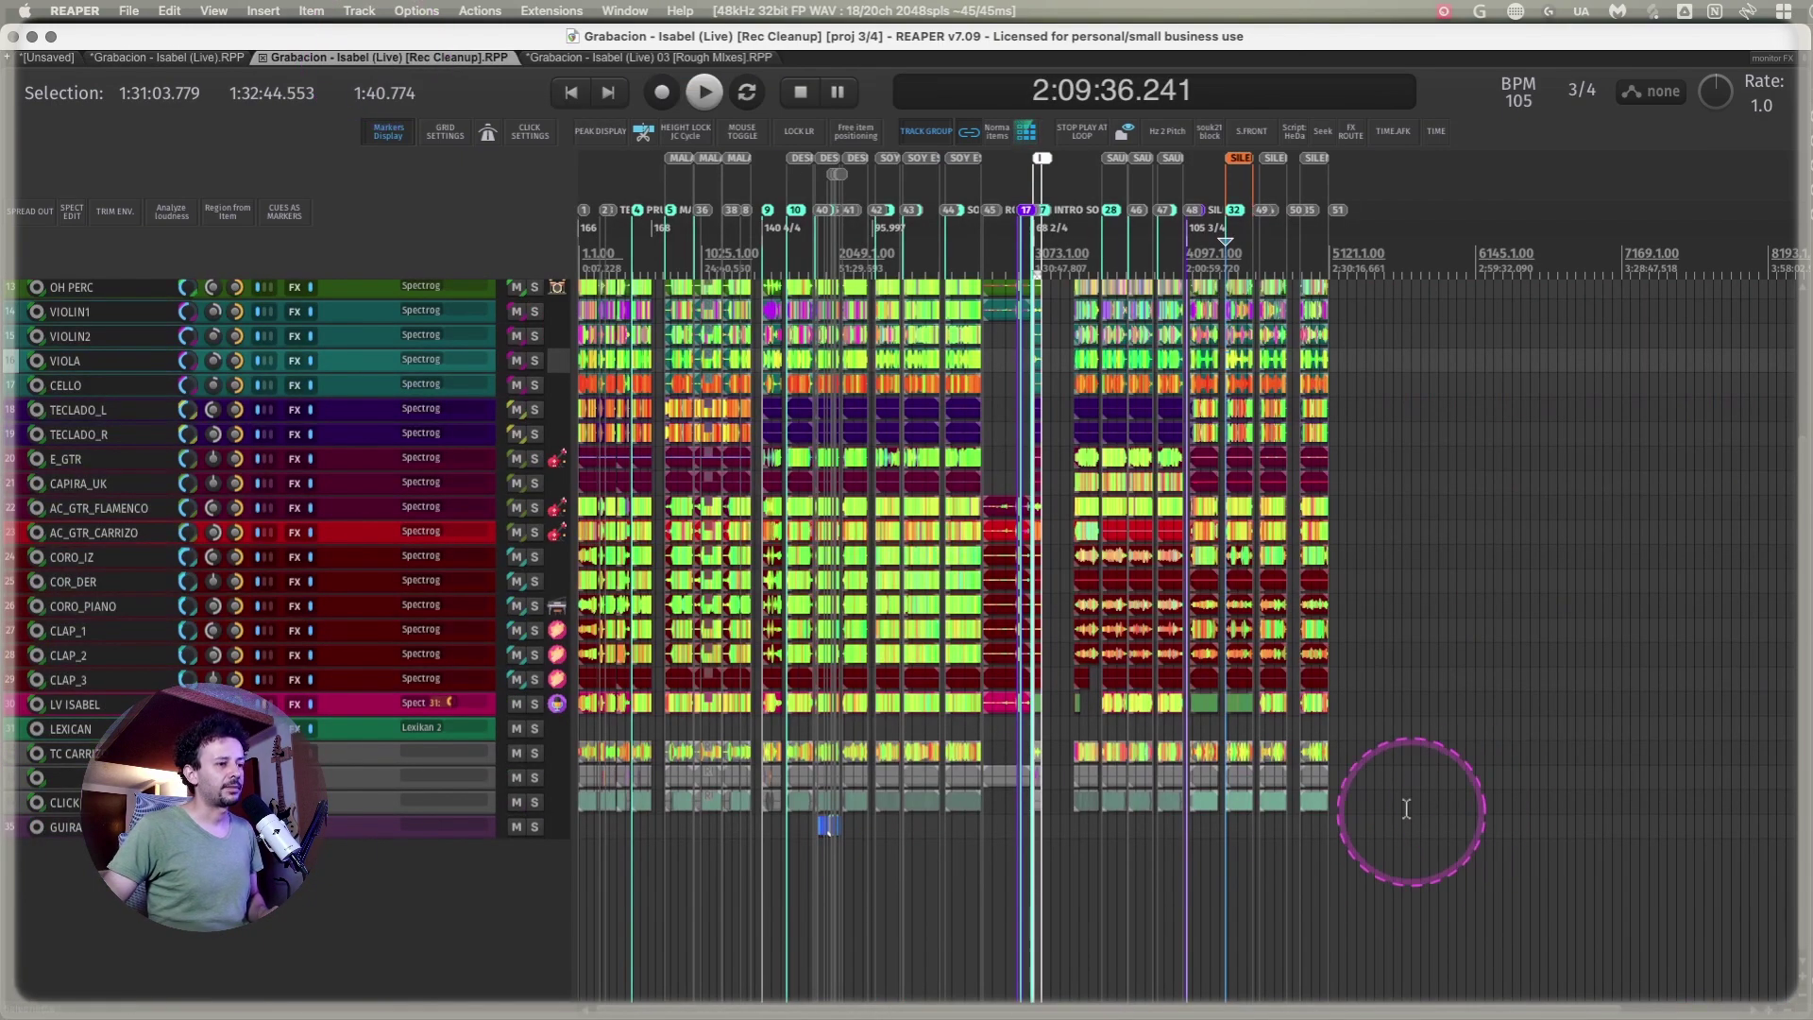
pyautogui.scroll(5, 1404, 809)
pyautogui.scroll(3, 840, 428)
pyautogui.scroll(8, 840, 428)
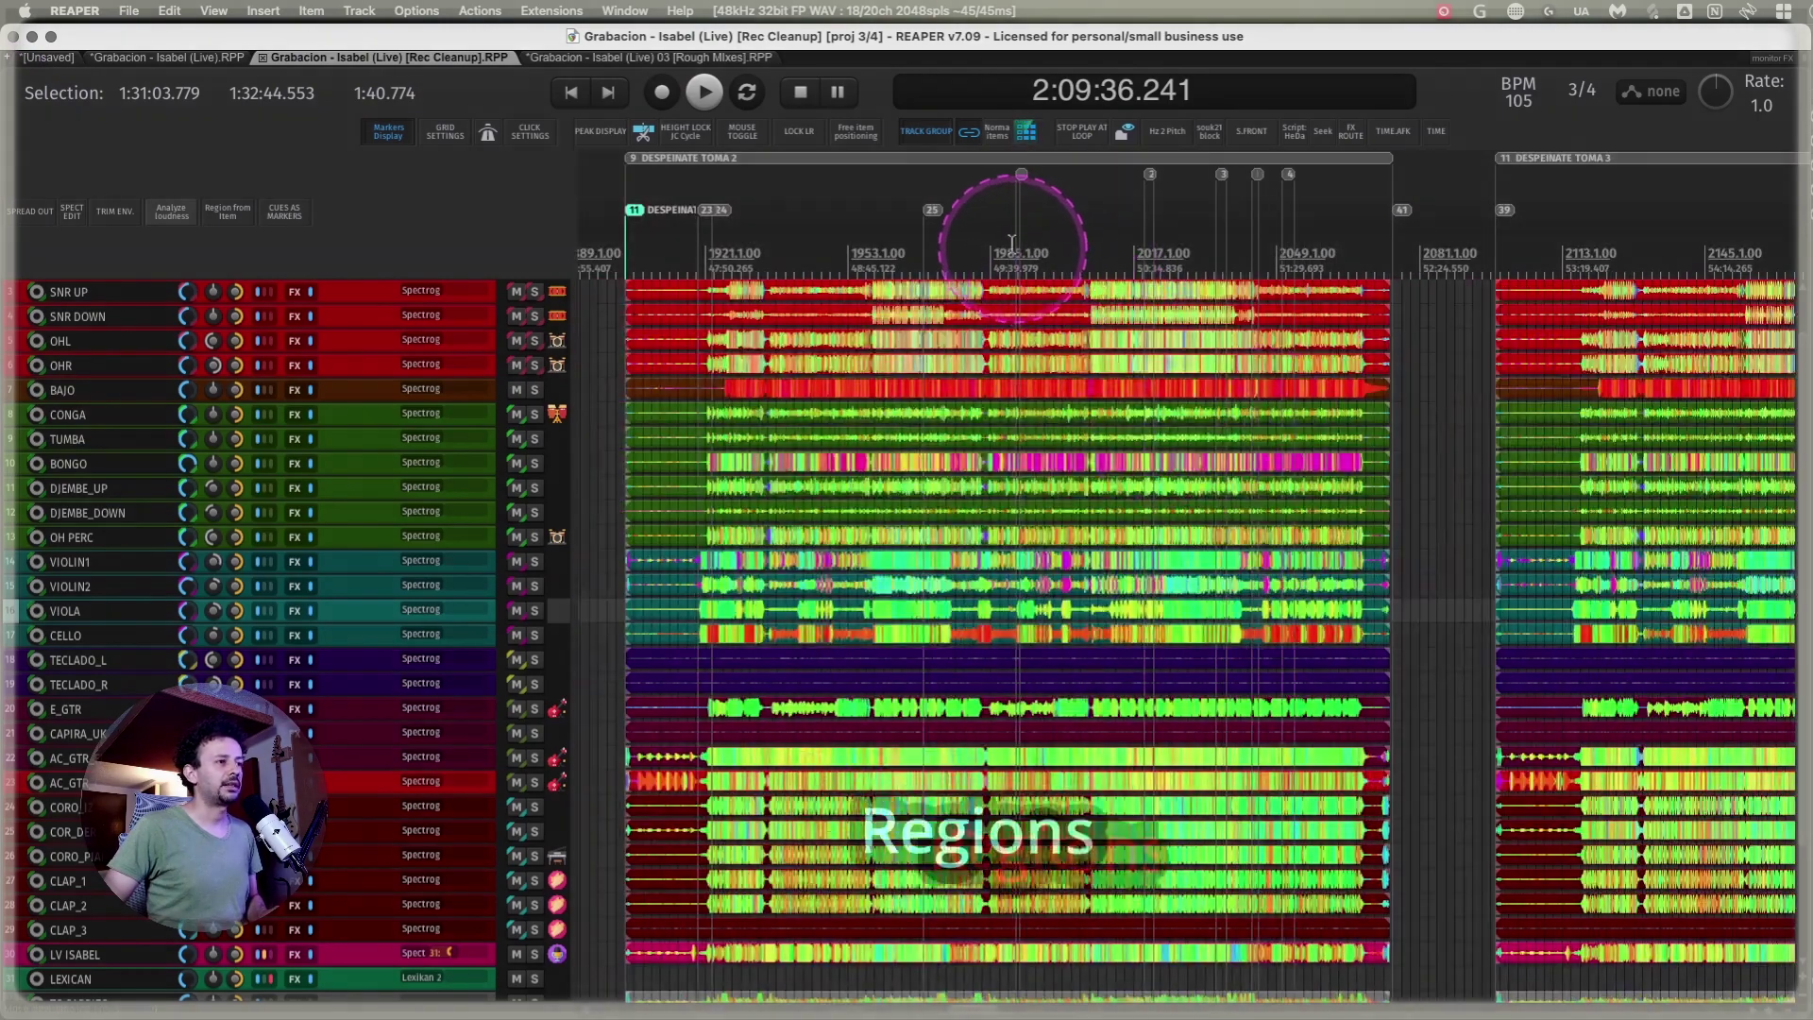
pyautogui.scroll(-2, 982, 351)
pyautogui.scroll(-2, 982, 347)
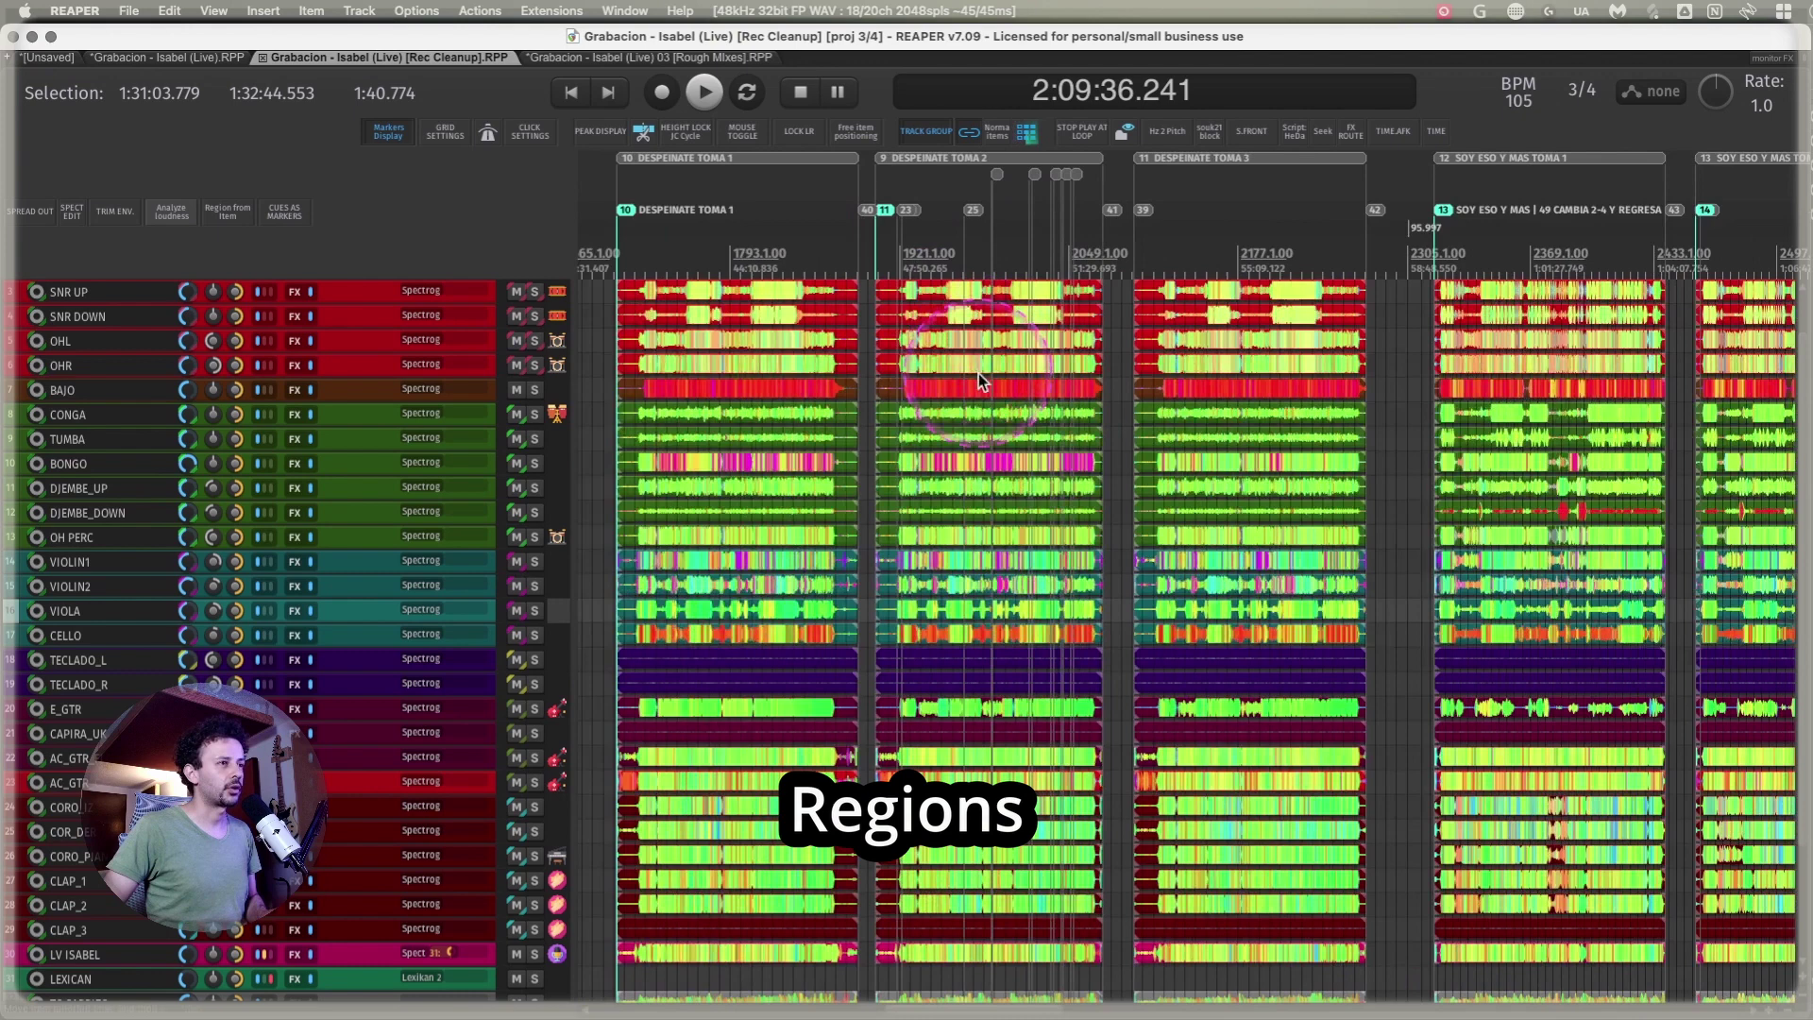
pyautogui.hscroll(2, 912, 161)
pyautogui.hscroll(2, 912, 160)
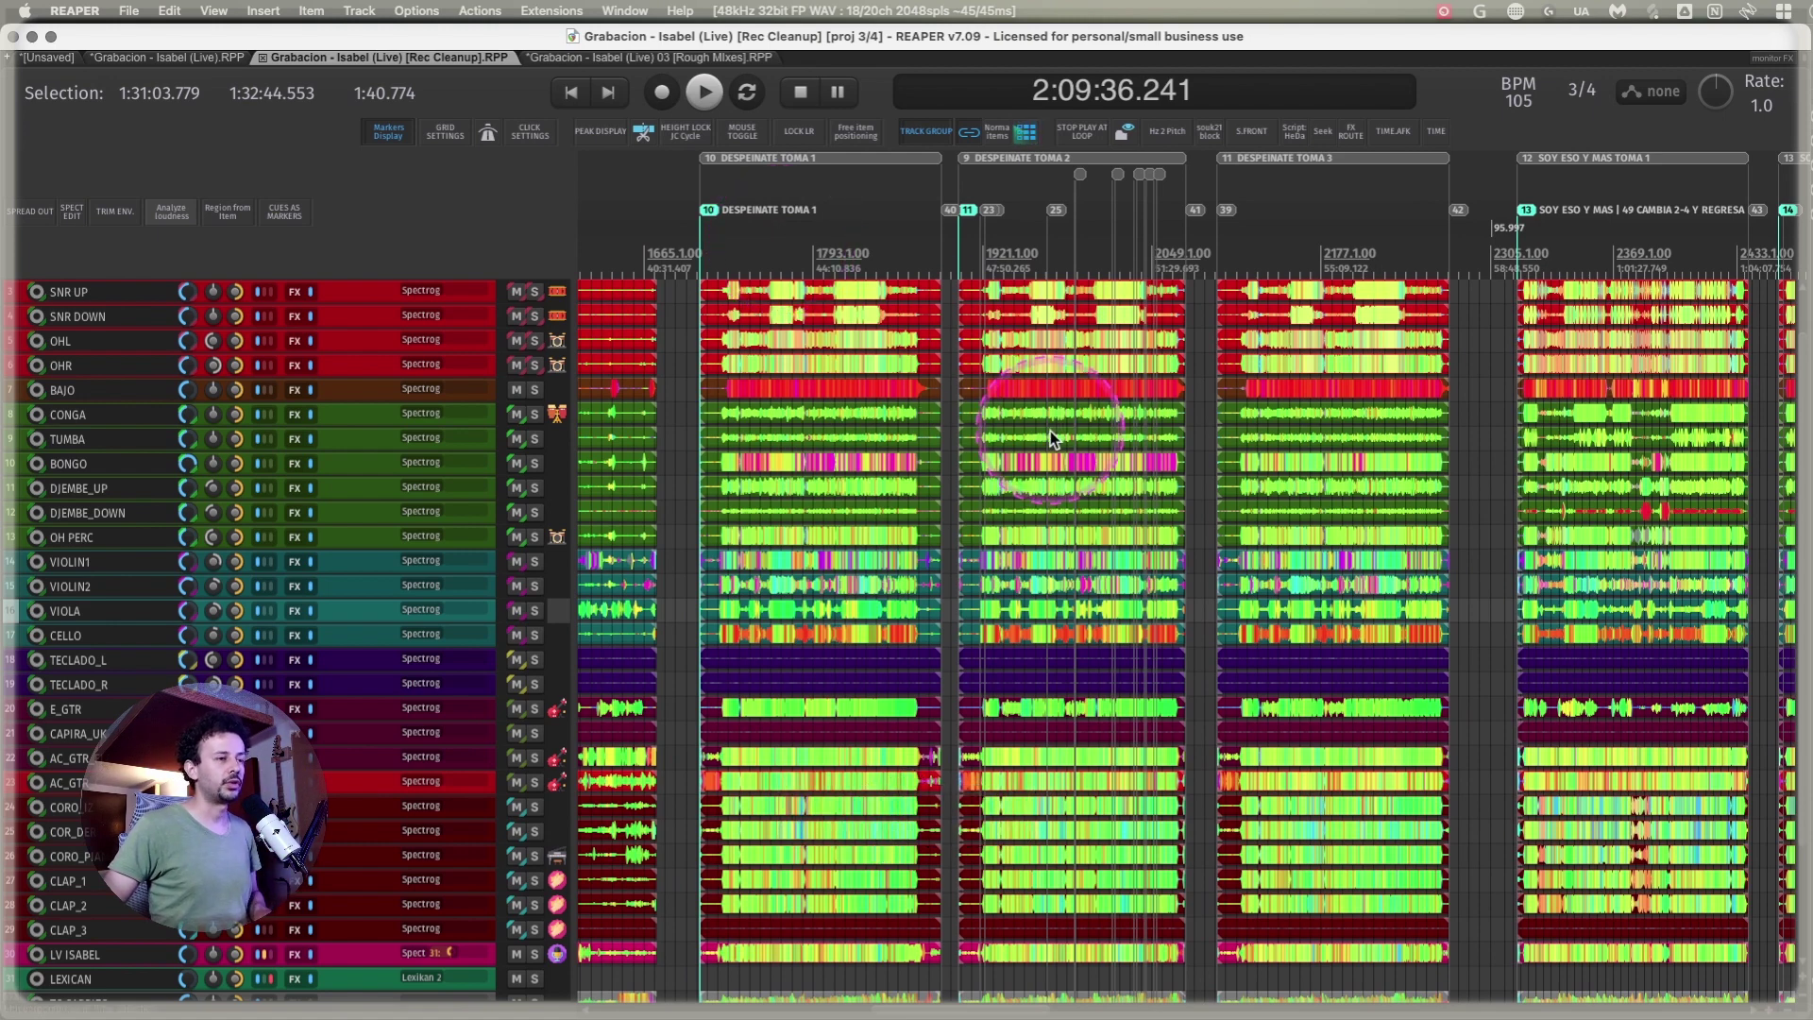
pyautogui.hscroll(15, 1136, 473)
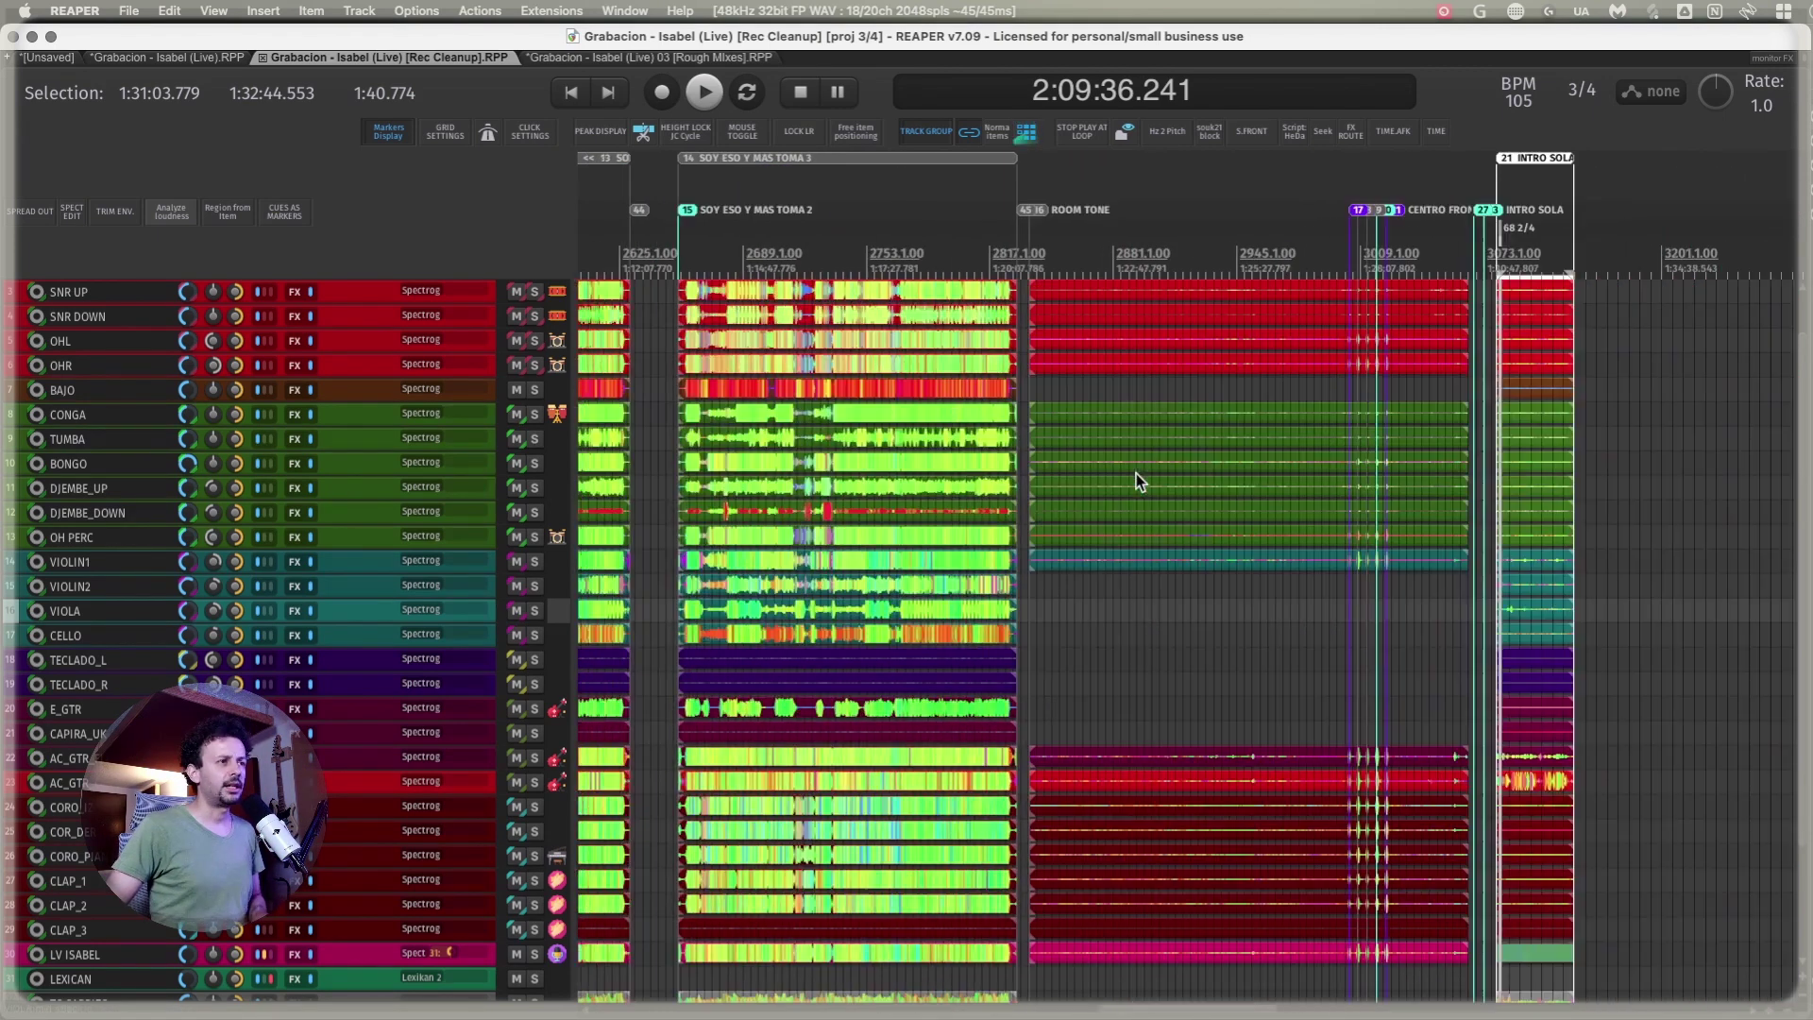
pyautogui.scroll(2, 949, 247)
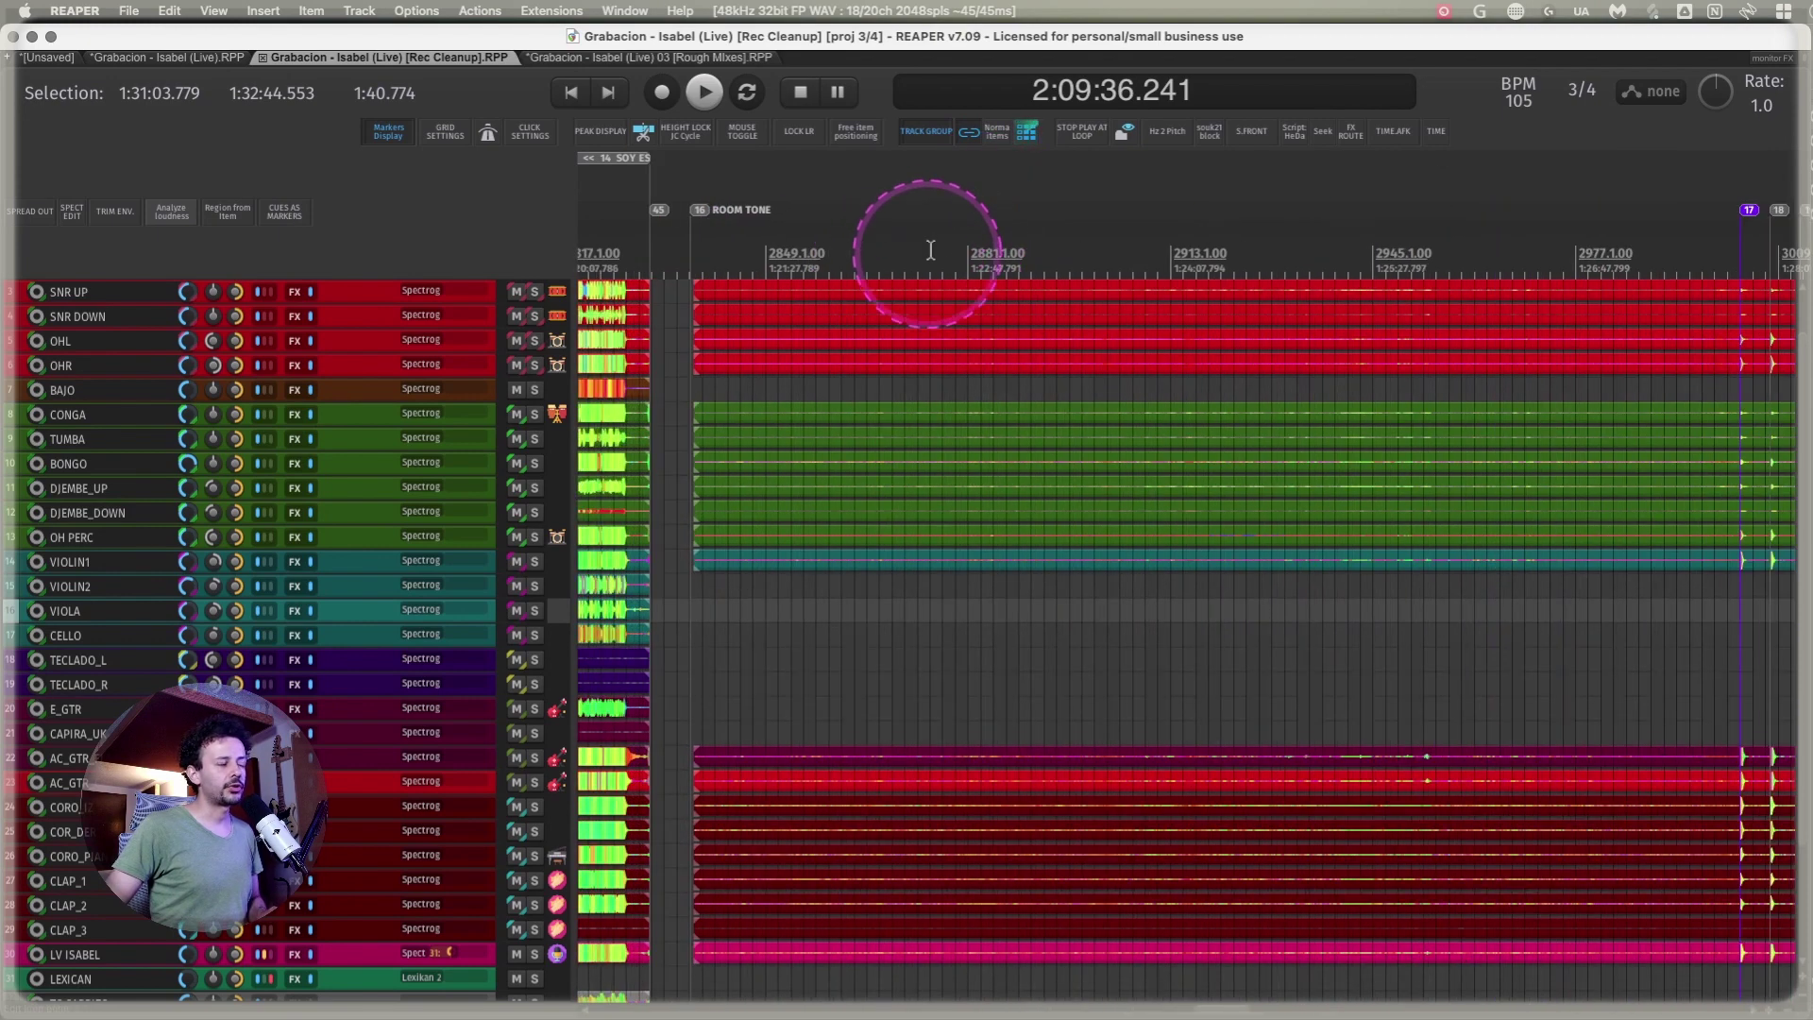
# - Select the ROOM TONE range ending at 1:25:37.797 and open the mixer
pyautogui.moveTo(930, 250); pyautogui.dragTo(1397, 236)
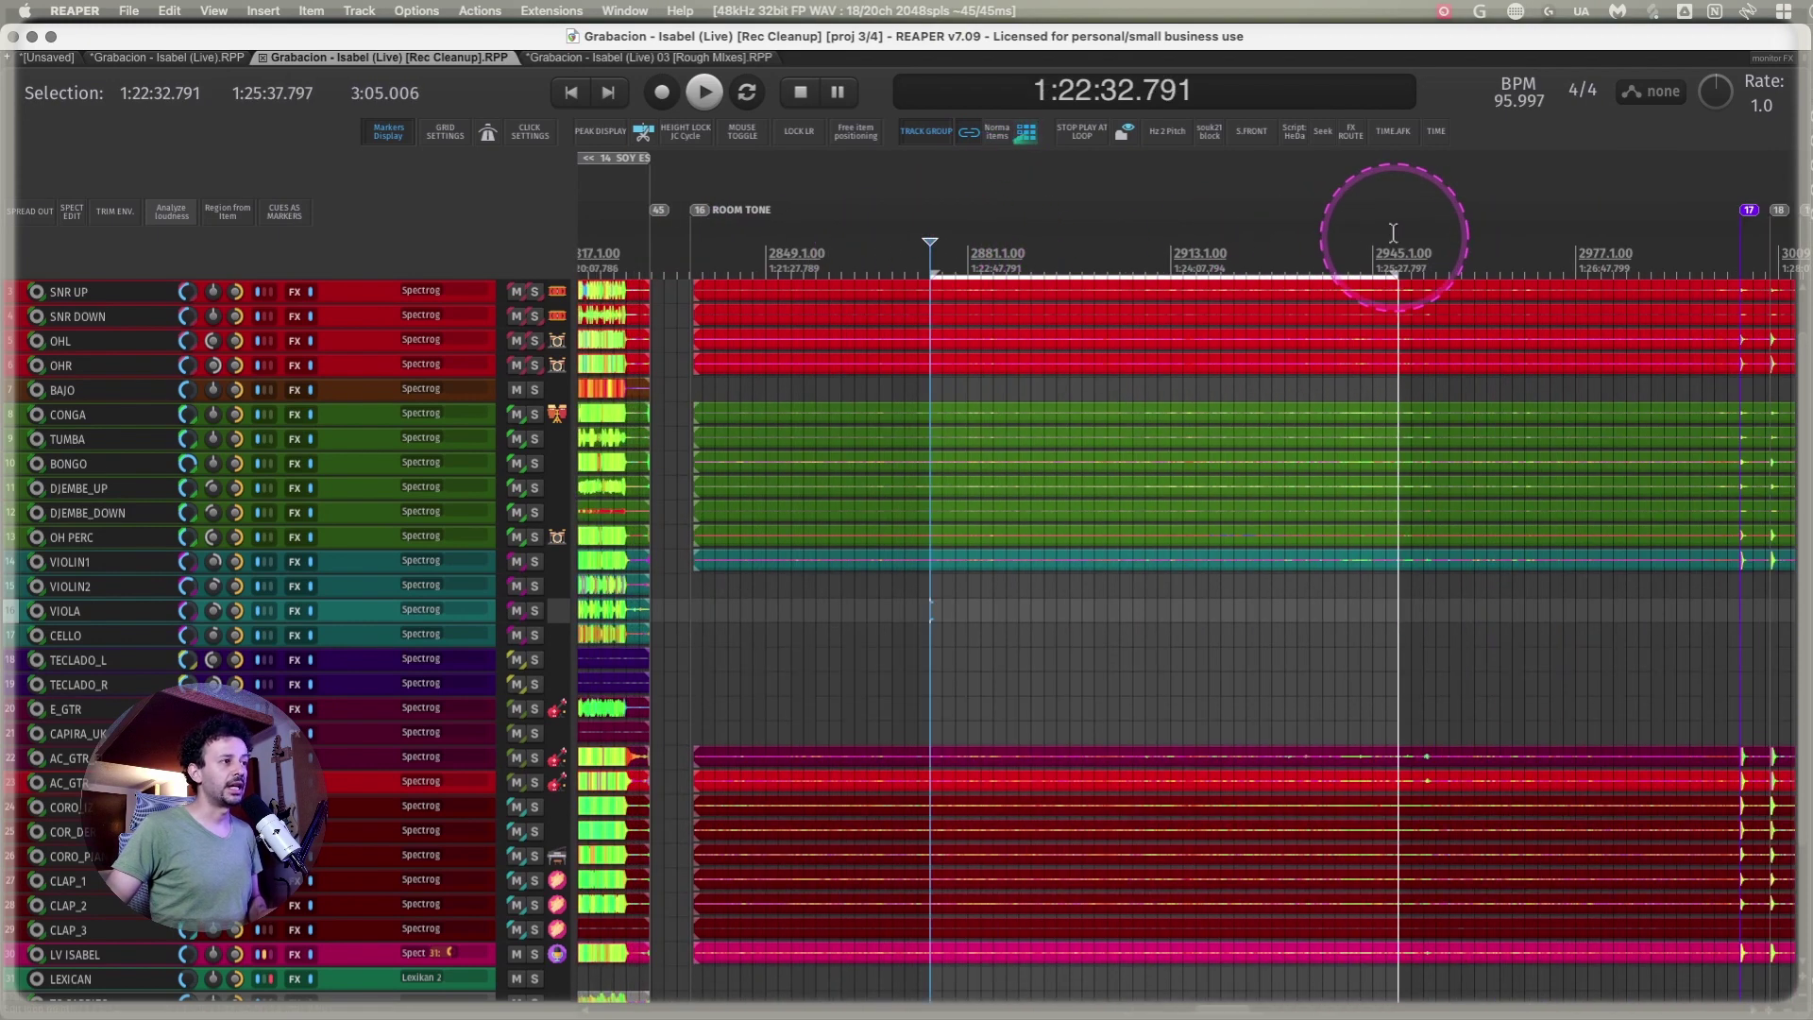
pyautogui.click(1185, 242)
pyautogui.click(1281, 248)
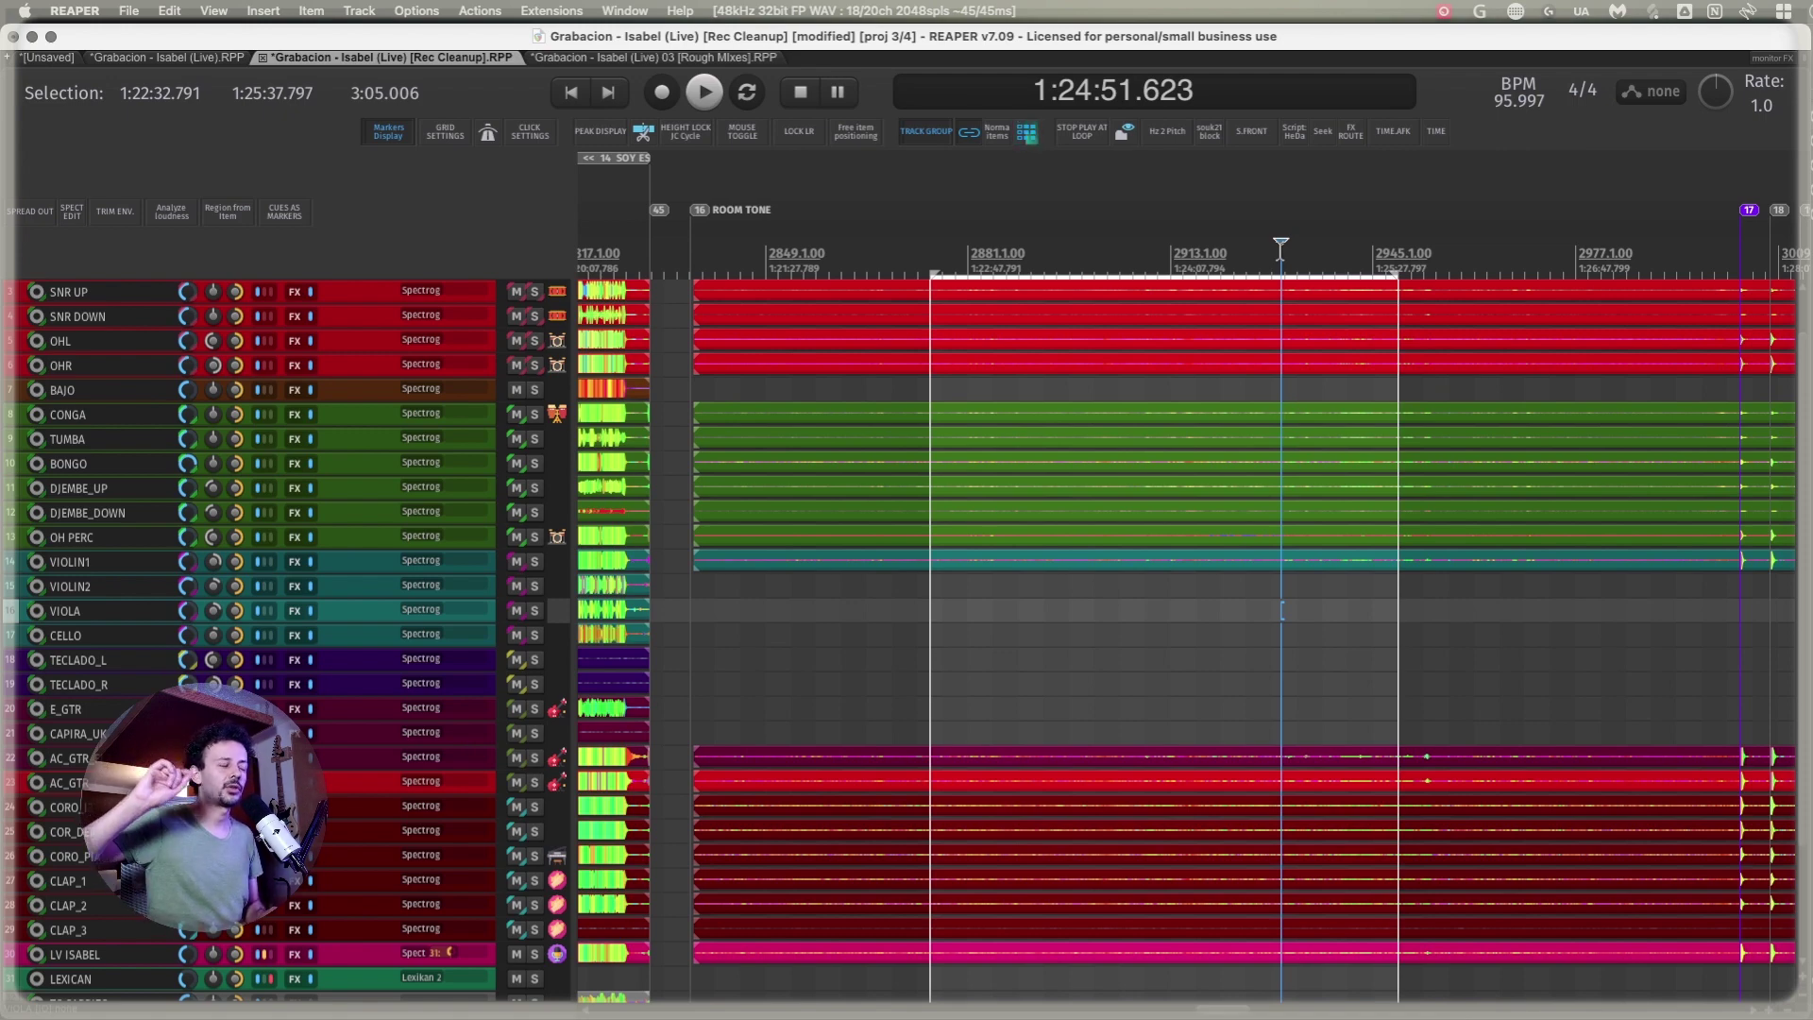
pyautogui.hotkey('ctrl', 'm')
pyautogui.click(1766, 649)
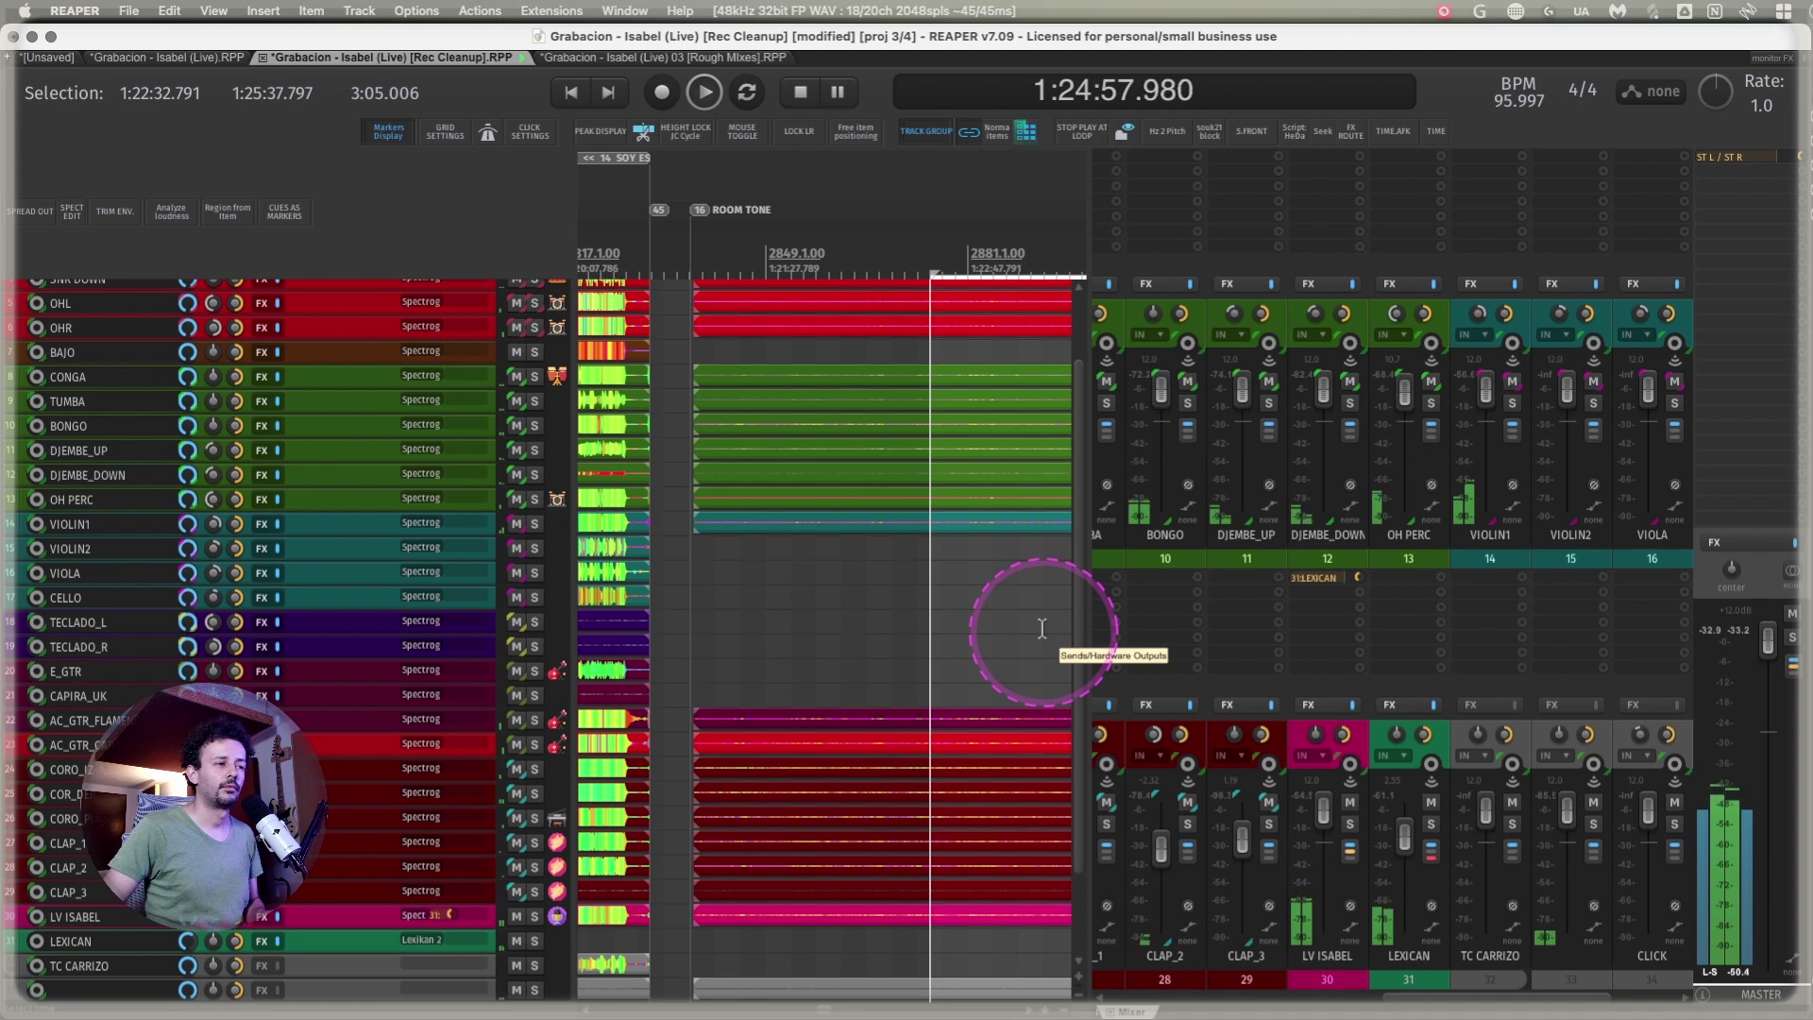
# - Stop playback and jump to marker 17 CENTRO FONDO at 1:27:52.729
pyautogui.press('space')
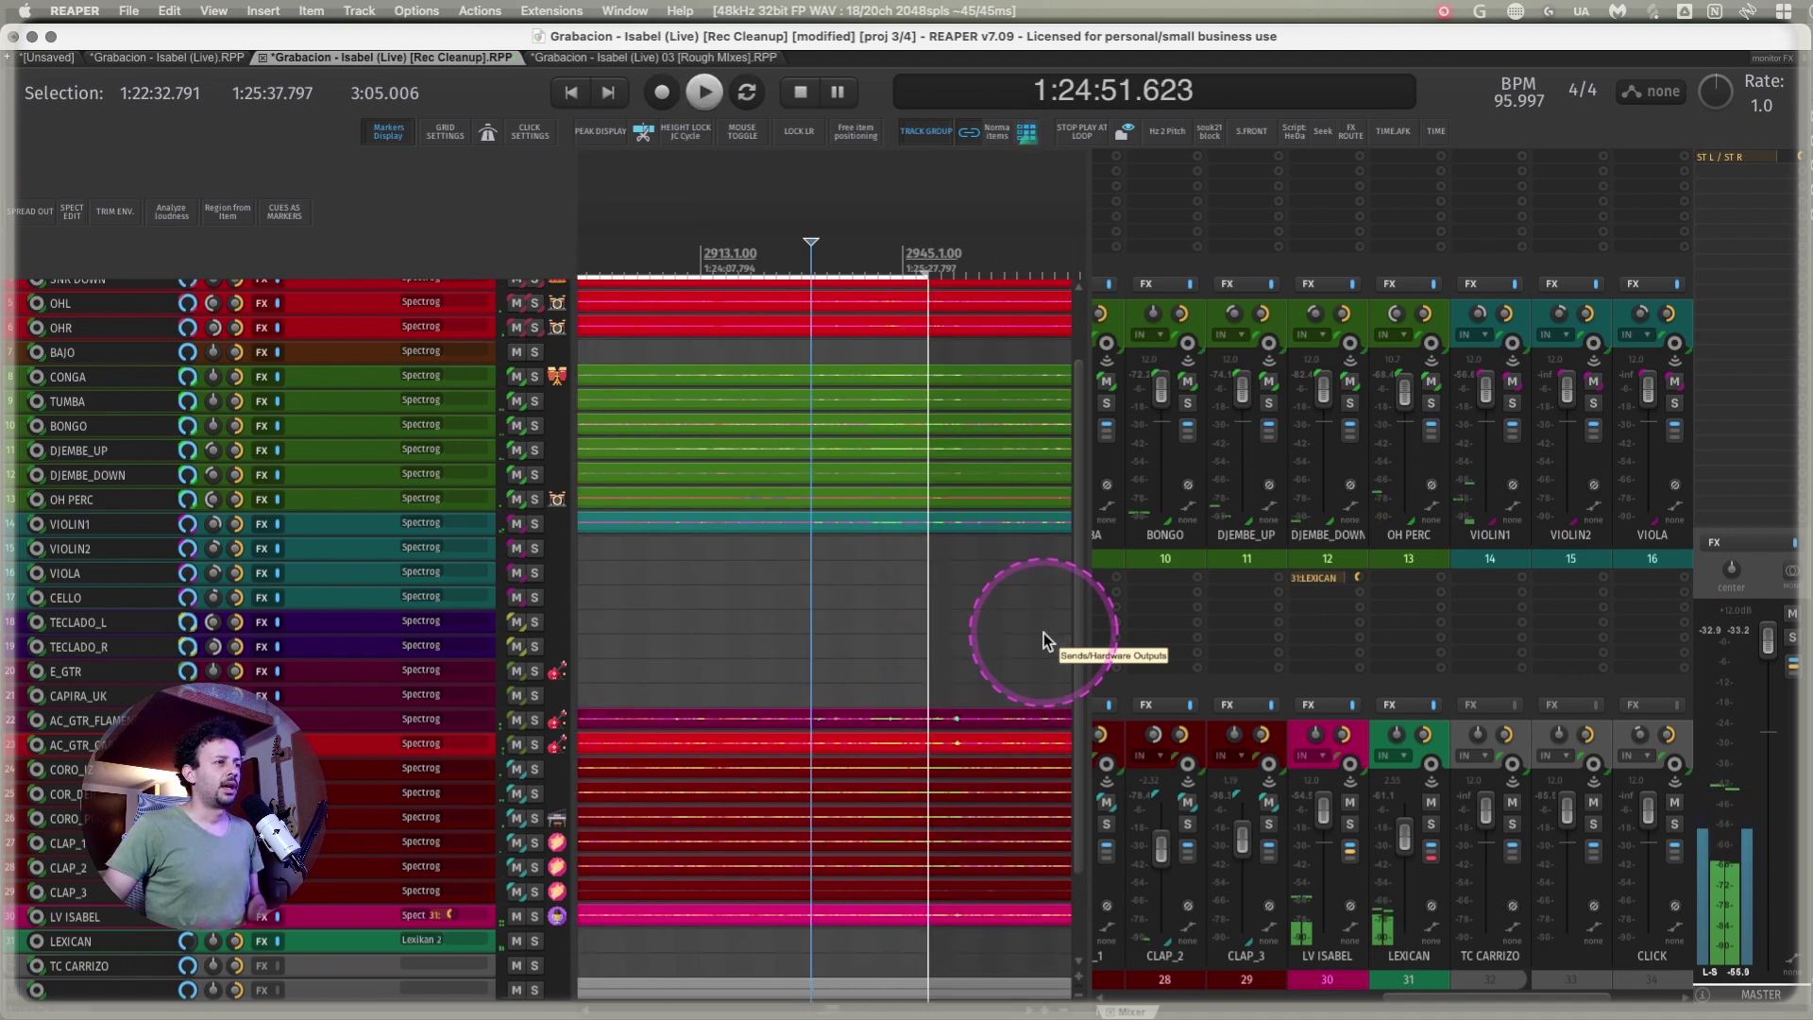
pyautogui.press(']')
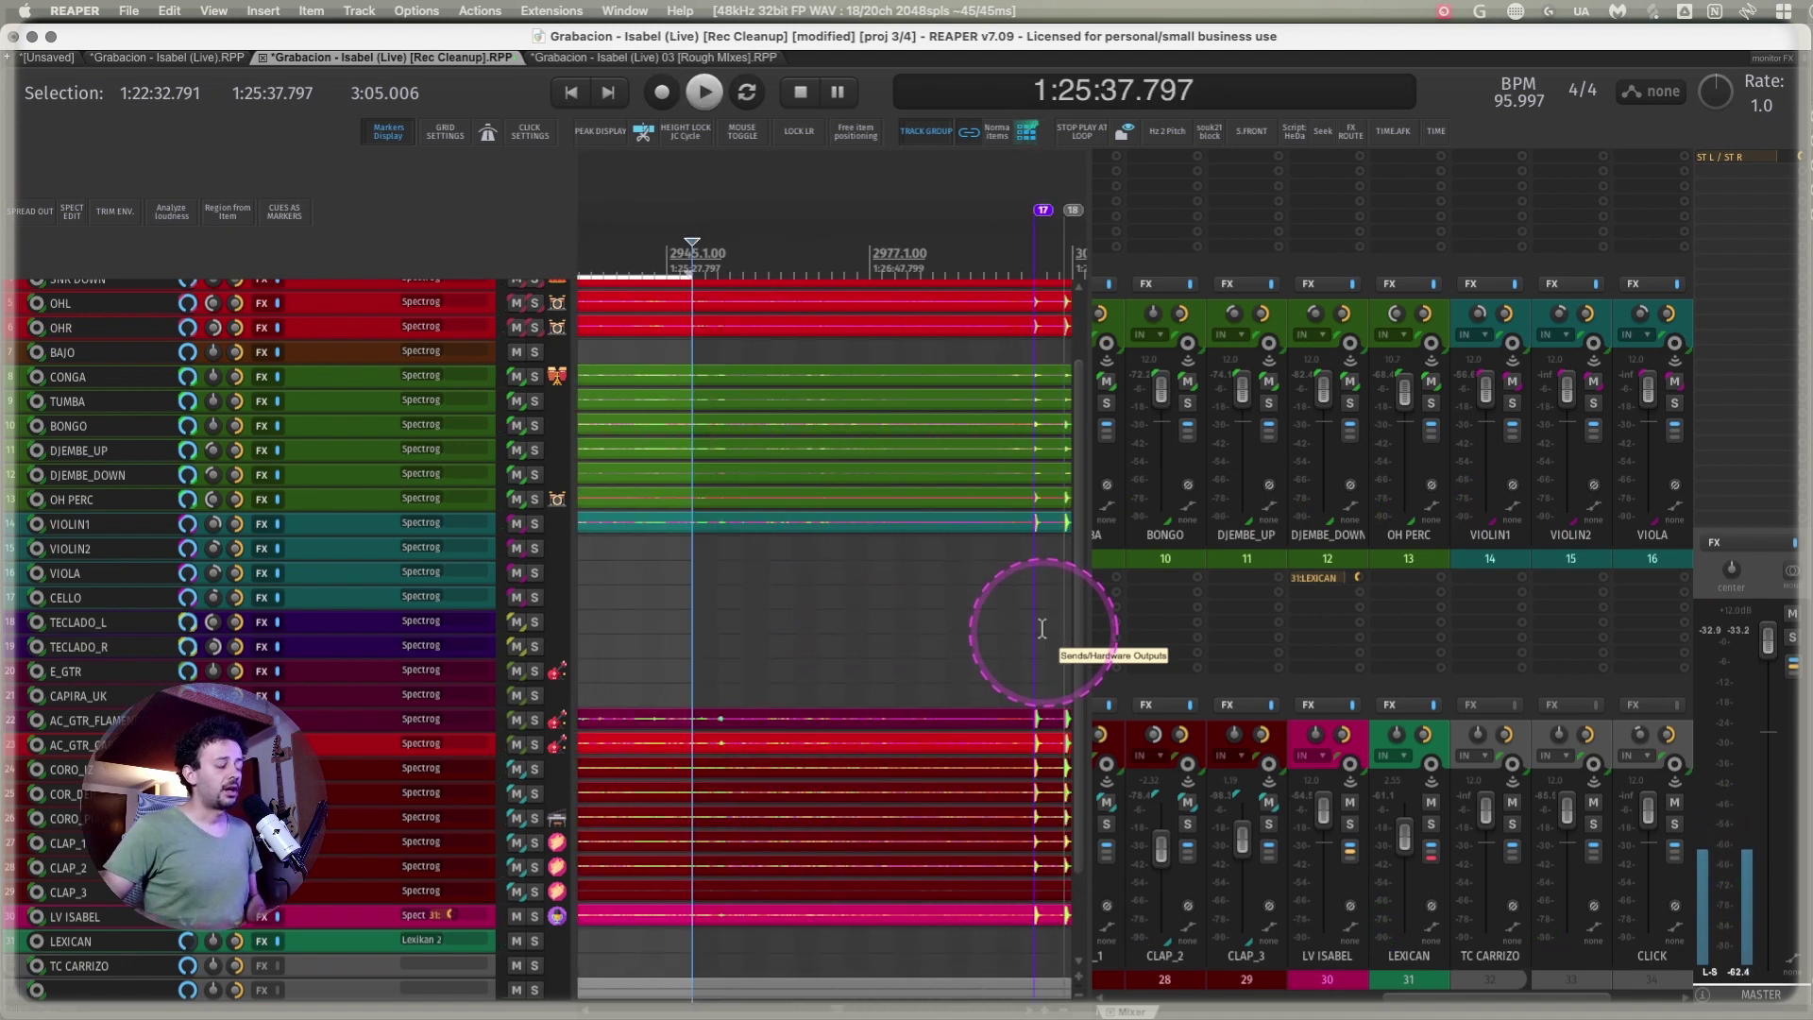
pyautogui.press(']')
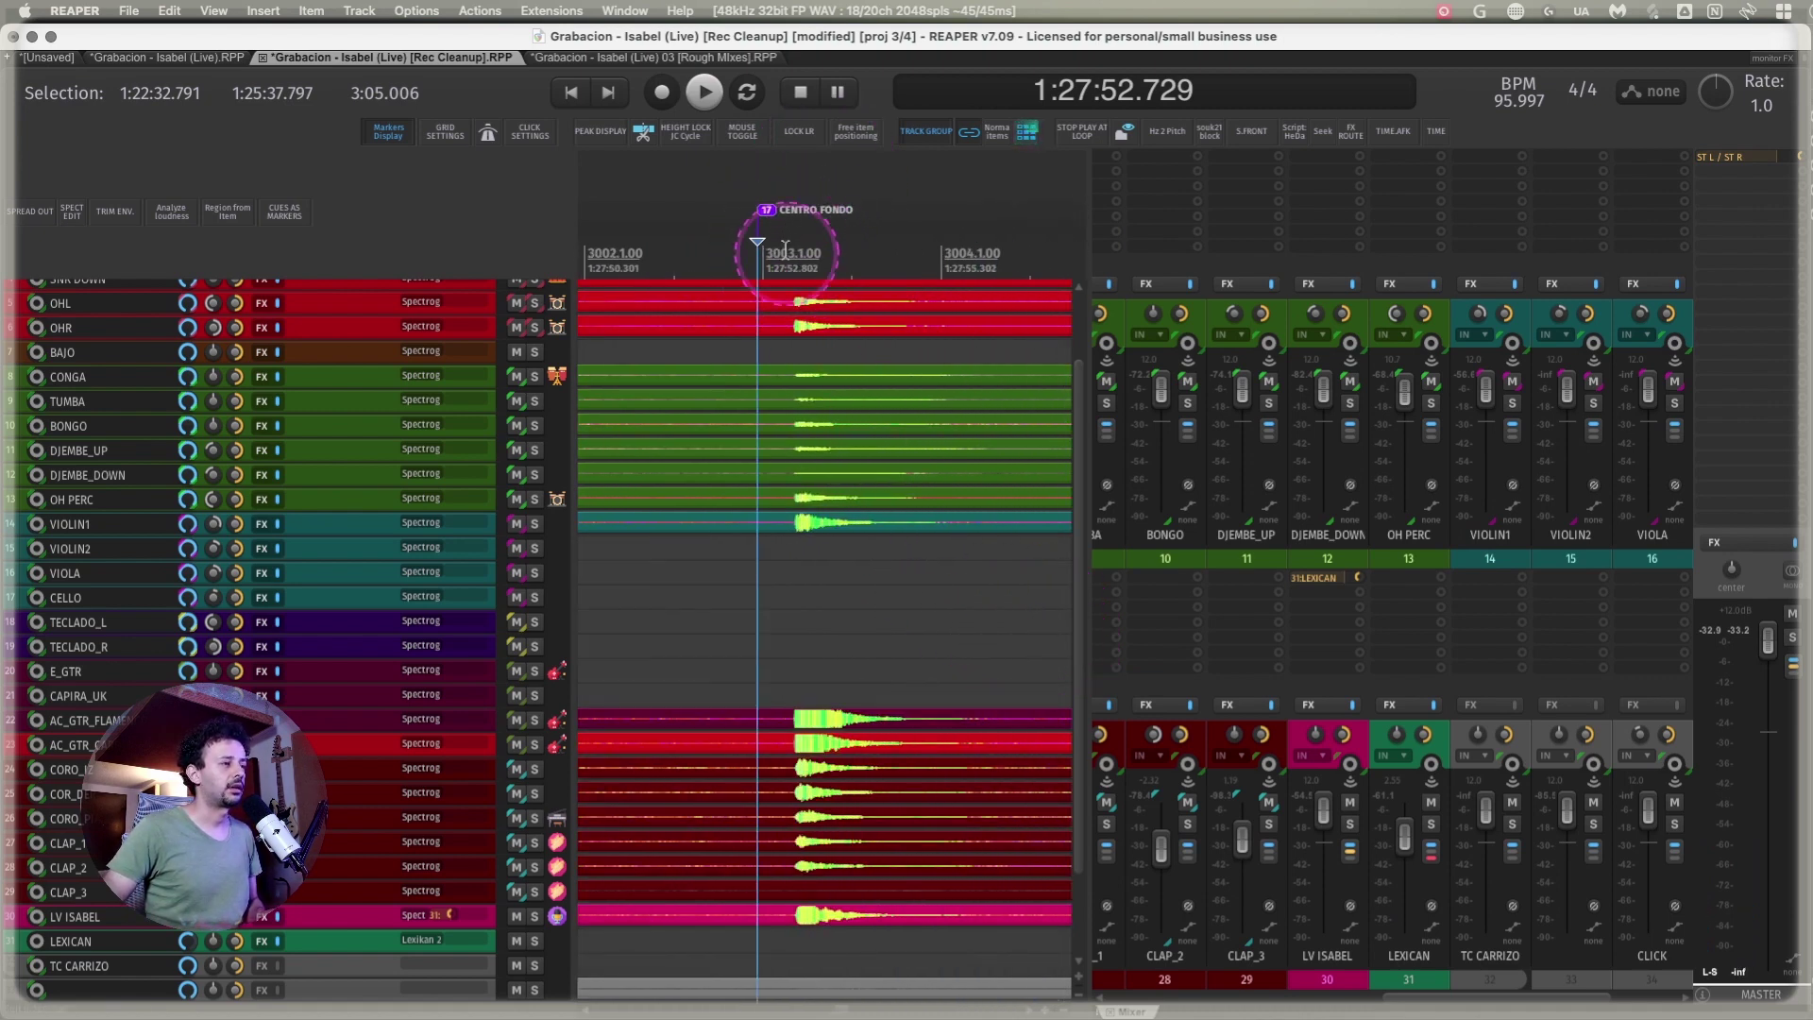
# - Play back the CENTRO FONDO and DER FONDO marker sounds
pyautogui.click(787, 249)
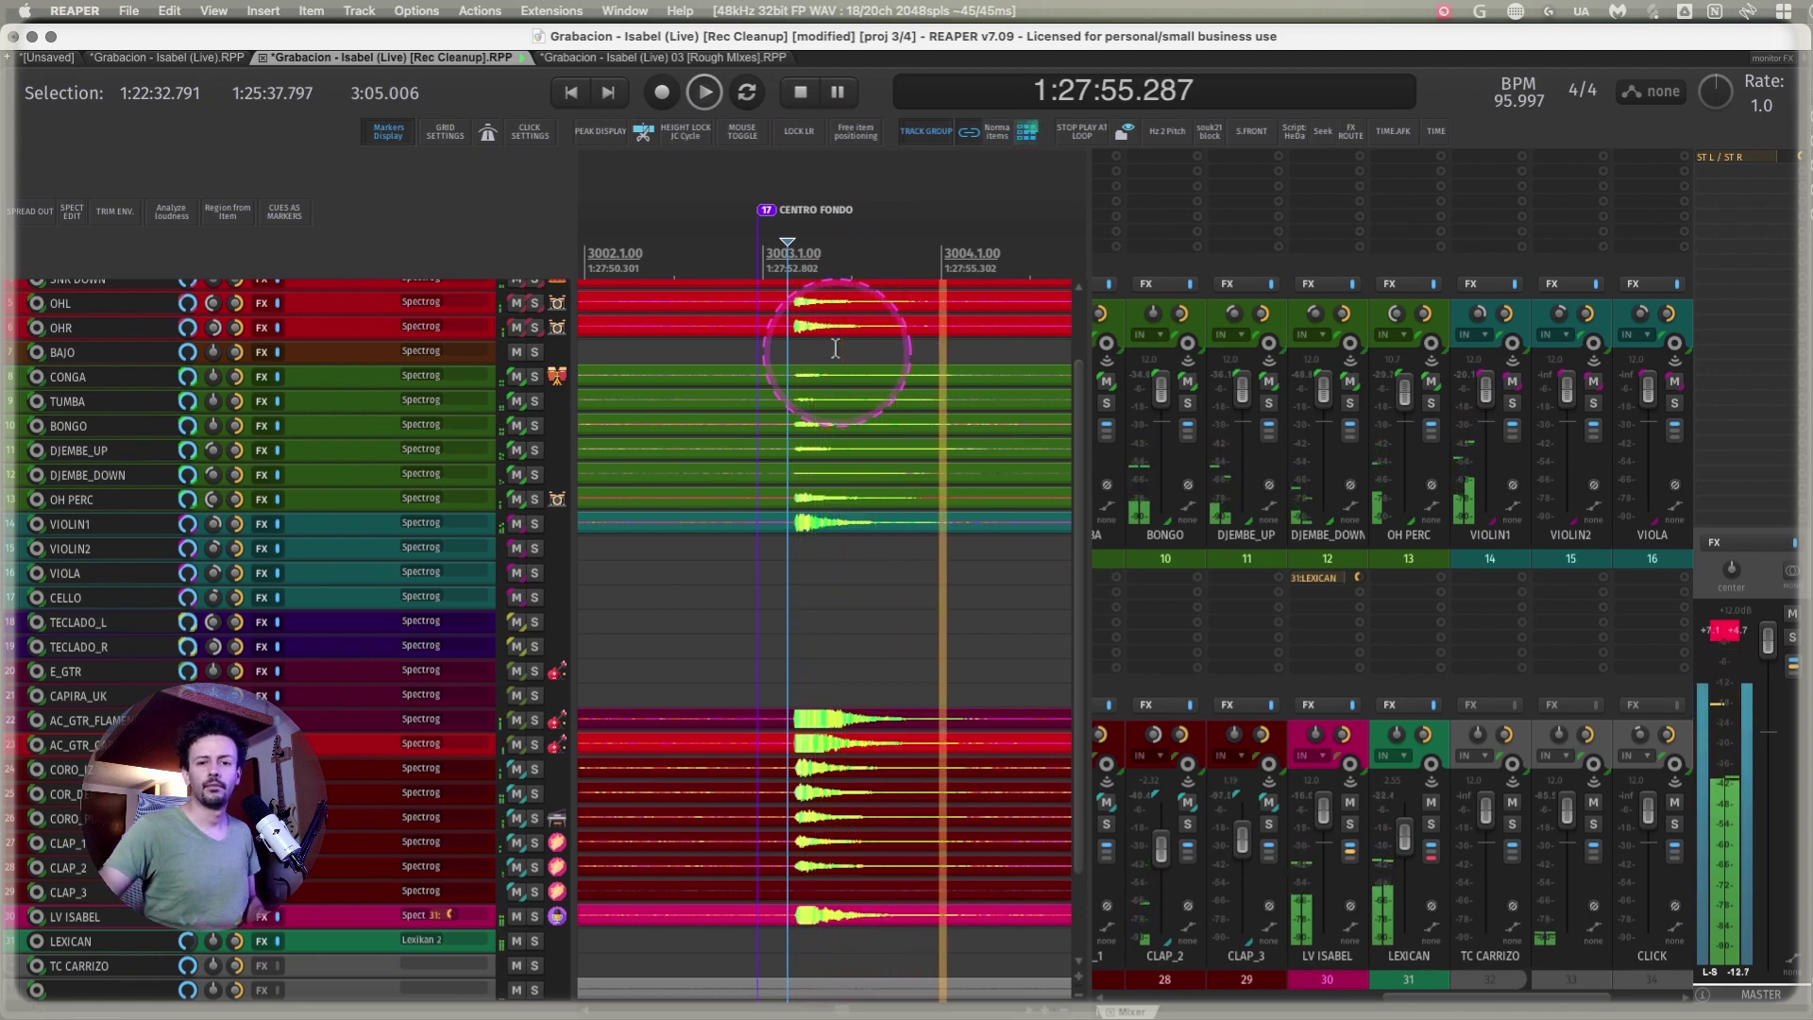
pyautogui.press('space')
pyautogui.press('space')
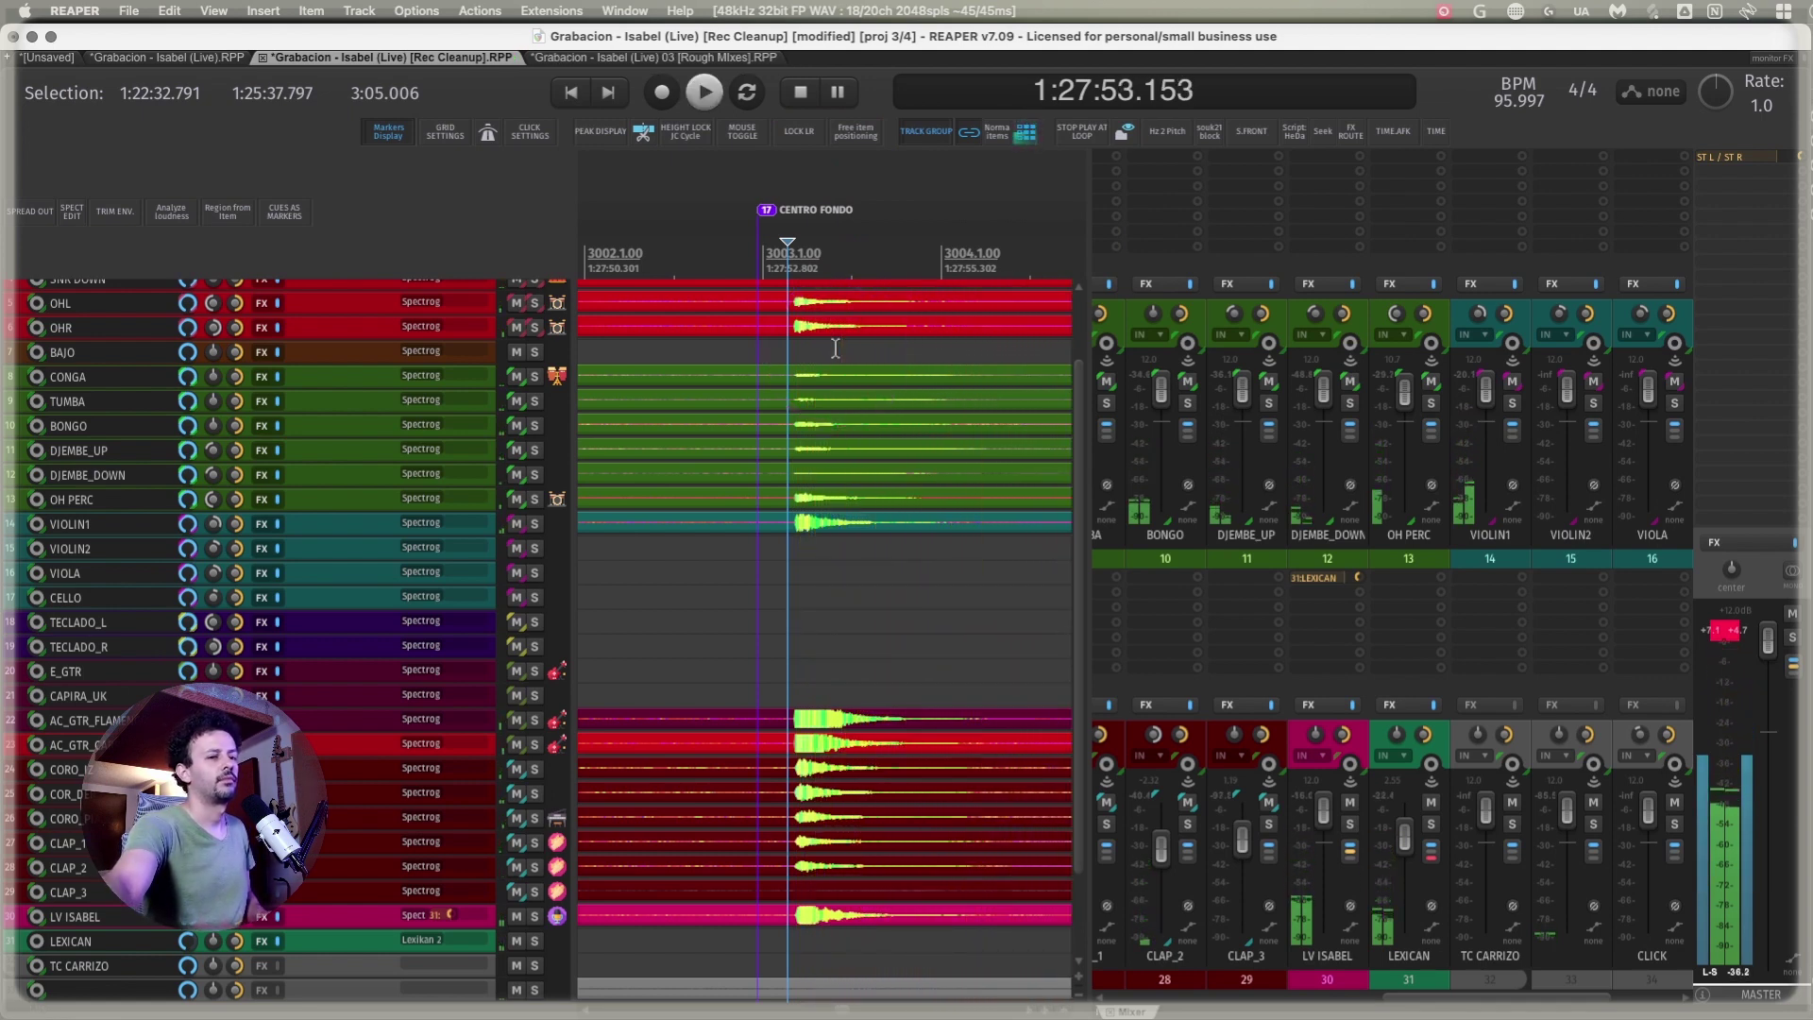
pyautogui.scroll(-2, 836, 349)
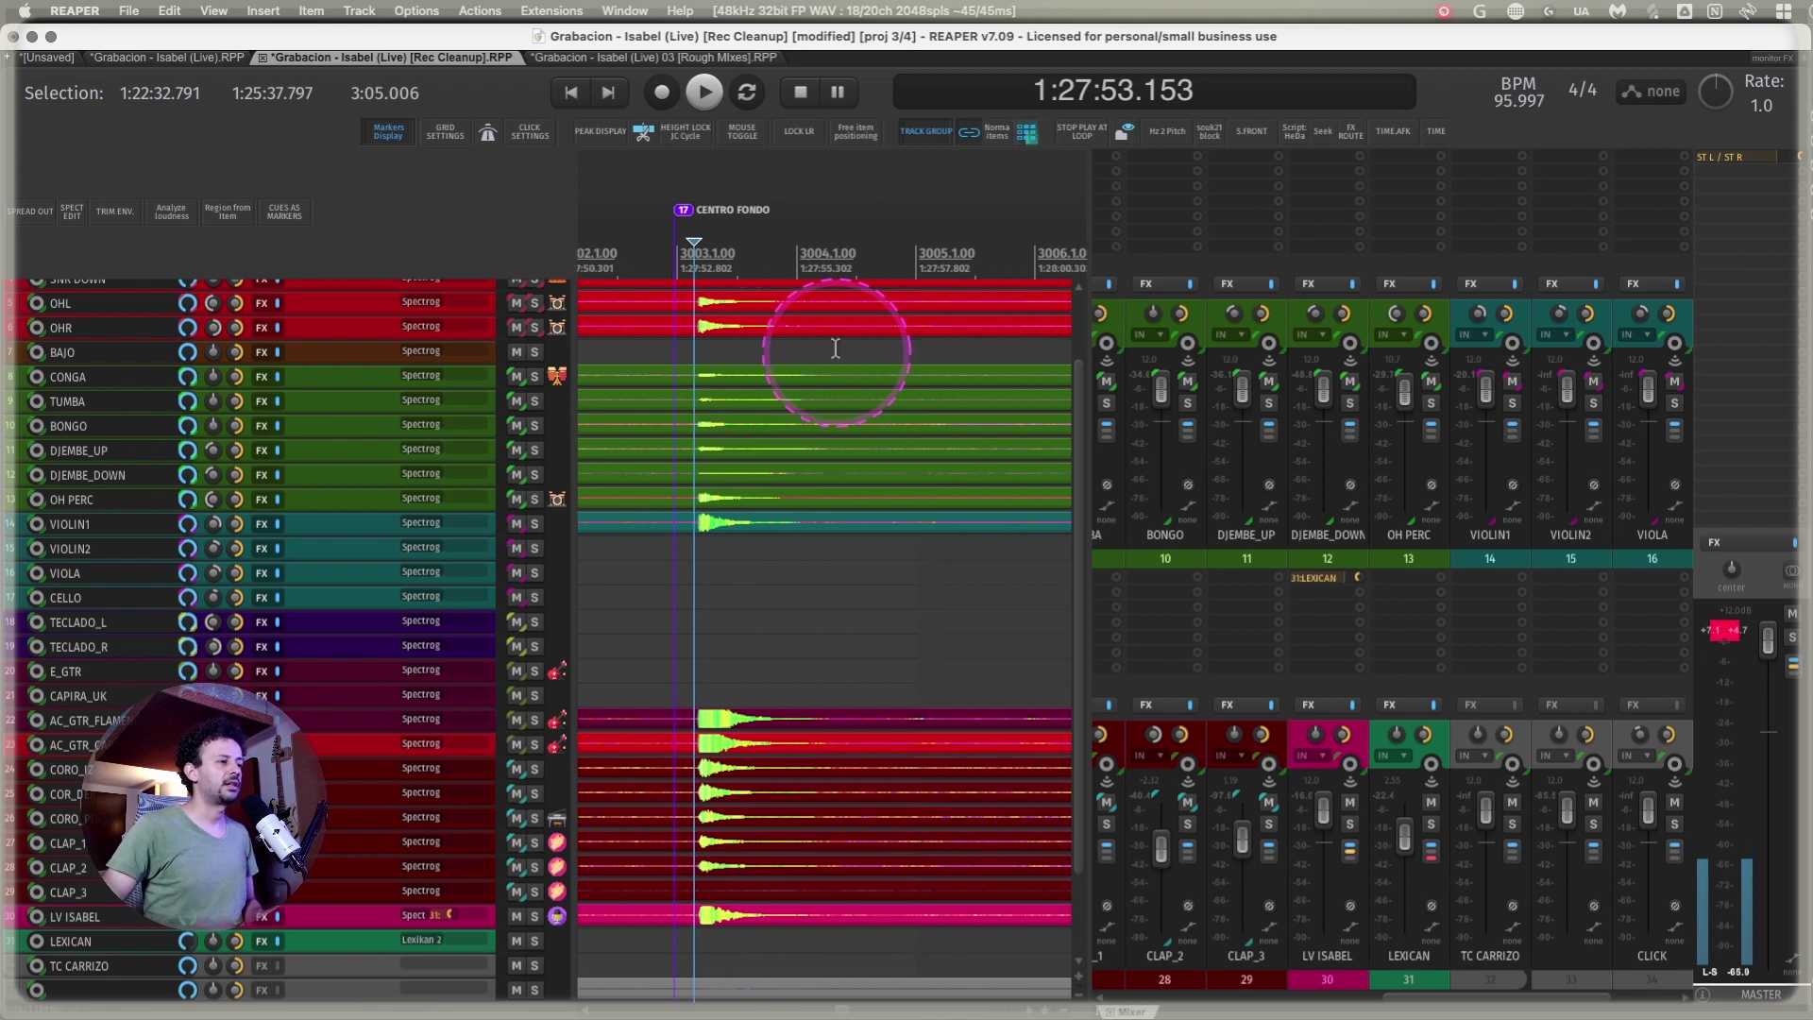
pyautogui.hscroll(6, 793, 810)
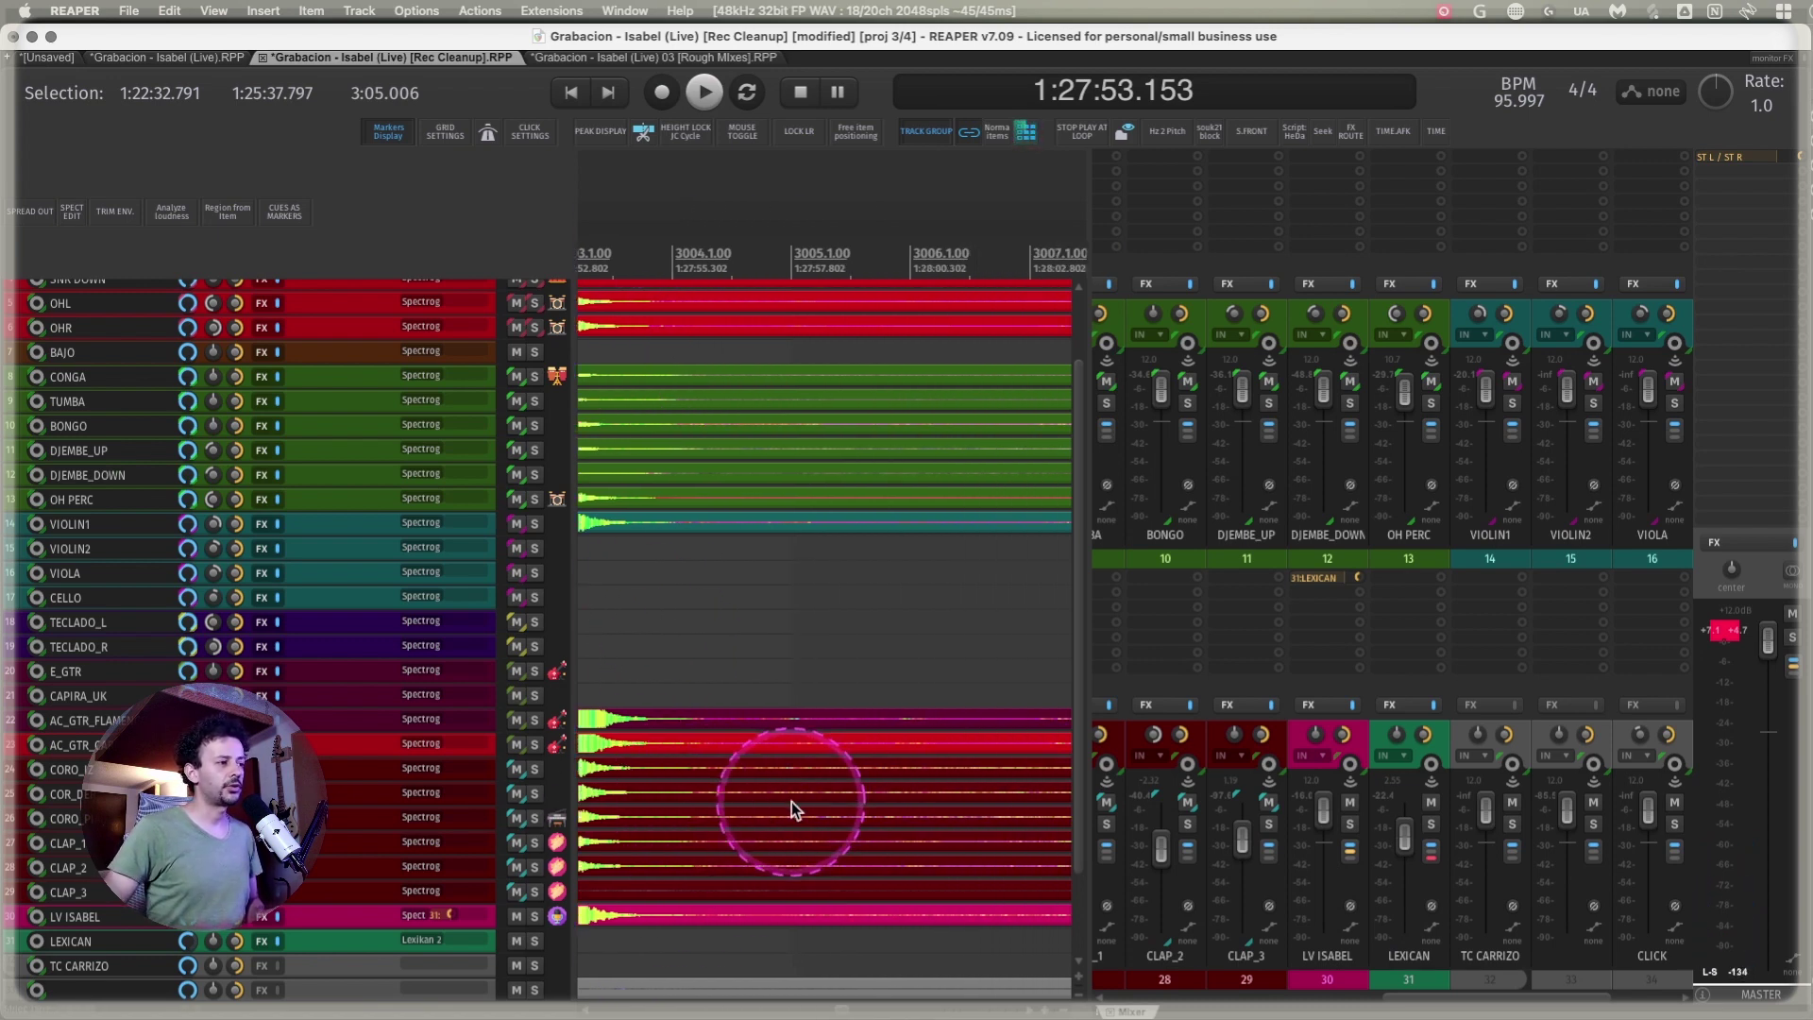
pyautogui.hscroll(5, 794, 810)
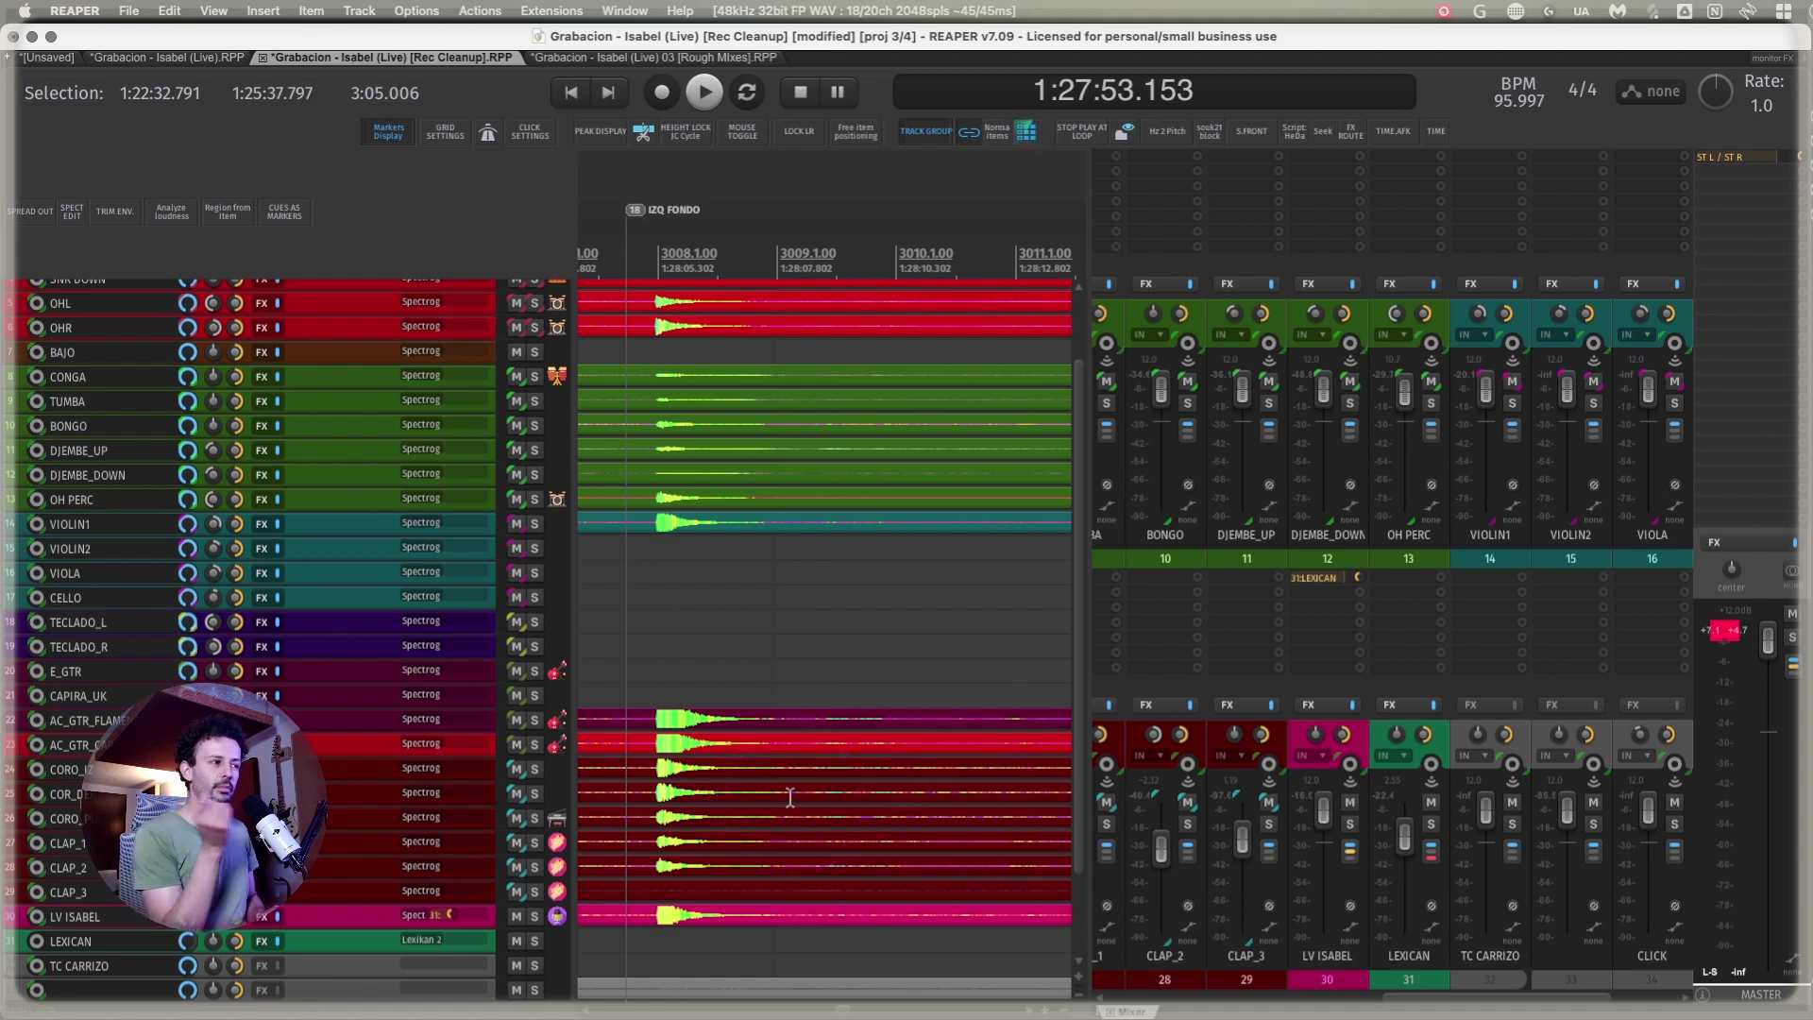
pyautogui.hscroll(5, 797, 352)
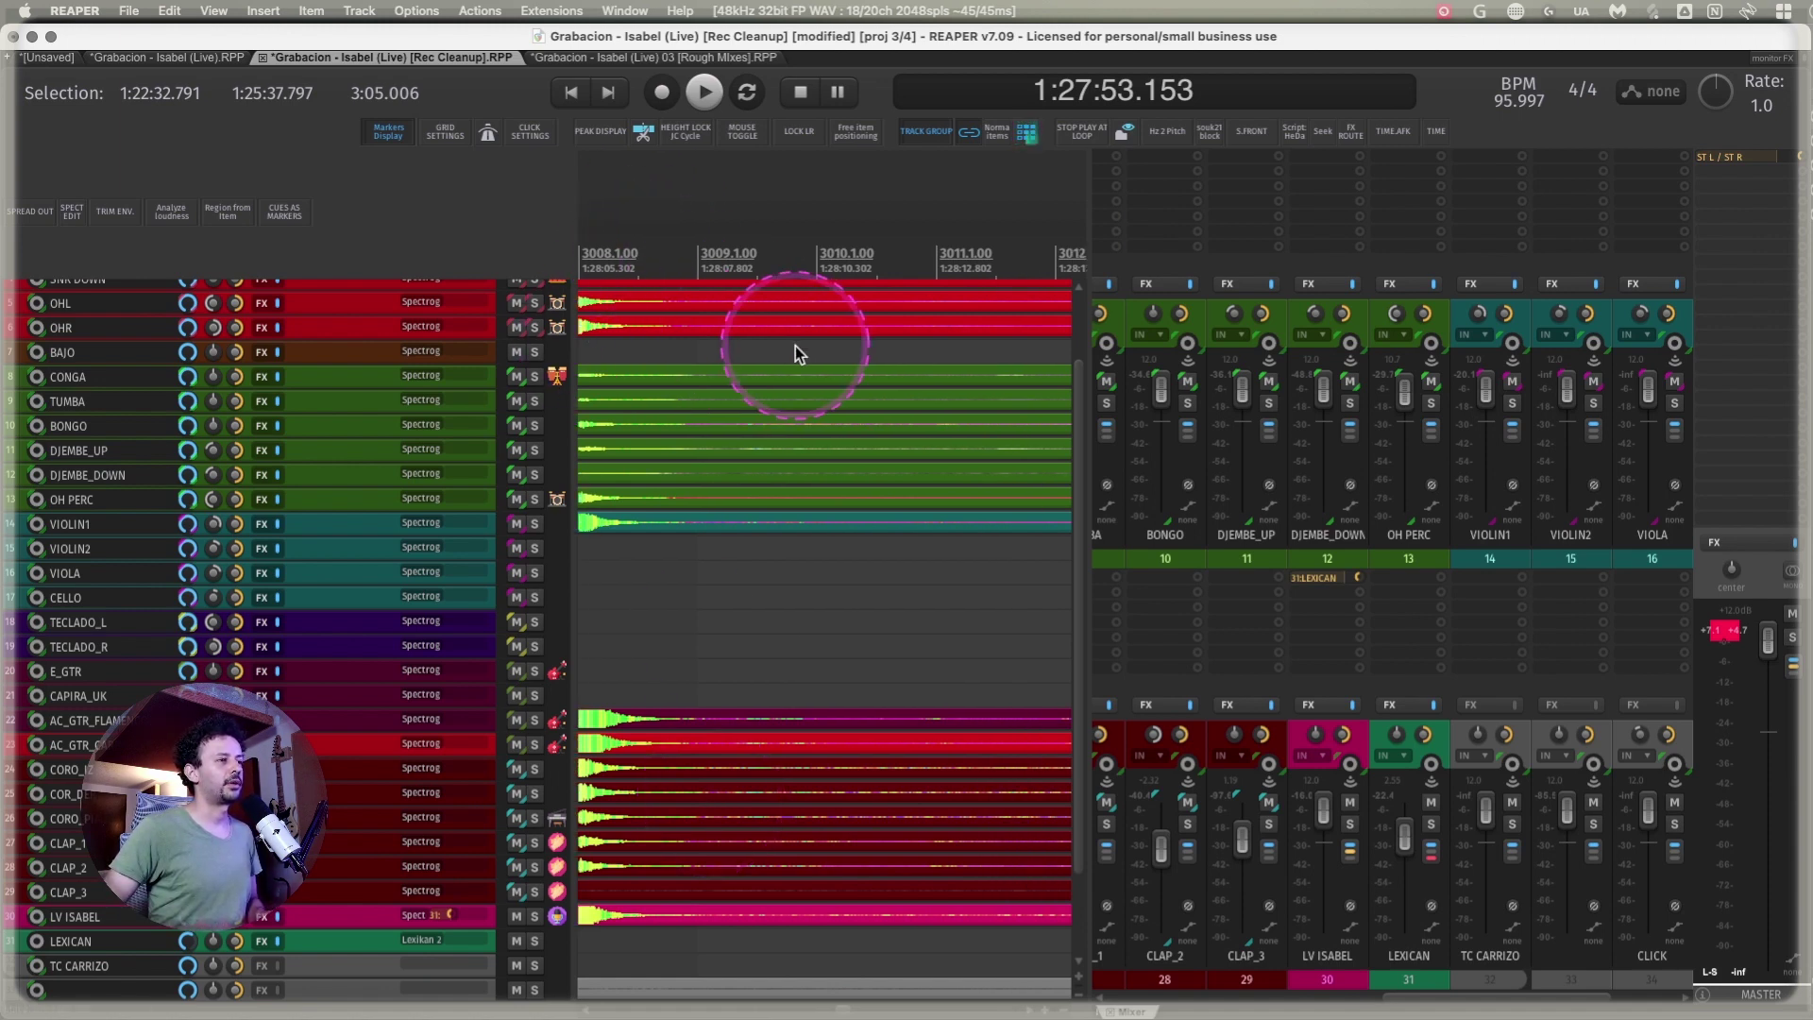
pyautogui.click(820, 257)
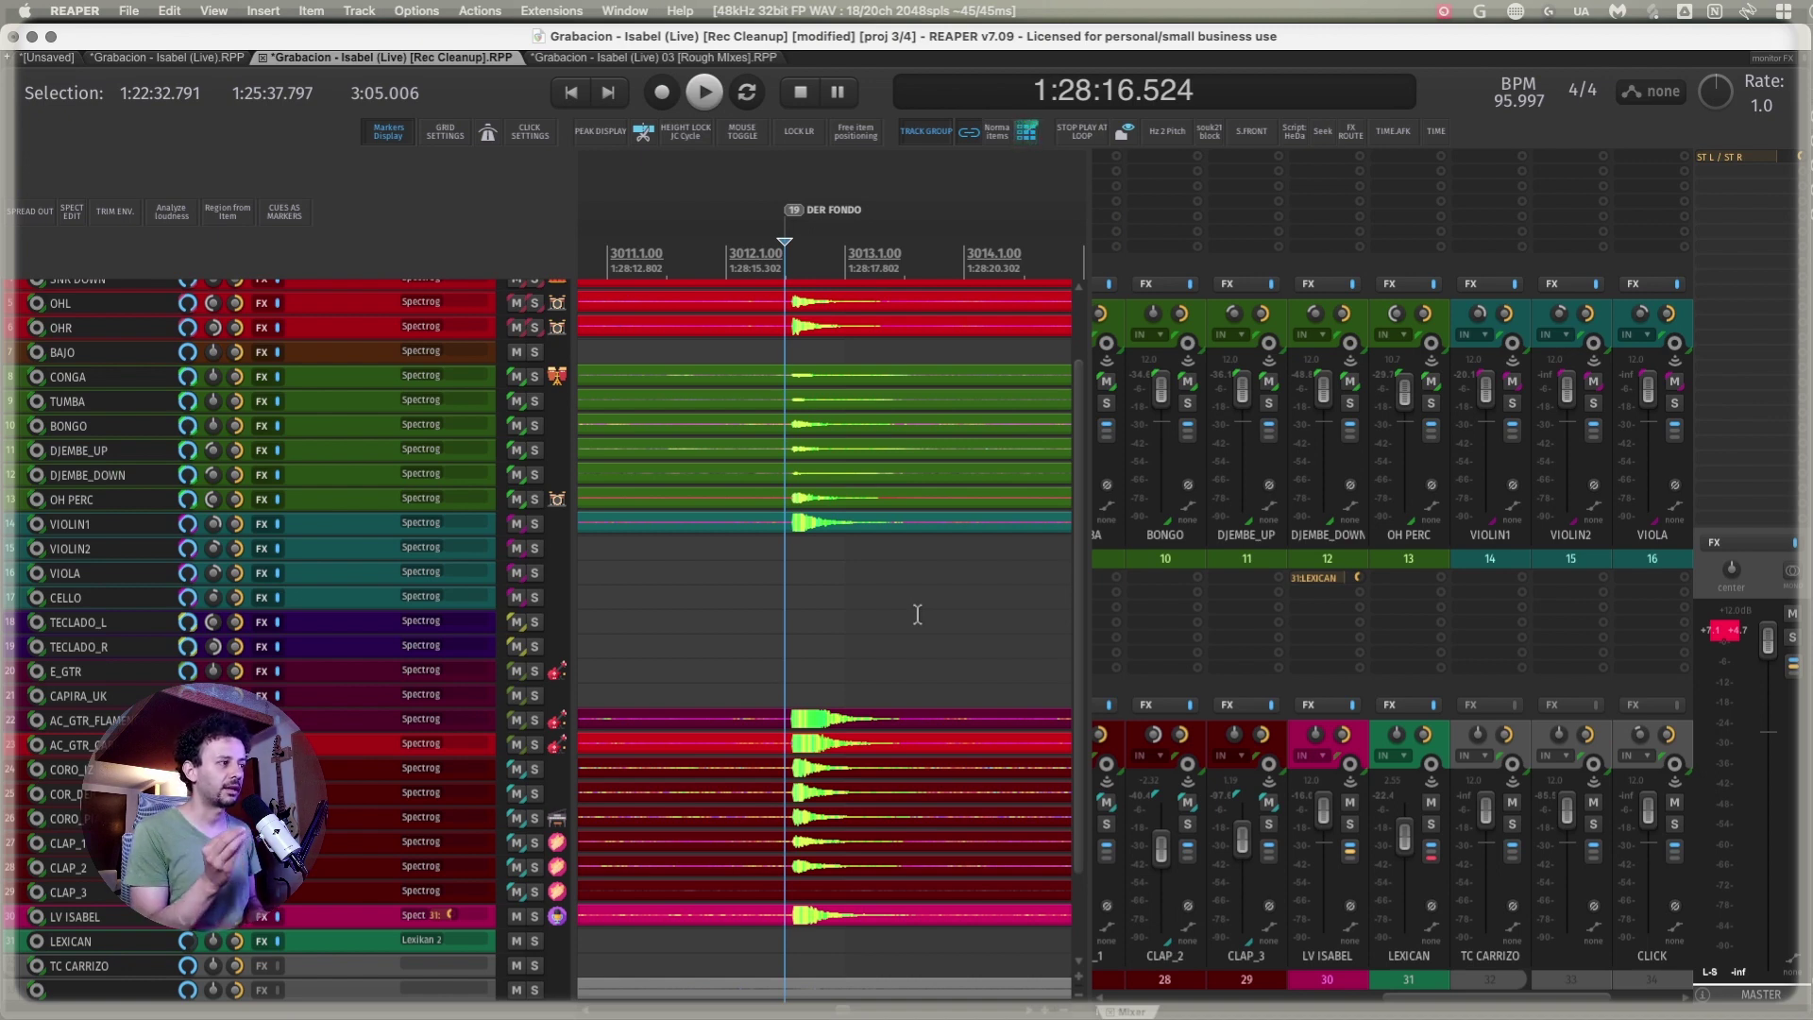
pyautogui.click(917, 614)
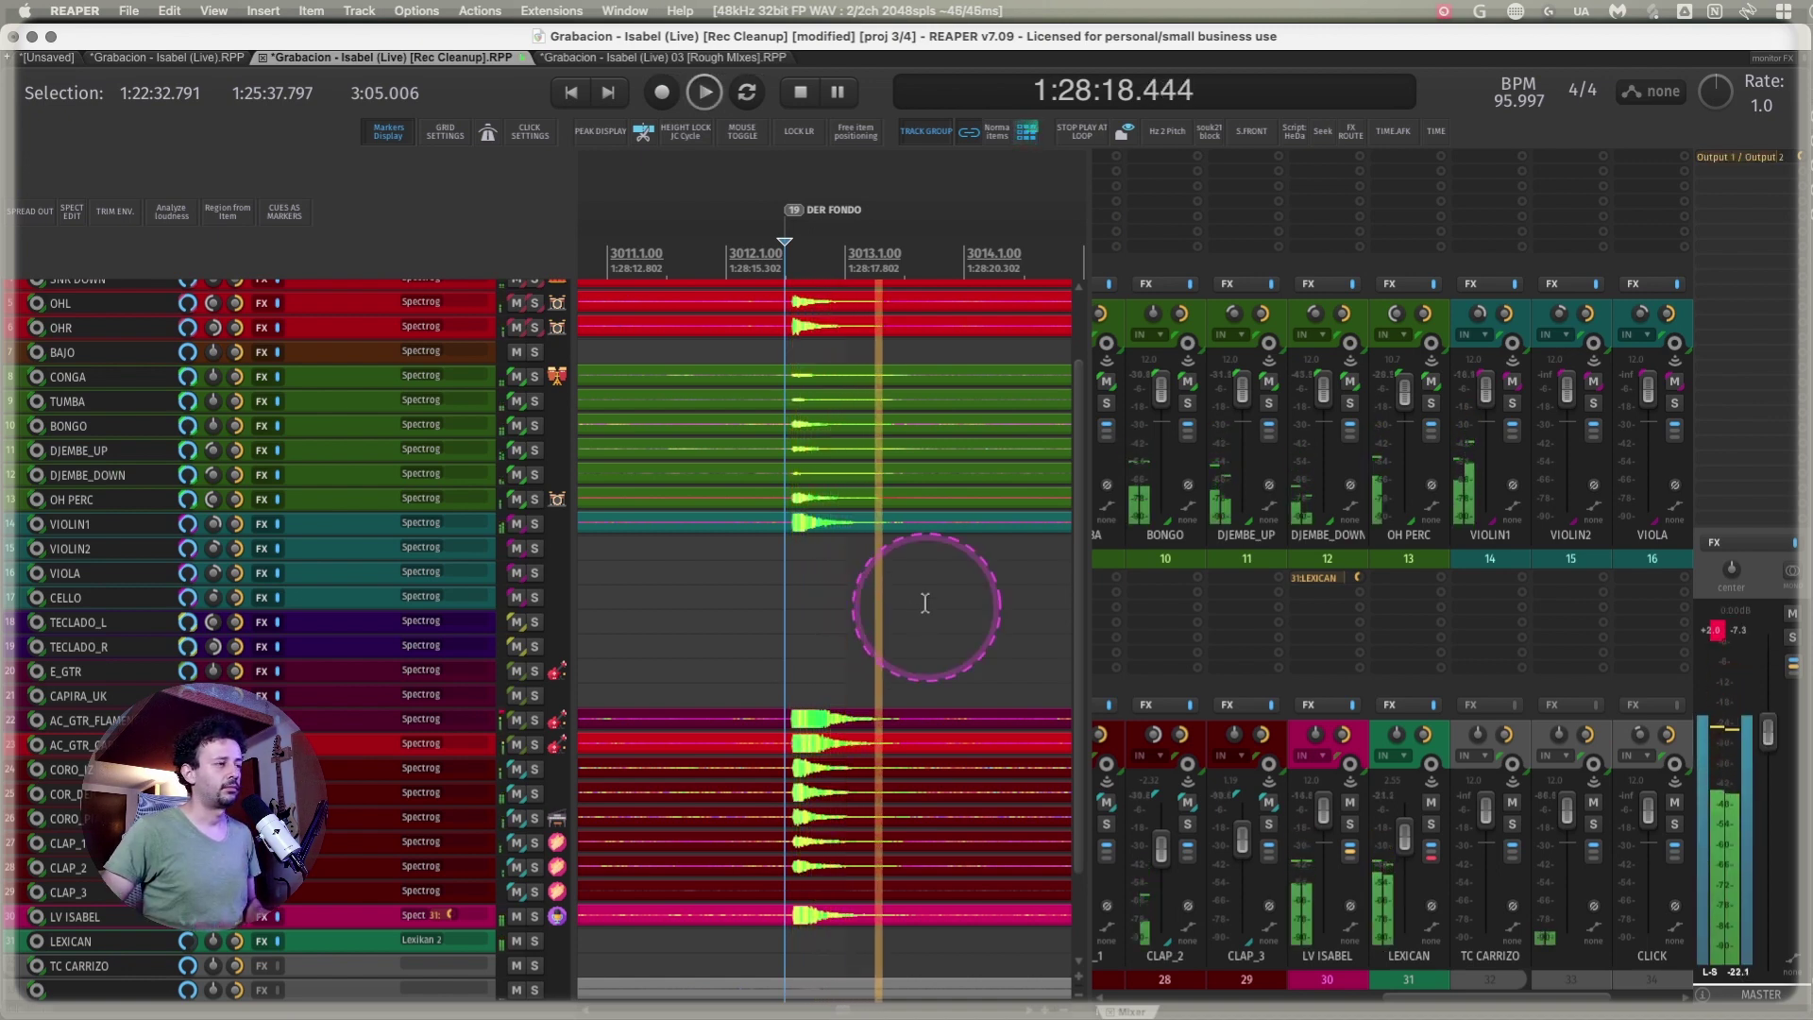
pyautogui.press('space')
pyautogui.scroll(-3, 925, 604)
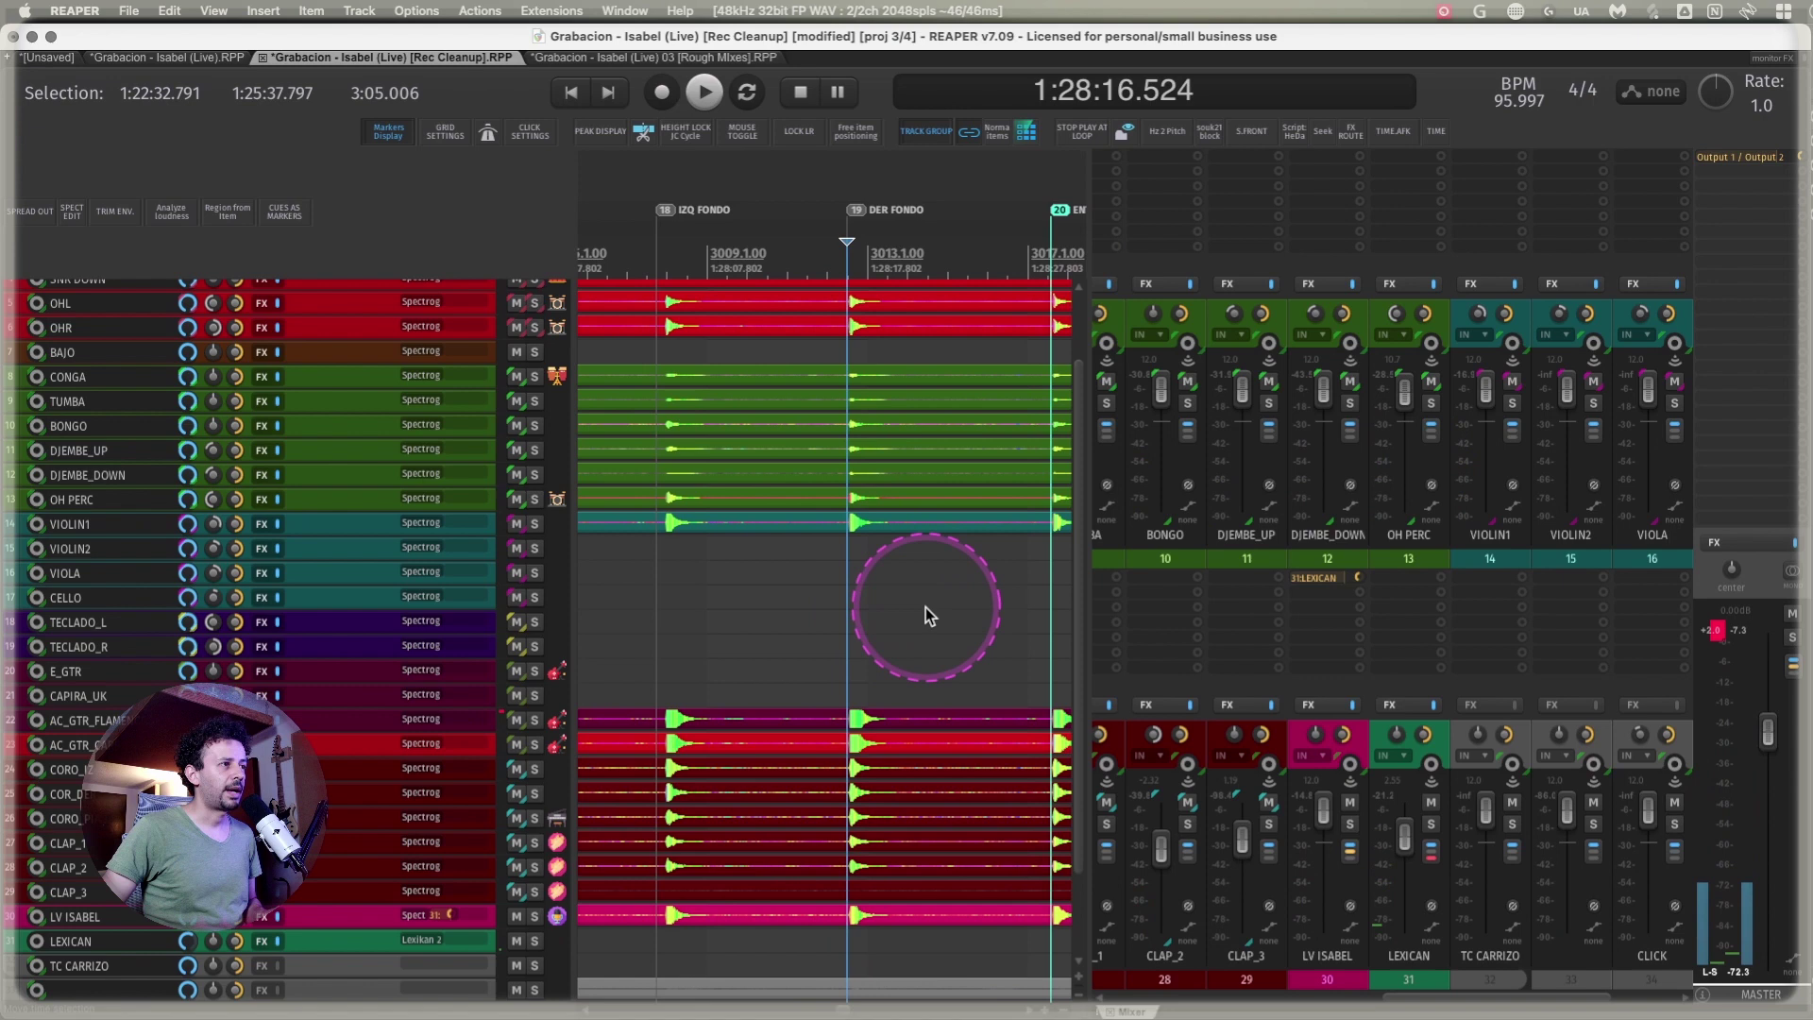
# - Play back the IZQ FONDO sound, then CENTRO FONDO again
pyautogui.click(653, 251)
pyautogui.press('space')
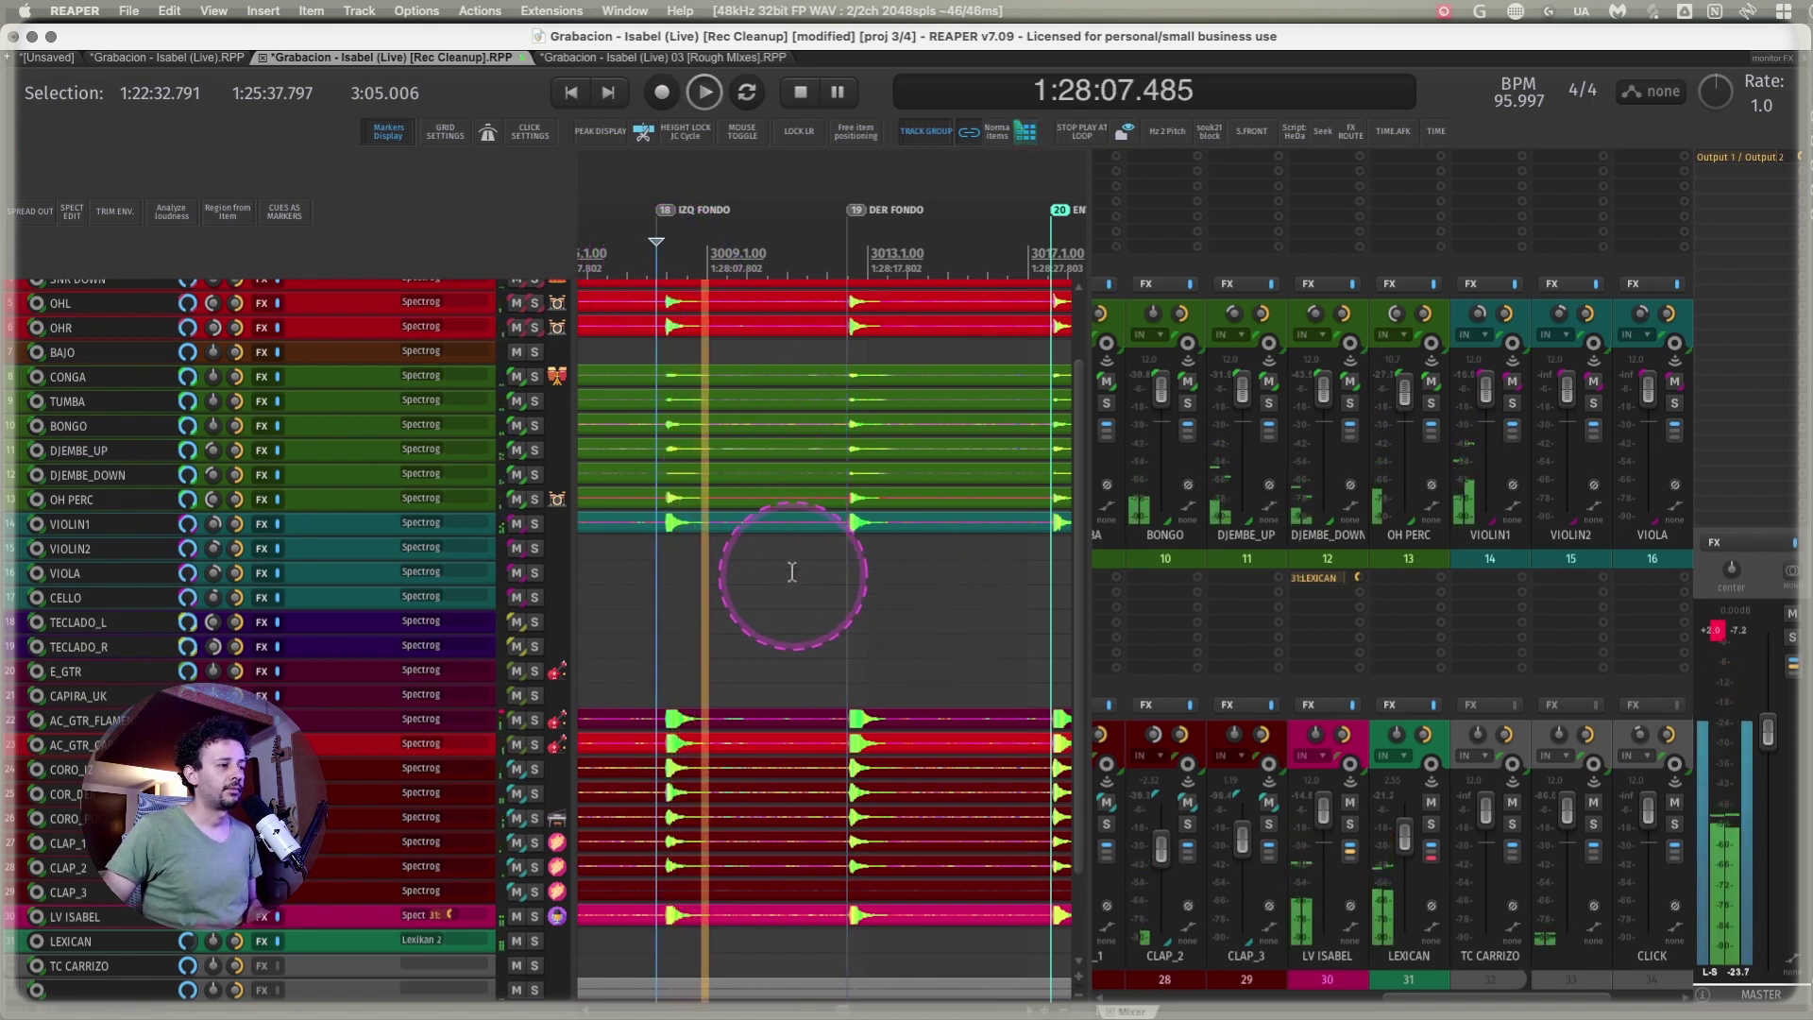
pyautogui.press('space')
pyautogui.hscroll(-5, 793, 571)
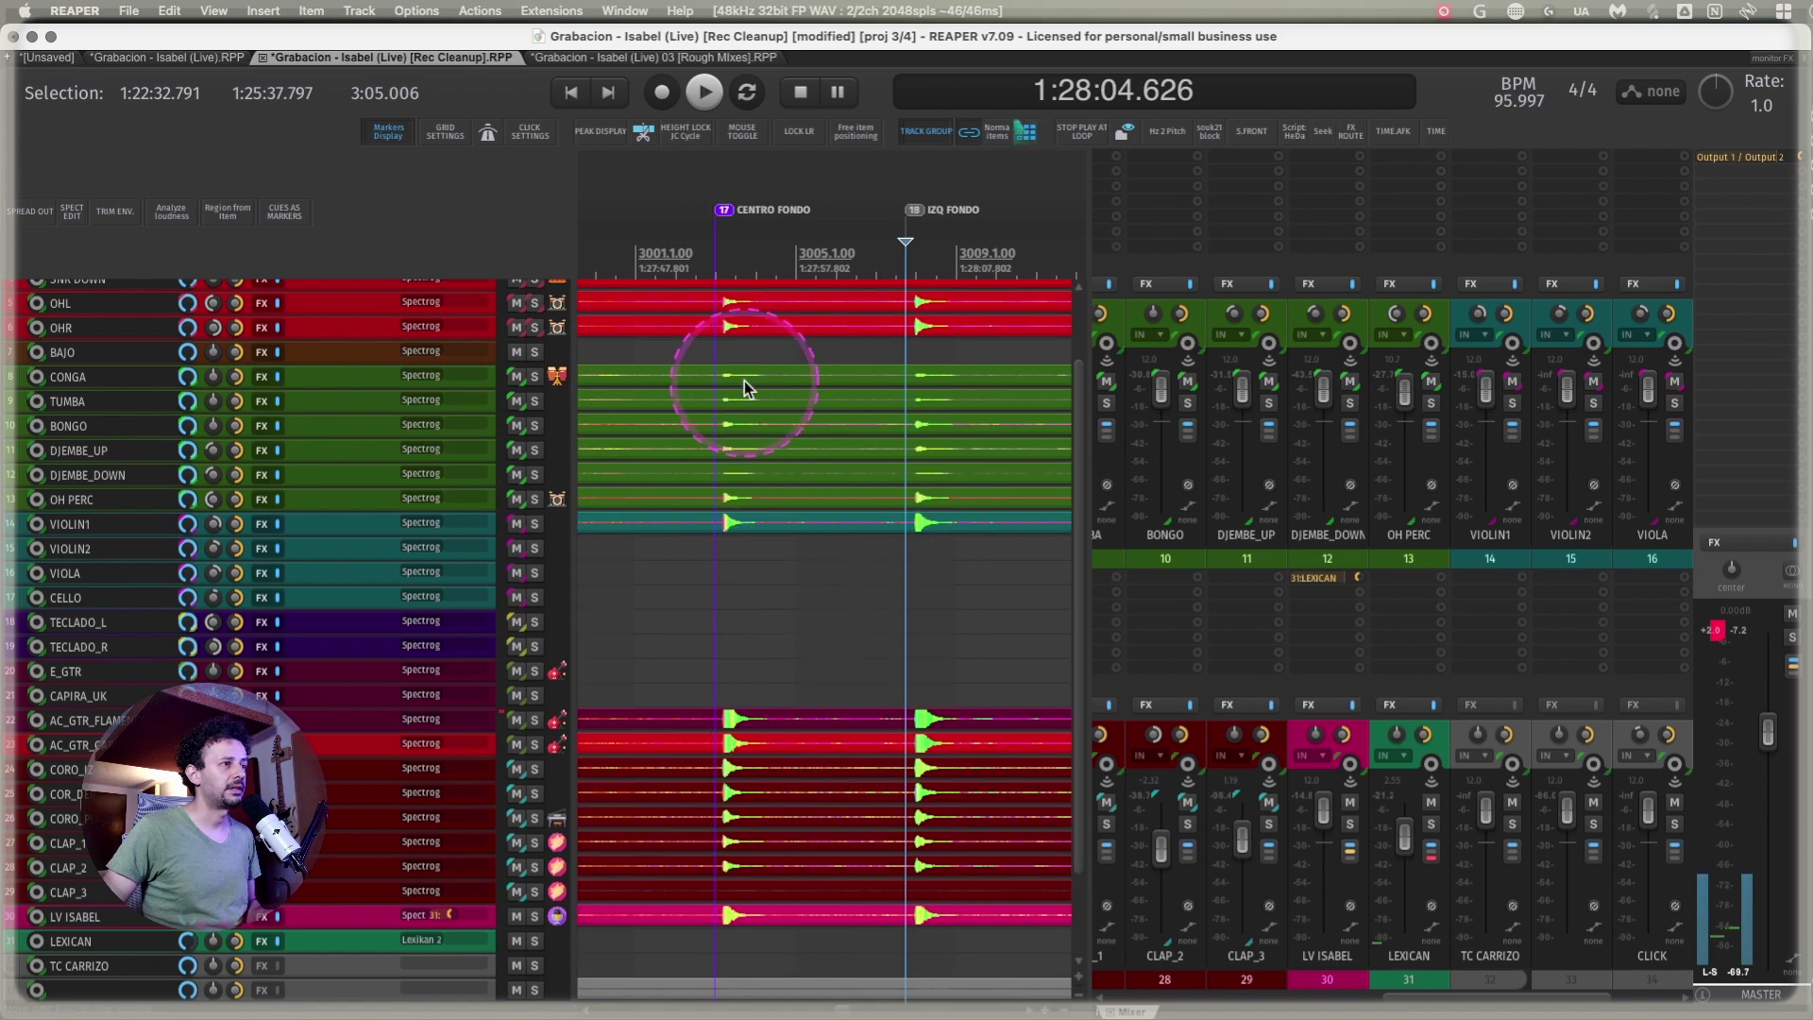
pyautogui.click(715, 248)
pyautogui.press('space')
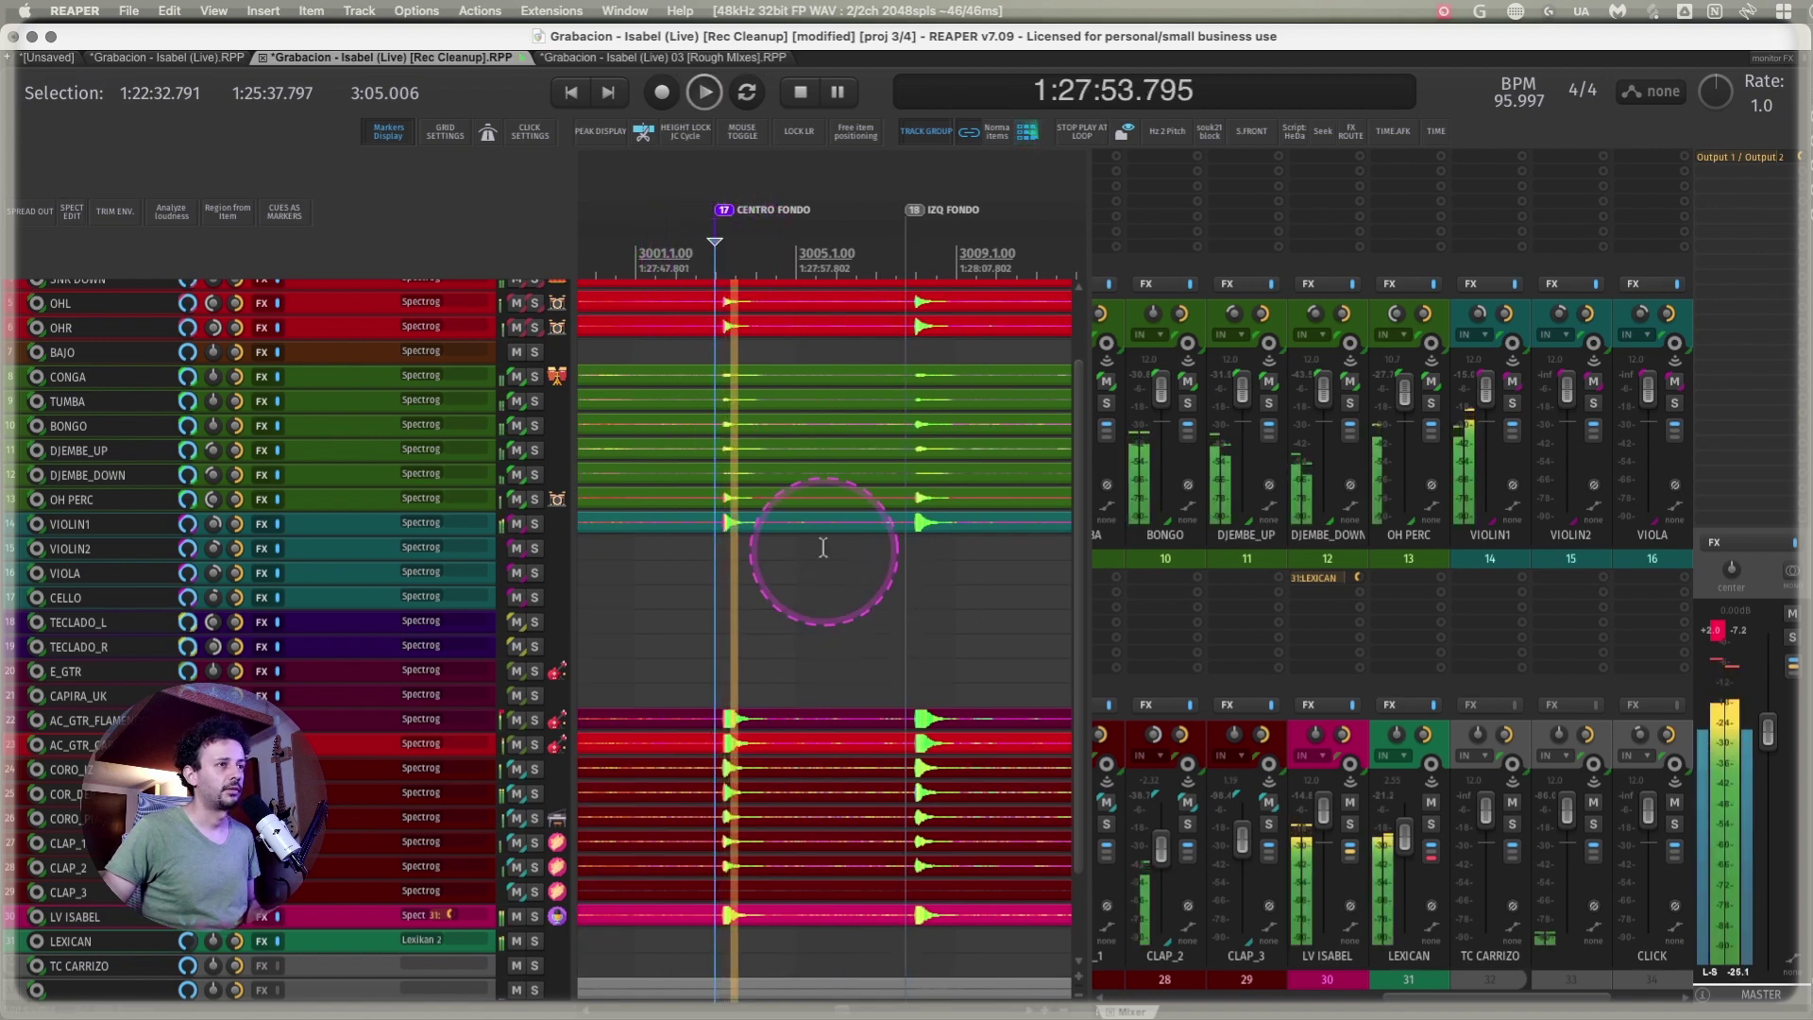
pyautogui.press('space')
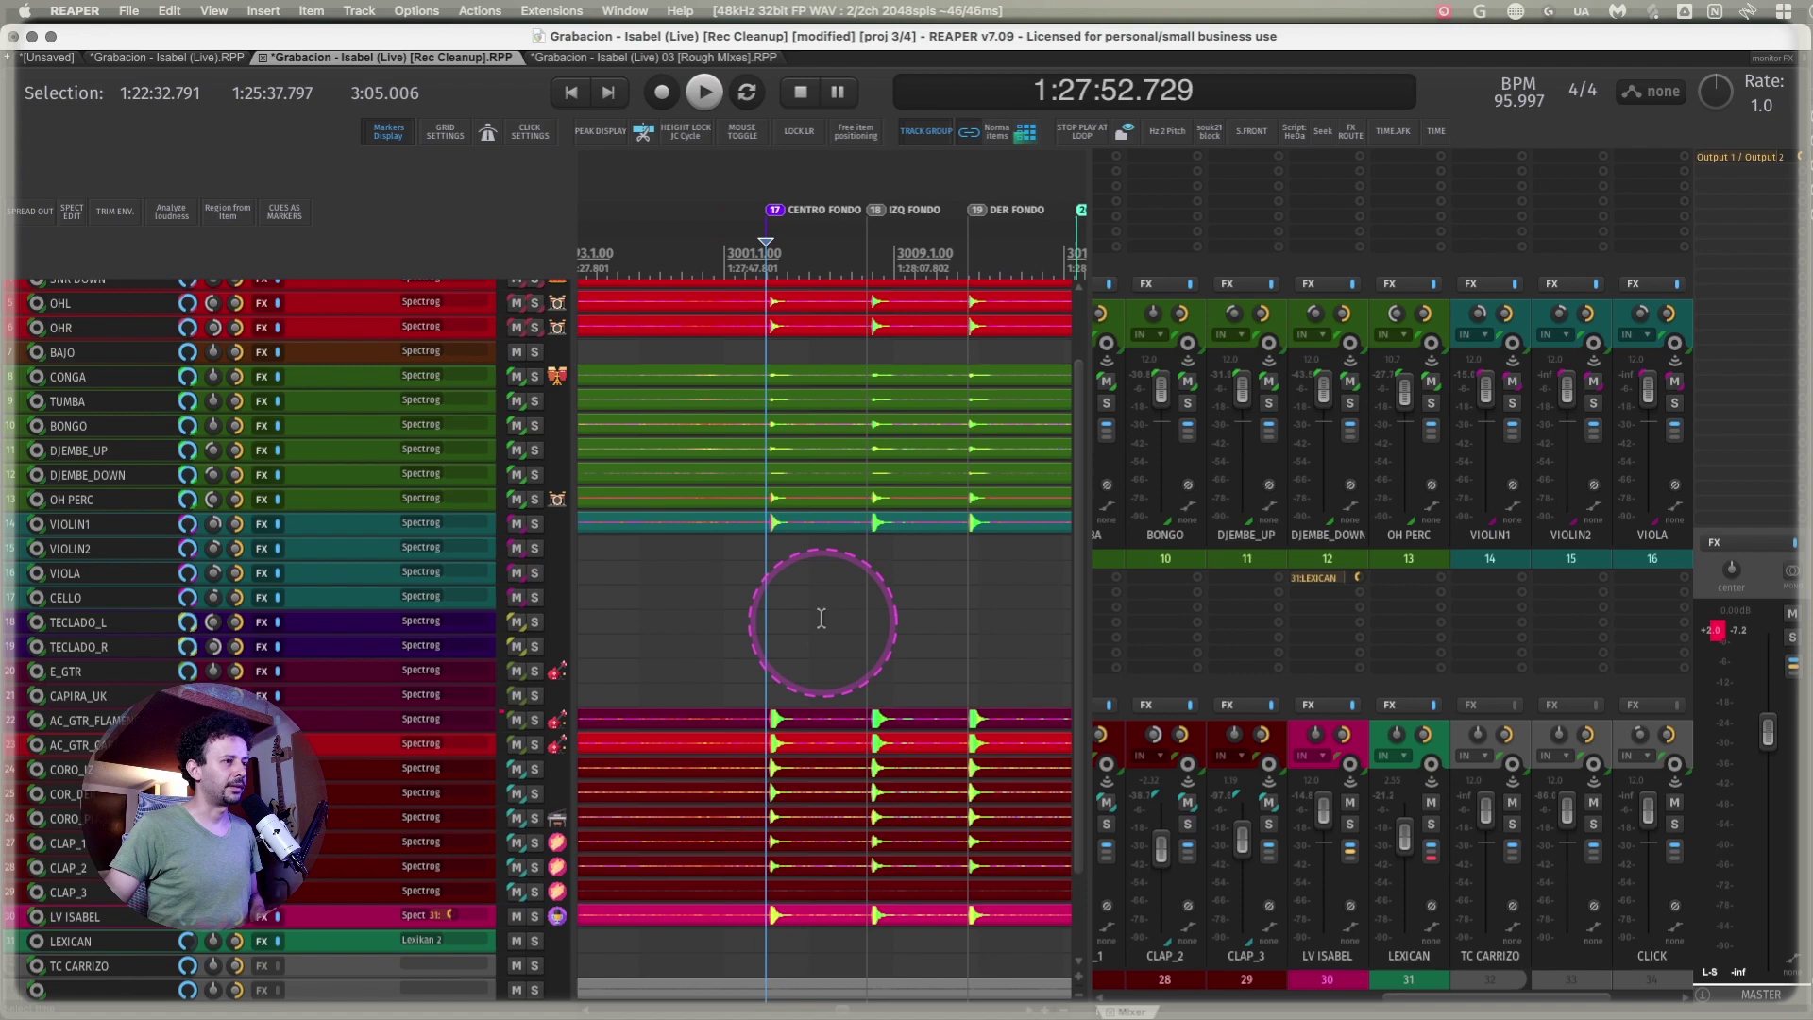
# - Close the mixer and scroll to the SOY ESO Y MAS TOMA 2/3 boundary across all tracks
pyautogui.hscroll(10, 793, 566)
pyautogui.hscroll(-10, 816, 618)
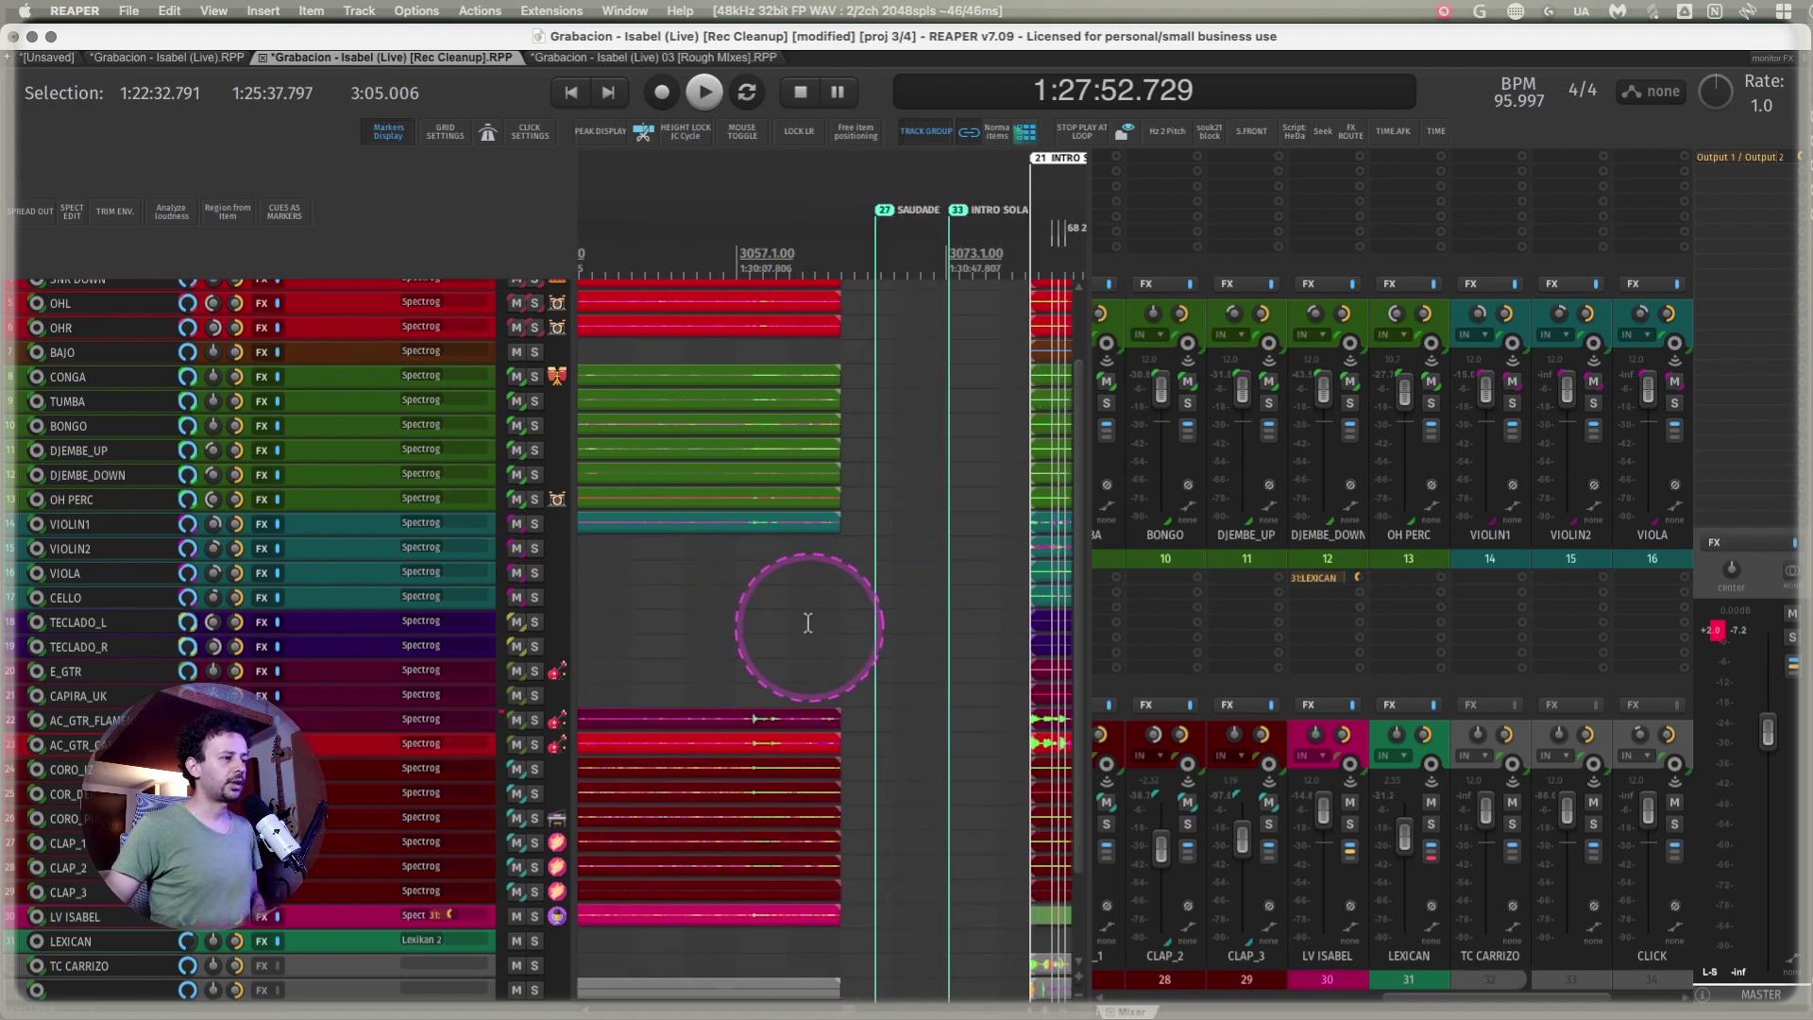
pyautogui.press('super+m')
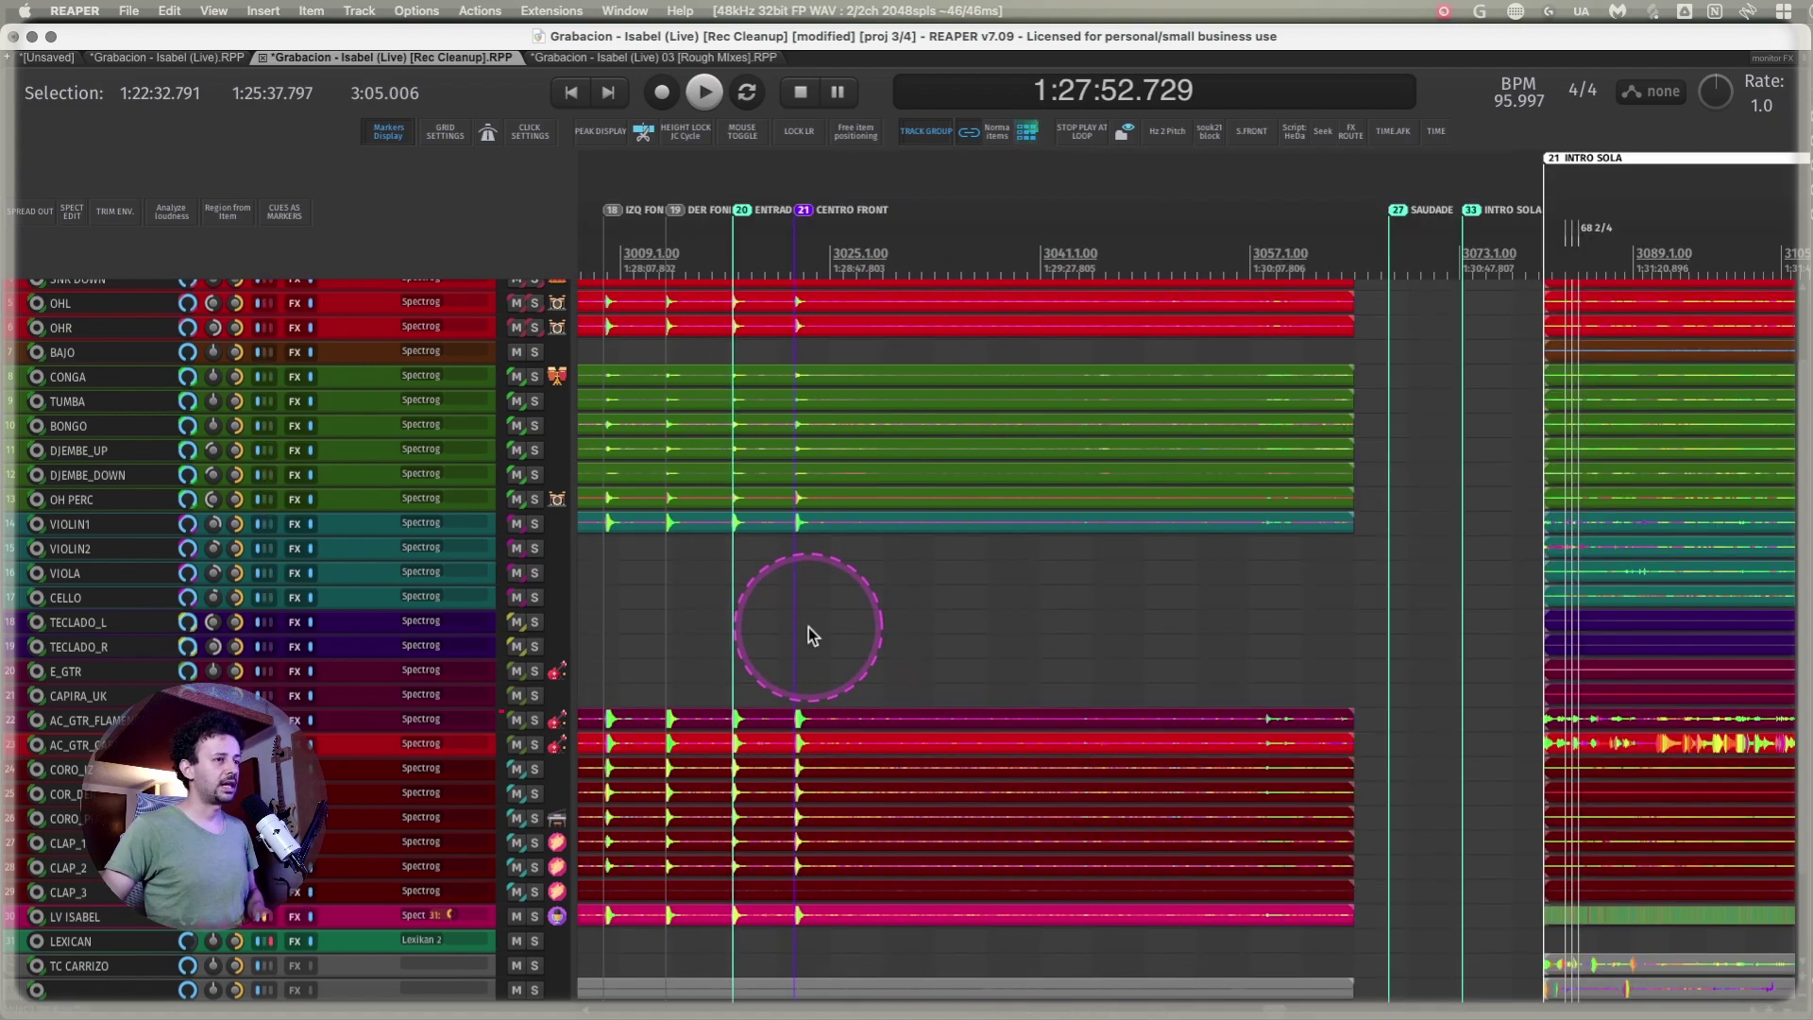
pyautogui.hscroll(-15, 808, 627)
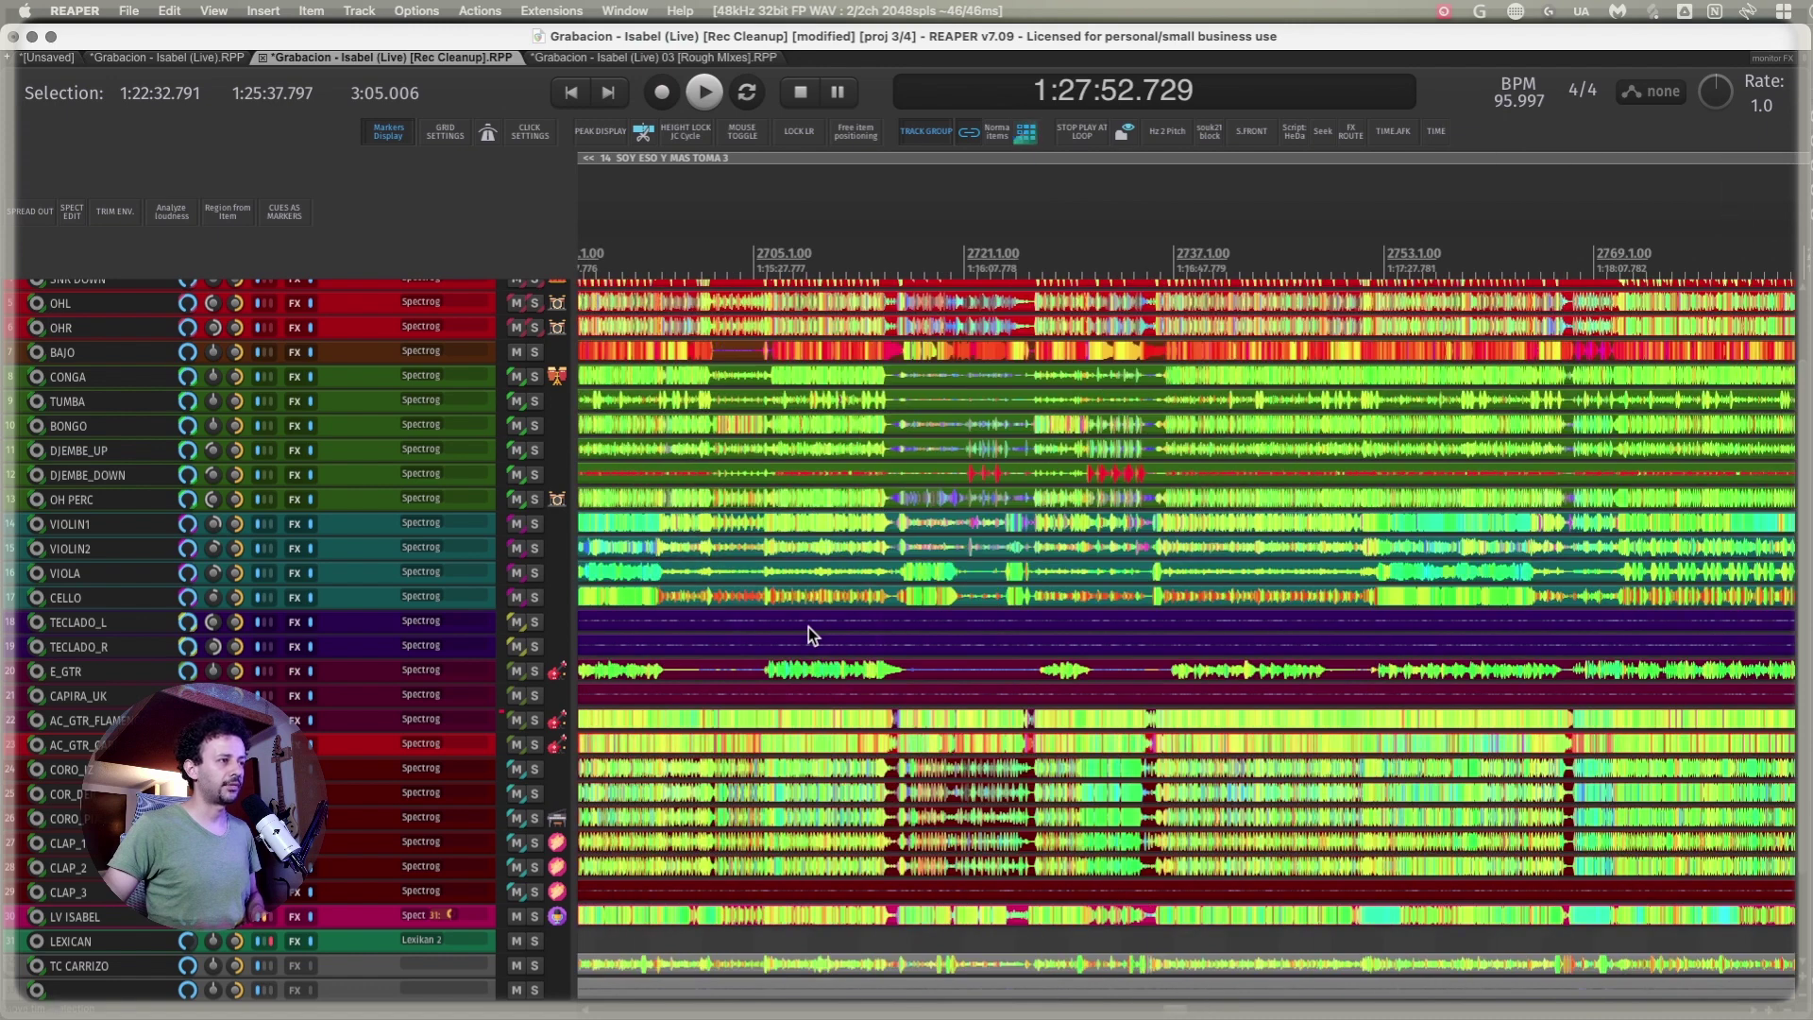
pyautogui.hscroll(-5, 808, 627)
pyautogui.press('z')
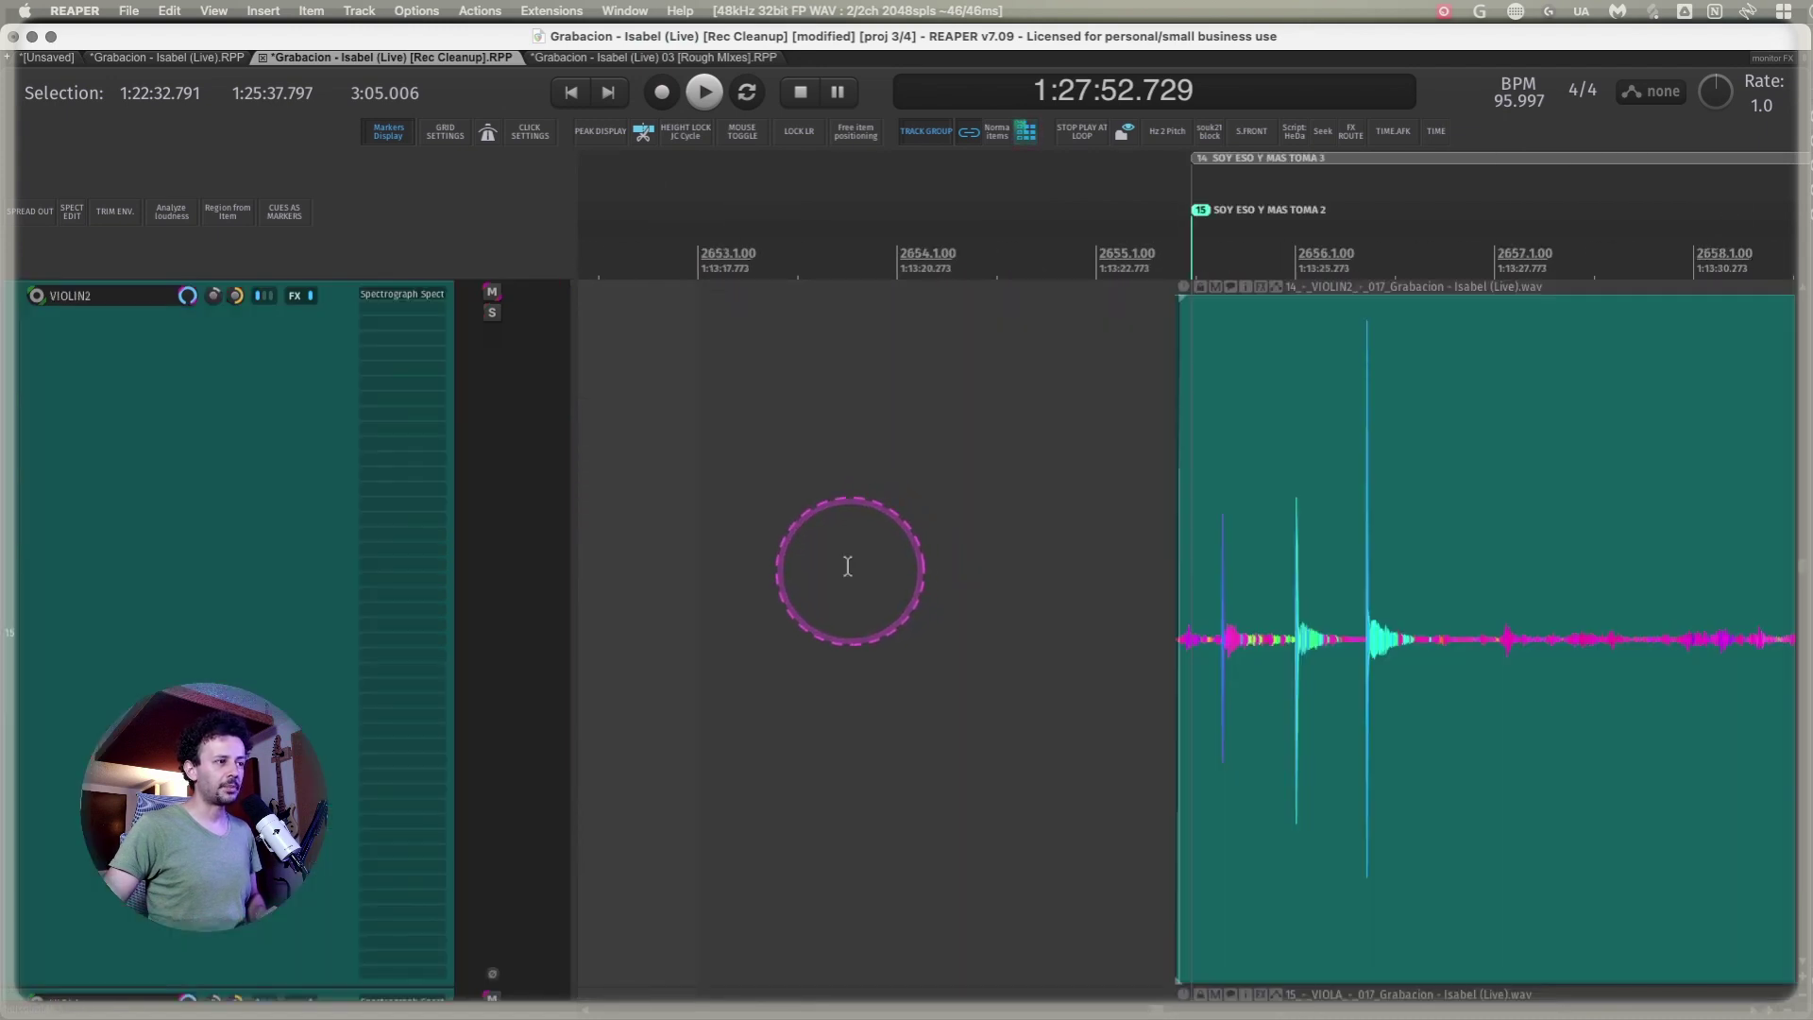
pyautogui.scroll(5, 1356, 564)
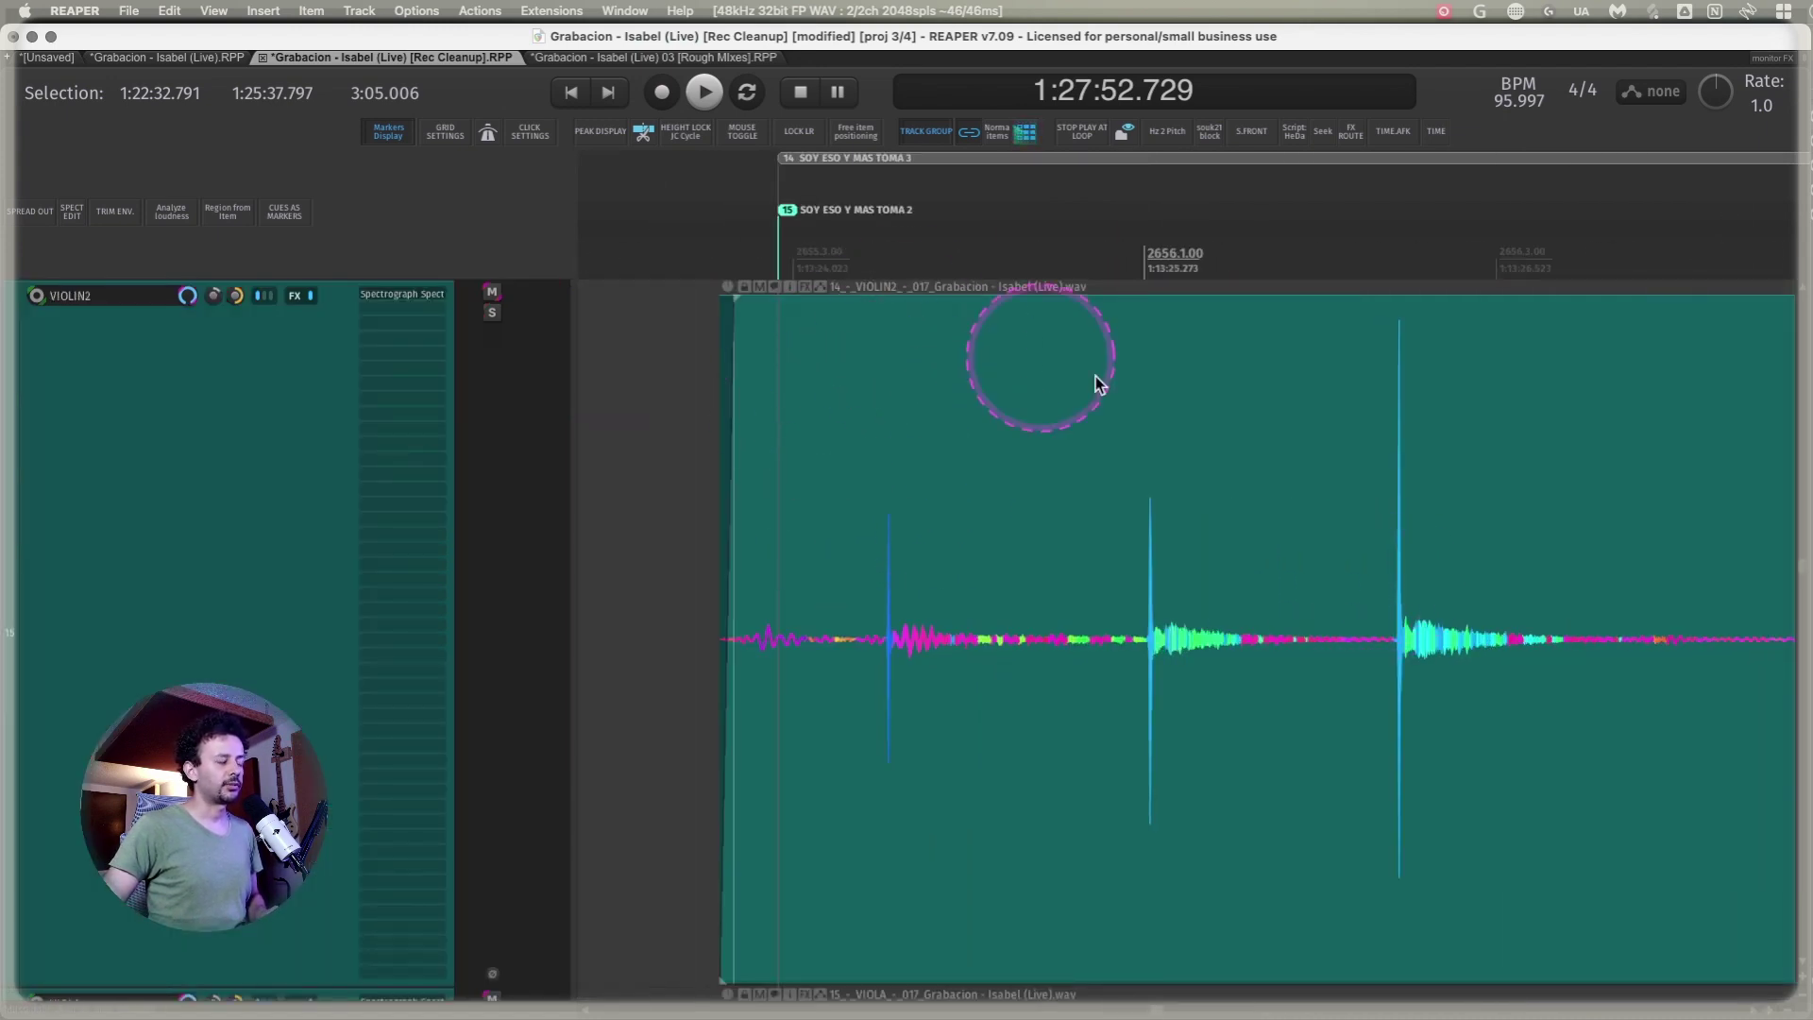
pyautogui.press('z')
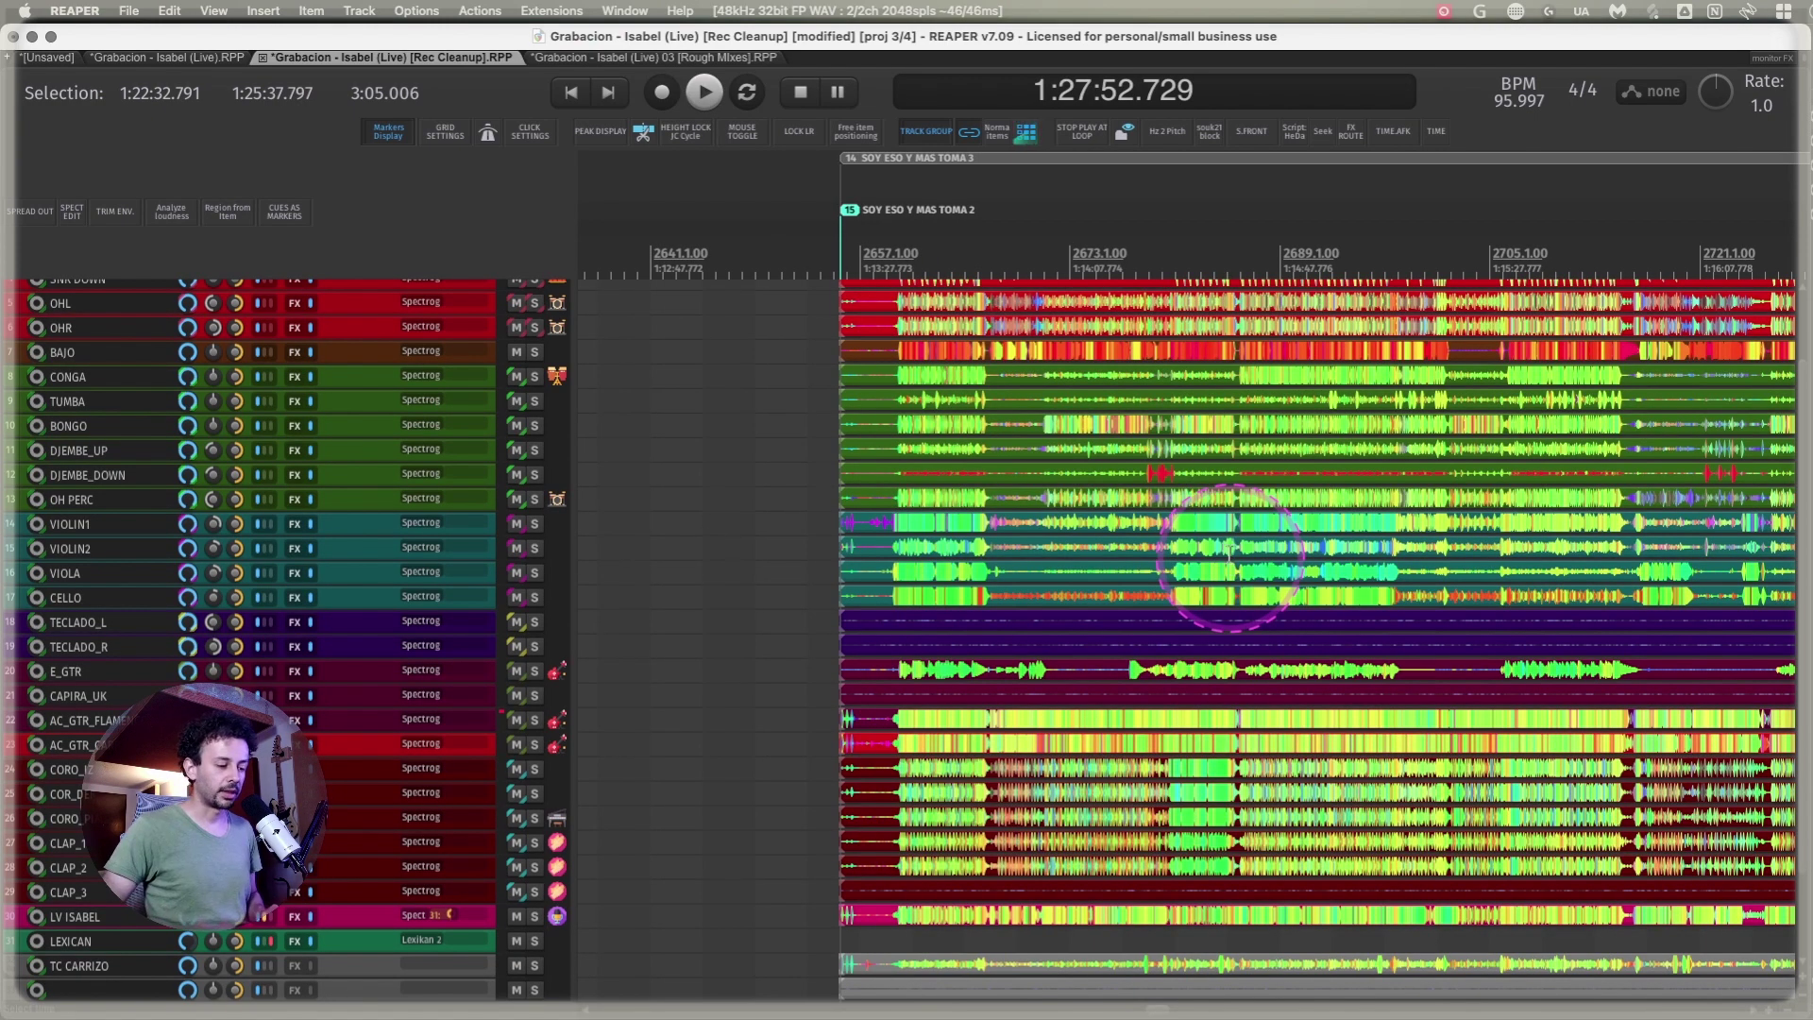
pyautogui.scroll(-4, 1296, 576)
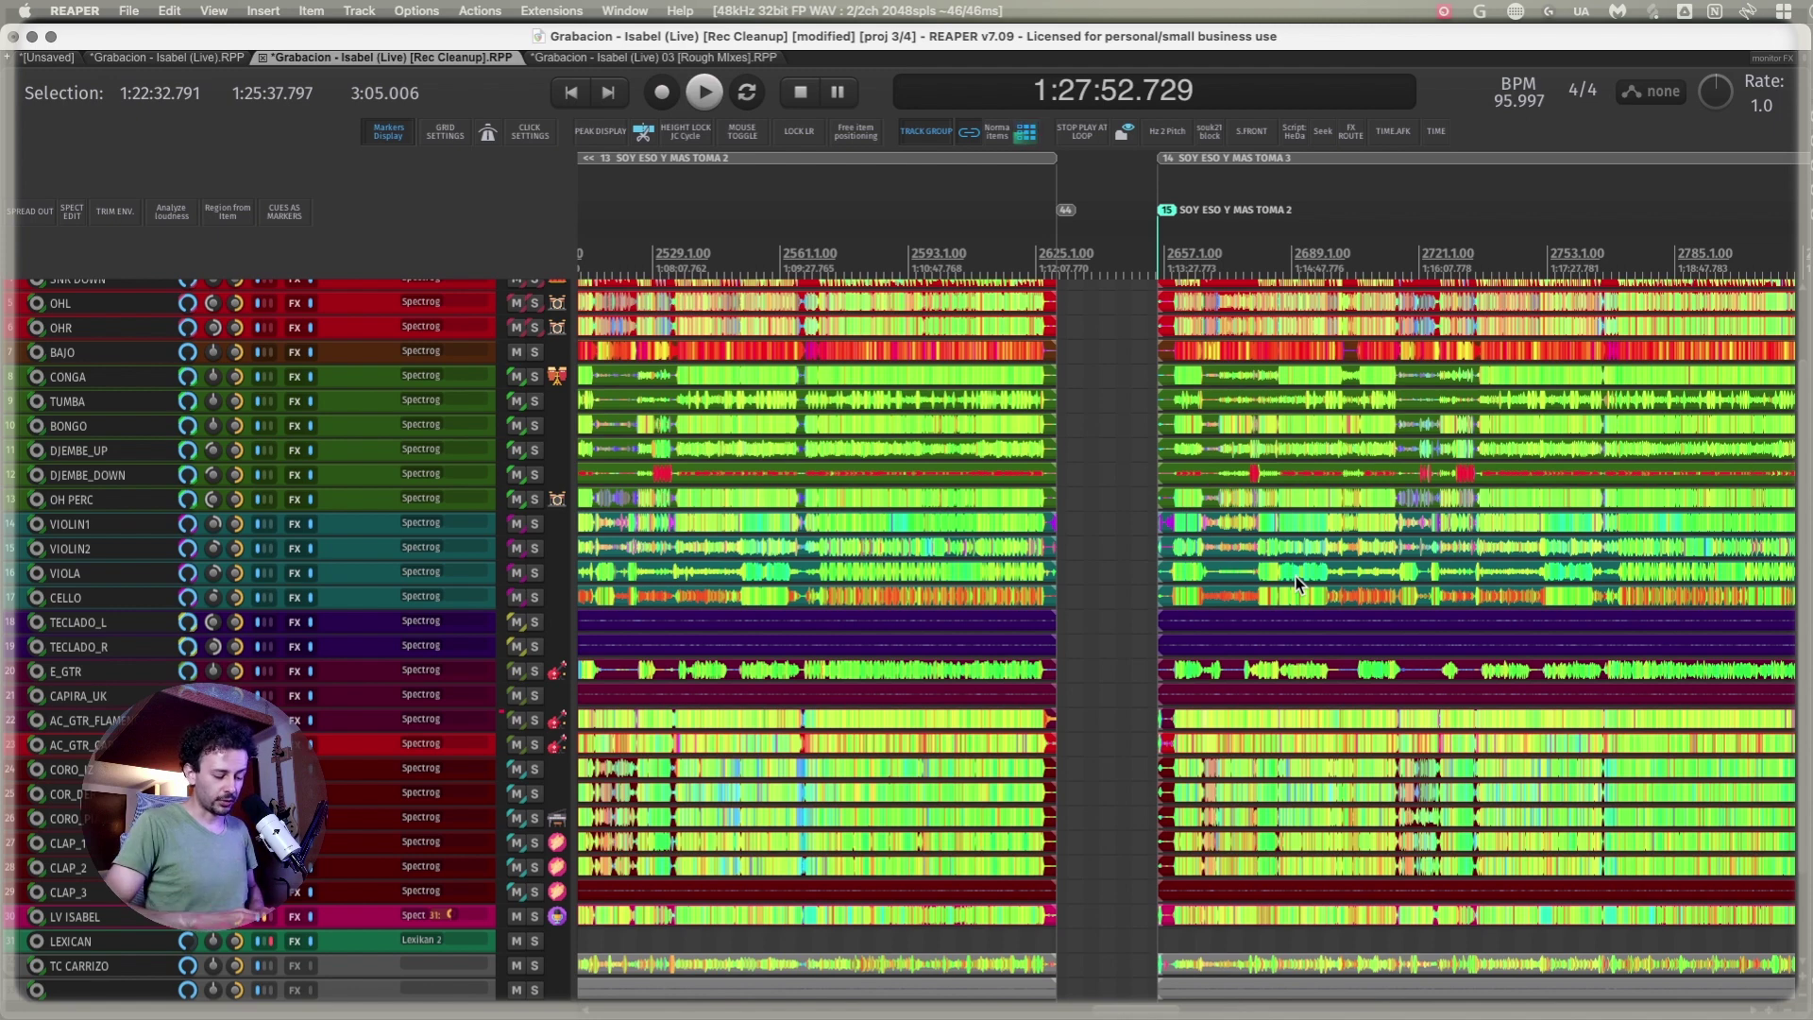
# - Render selected regions, assigning CAJON–OHR to MALA MUJER TOMA 1–3 in the Region Matrix
pyautogui.press('super+alt+r')
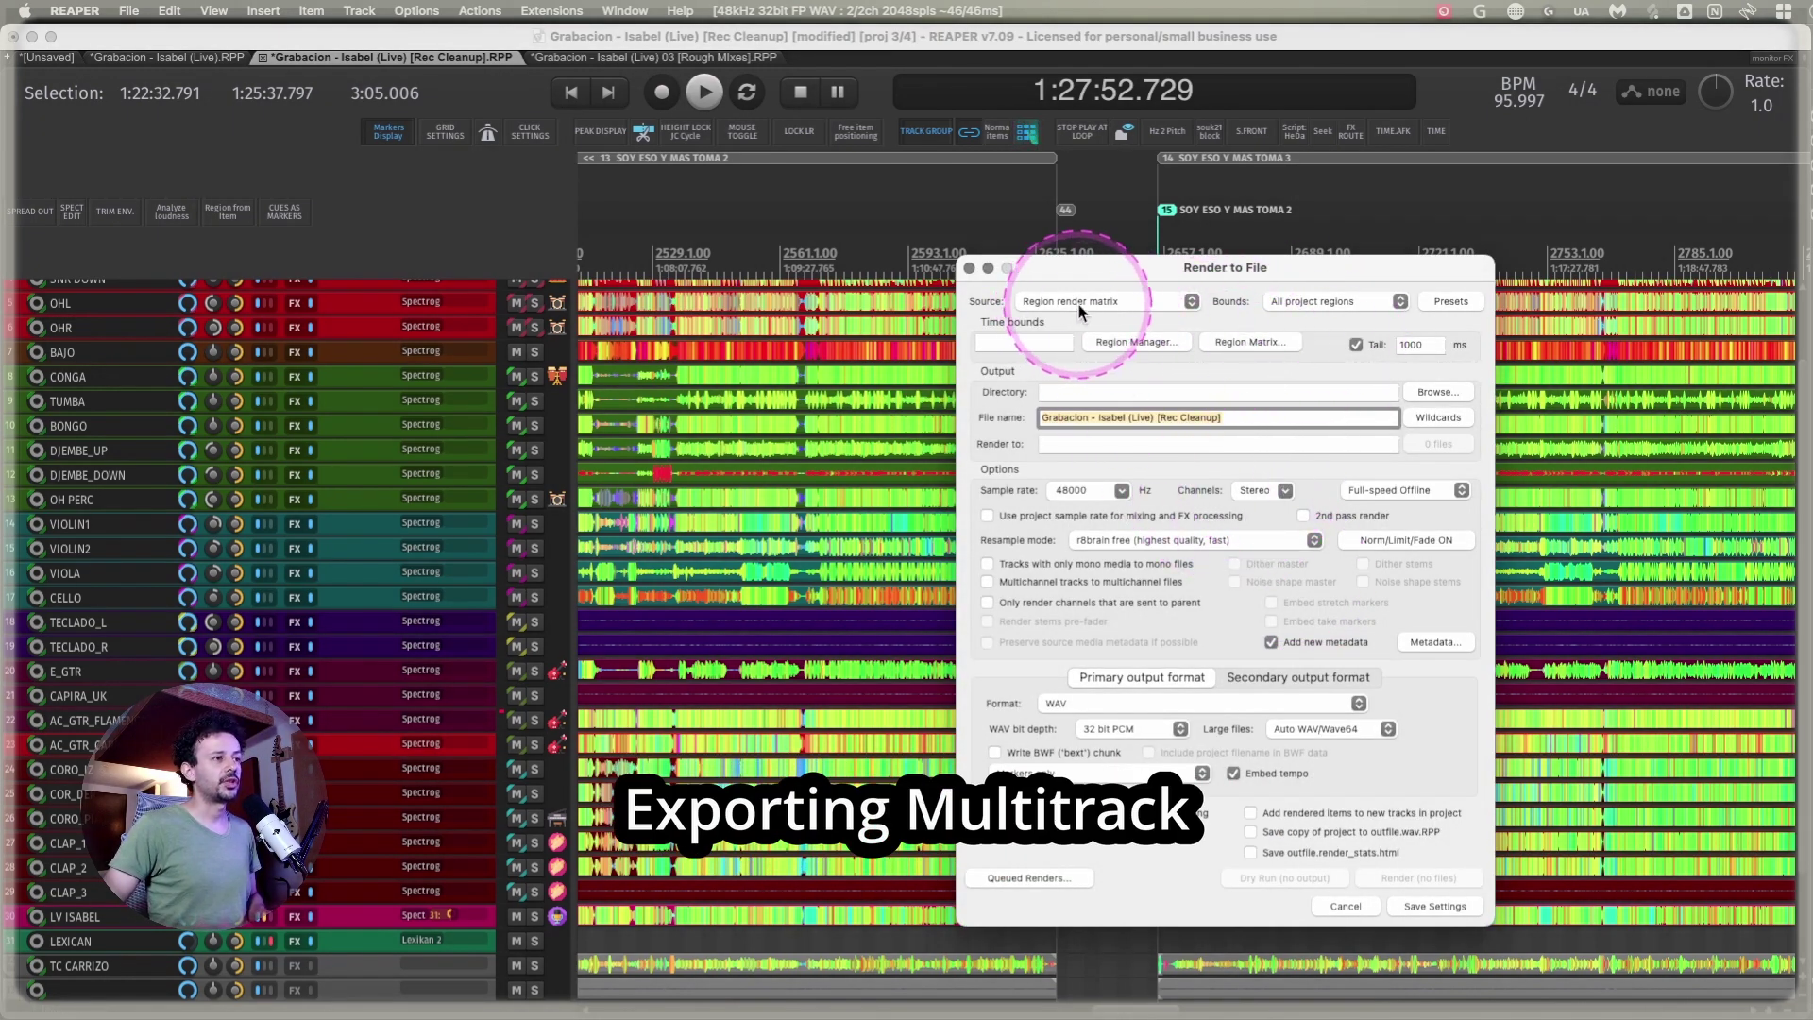
pyautogui.click(1268, 302)
pyautogui.click(1311, 319)
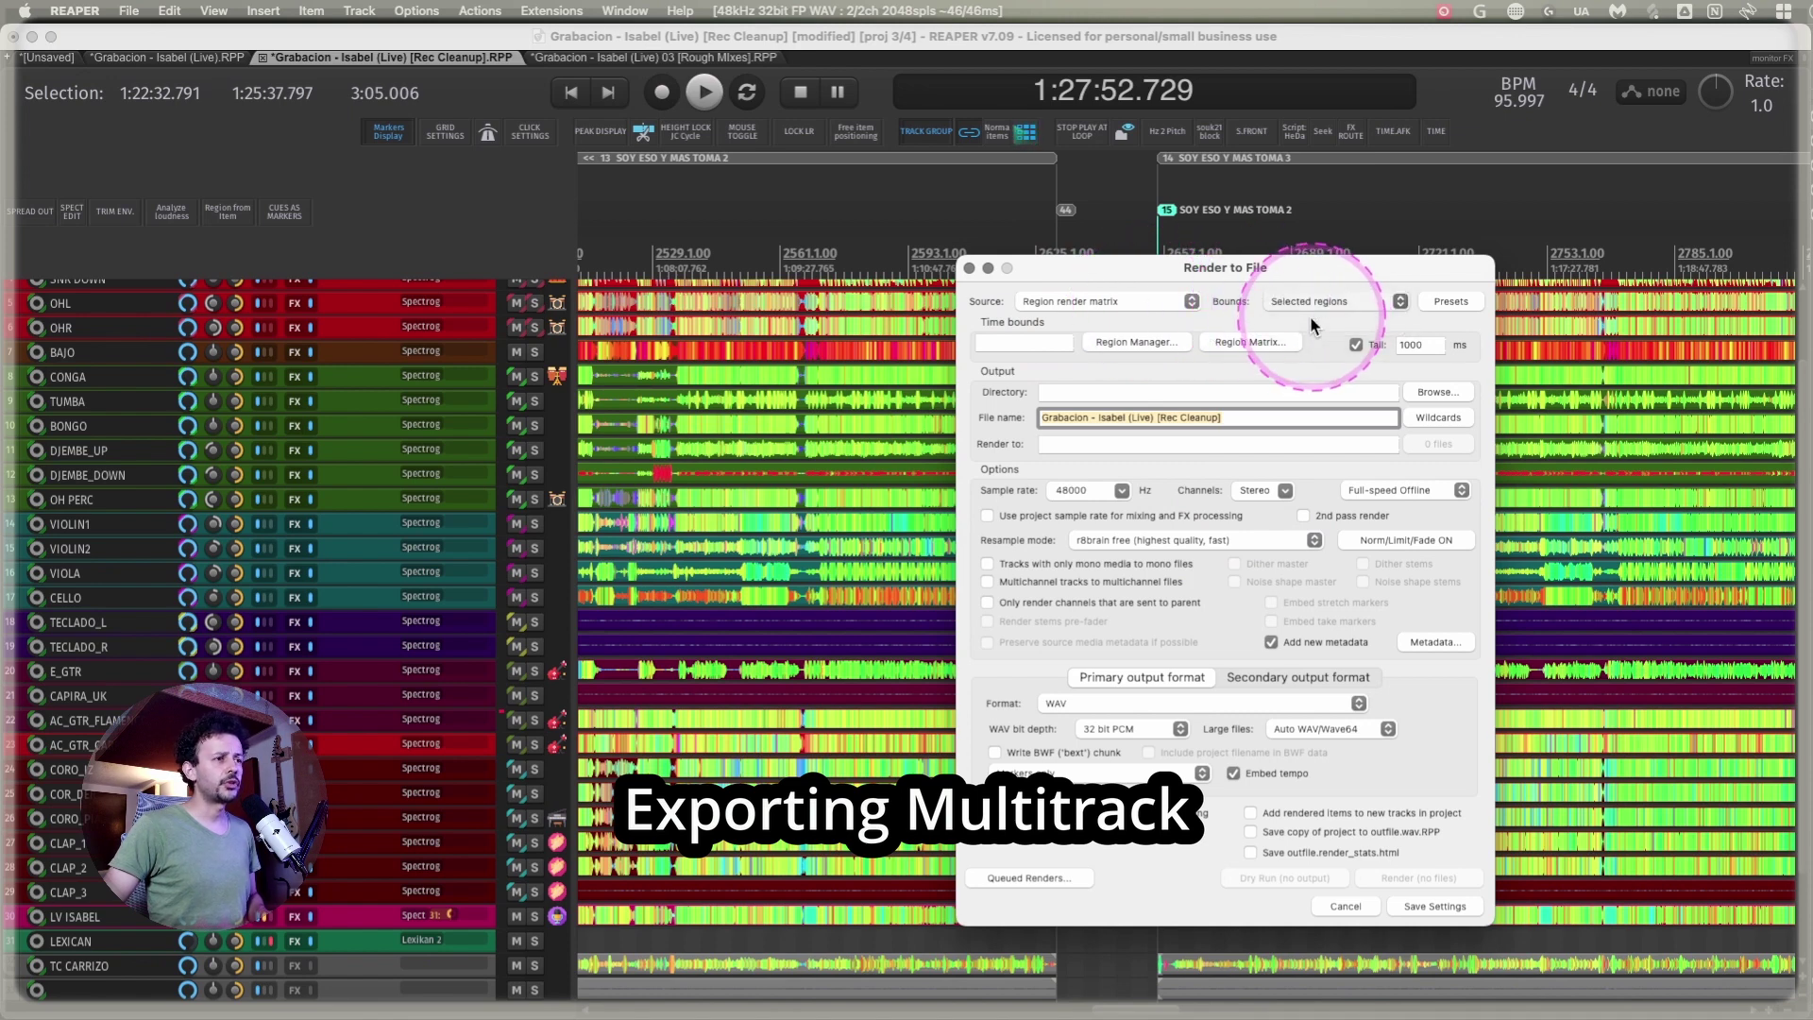
pyautogui.click(1239, 340)
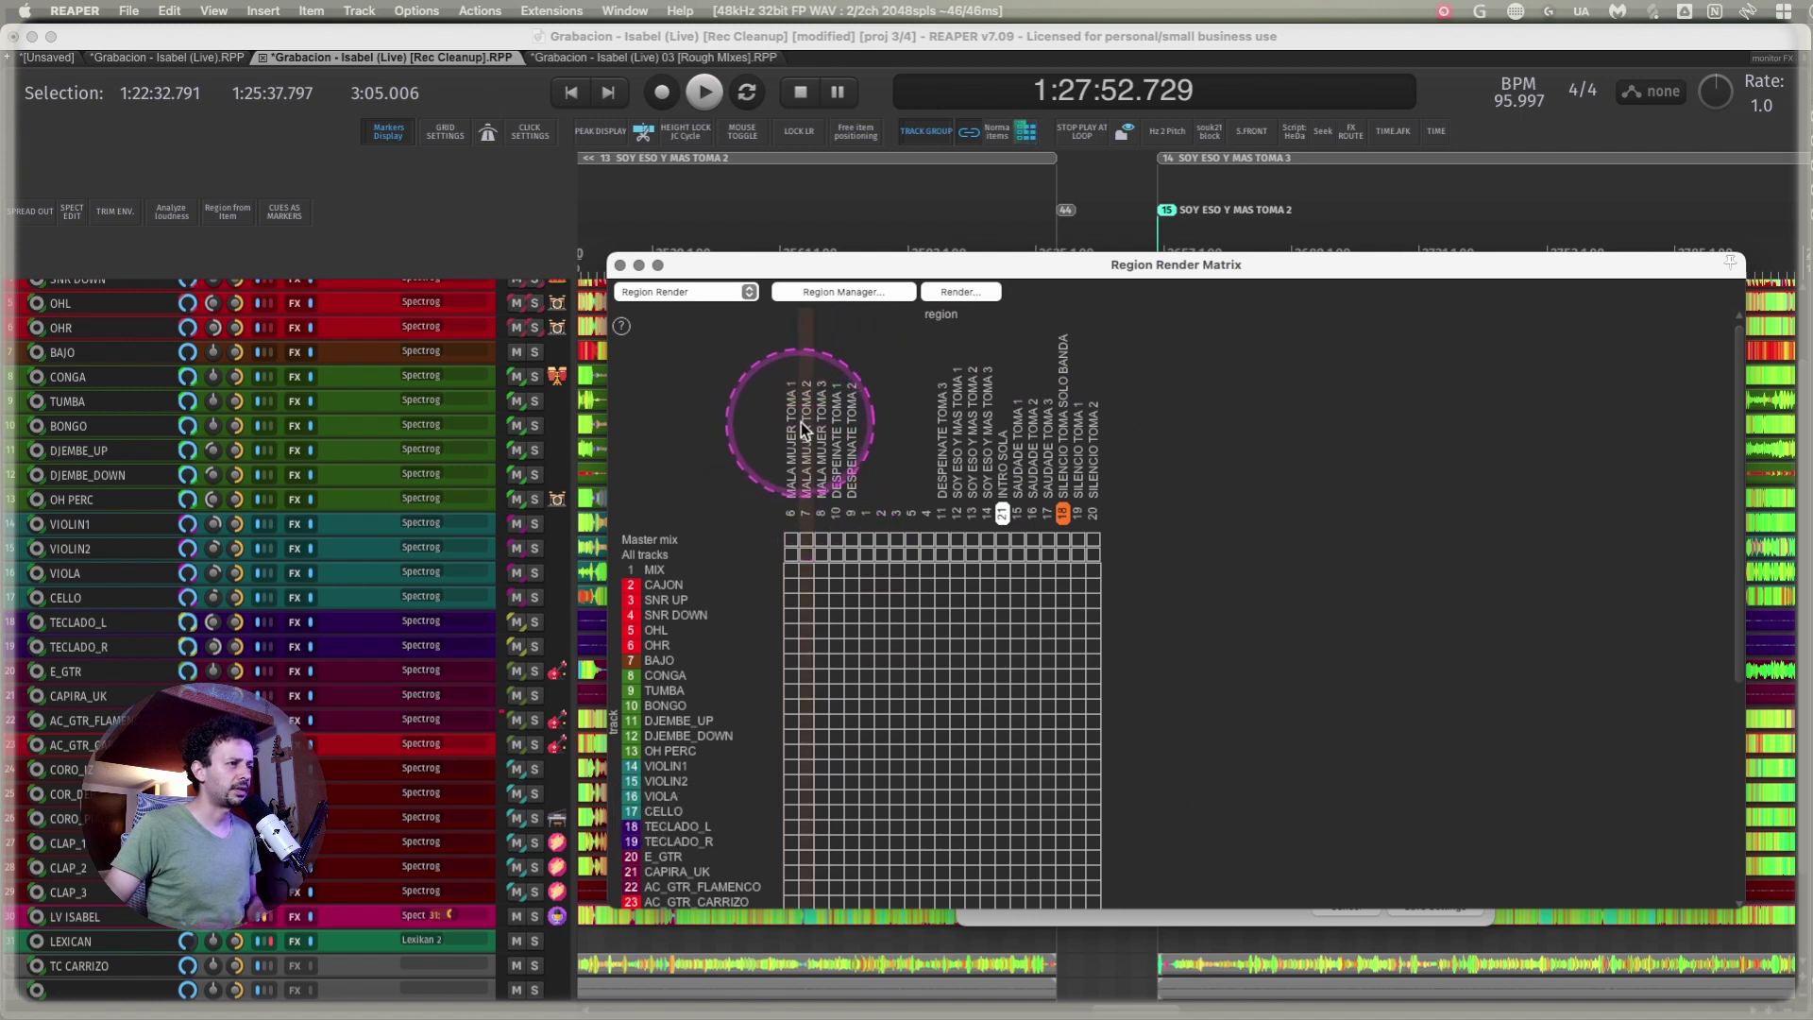
pyautogui.moveTo(792, 586)
pyautogui.mouseDown()
pyautogui.moveTo(790, 638)
pyautogui.moveTo(822, 646)
pyautogui.mouseUp()
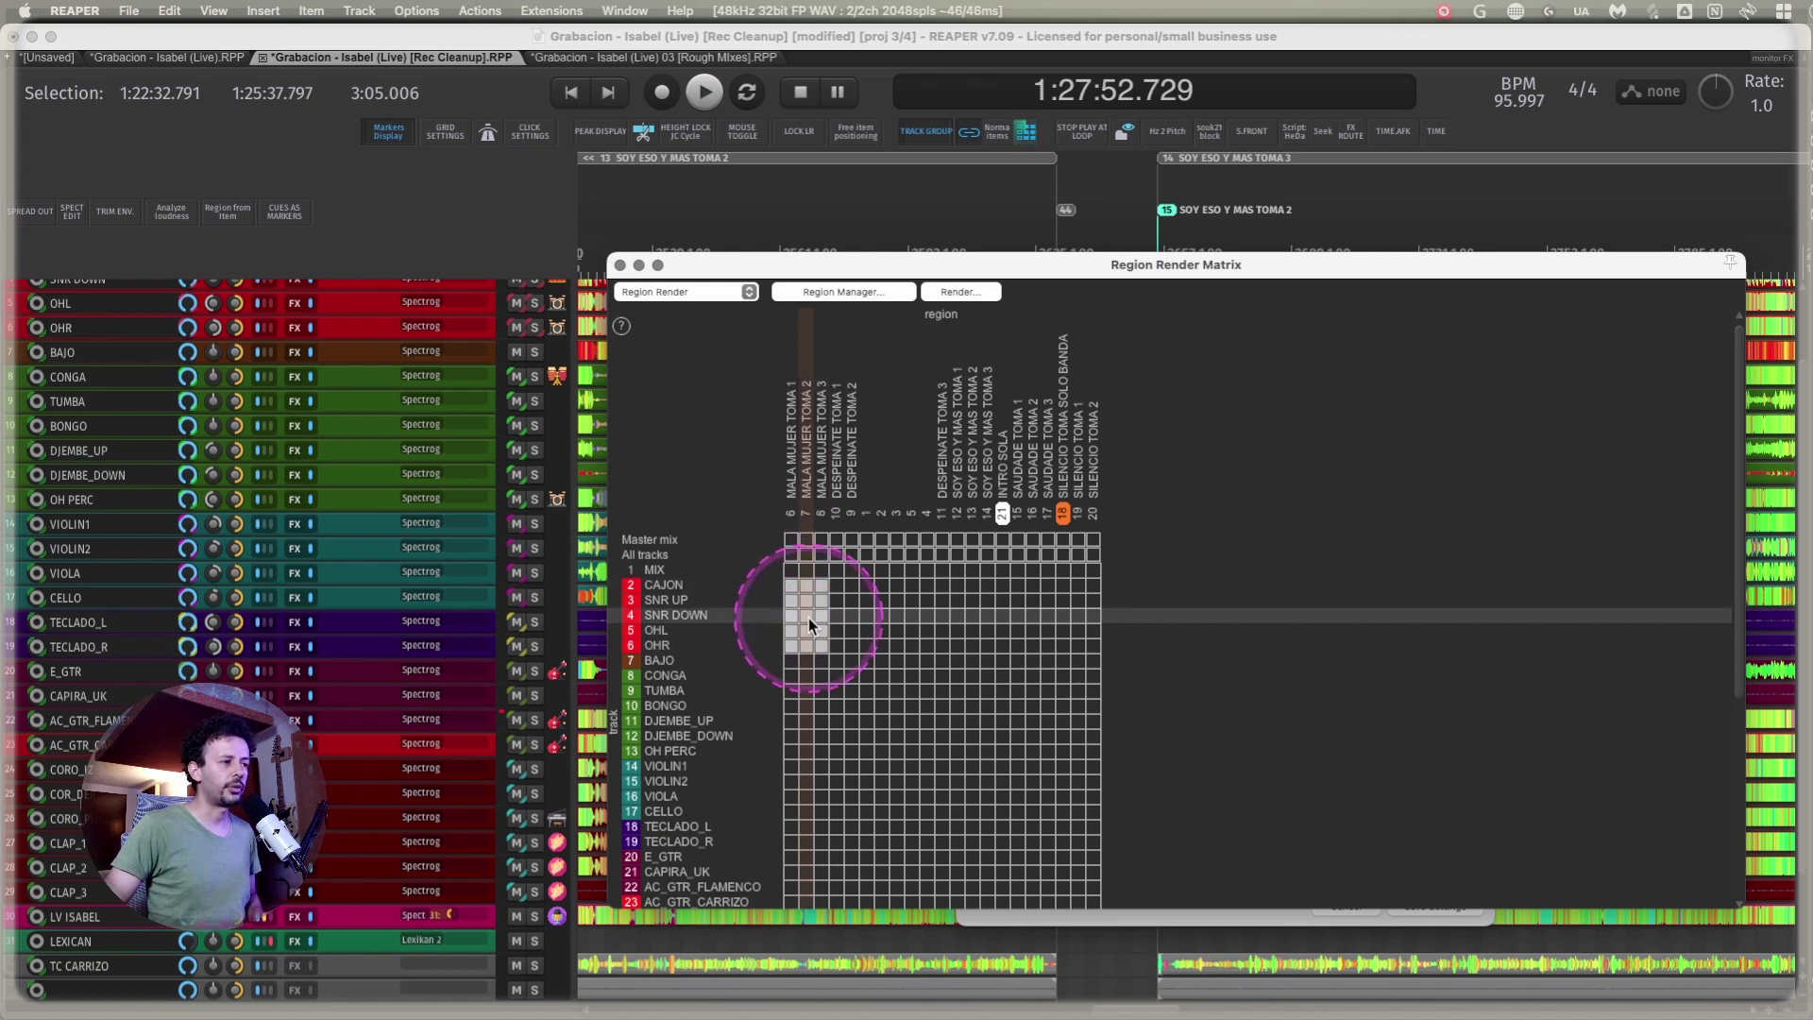
pyautogui.click(620, 266)
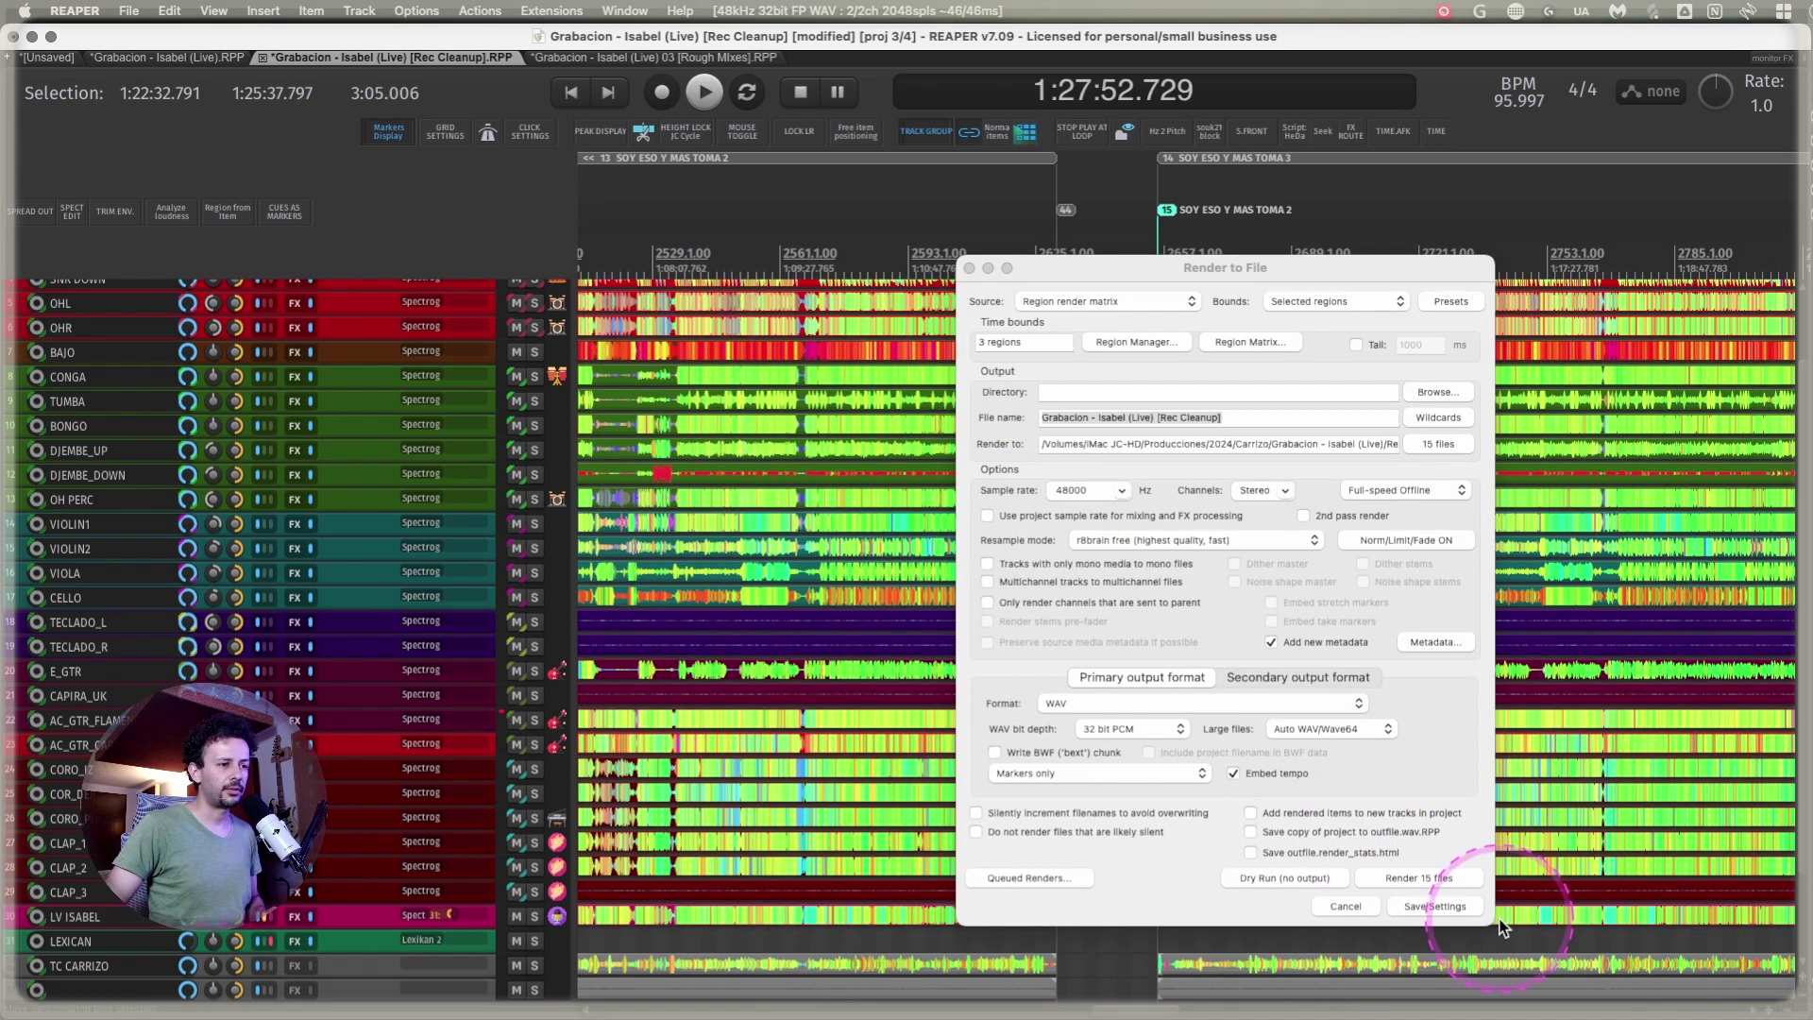
# - Save render settings, disable normalization, set true-peak brickwall to -.3 dB and fade-in to 50 ms
pyautogui.click(1437, 907)
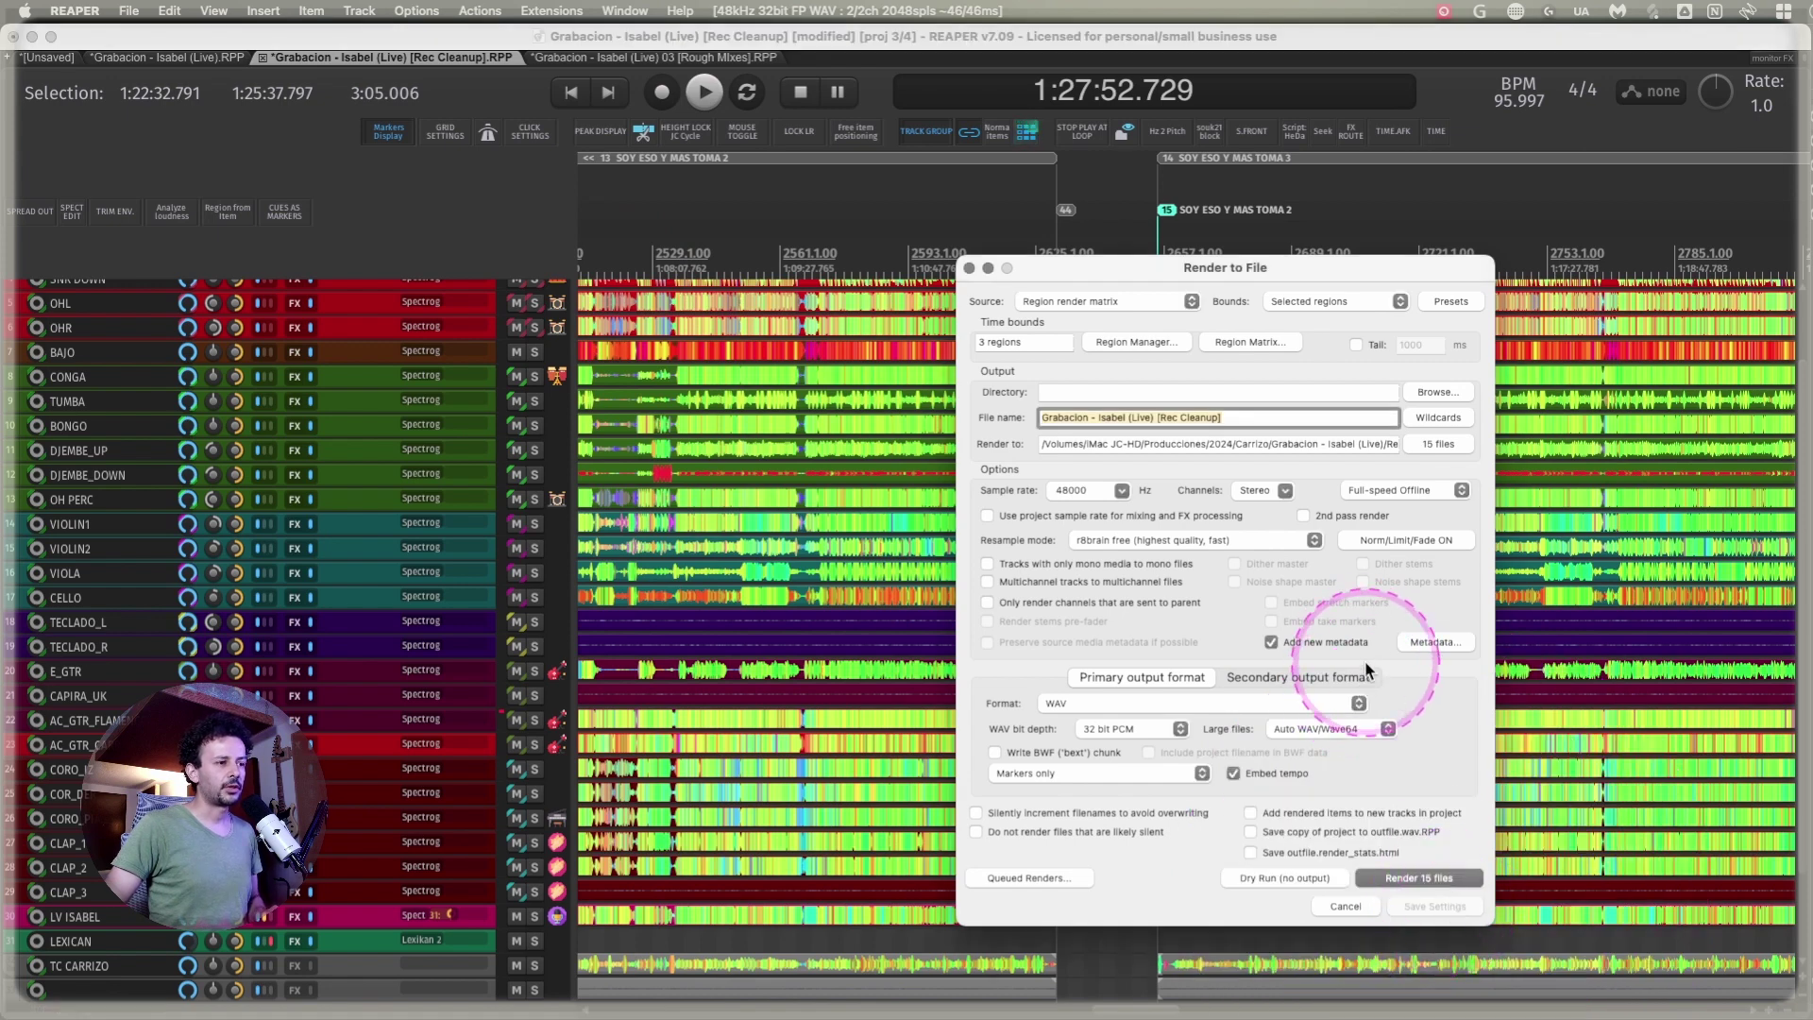
pyautogui.click(1411, 540)
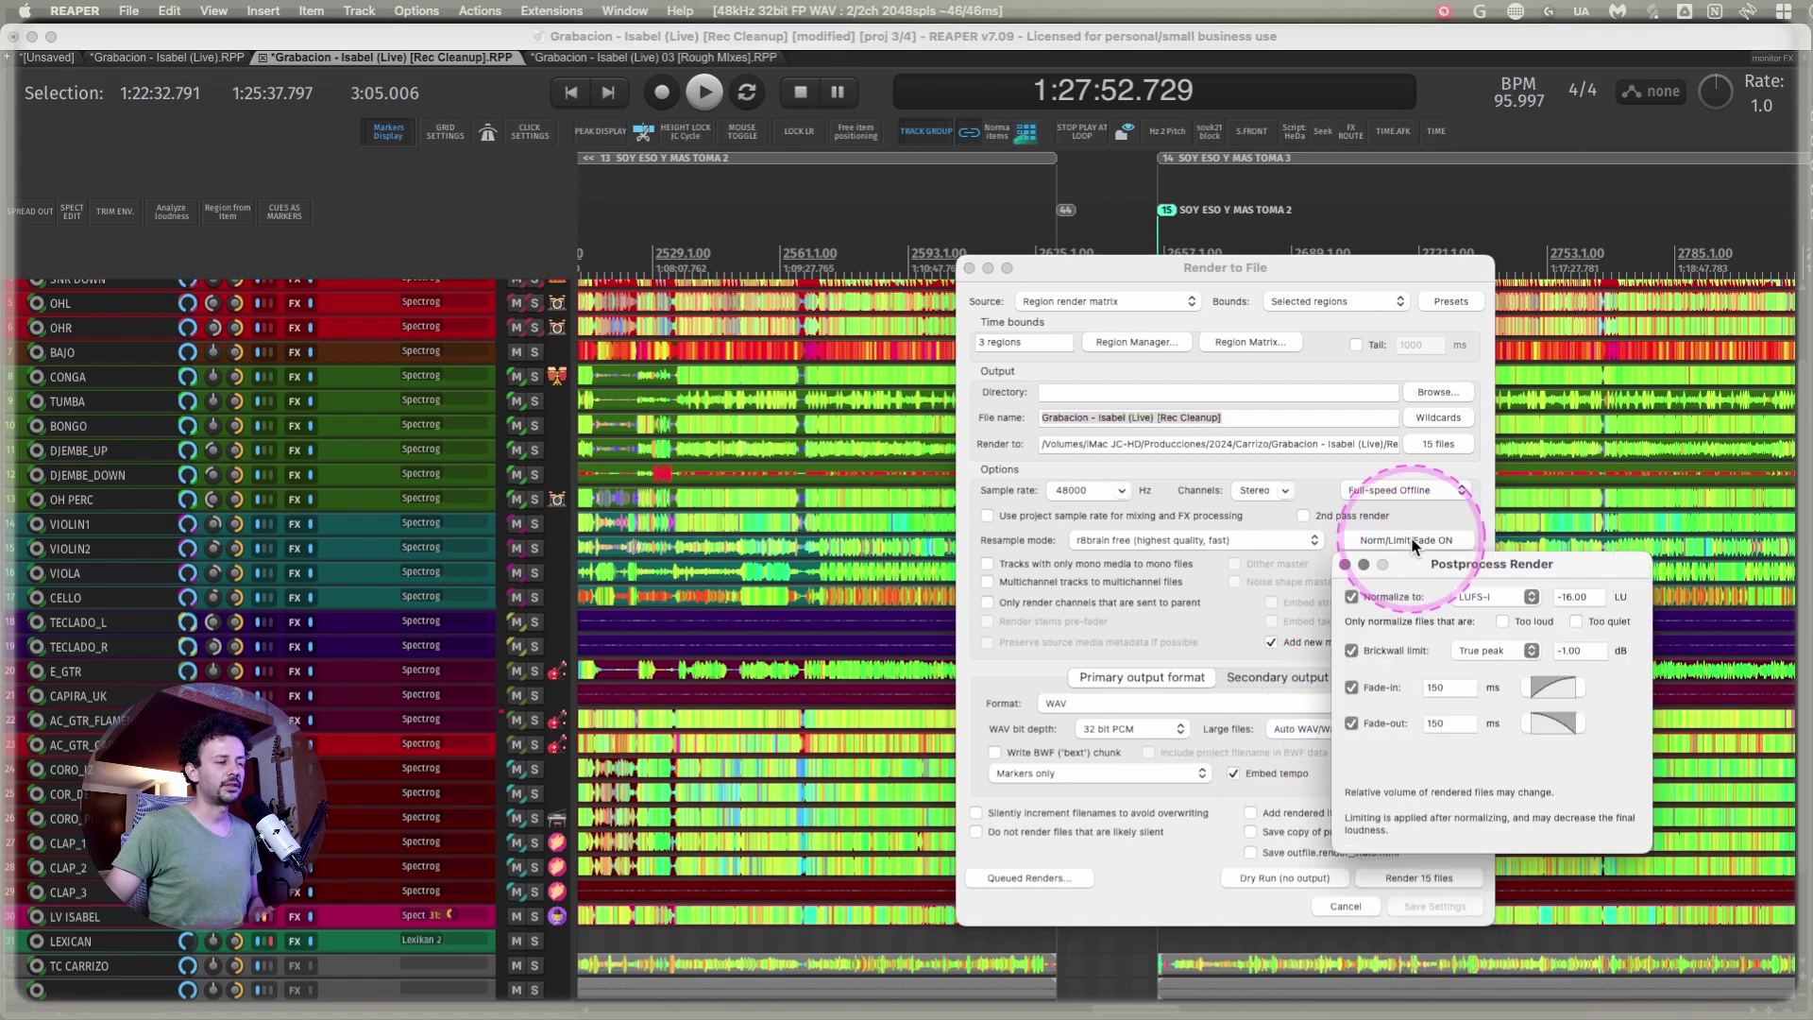
pyautogui.click(1353, 598)
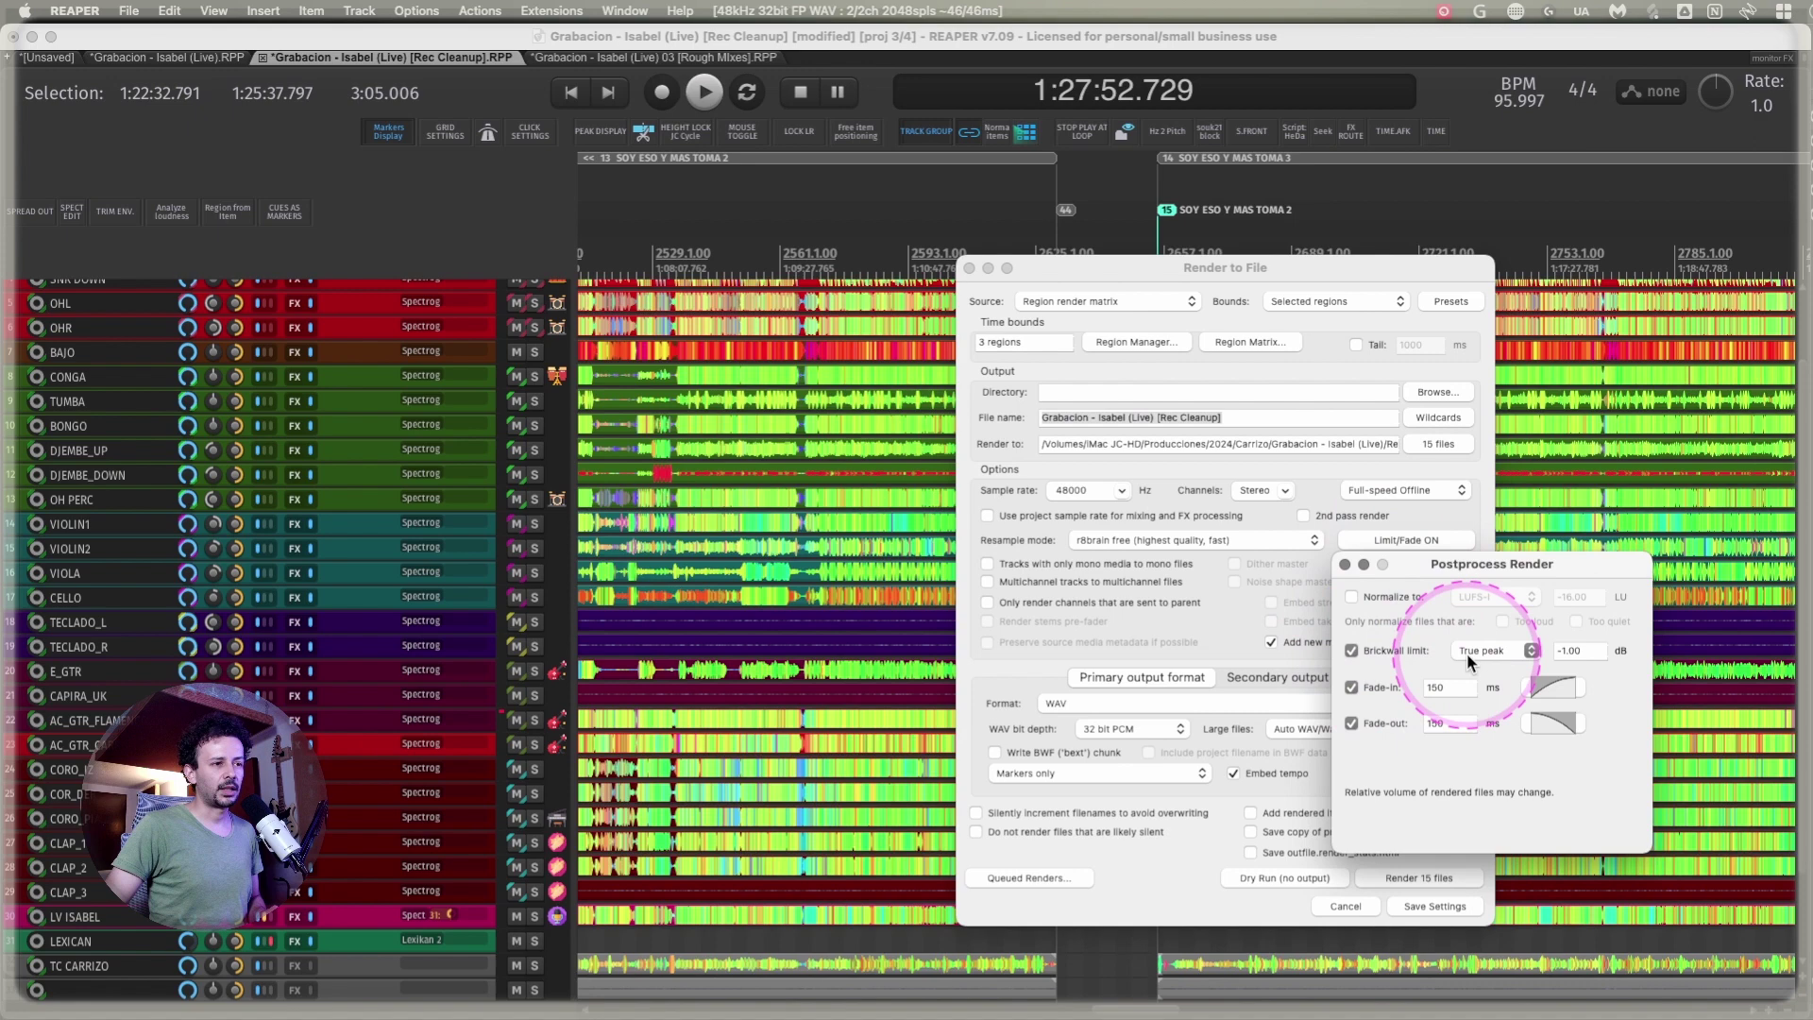
pyautogui.click(1558, 651)
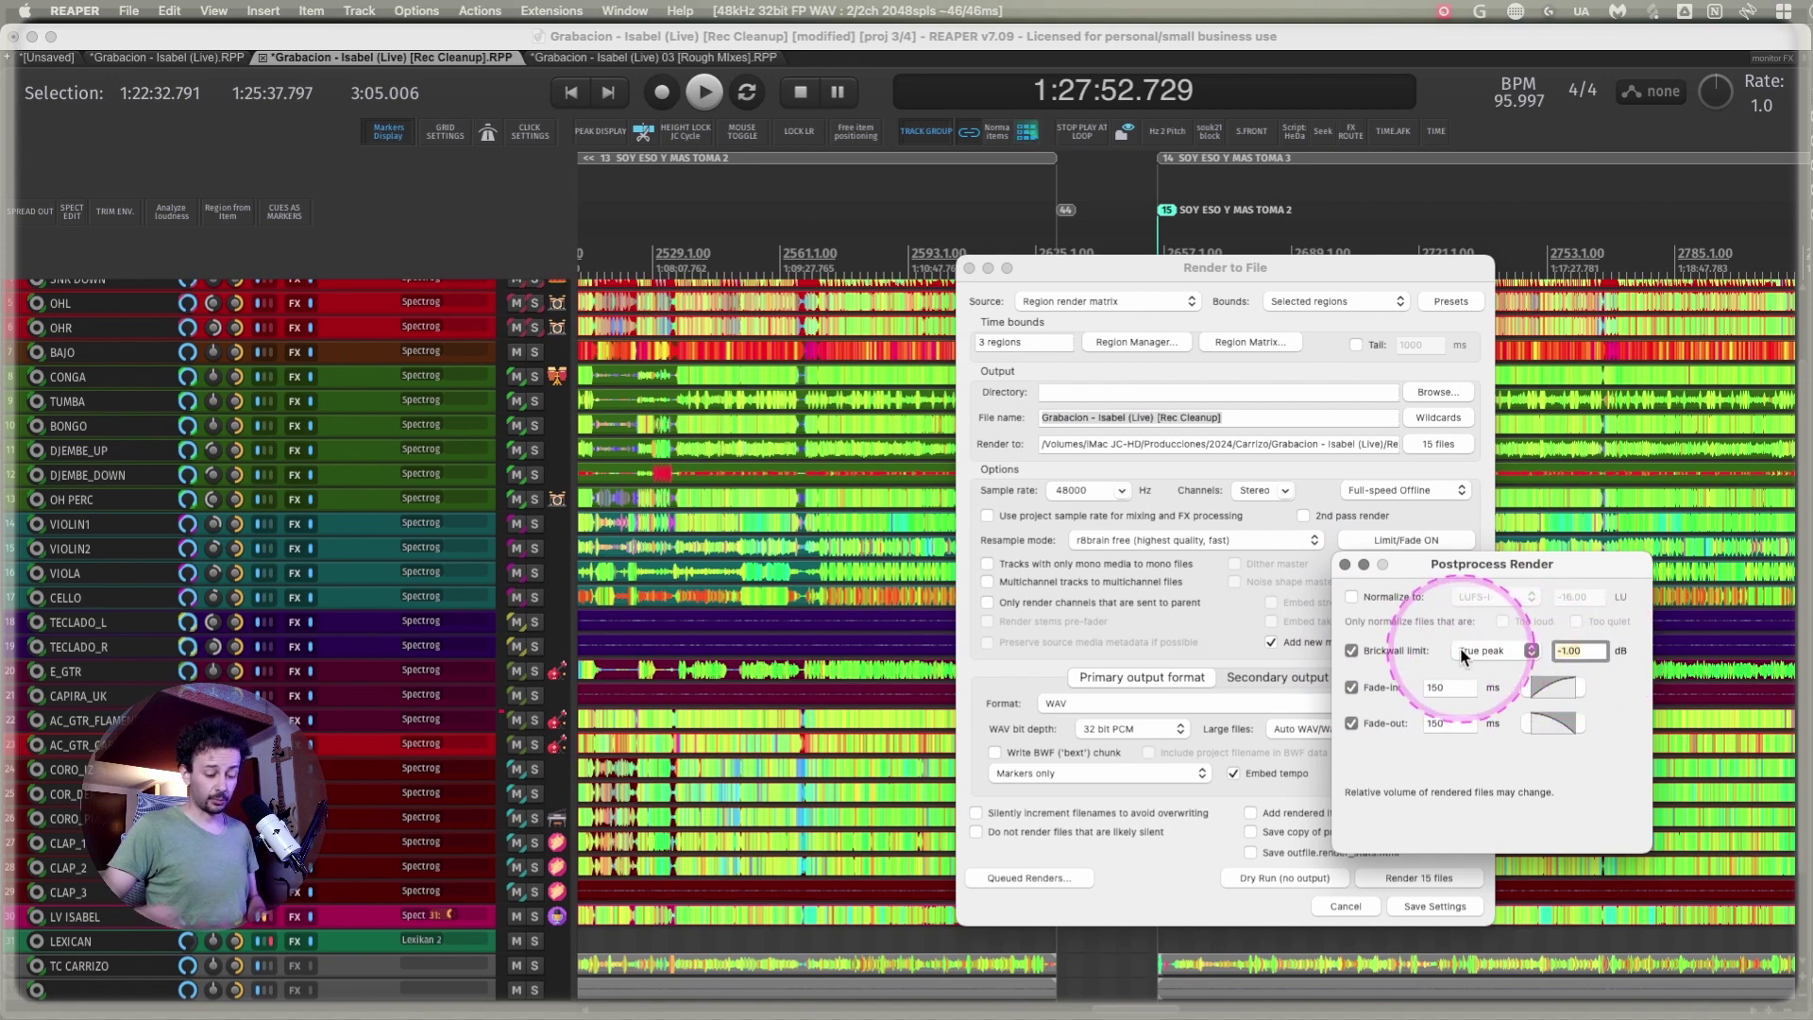
pyautogui.write('-.3')
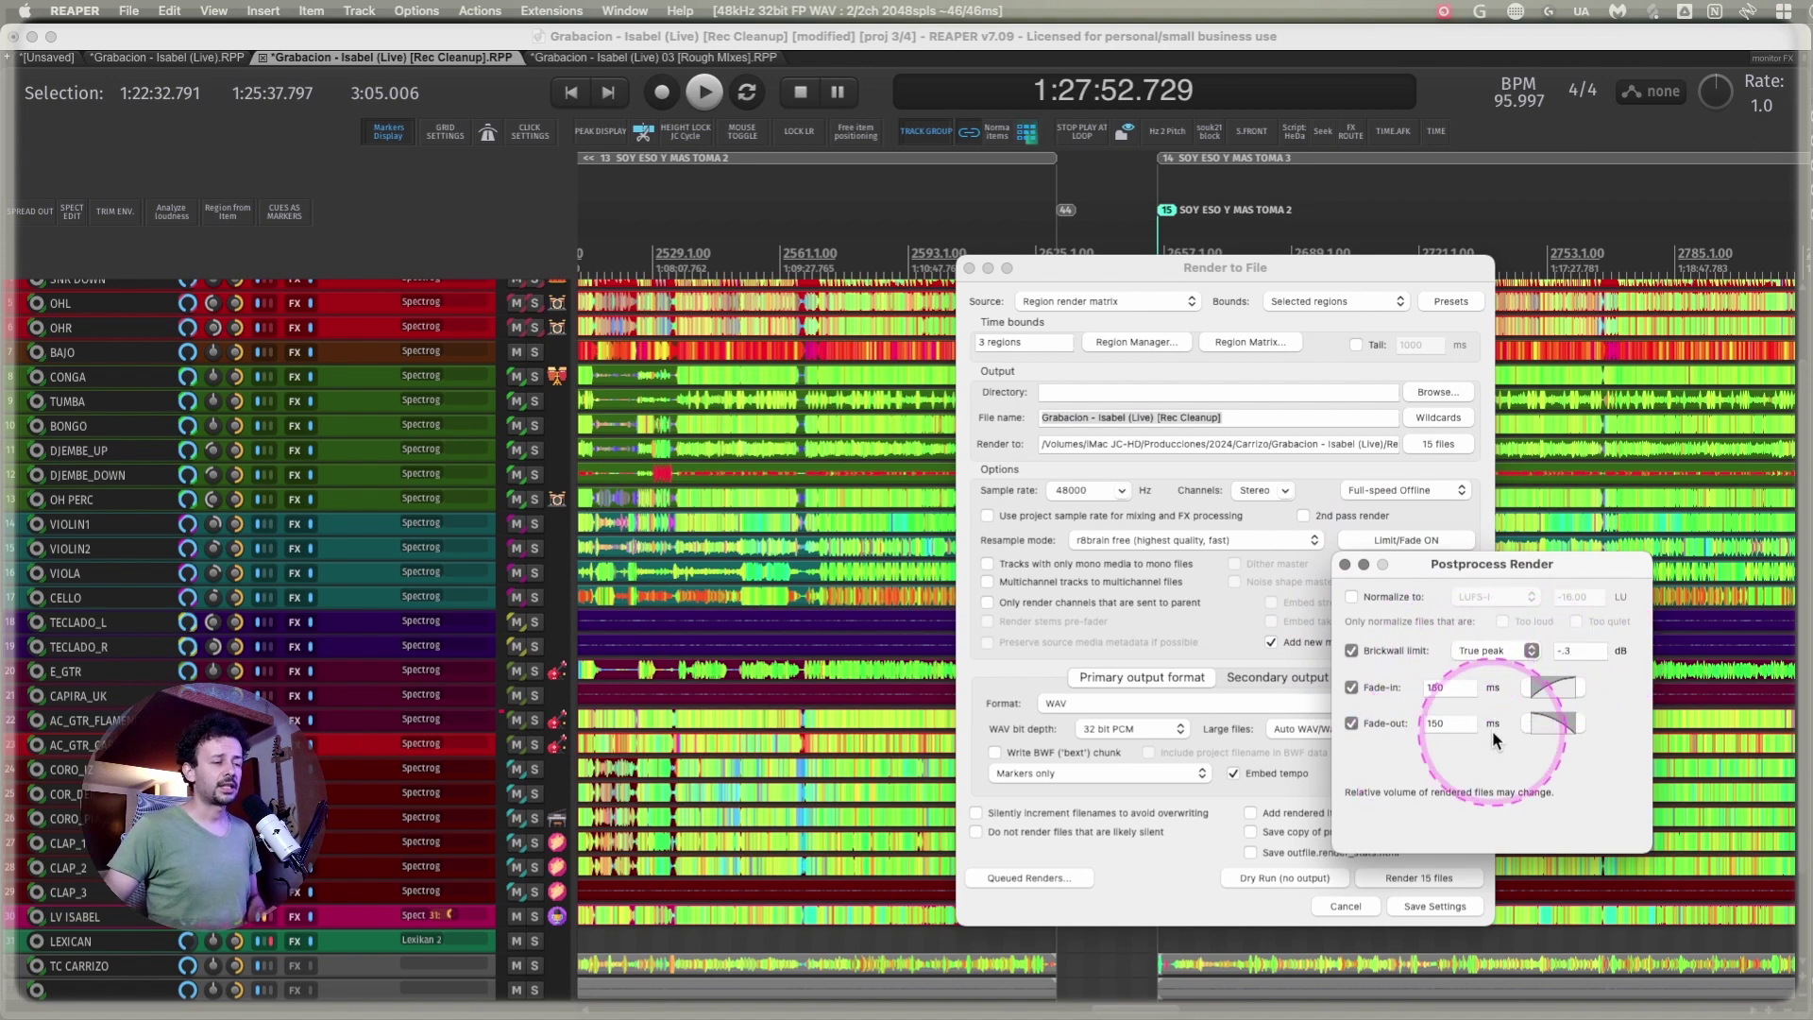
pyautogui.click(1447, 688)
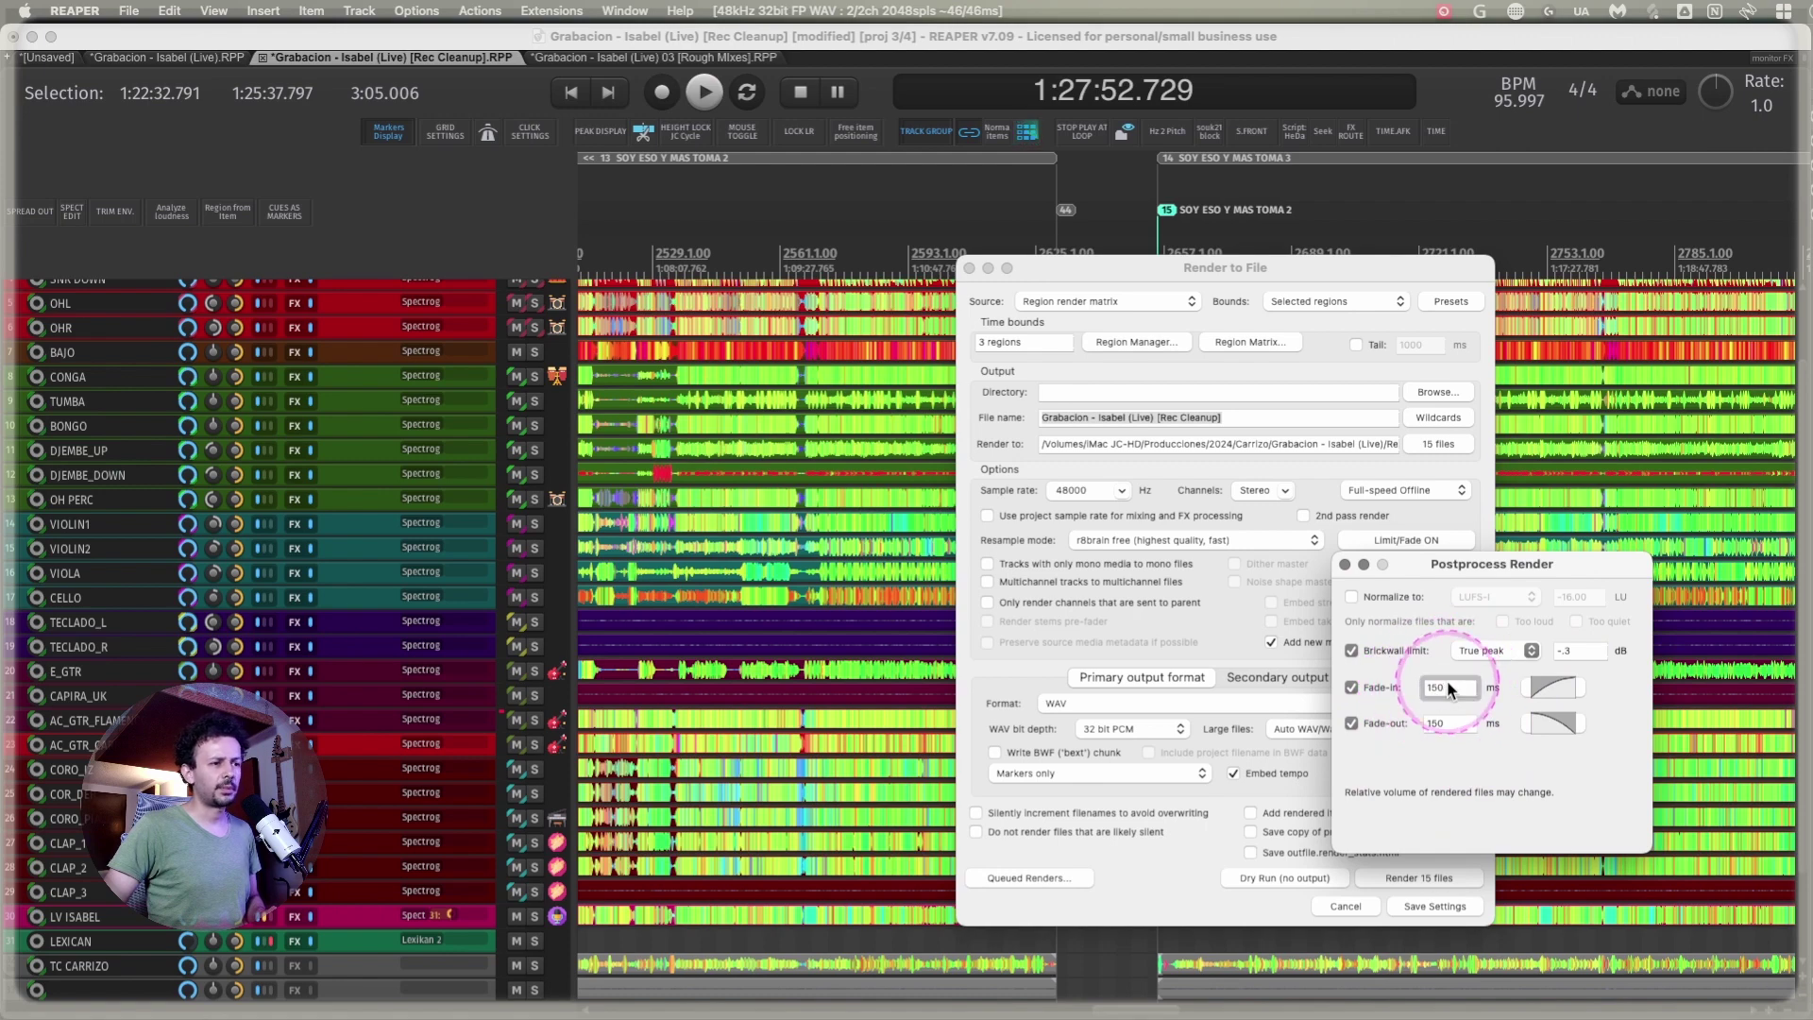
pyautogui.write('50')
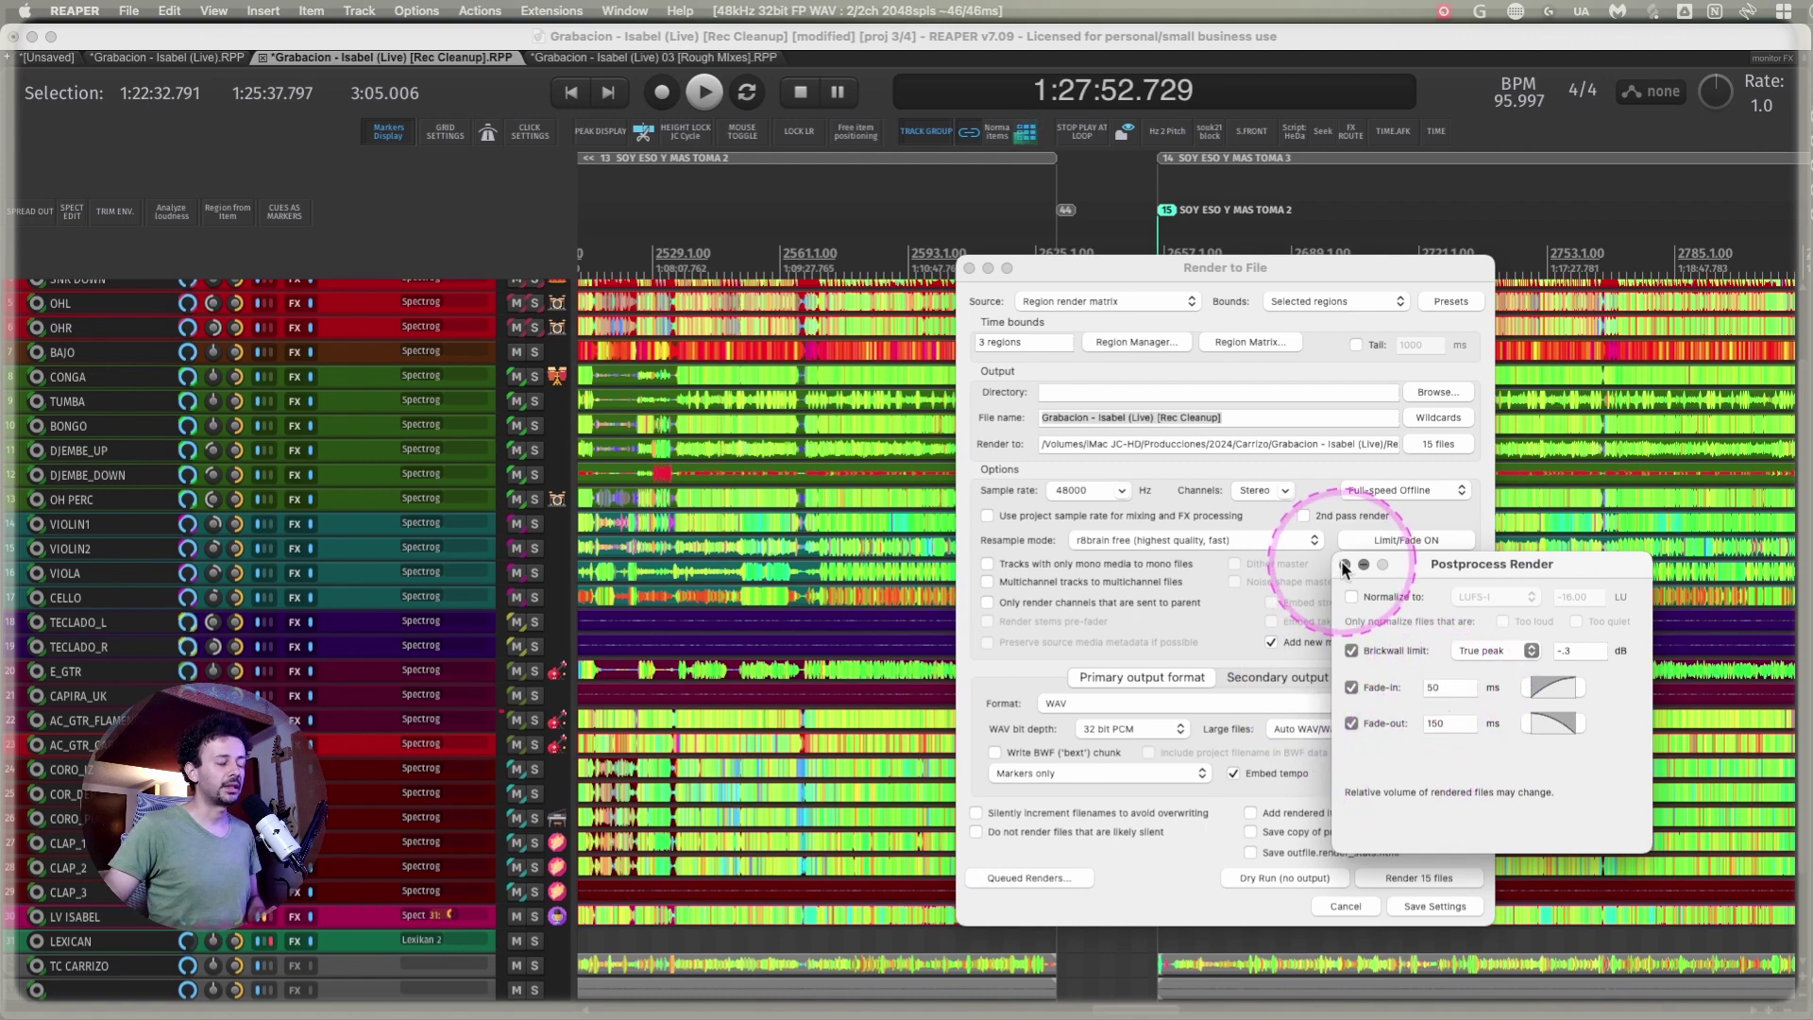
# - Build the render file name from $region, $tracknumber and $track wildcards
pyautogui.click(1344, 564)
pyautogui.click(1437, 417)
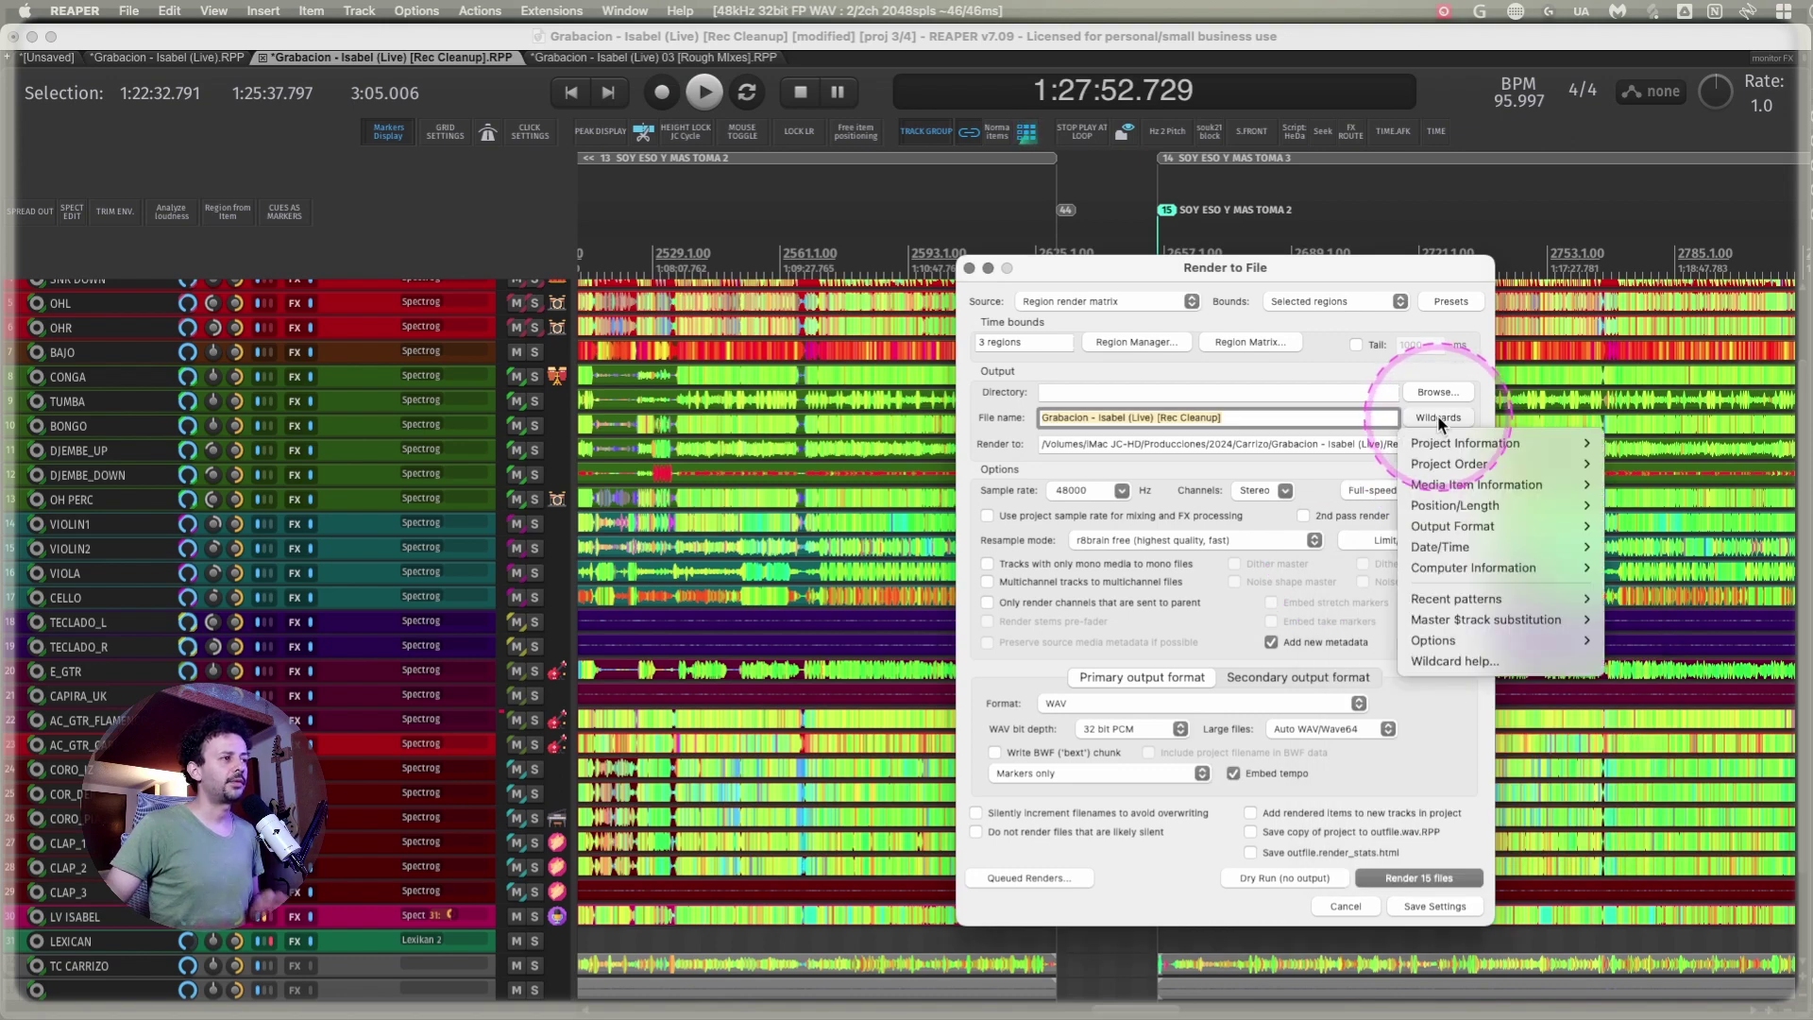
pyautogui.moveTo(1444, 440)
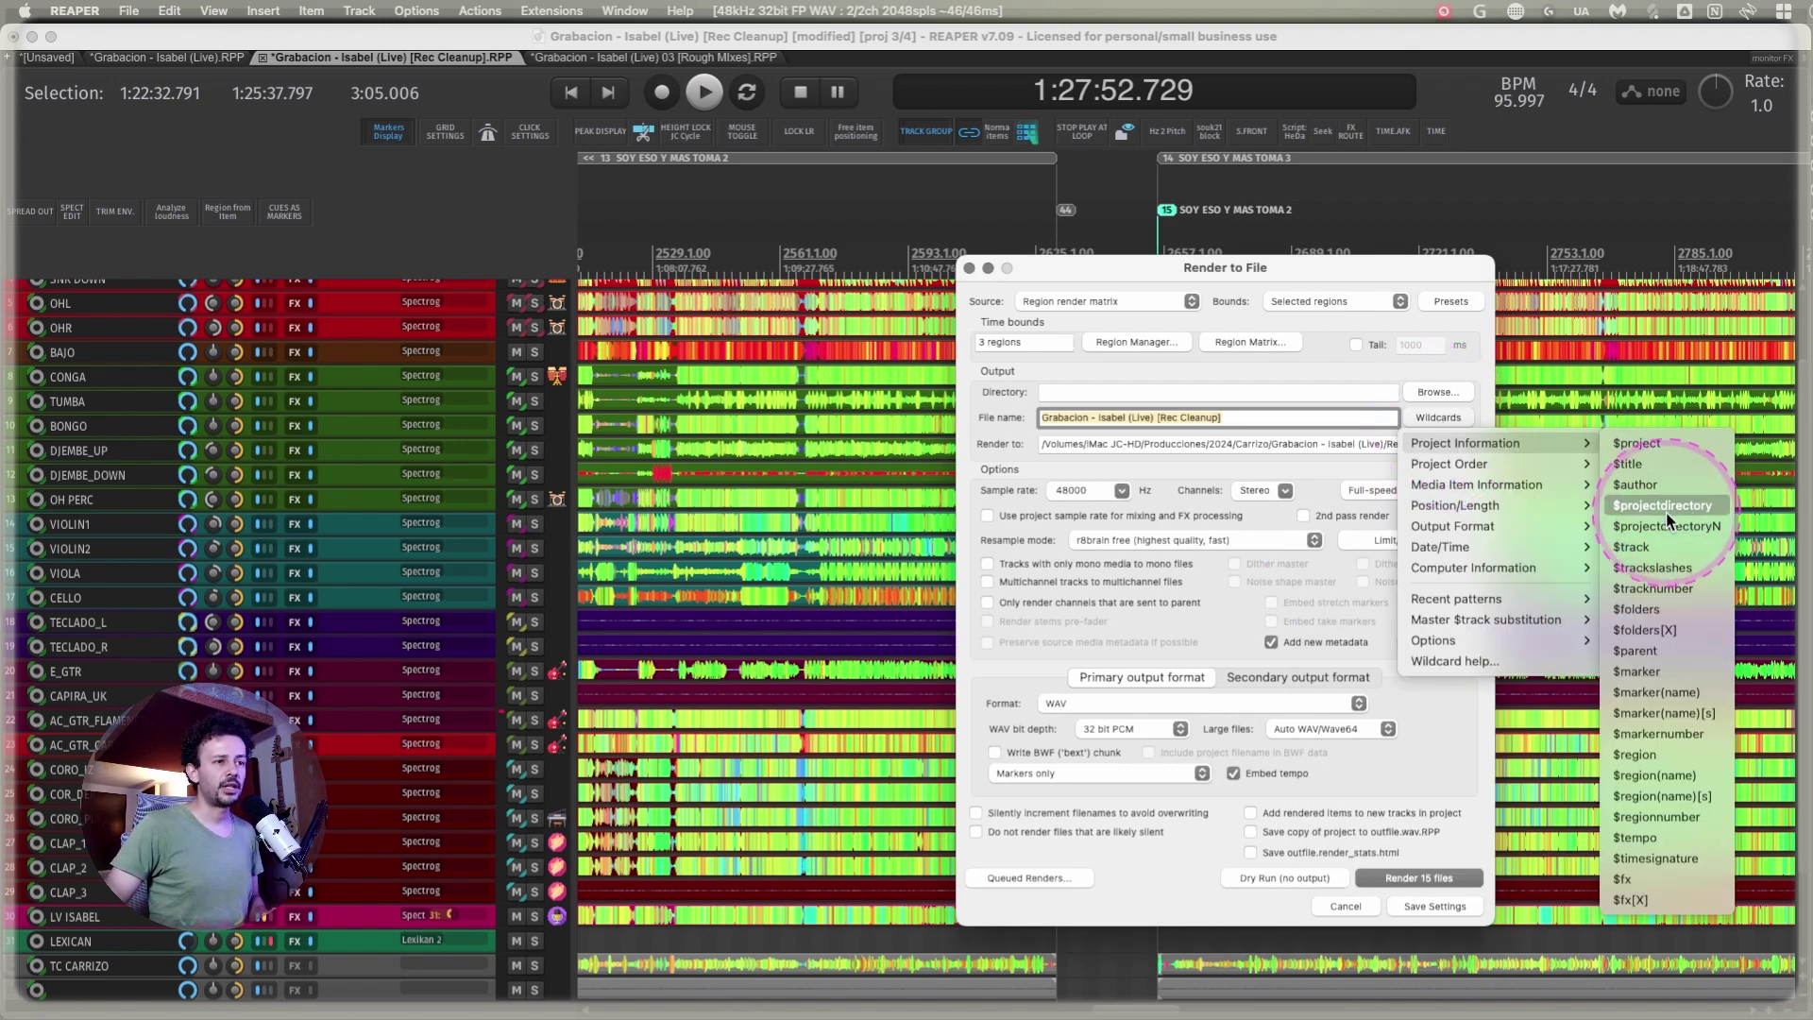
pyautogui.click(1643, 755)
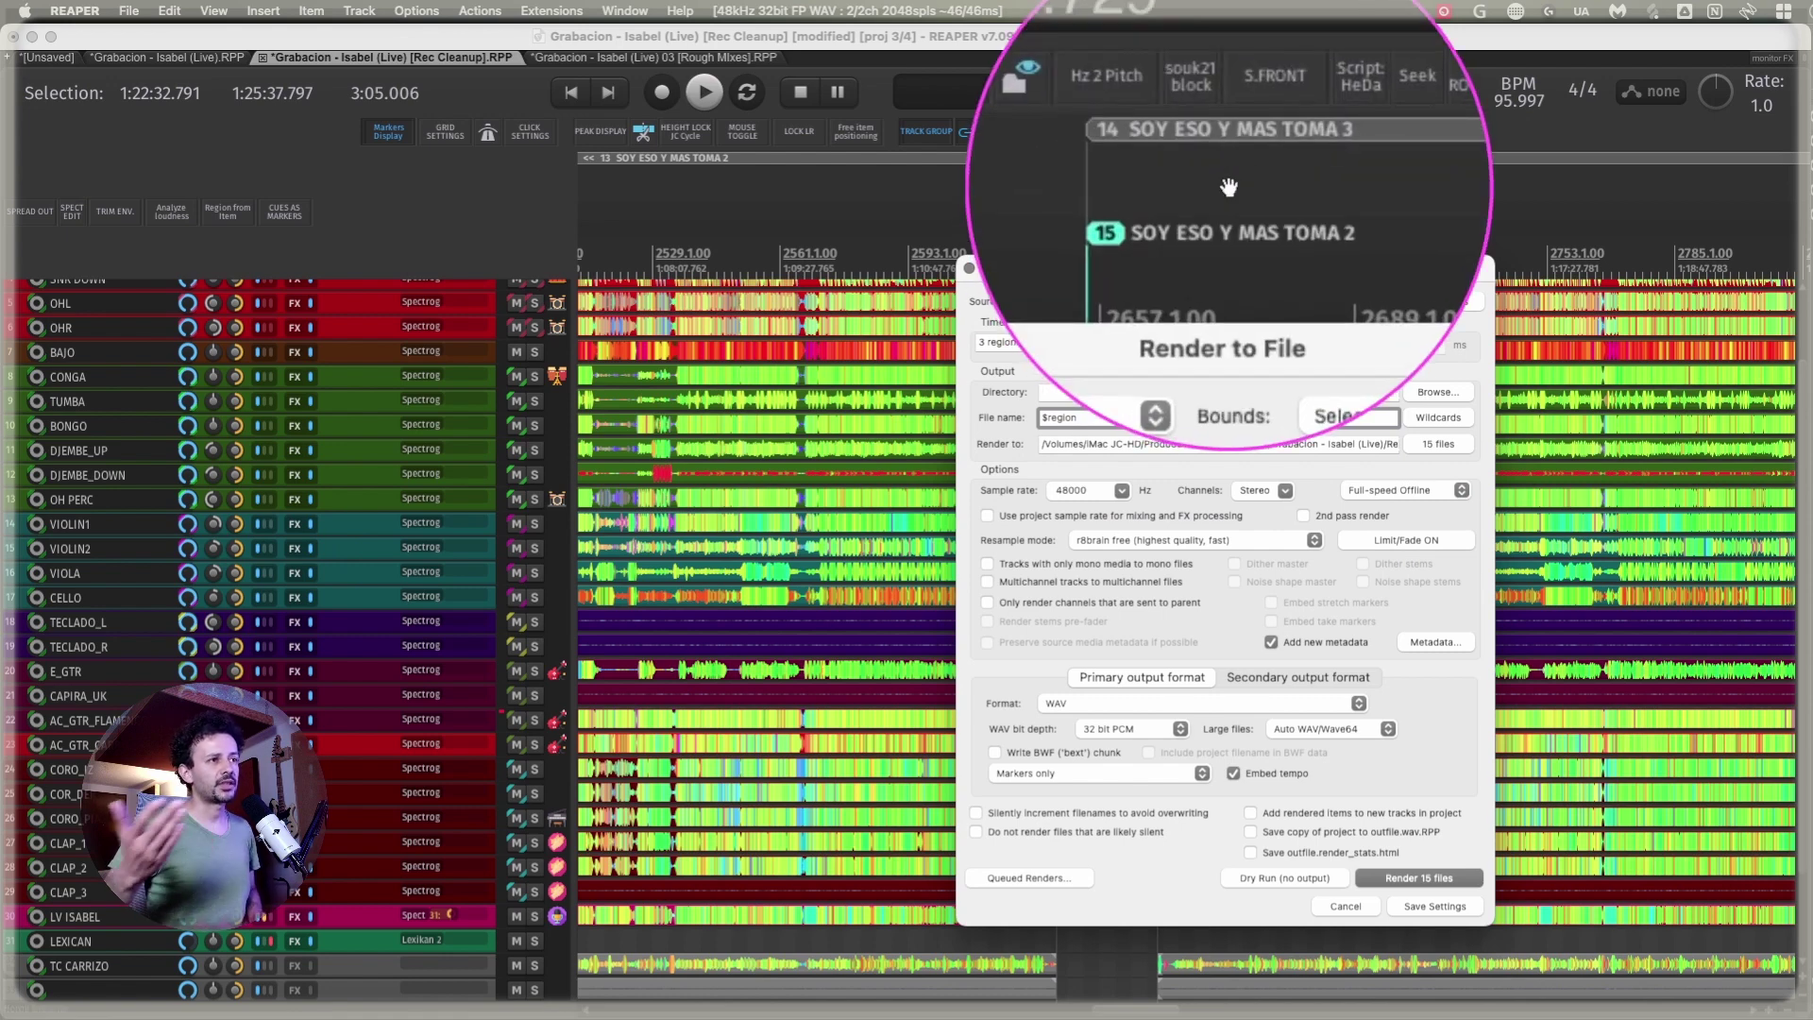
pyautogui.click(1438, 417)
pyautogui.moveTo(1454, 440)
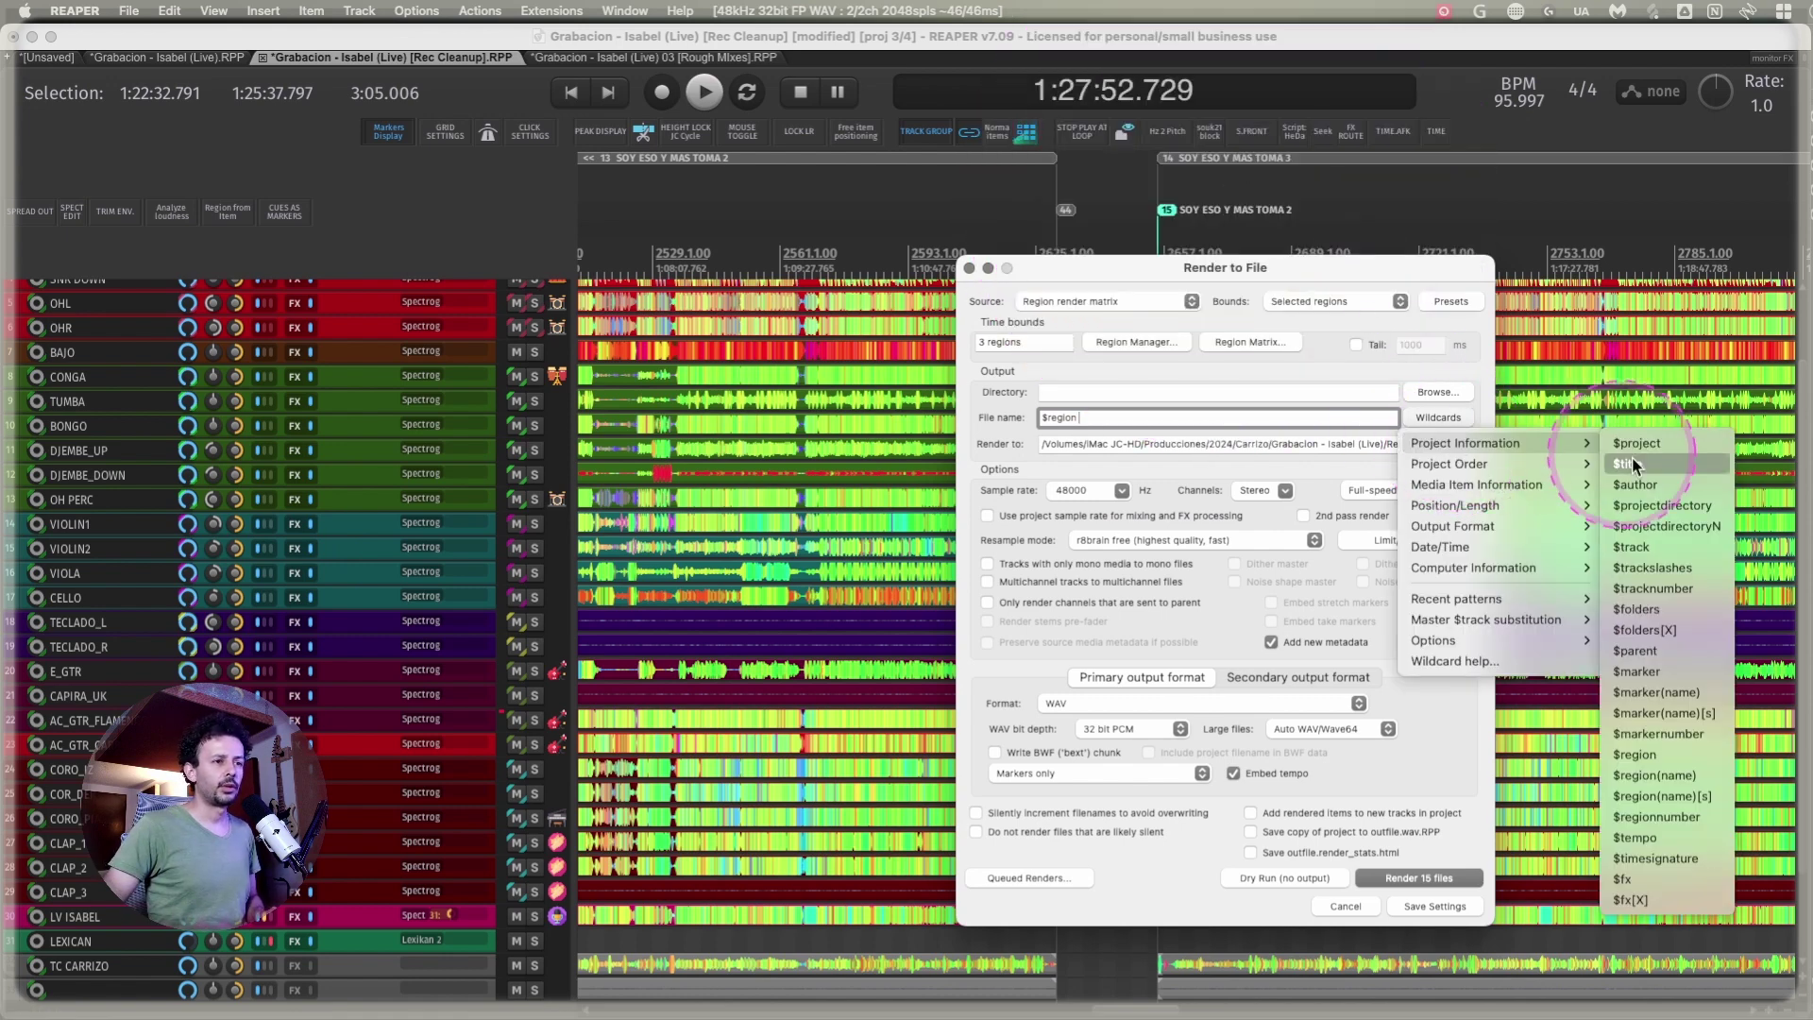
pyautogui.click(1666, 587)
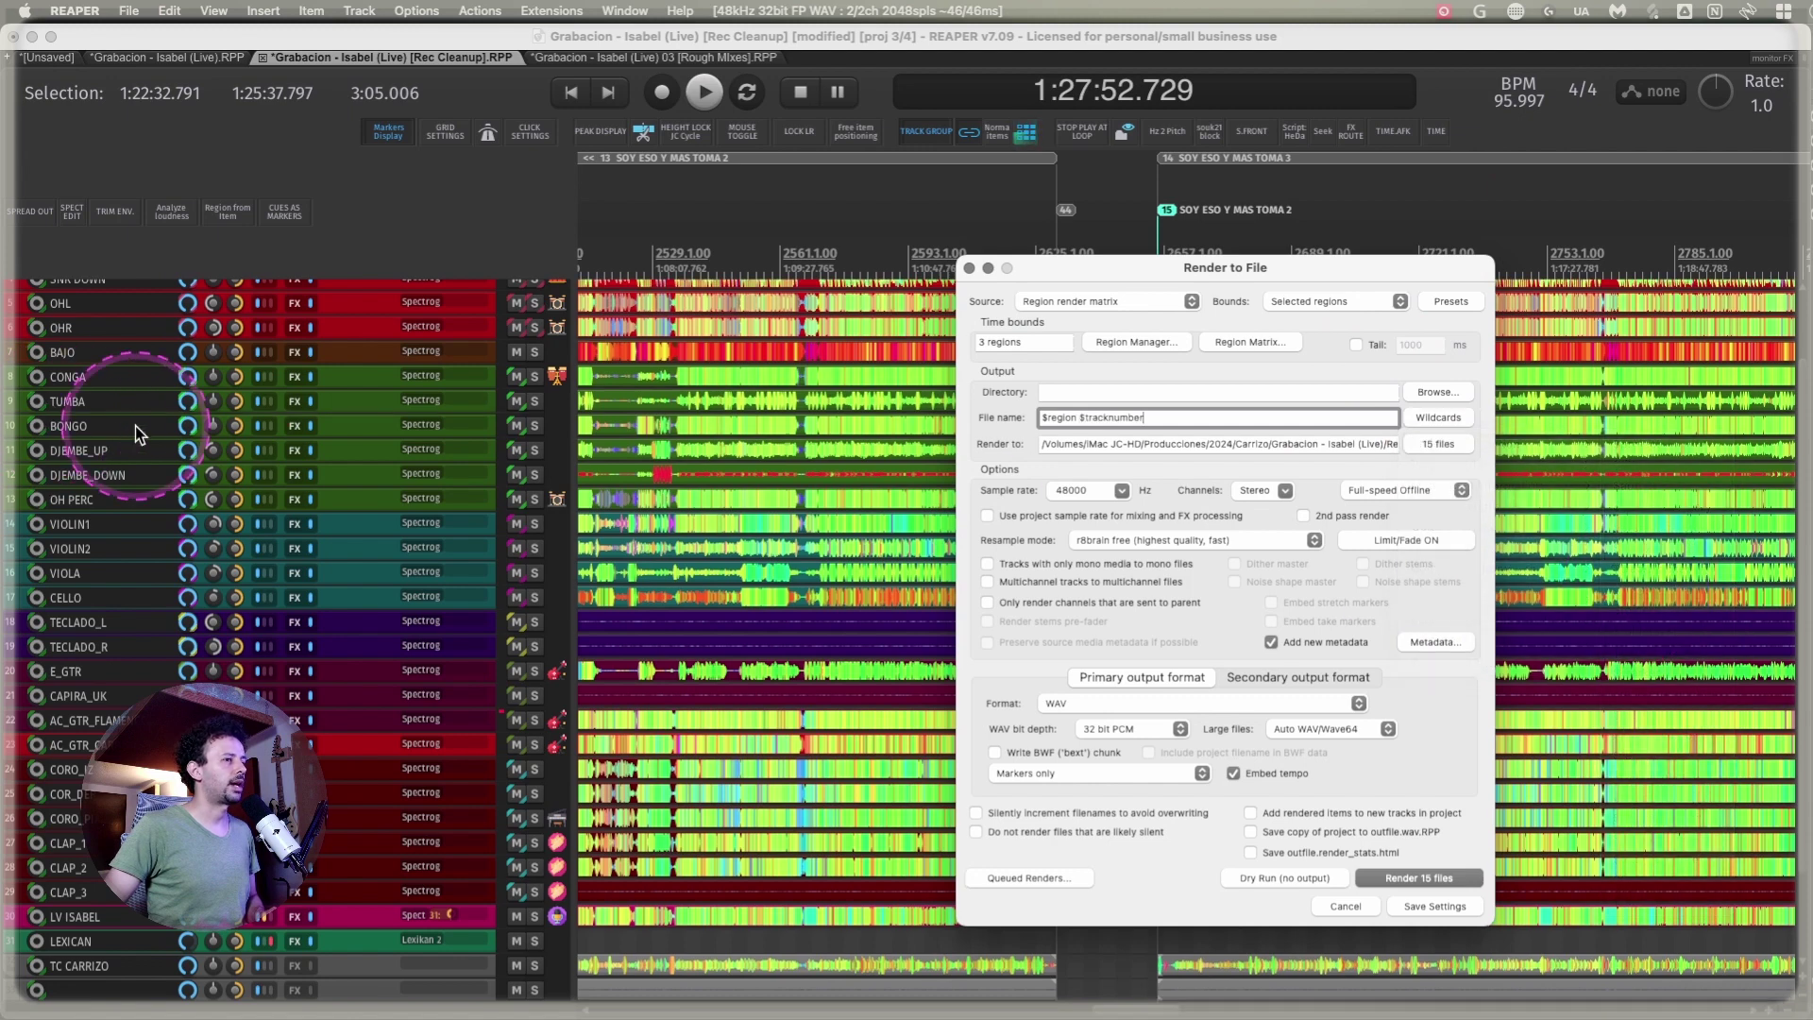
pyautogui.scroll(4, 133, 406)
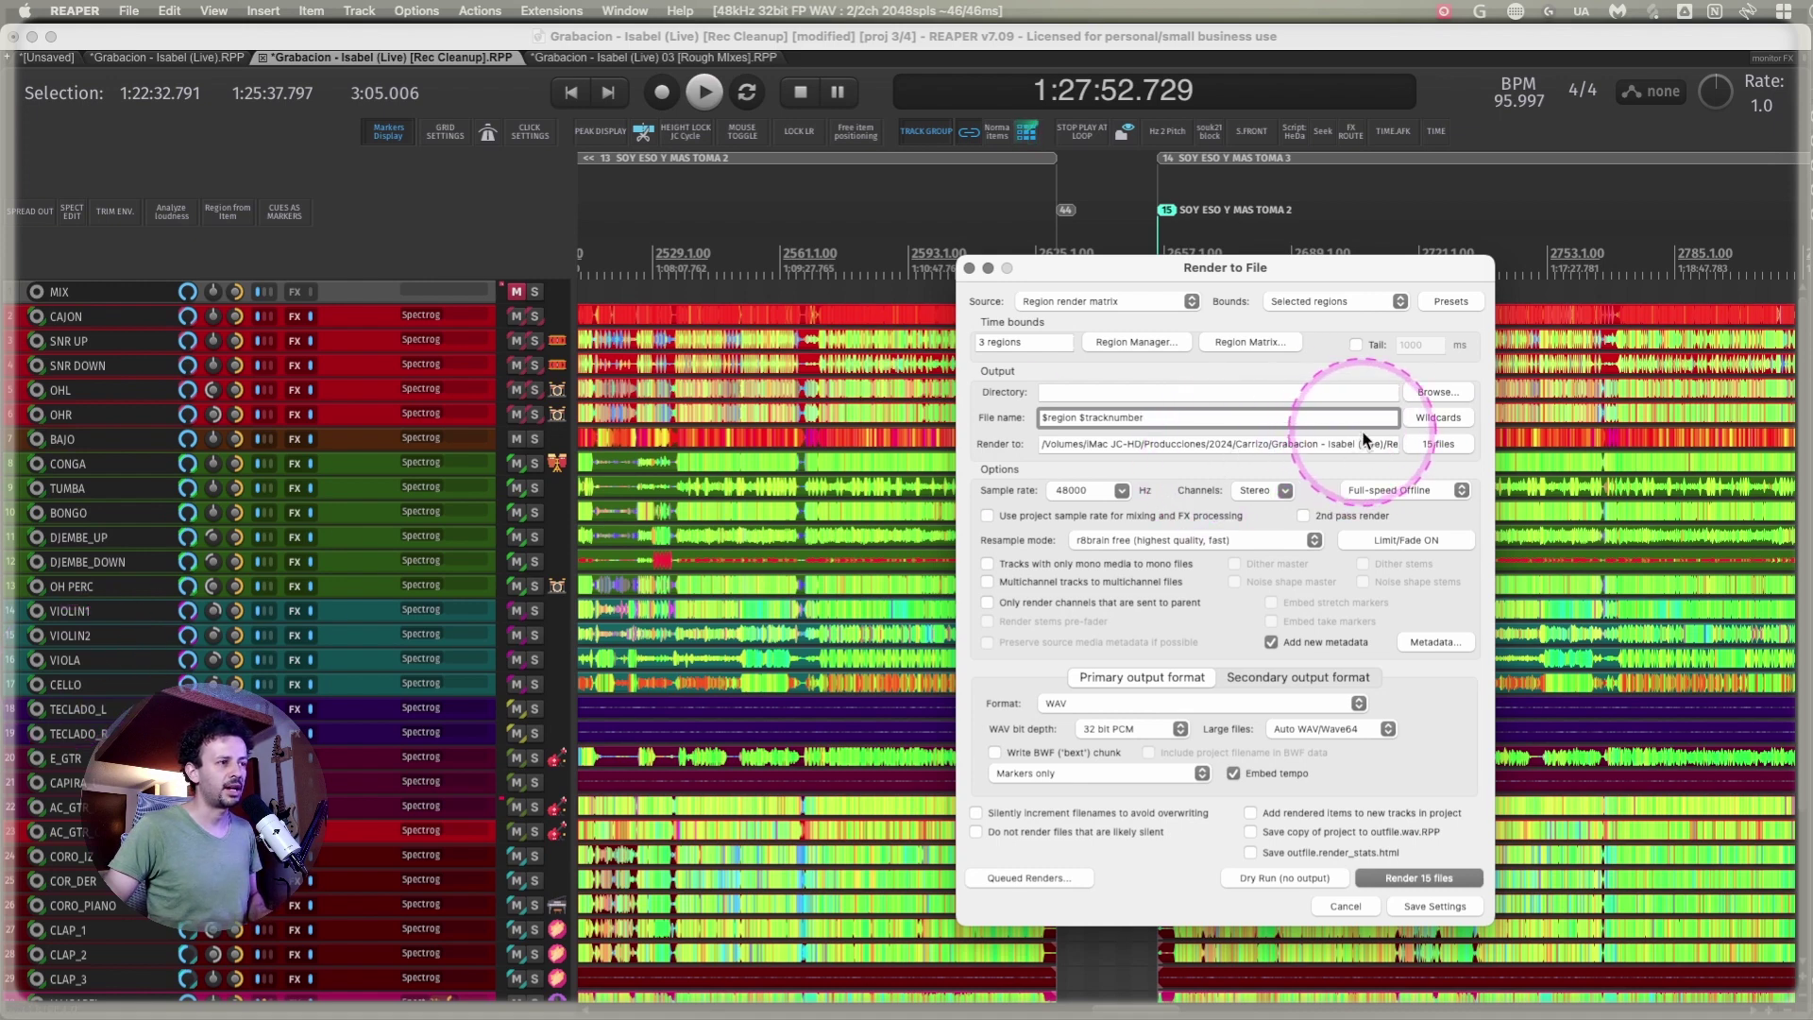
pyautogui.click(1428, 415)
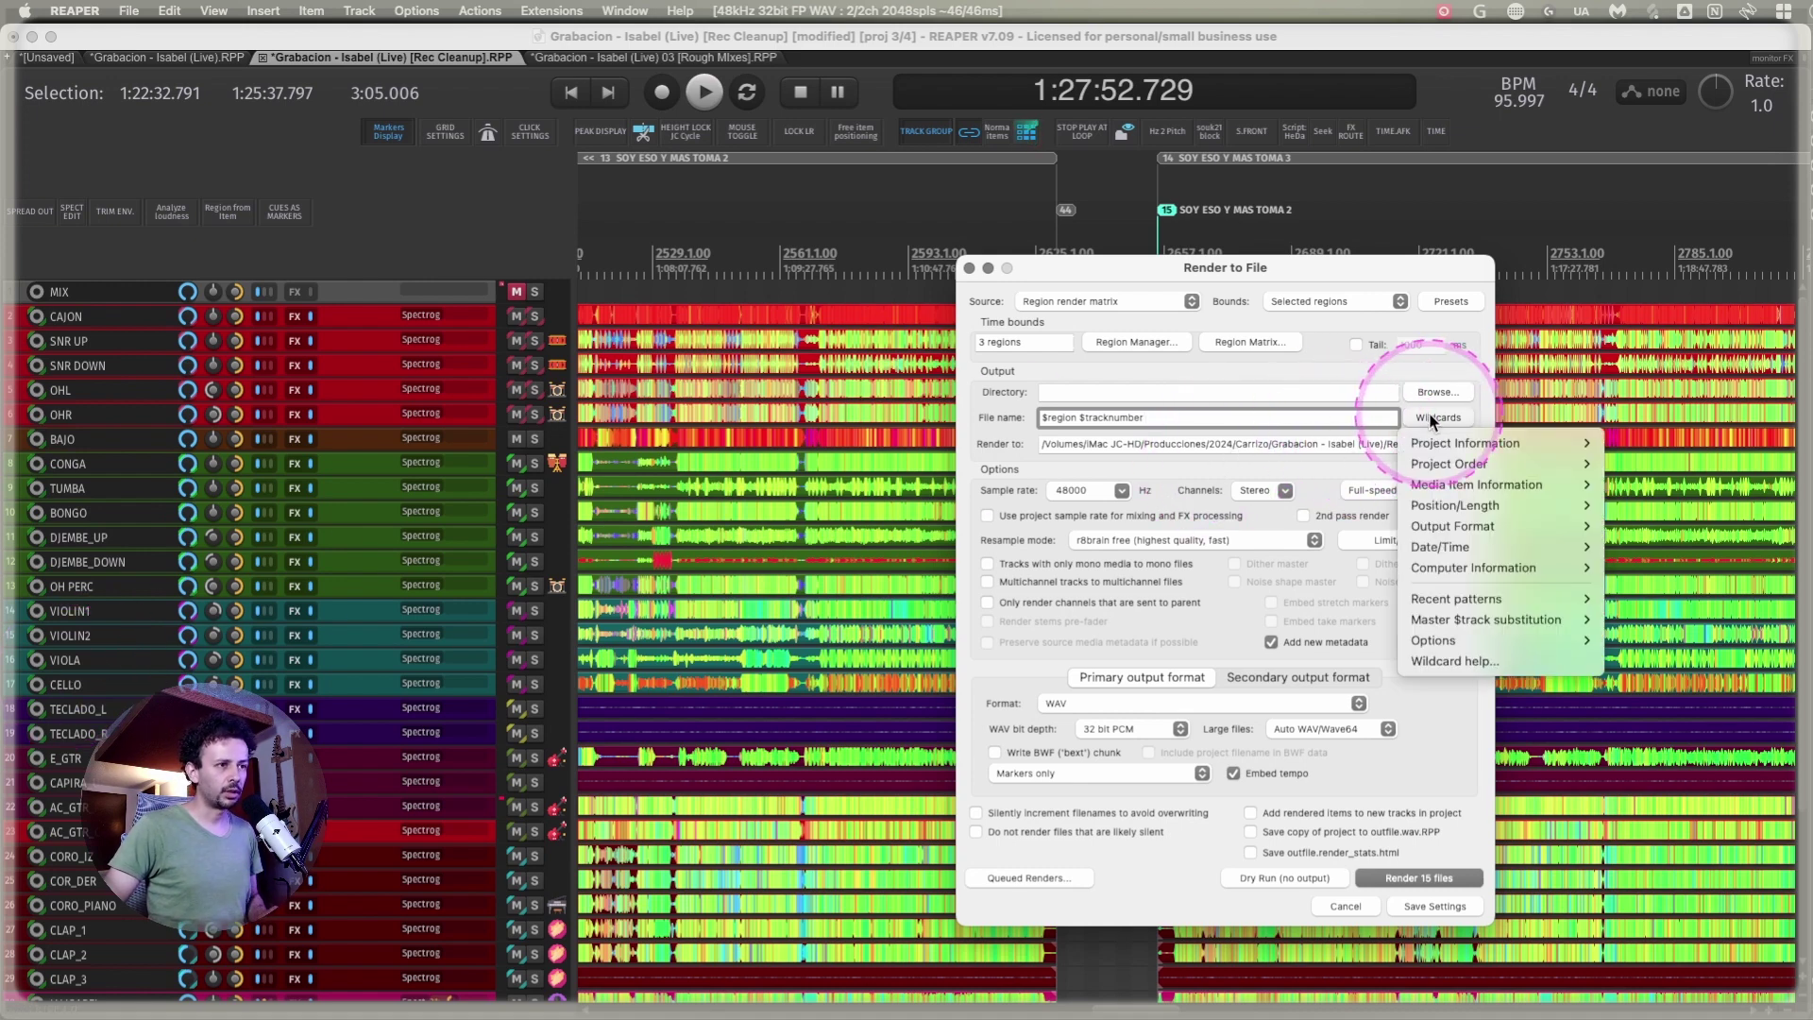
pyautogui.moveTo(1511, 443)
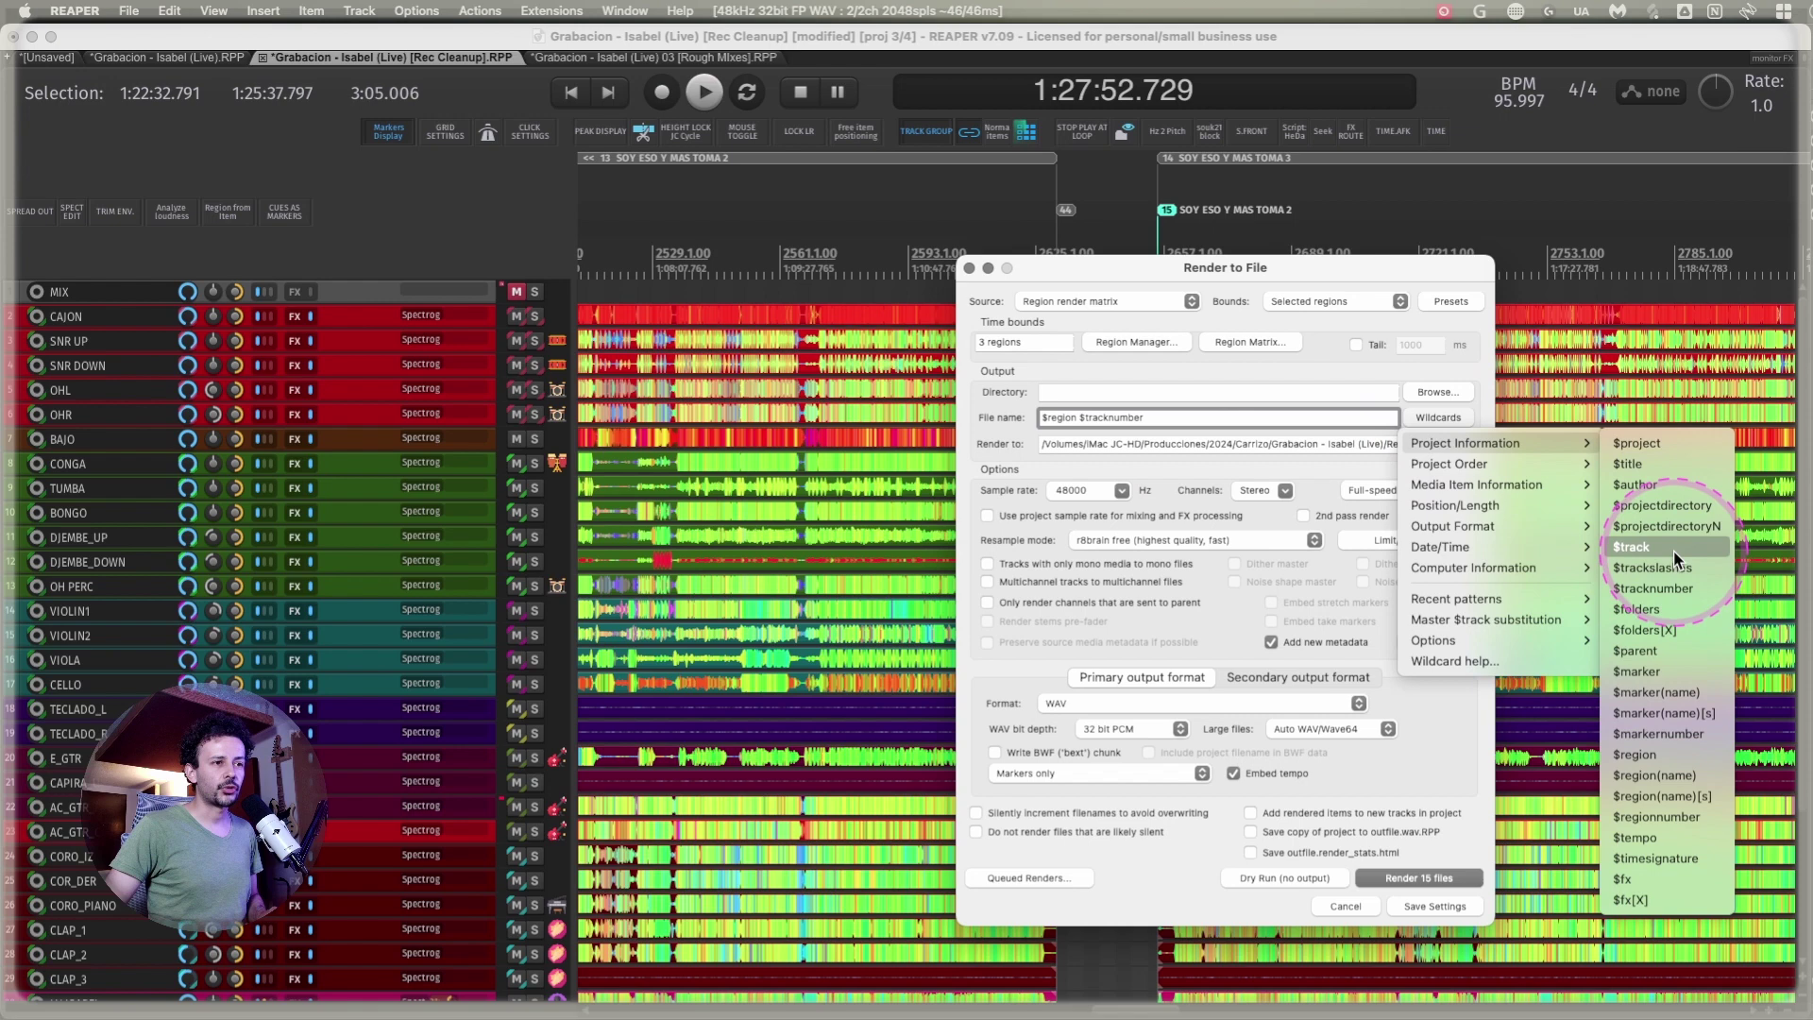
pyautogui.click(1632, 547)
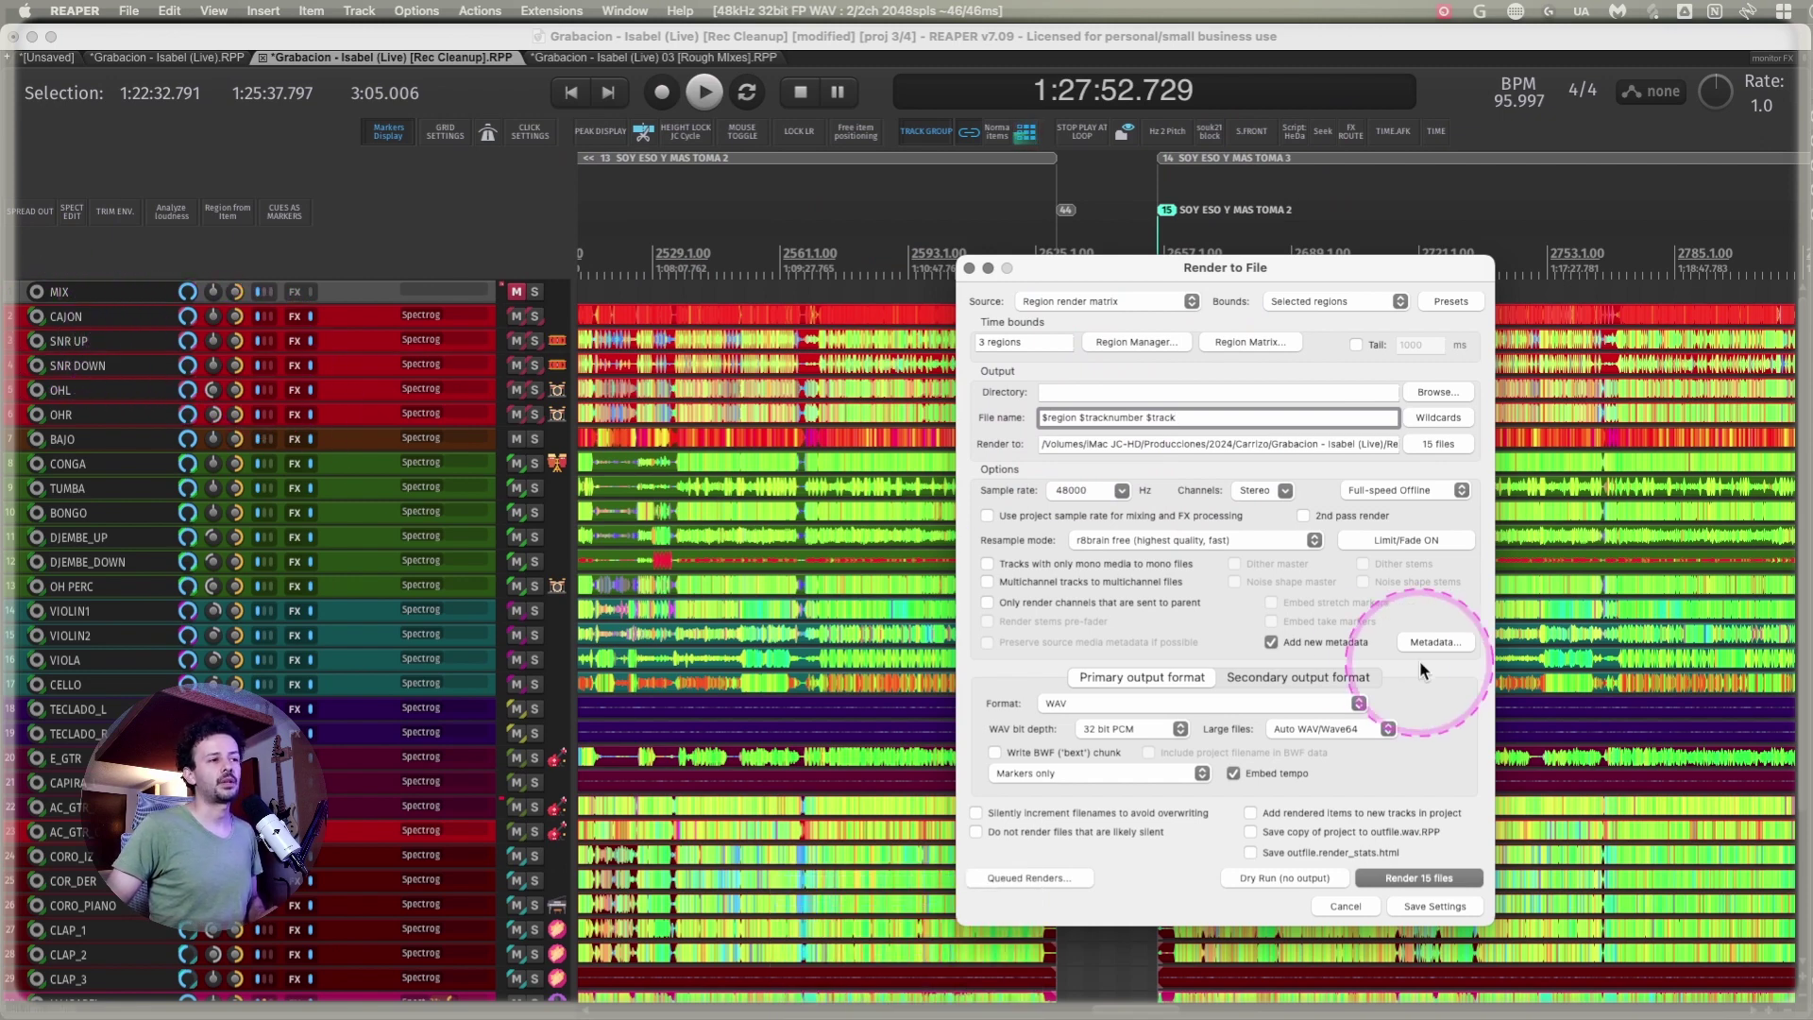
# - Save the settings, set WAV bit depth to 32 bit FP, and close Render without rendering
pyautogui.click(1424, 905)
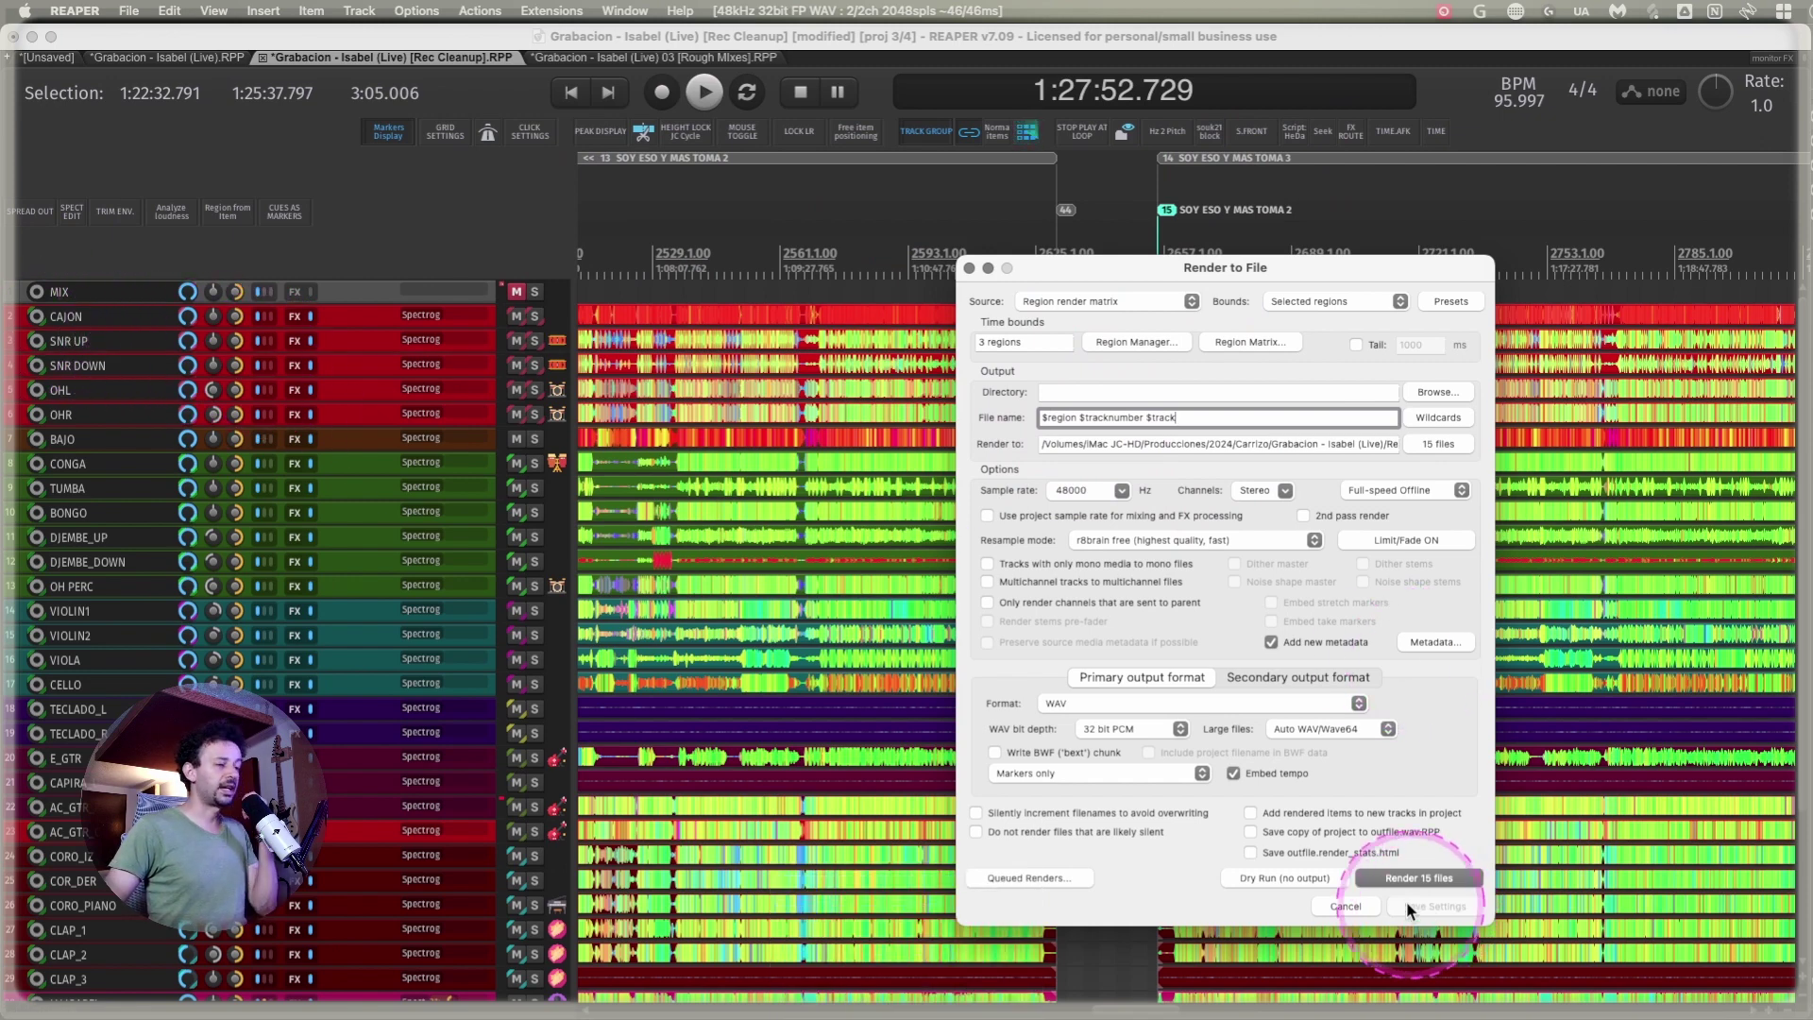
pyautogui.click(1116, 733)
pyautogui.click(1133, 749)
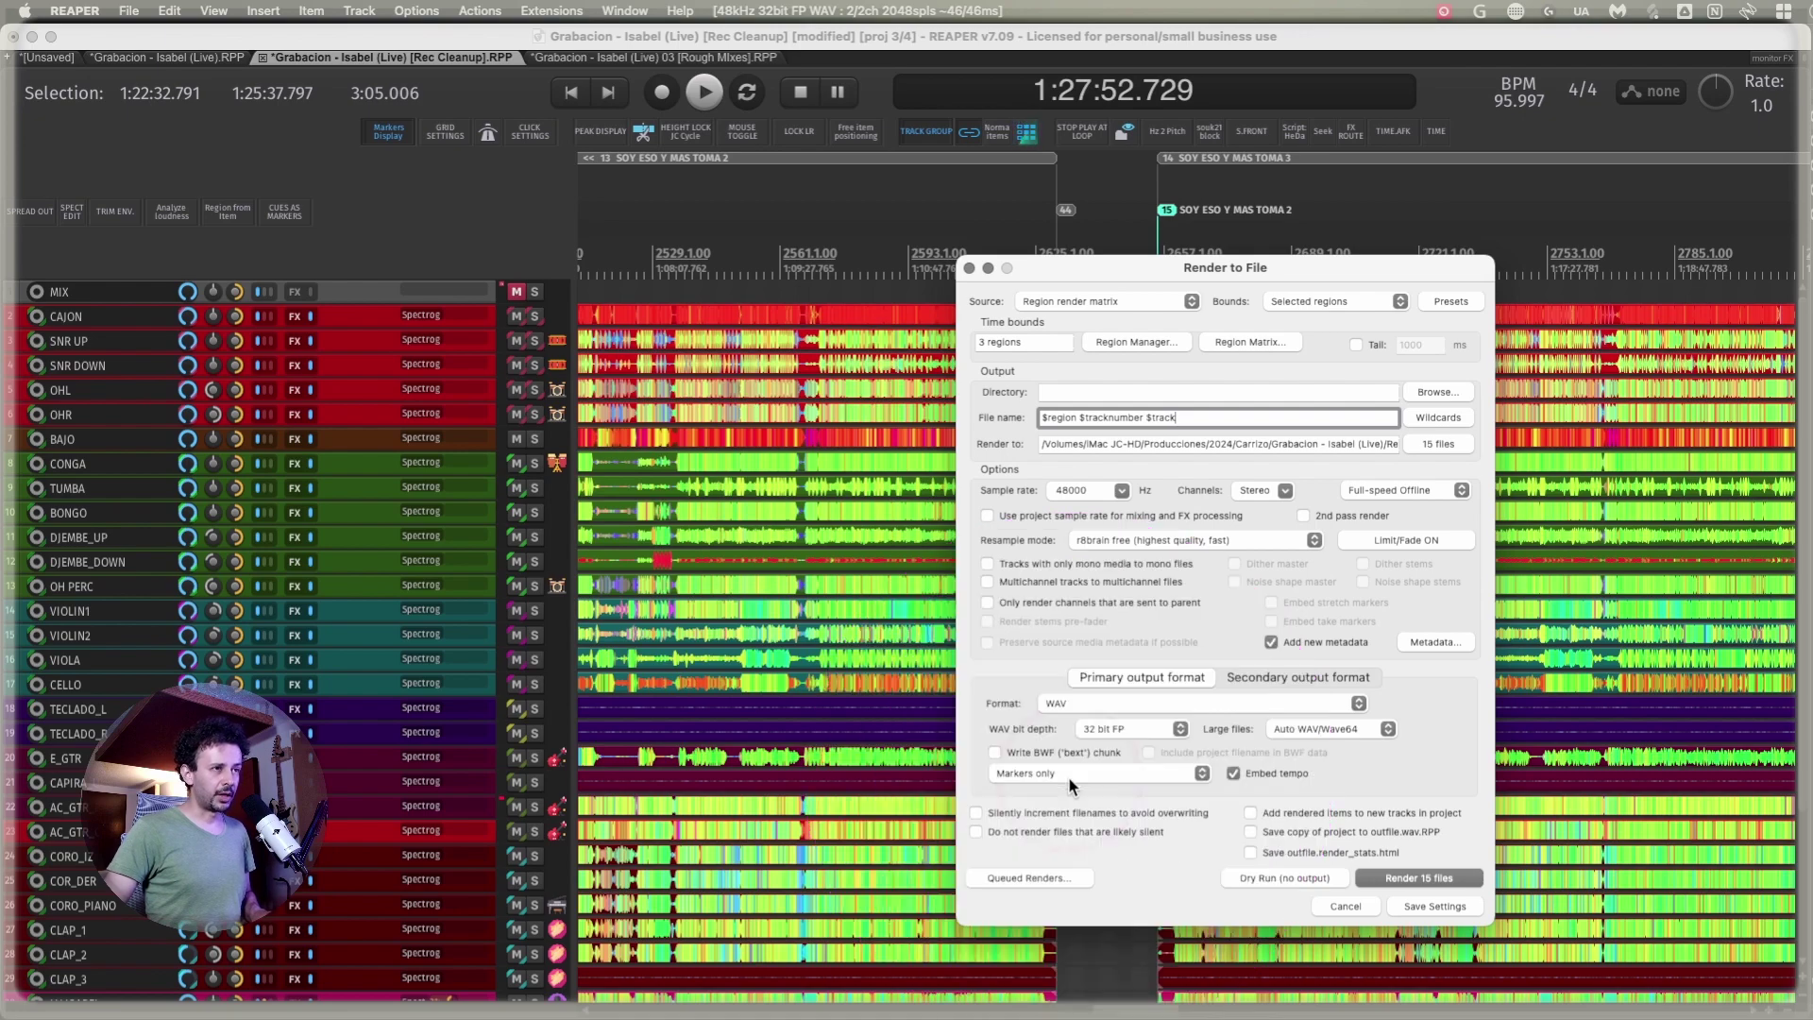
pyautogui.hscroll(10, 1617, 631)
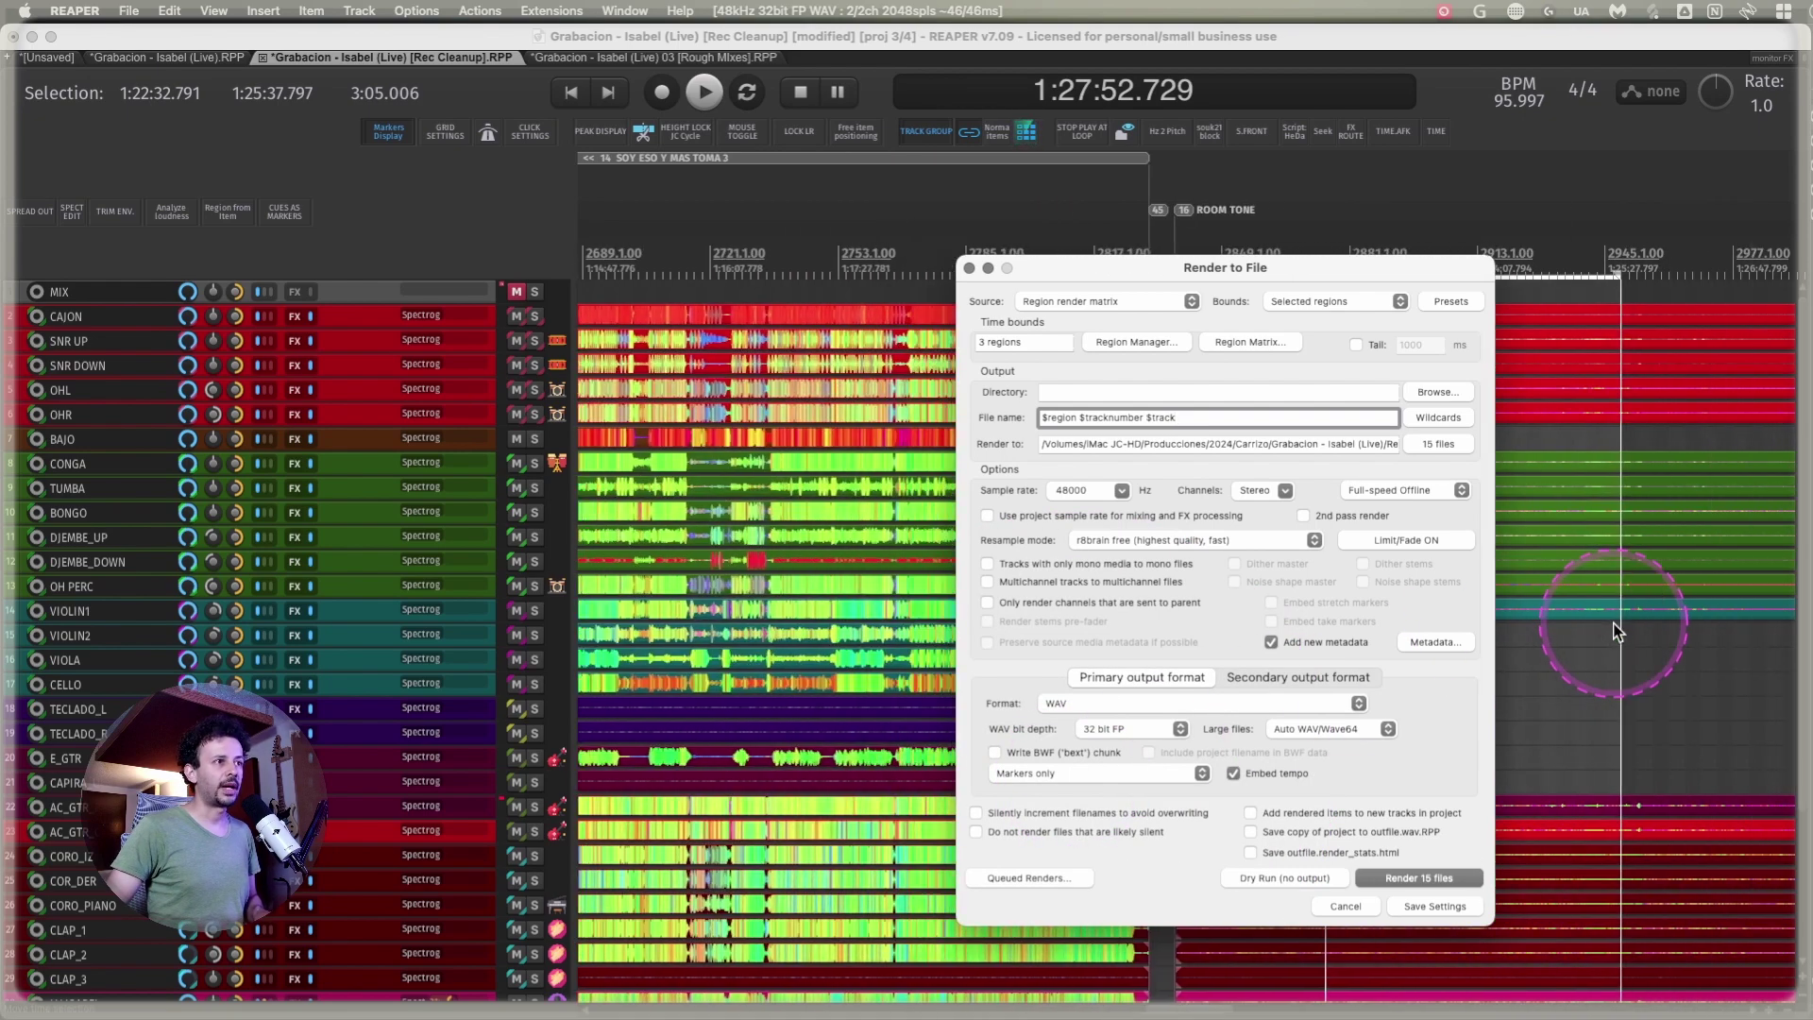
pyautogui.hscroll(-20, 1616, 631)
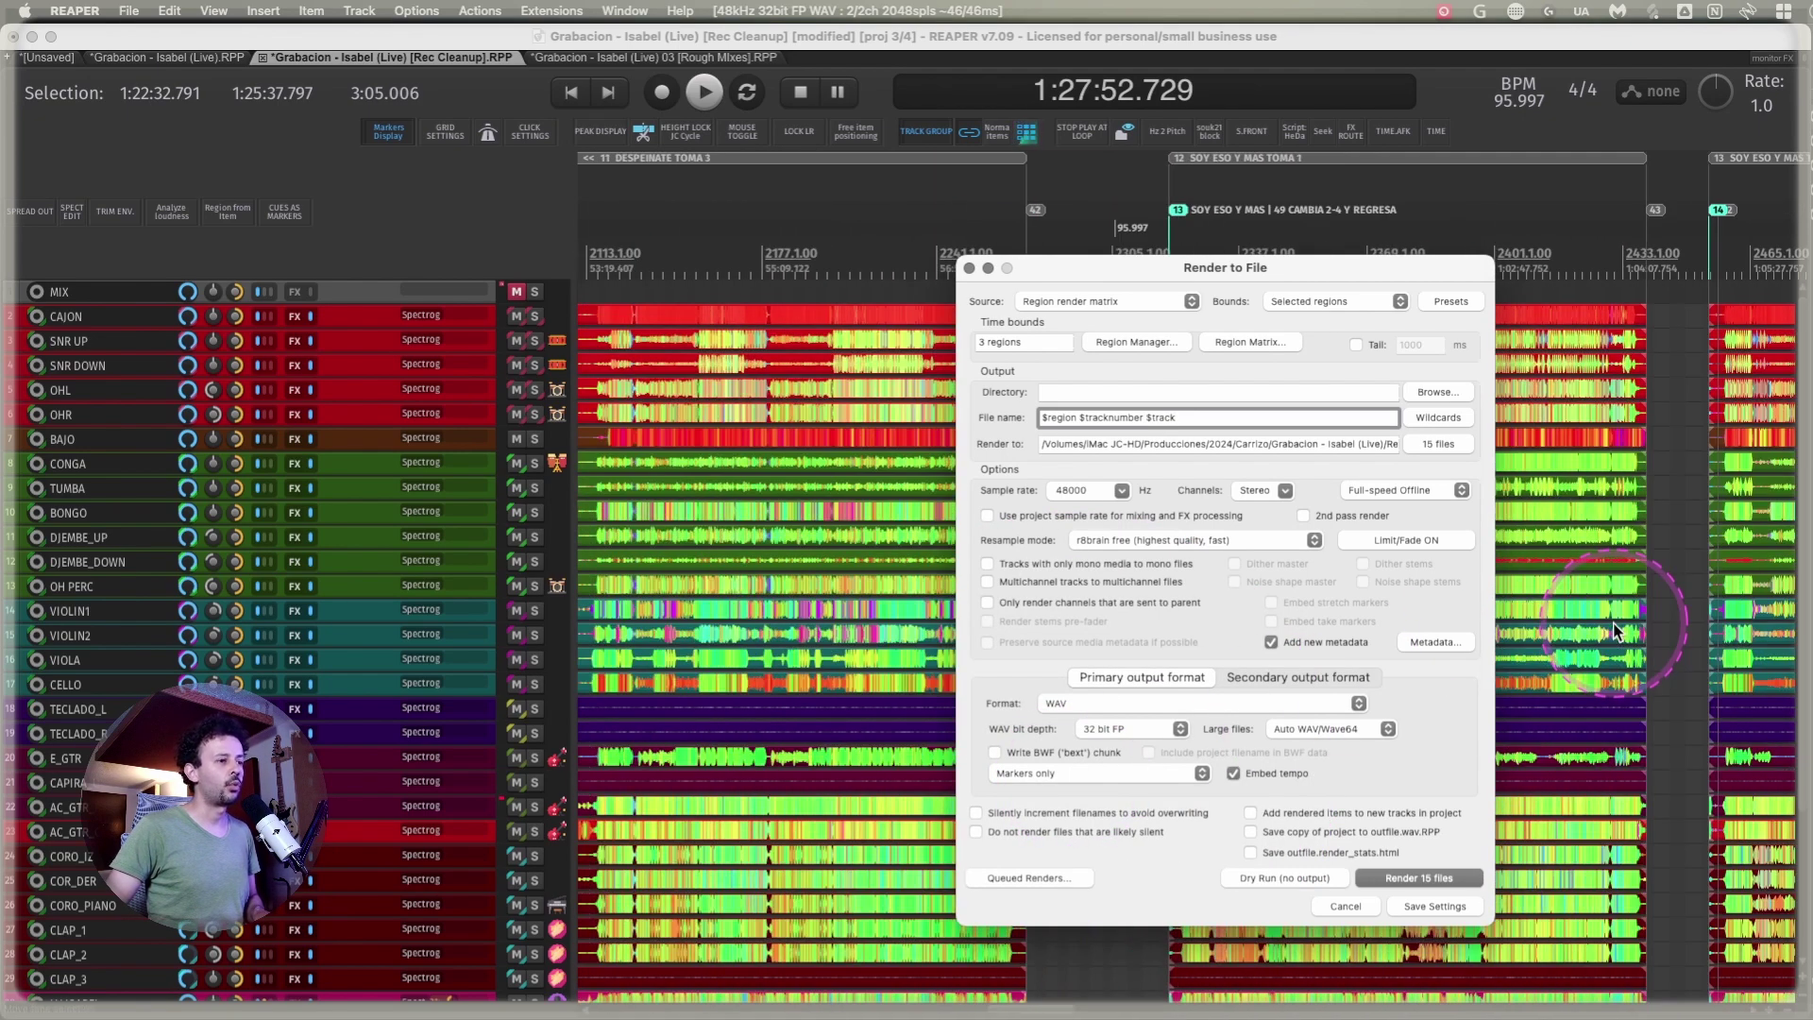
pyautogui.hscroll(10, 1614, 625)
pyautogui.click(1352, 906)
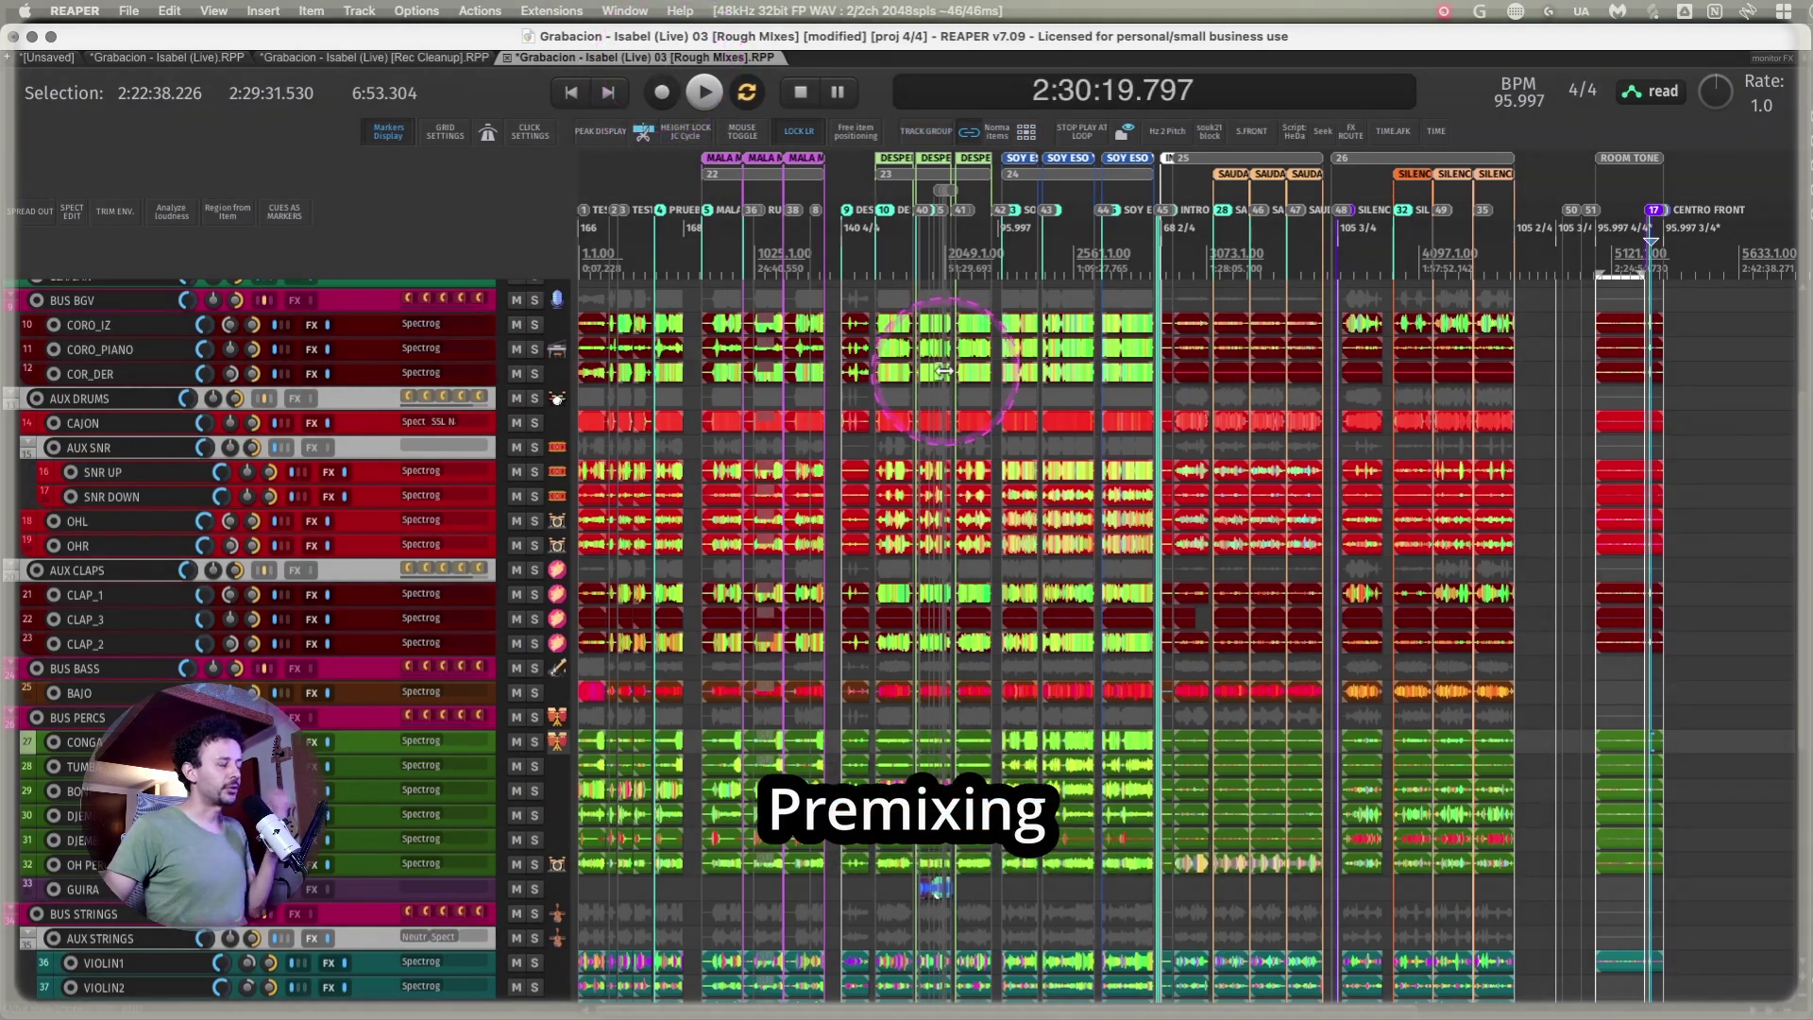
# - Select the time range of region 22 in the arrange view
pyautogui.click(905, 366)
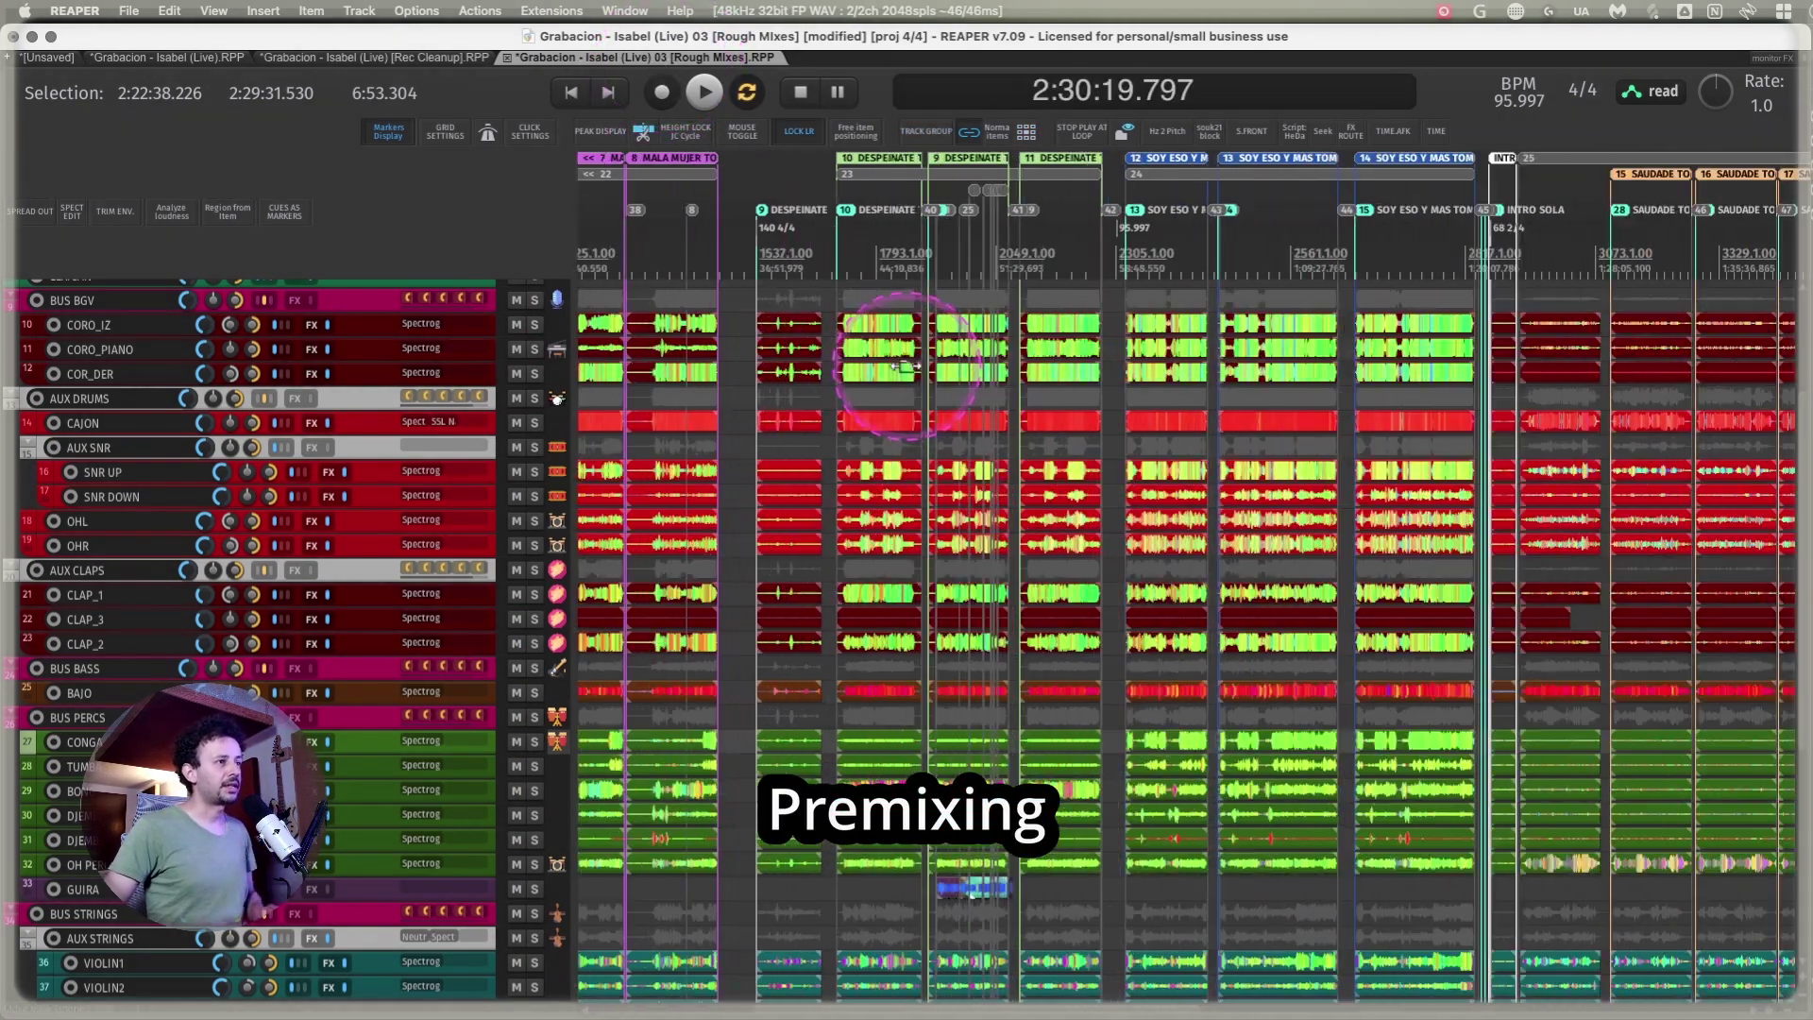
pyautogui.hscroll(-15, 905, 368)
pyautogui.scroll(3, 905, 373)
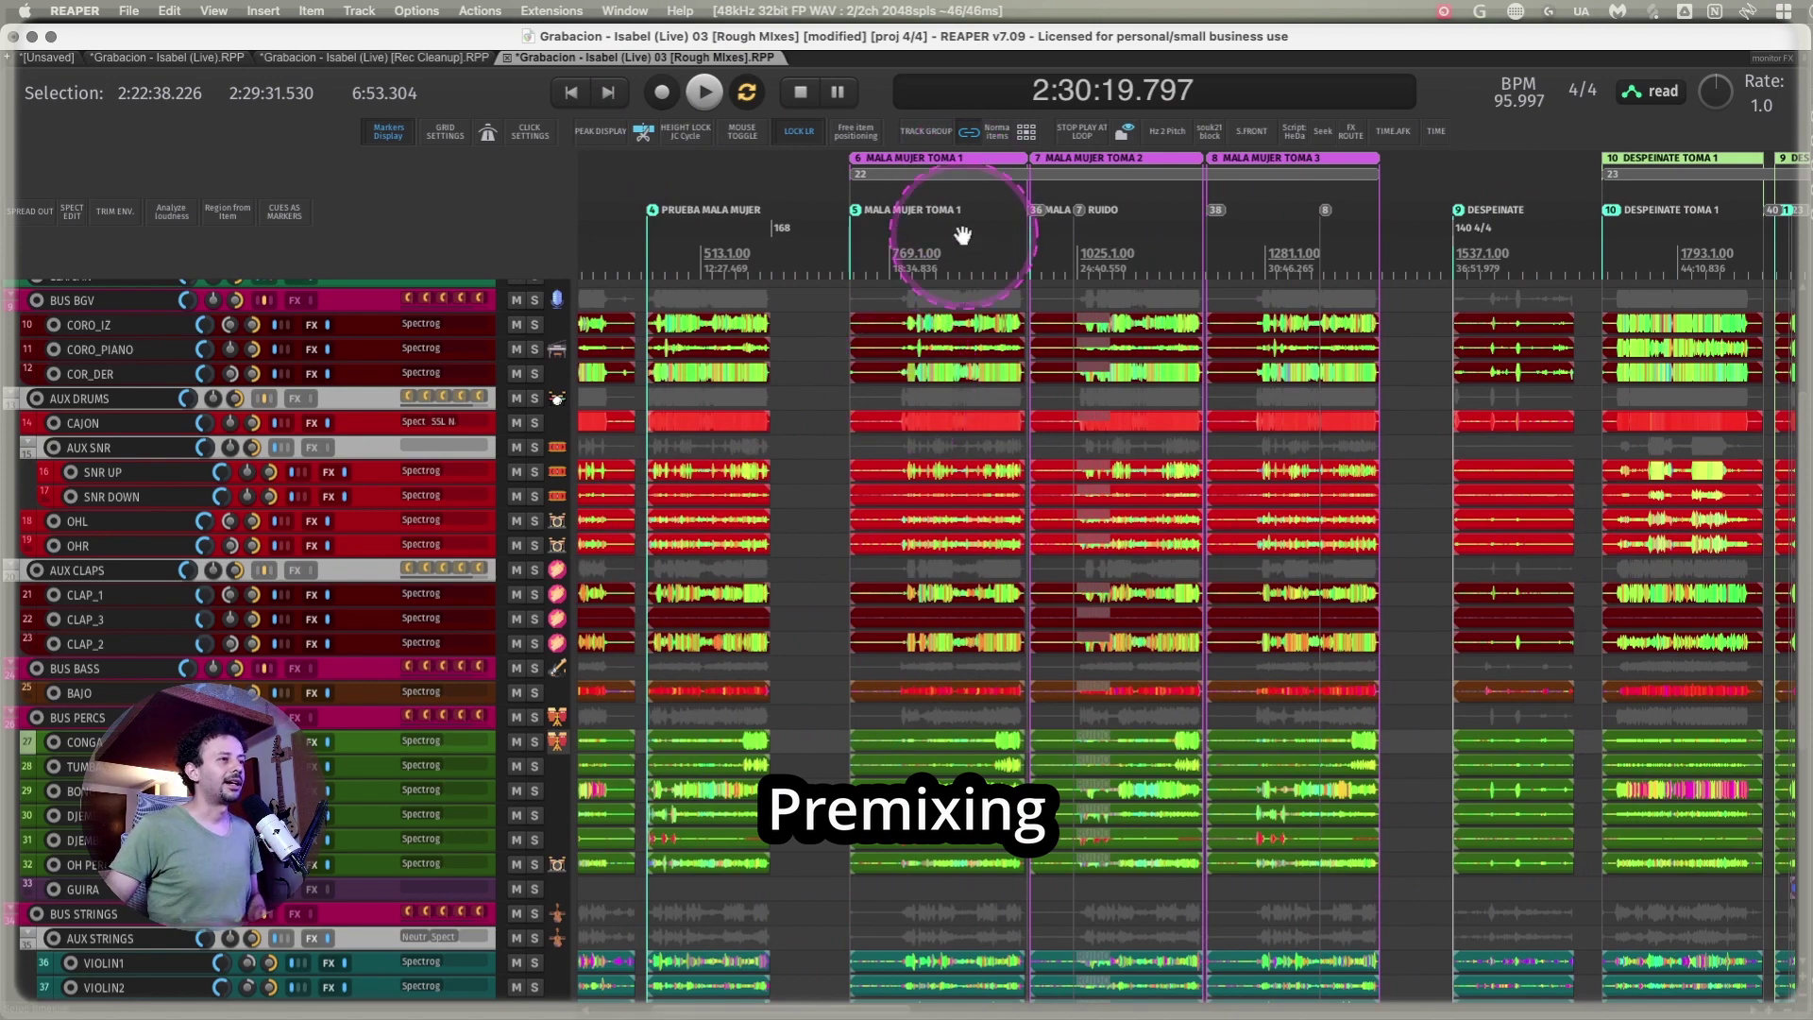
pyautogui.scroll(3, 916, 274)
pyautogui.click(986, 173)
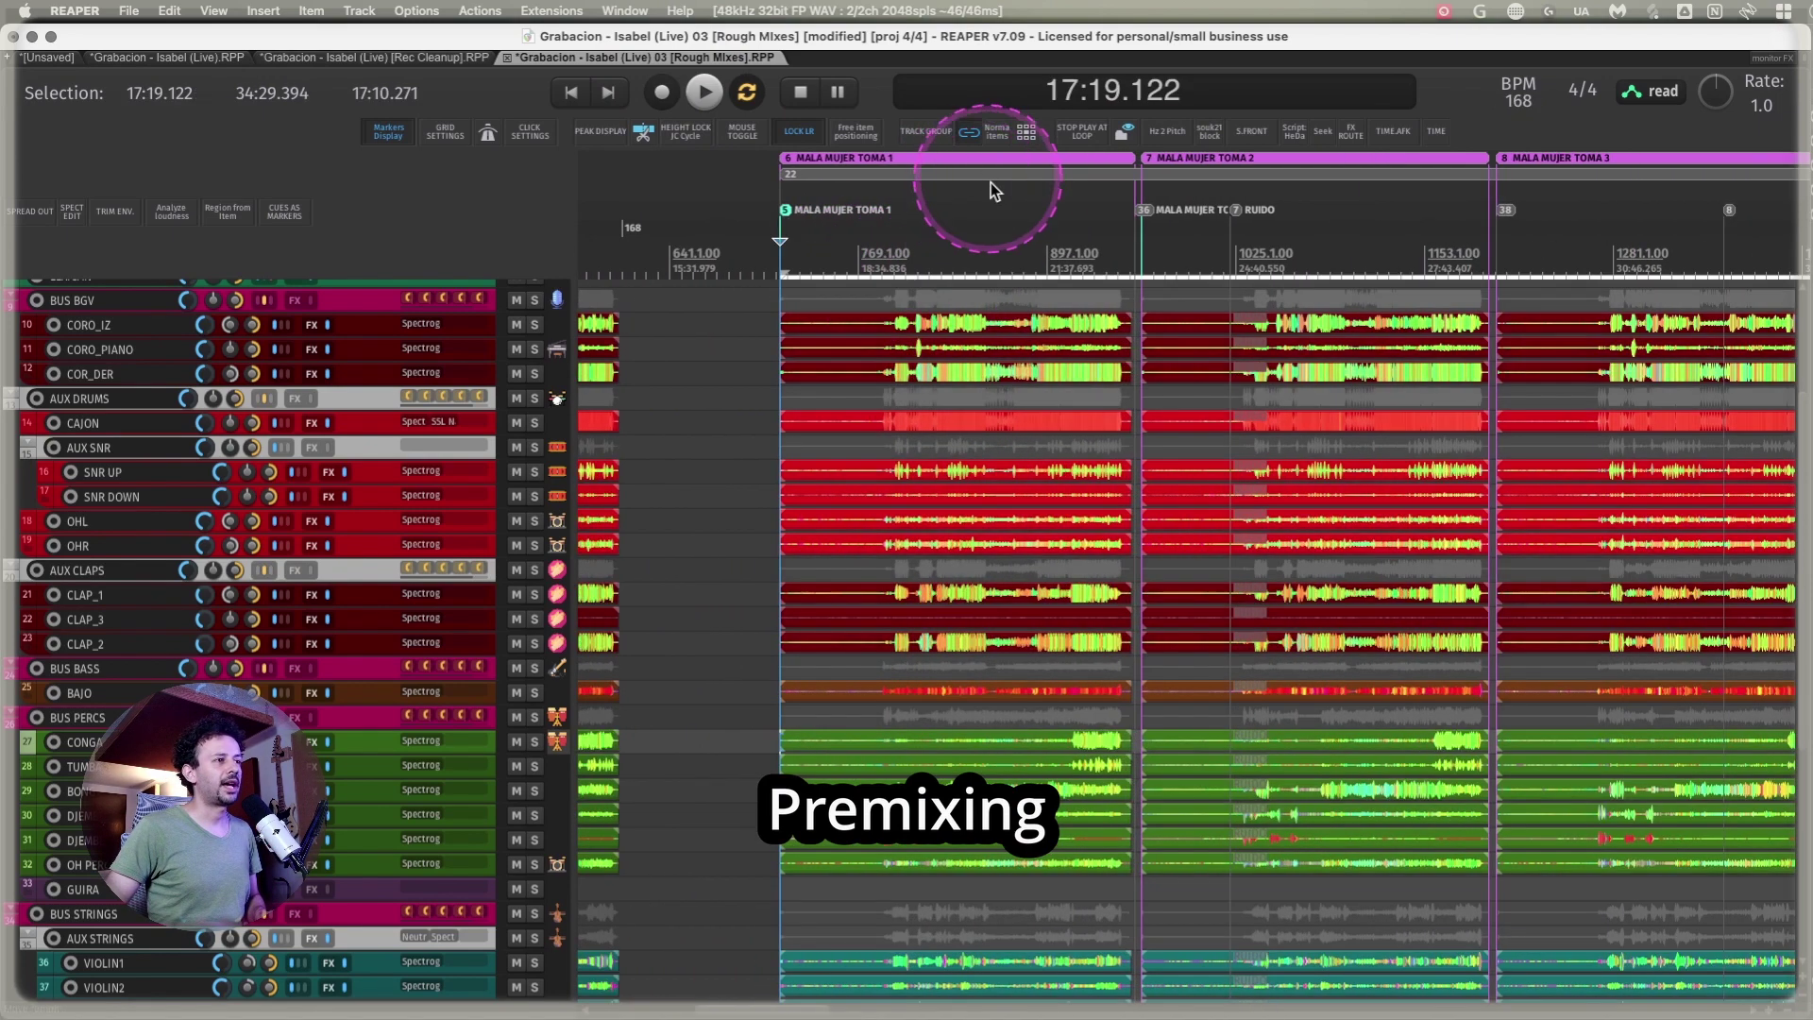
pyautogui.scroll(-2, 990, 183)
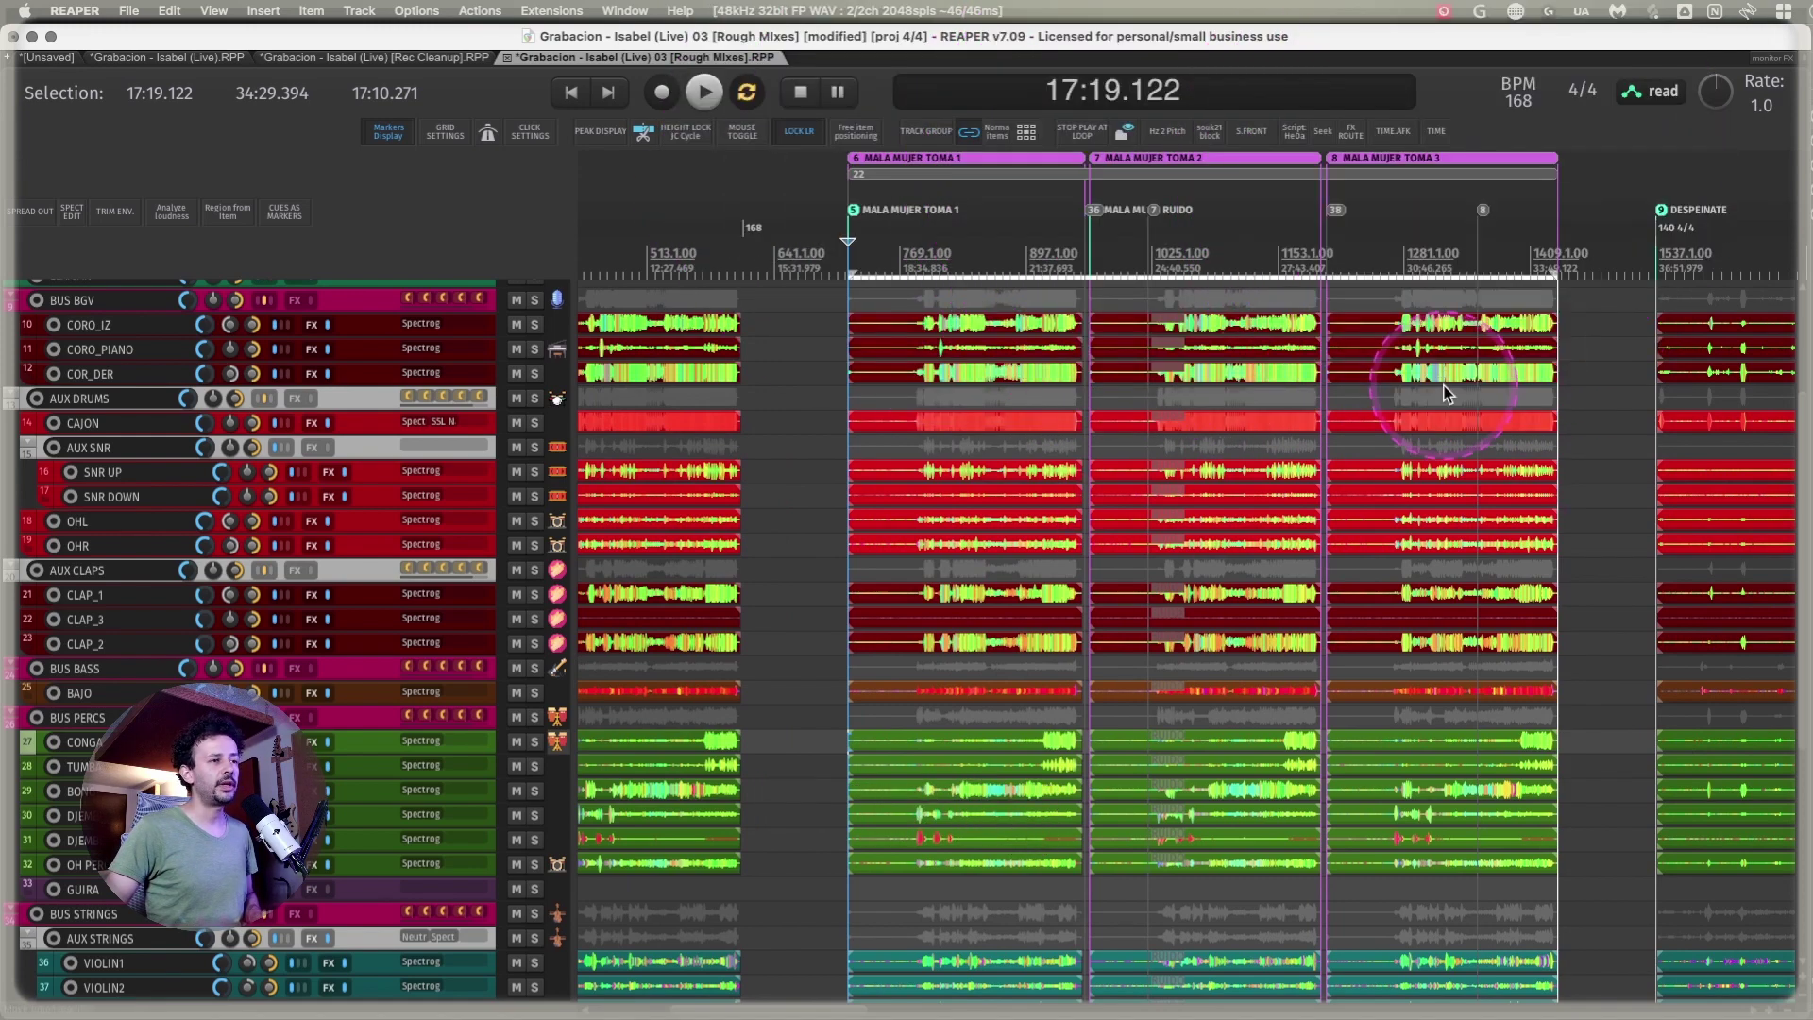
pyautogui.scroll(-2, 297, 647)
pyautogui.scroll(-4, 298, 647)
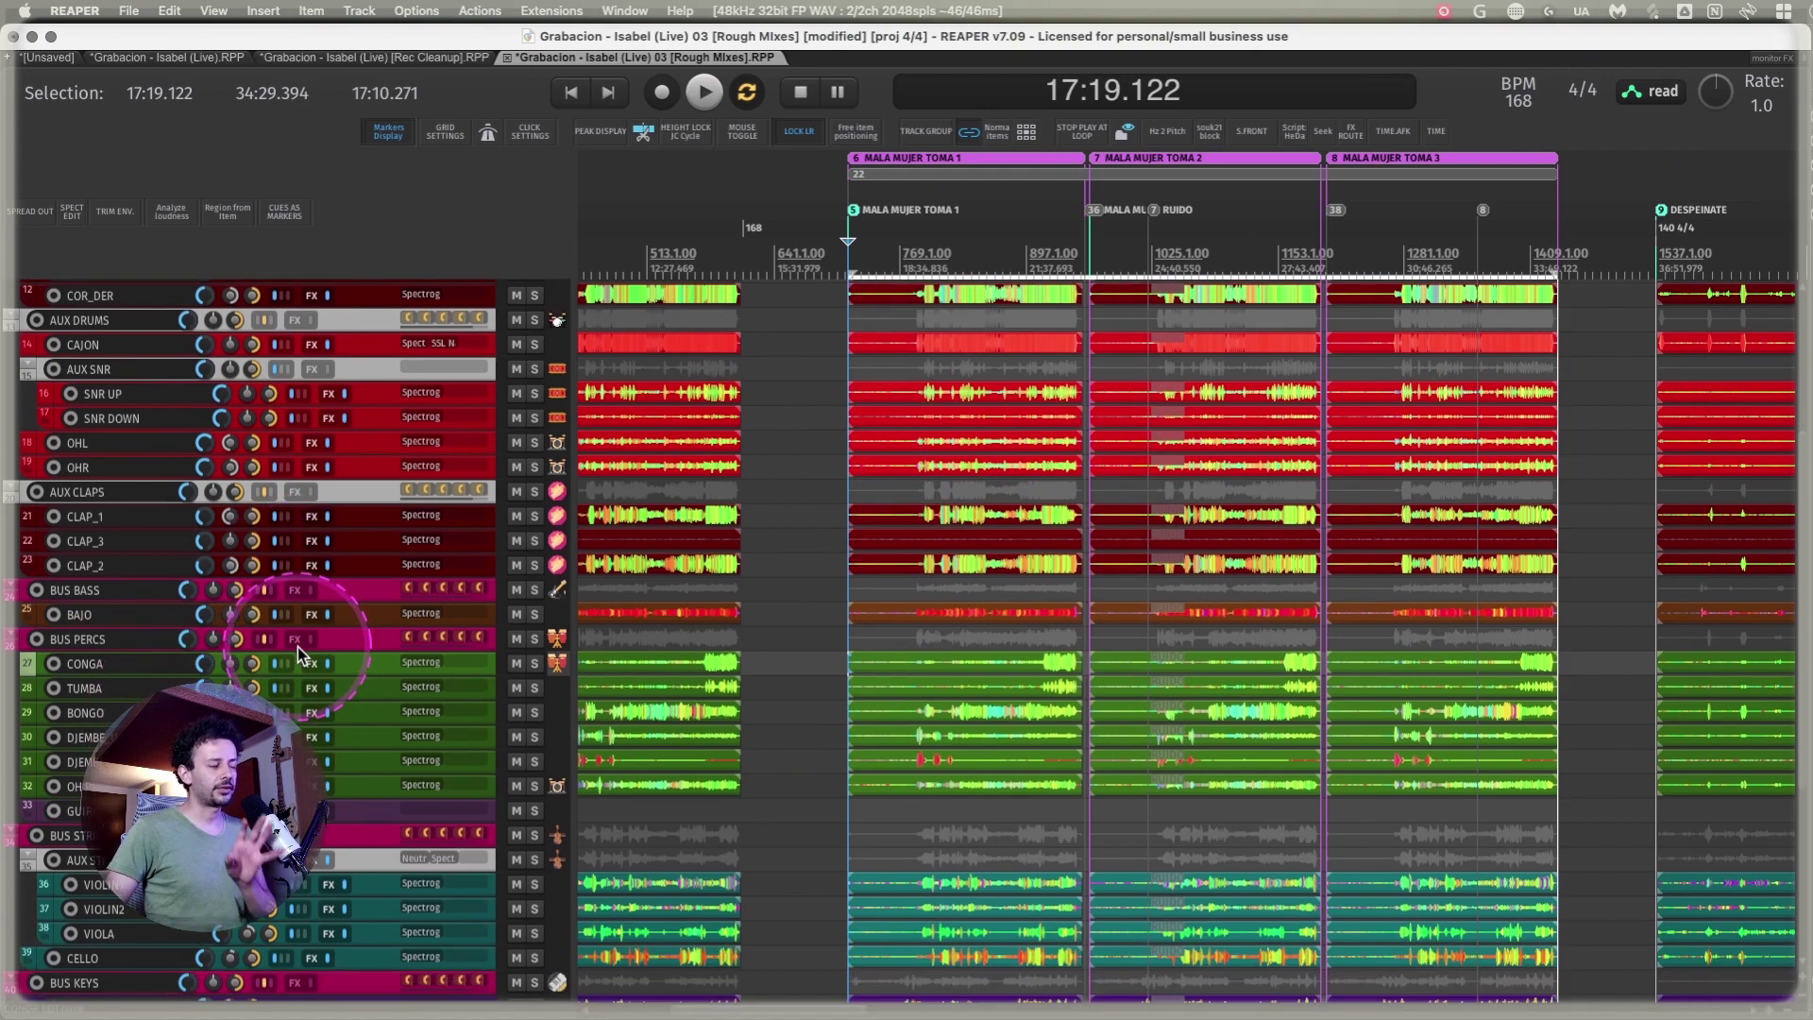
pyautogui.scroll(-6, 297, 648)
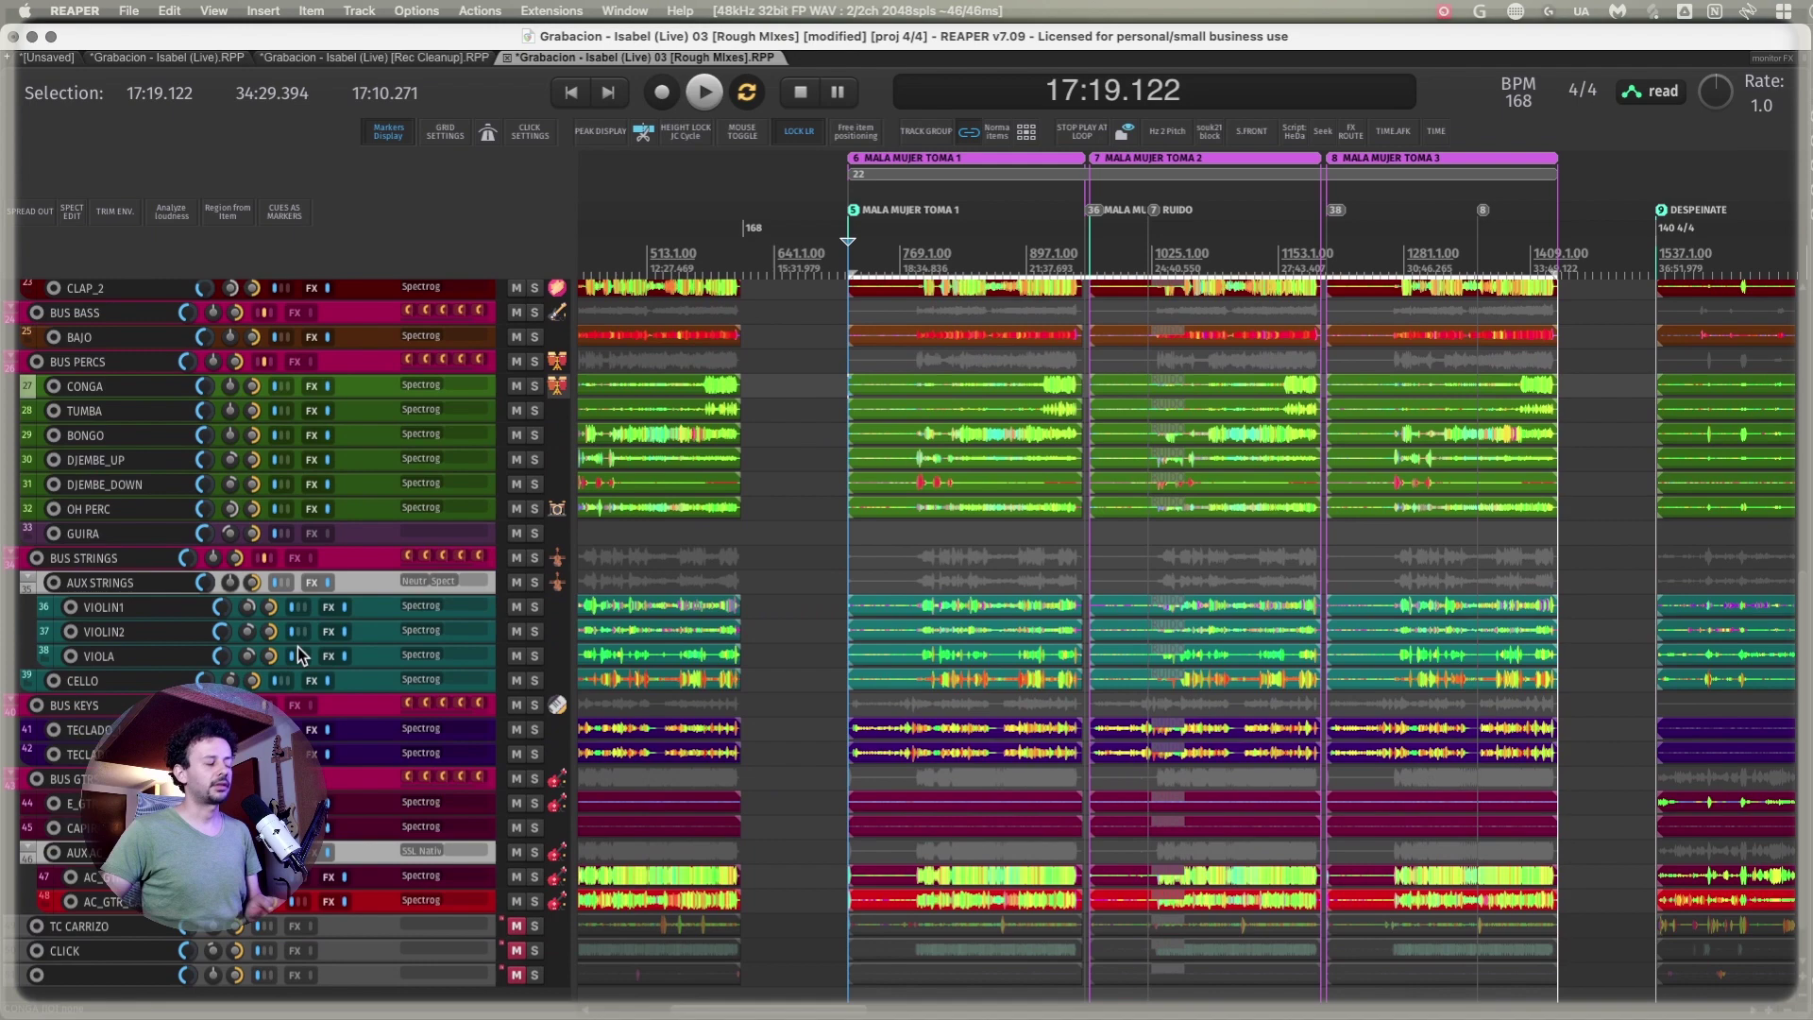
pyautogui.hscroll(2, 1079, 694)
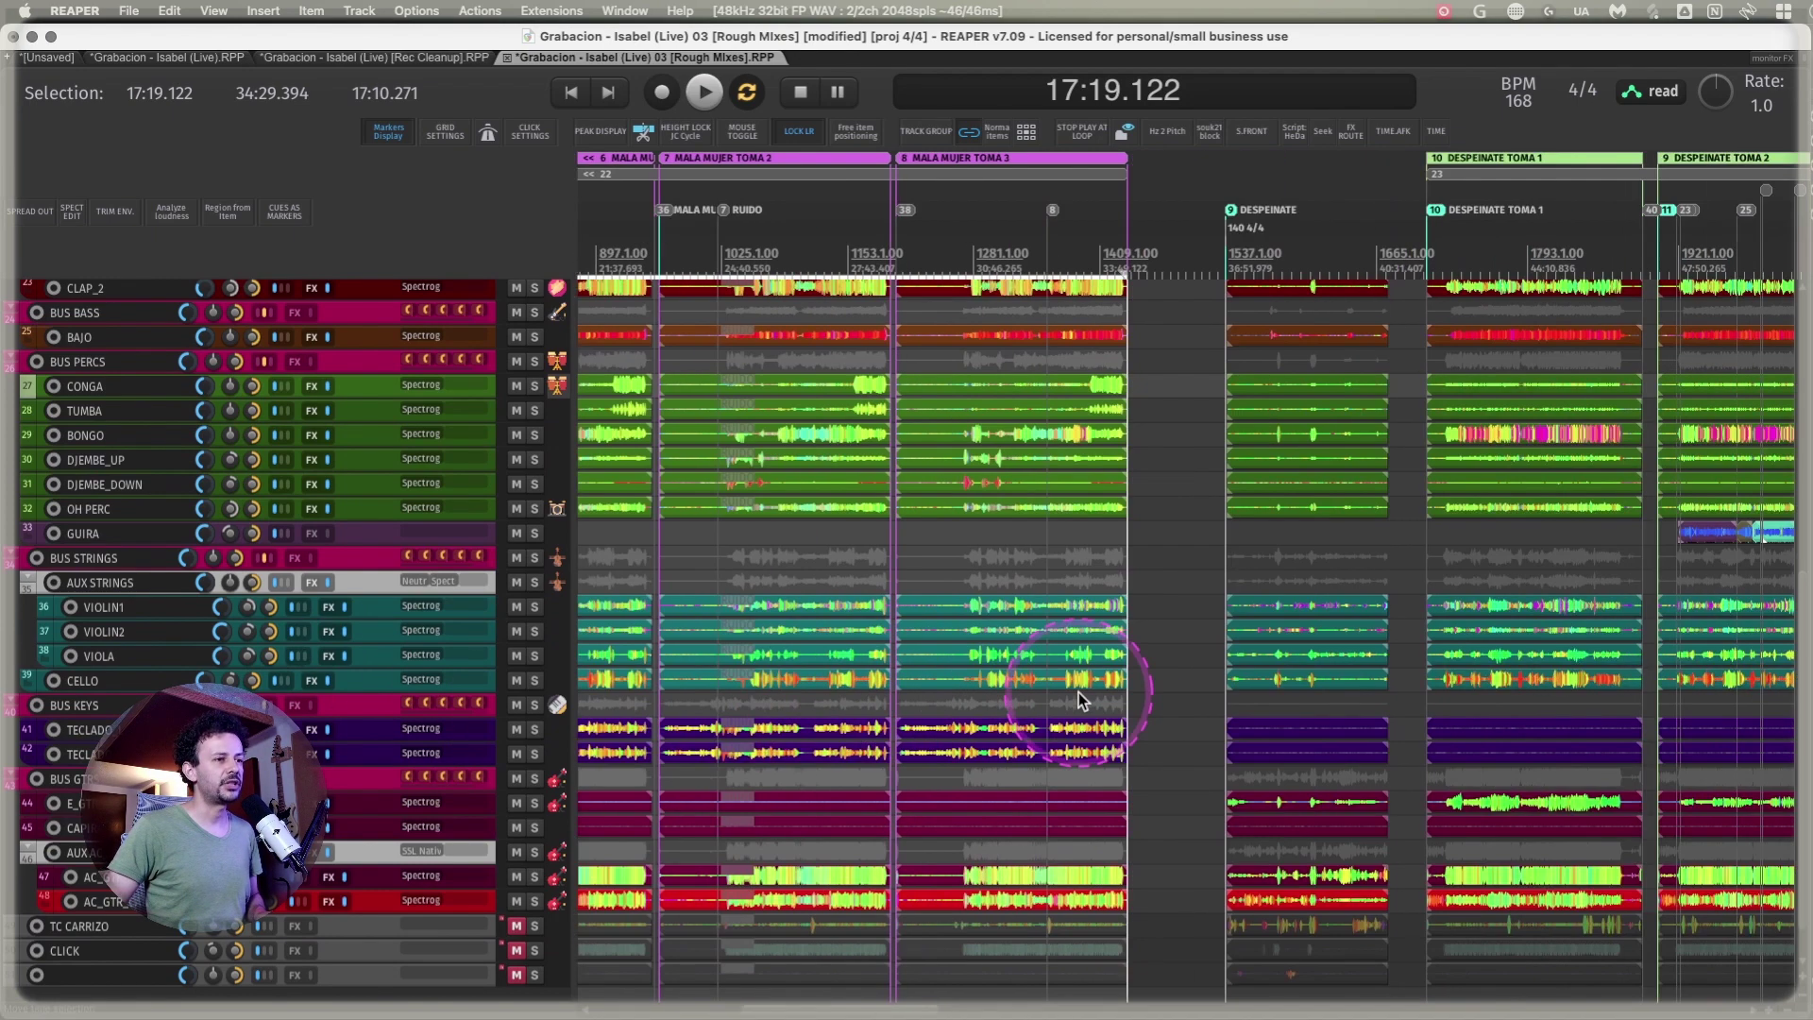
pyautogui.scroll(8, 402, 762)
pyautogui.scroll(5, 403, 754)
pyautogui.hscroll(10, 1218, 510)
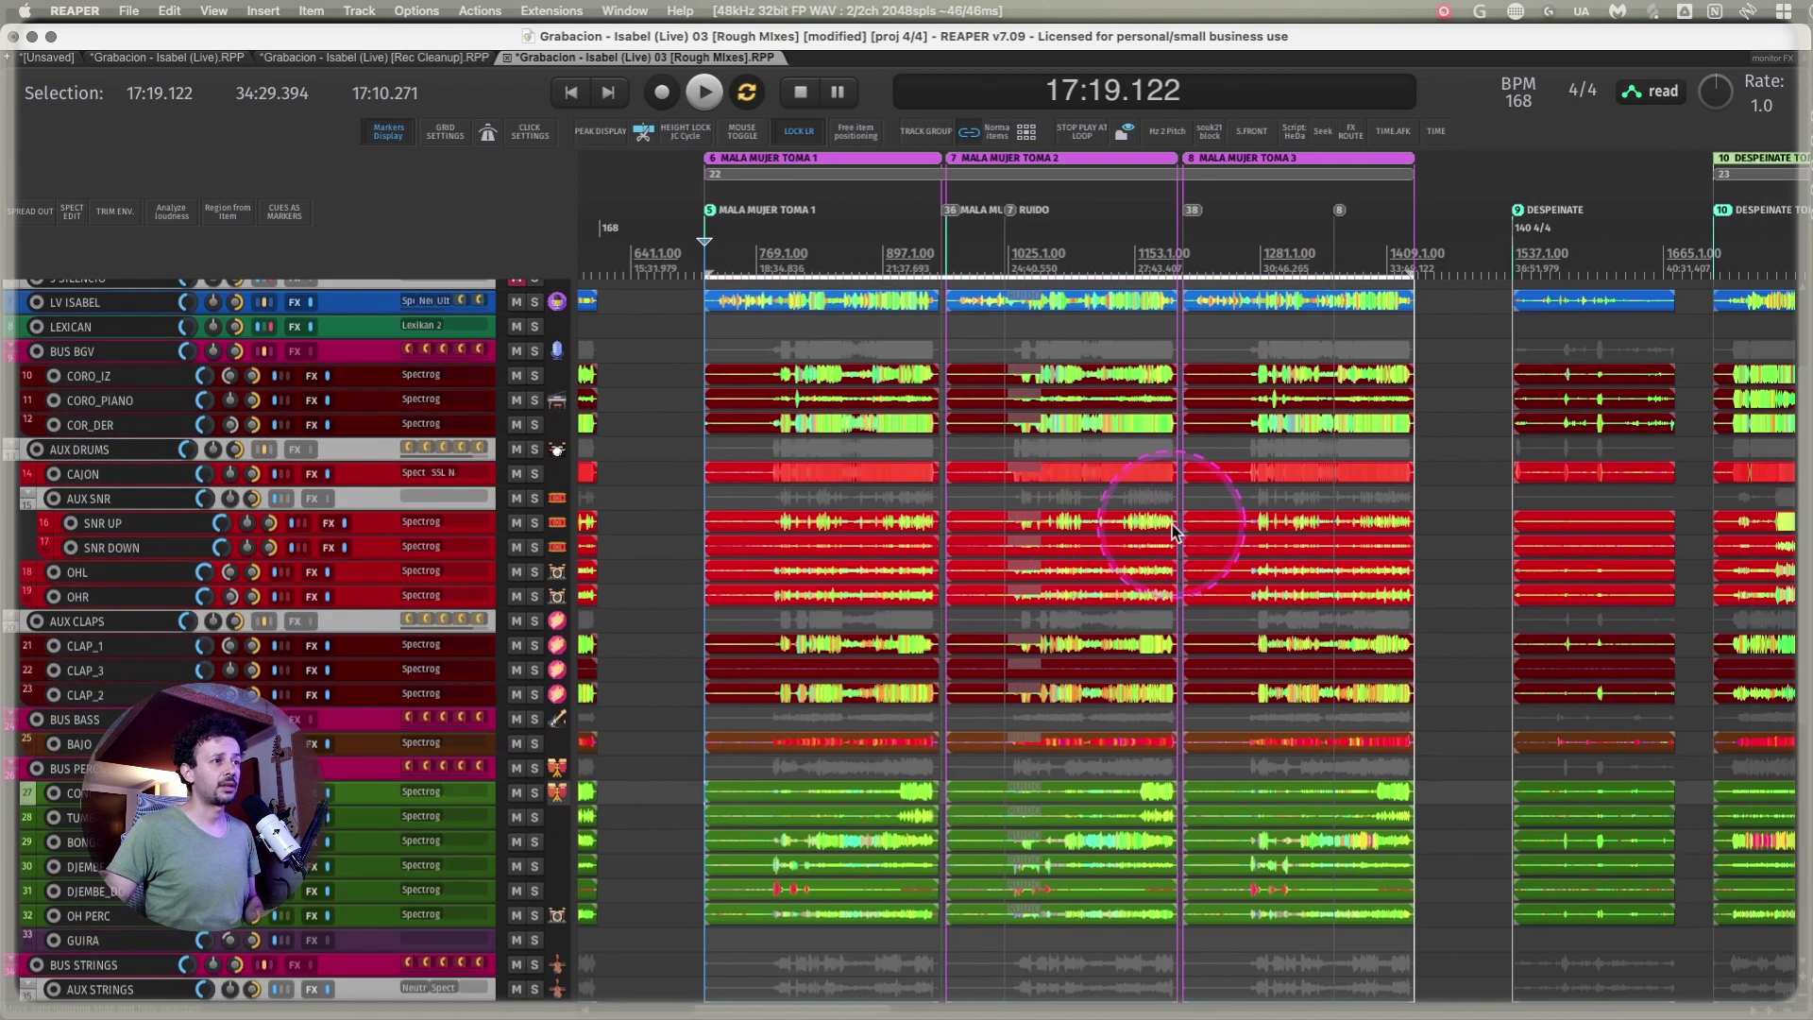
# - Play the soloed BUS BASS and BUS GTR from within SILENCIO TOMA 2, then stop
pyautogui.click(1256, 268)
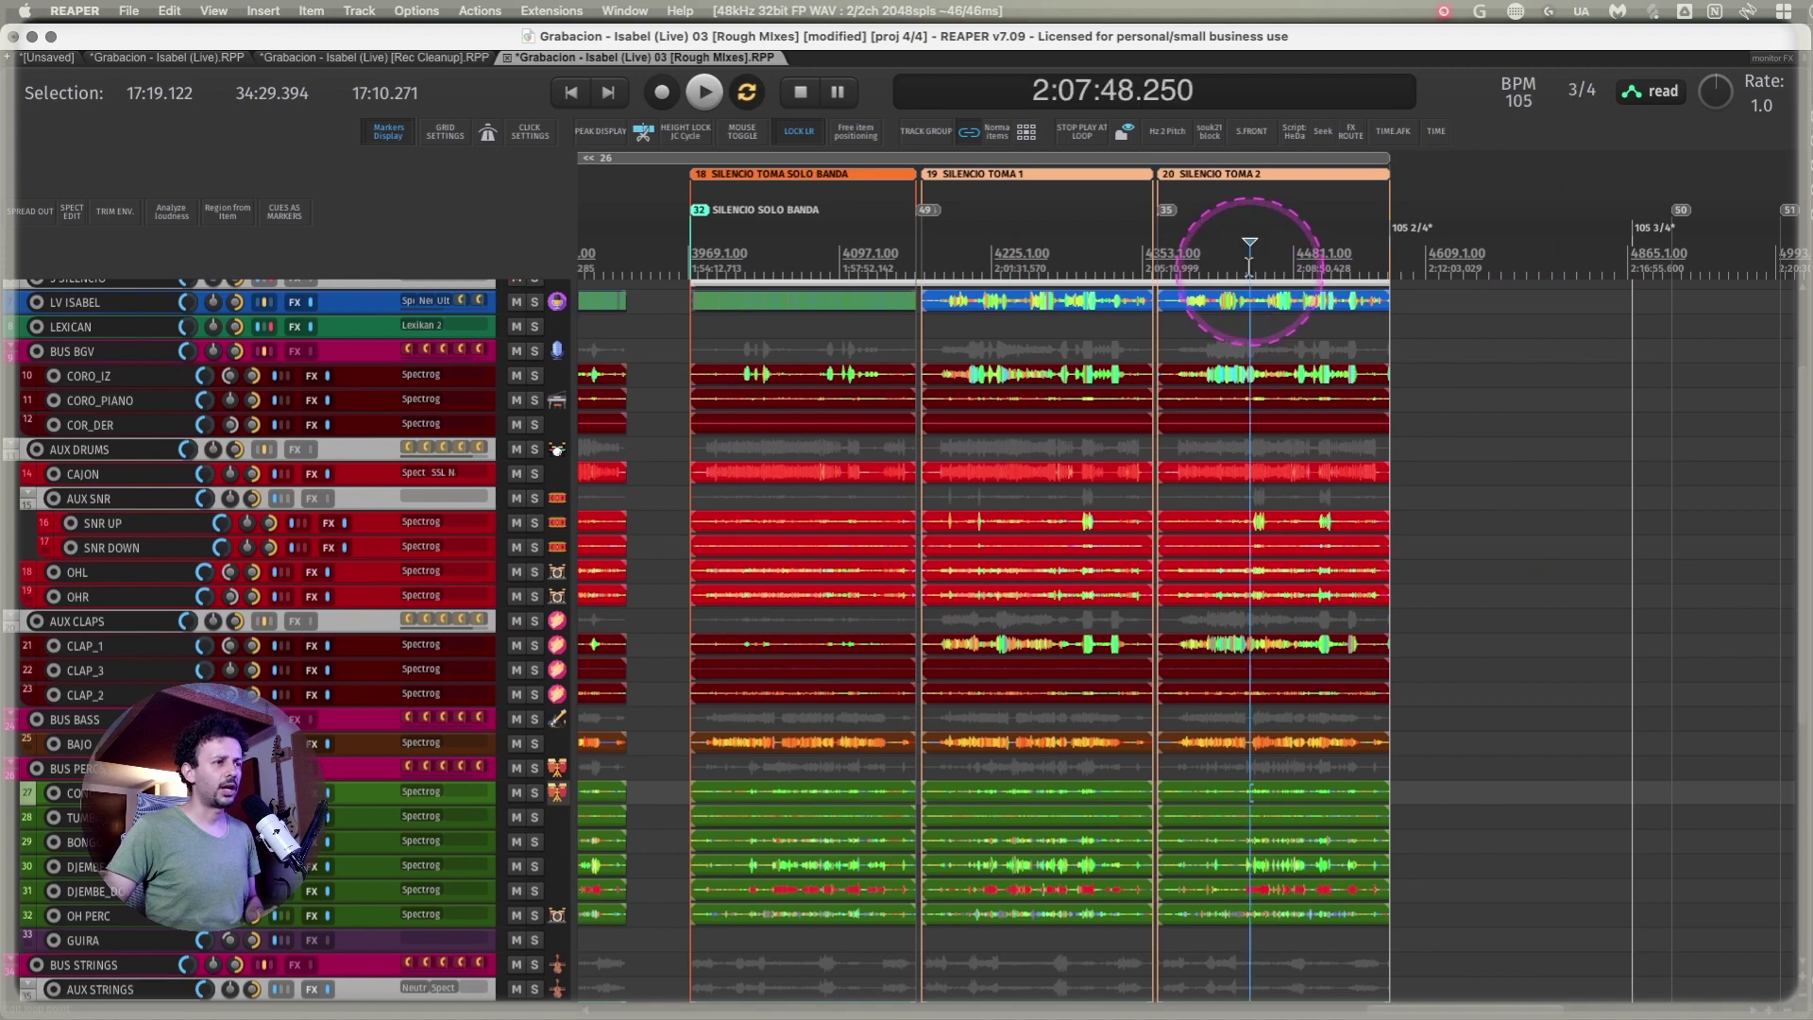
pyautogui.scroll(5, 1253, 264)
pyautogui.click(1360, 264)
pyautogui.scroll(-3, 341, 604)
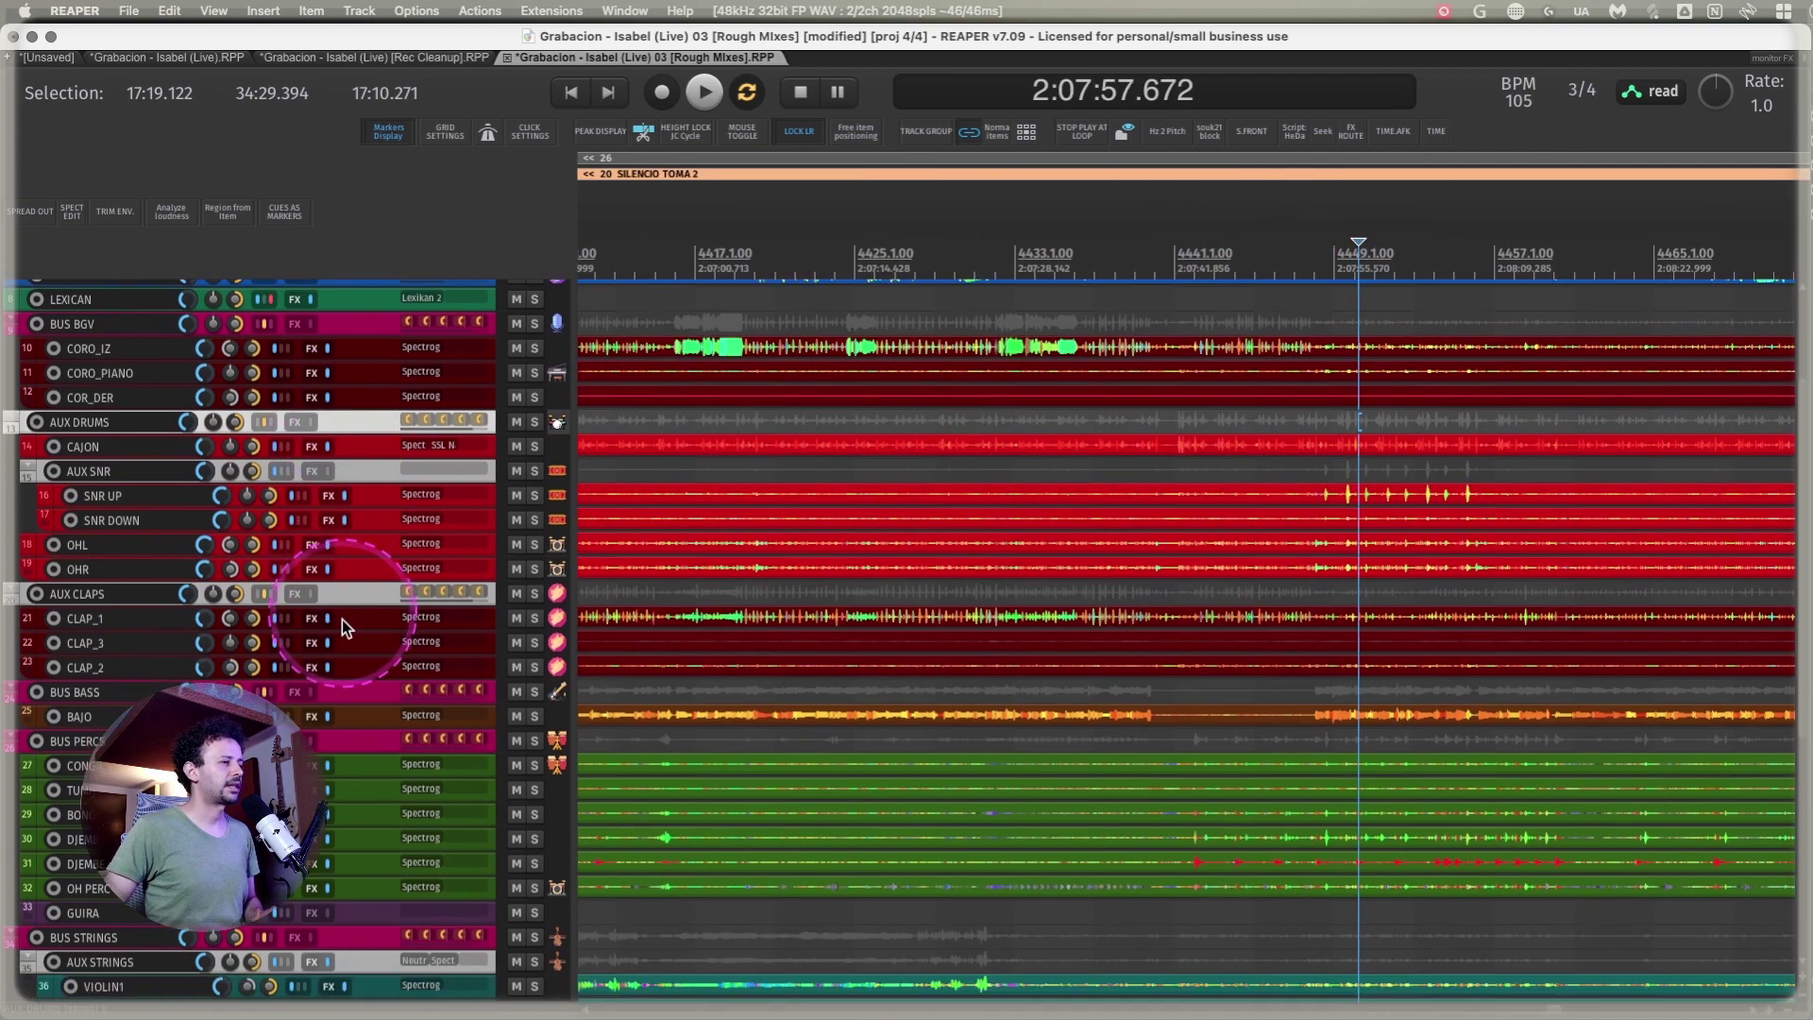
pyautogui.scroll(-9, 342, 648)
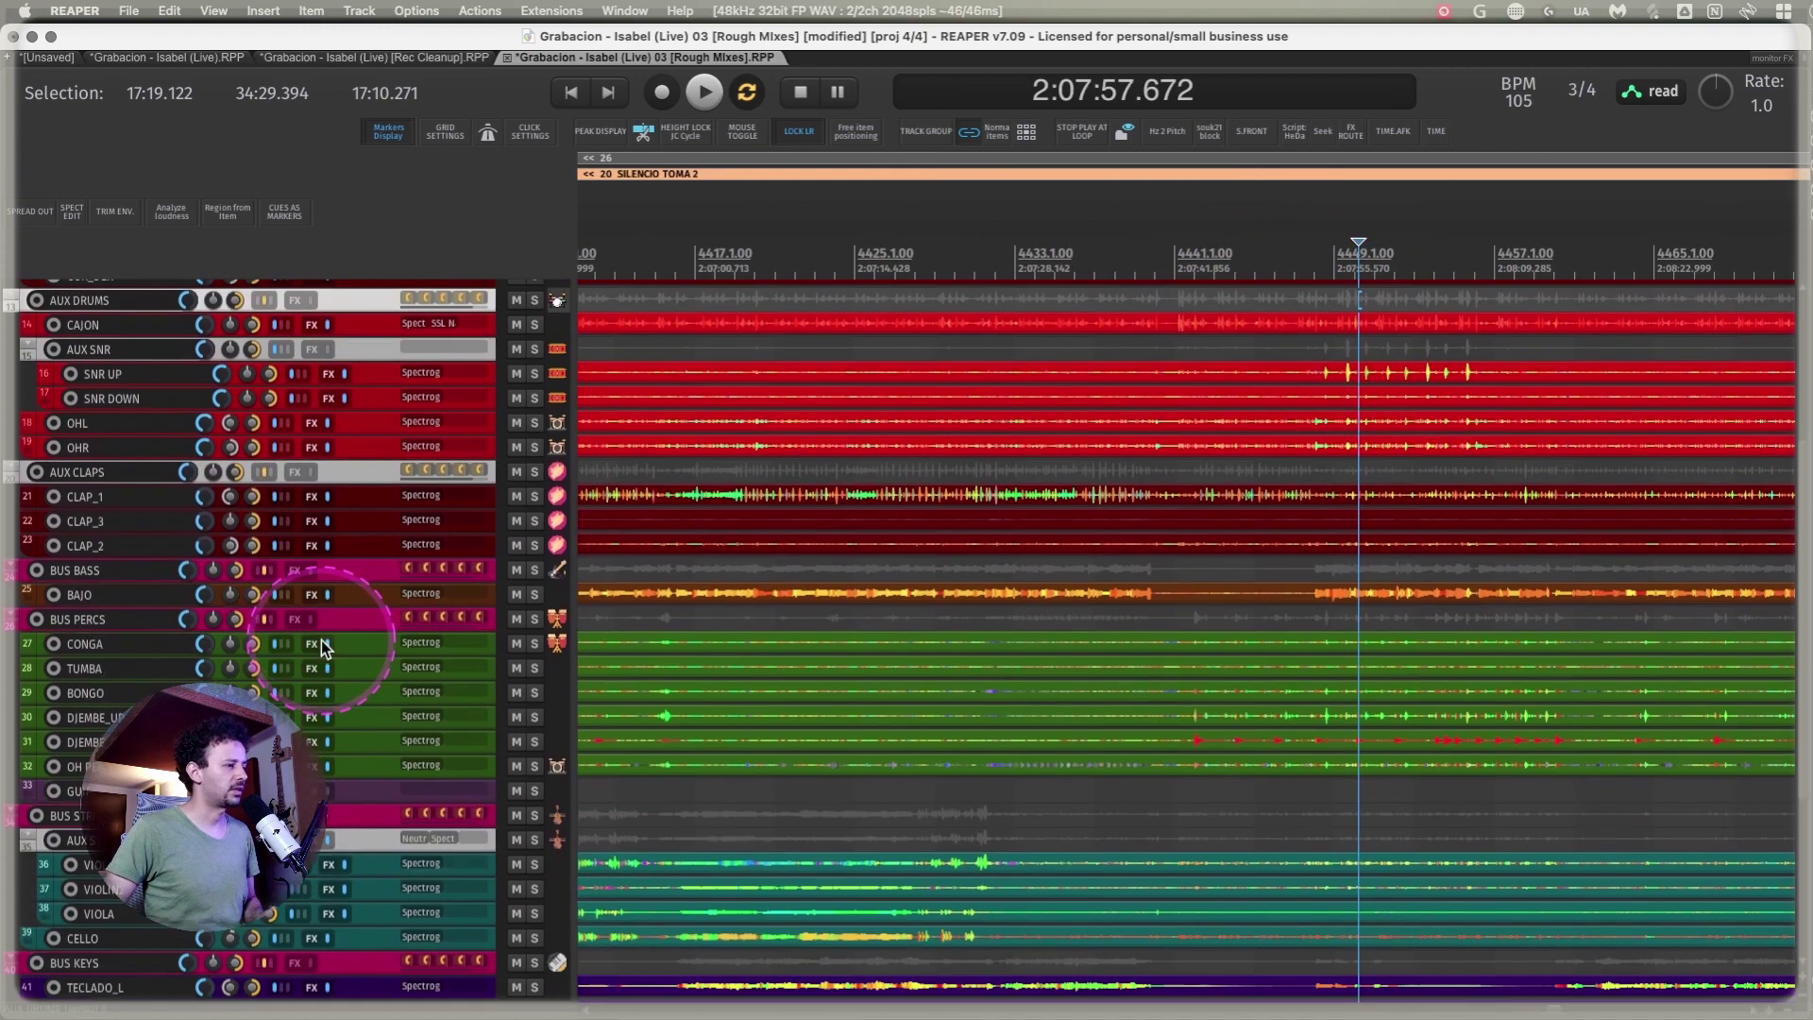
pyautogui.press('space')
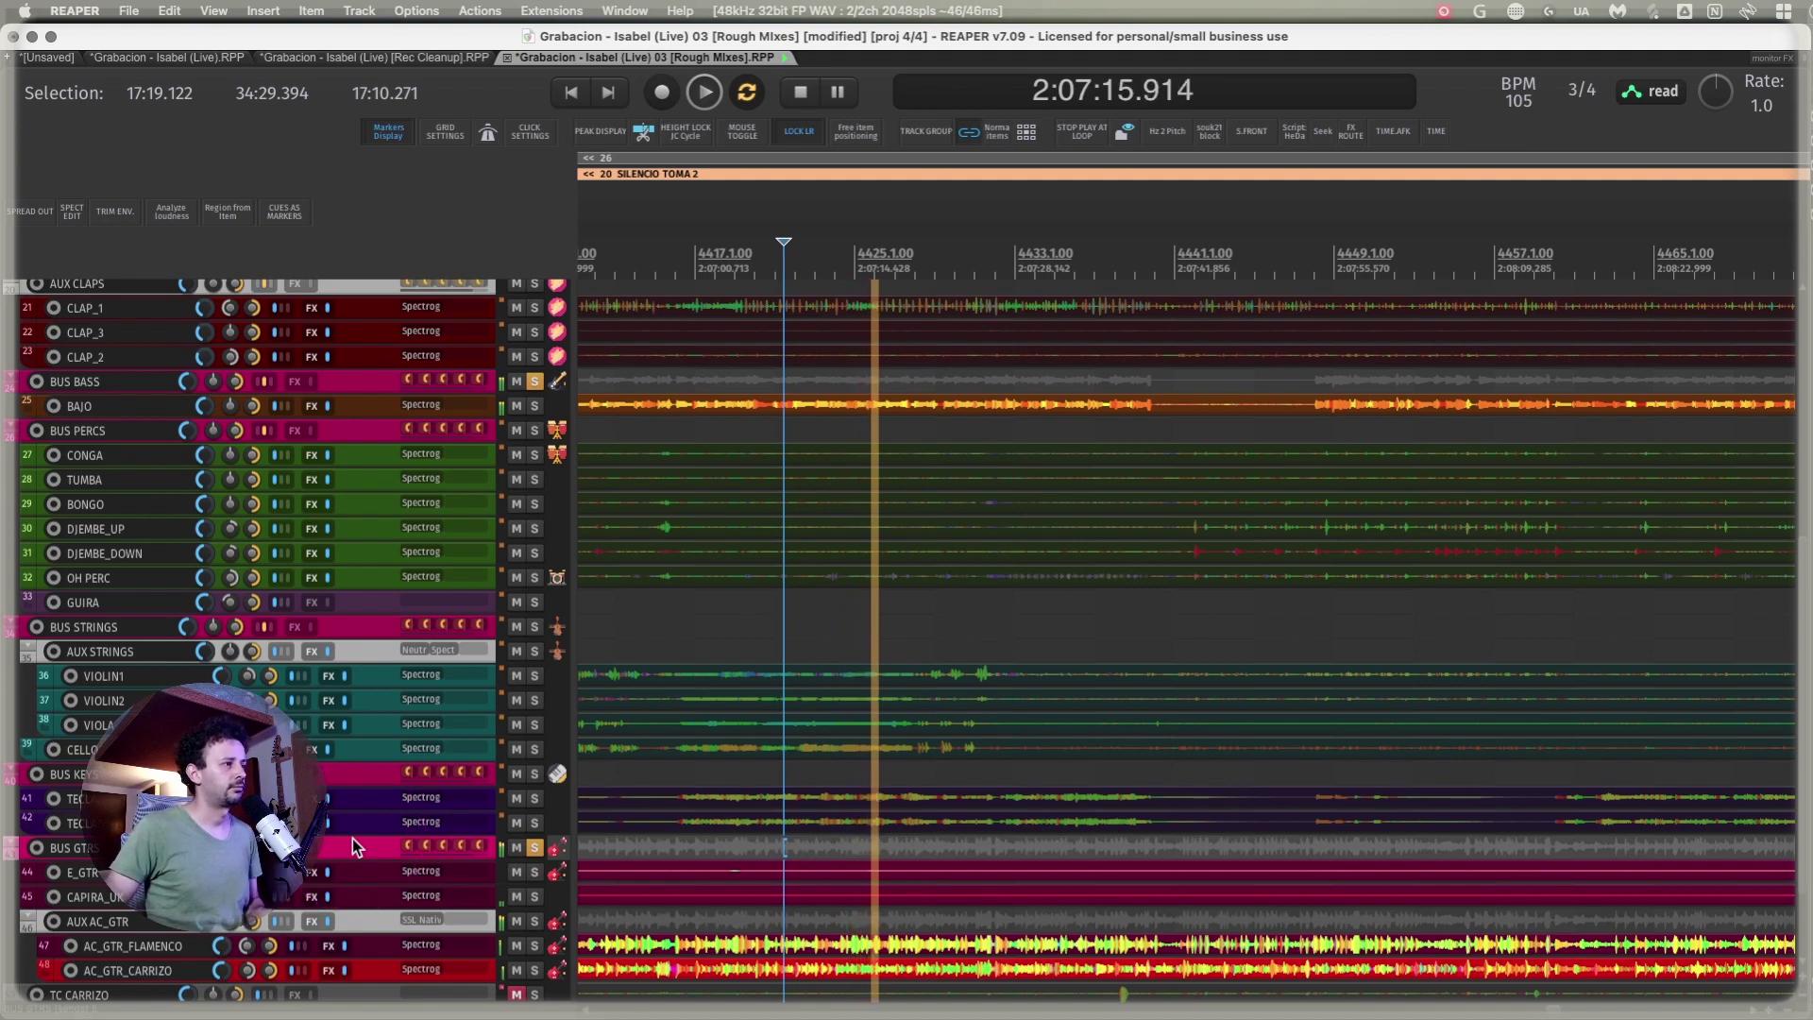
pyautogui.press('space')
# - Zoom out to show regions from TEST and MALA MUJER through SOY ESO Y MAS
pyautogui.scroll(-10, 854, 743)
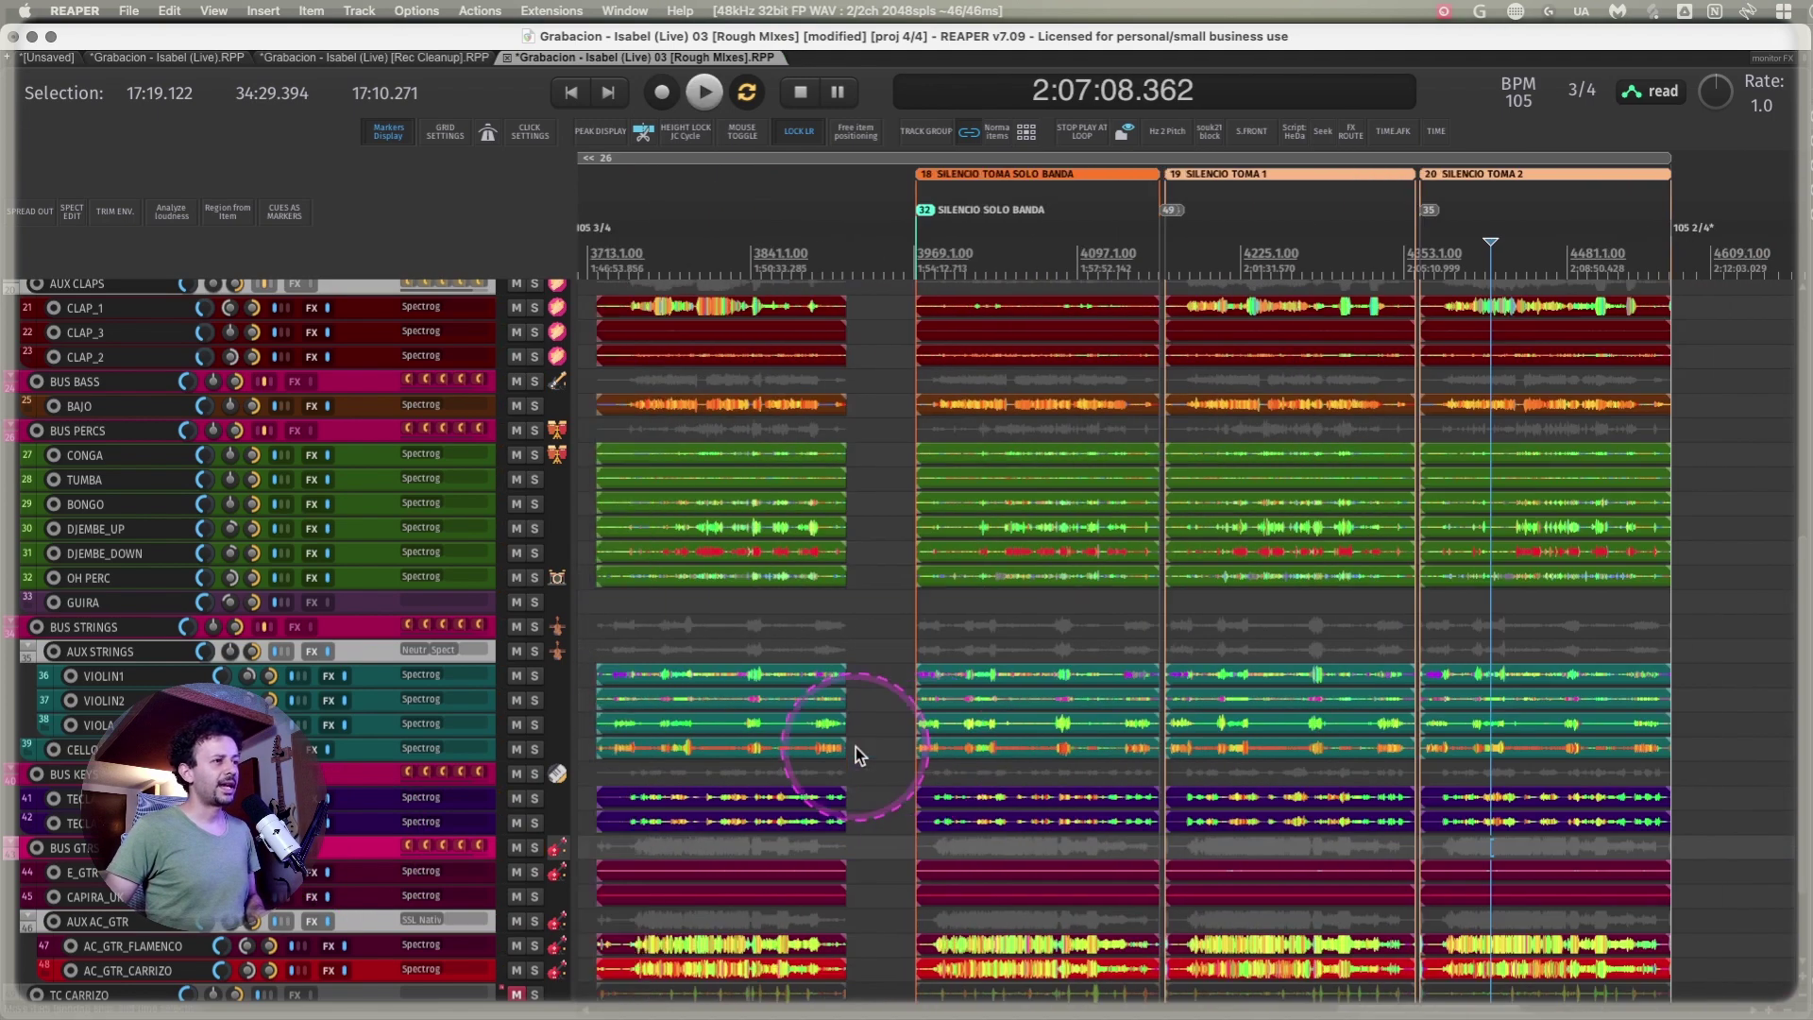
pyautogui.hscroll(3, 854, 743)
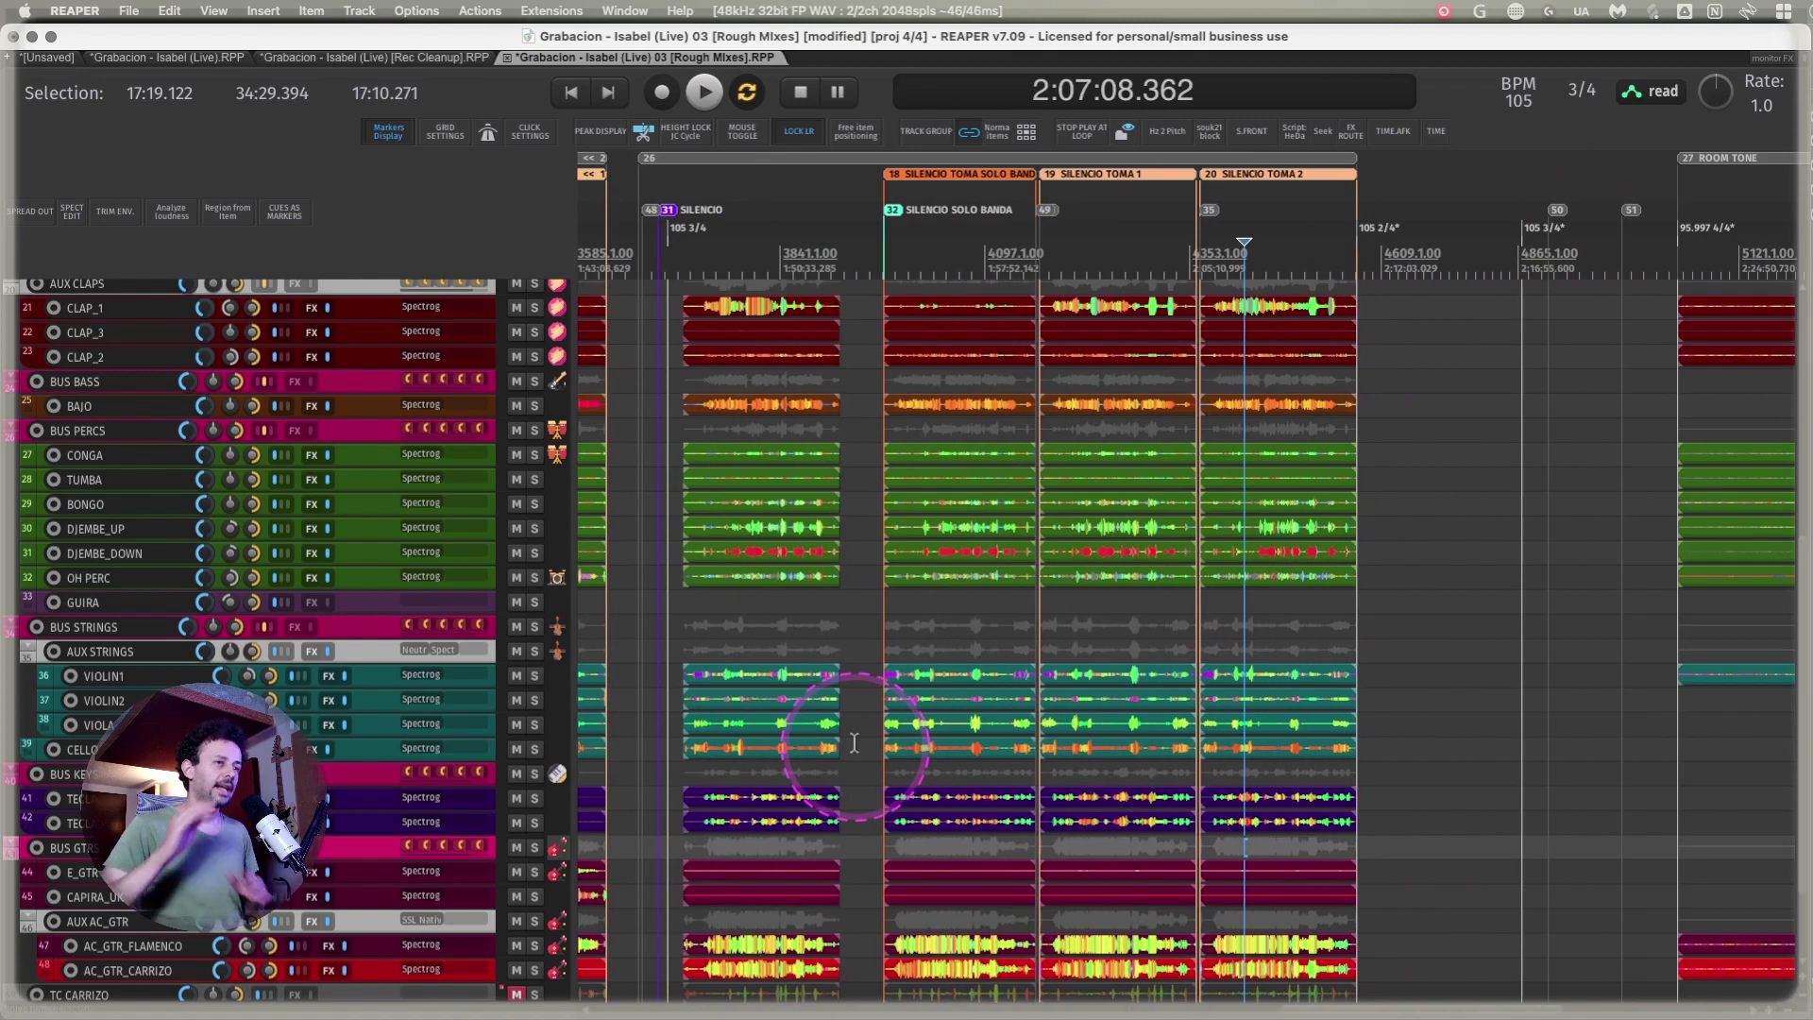
pyautogui.scroll(-4, 853, 743)
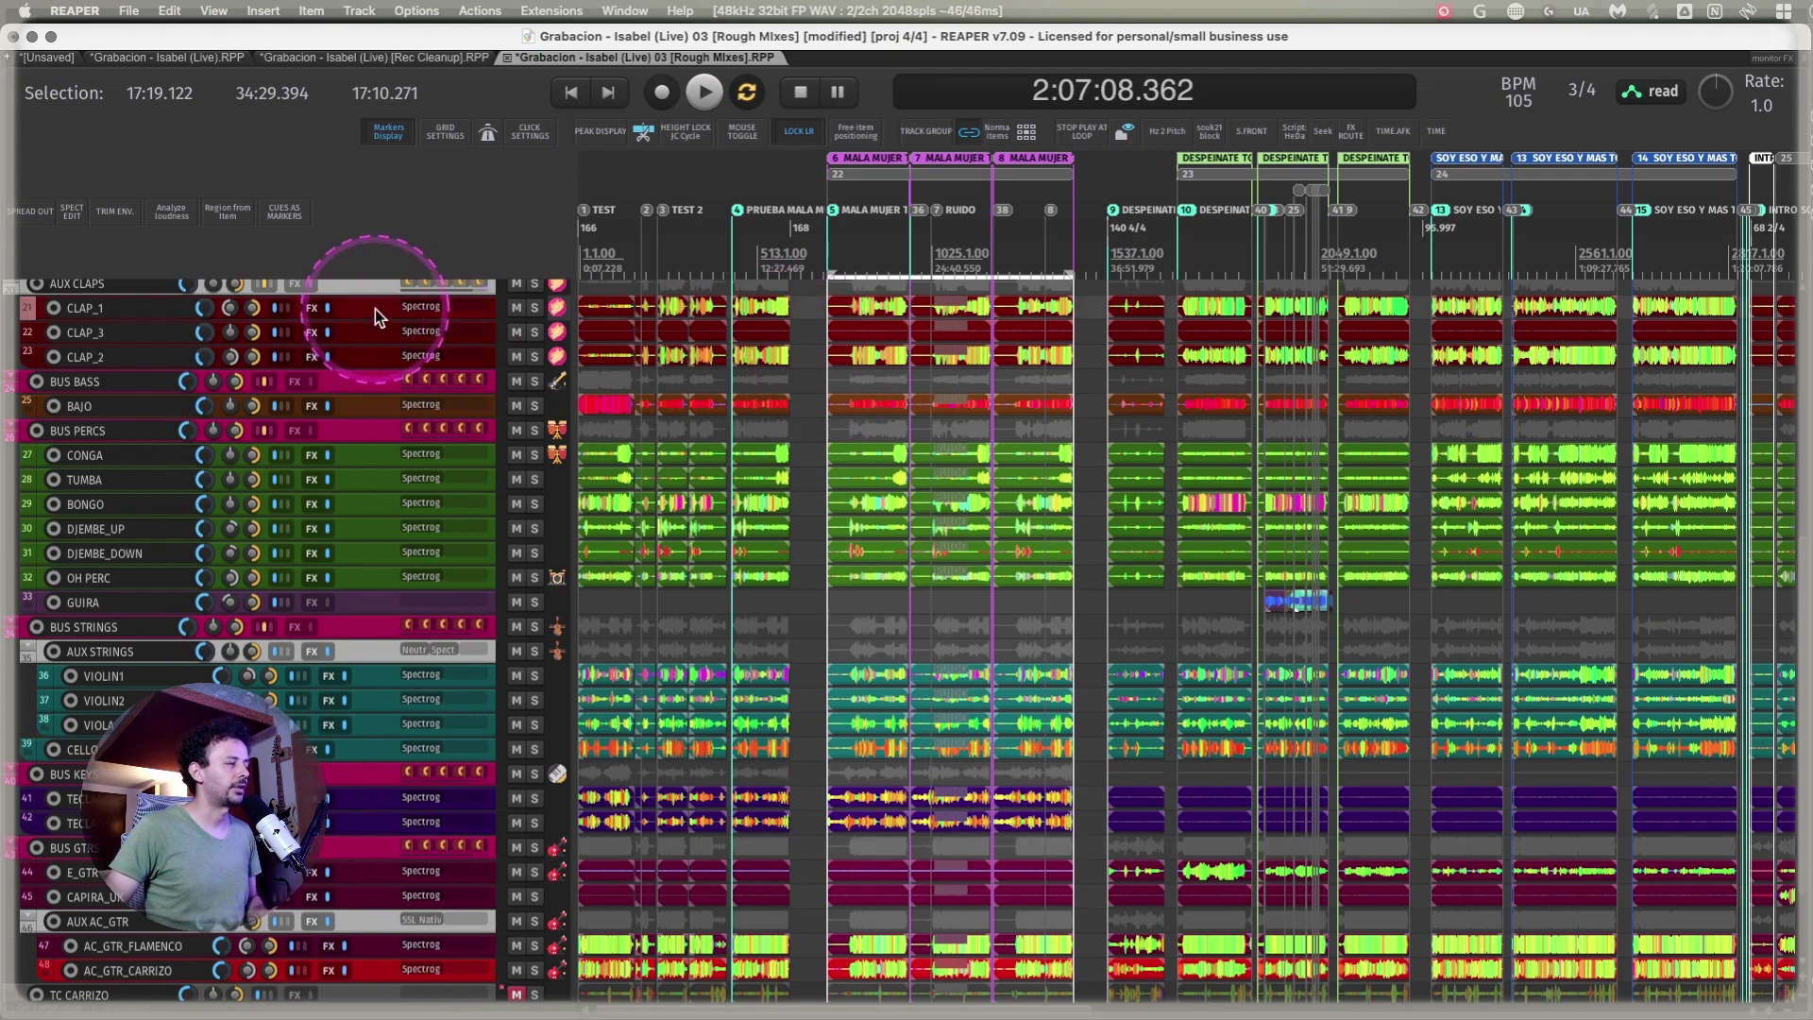
# - Zoom onto the CLAP tracks' Mala Mujer takes and look up the 'IMPLODE TAKE' actions
pyautogui.moveTo(810, 296); pyautogui.dragTo(1097, 359)
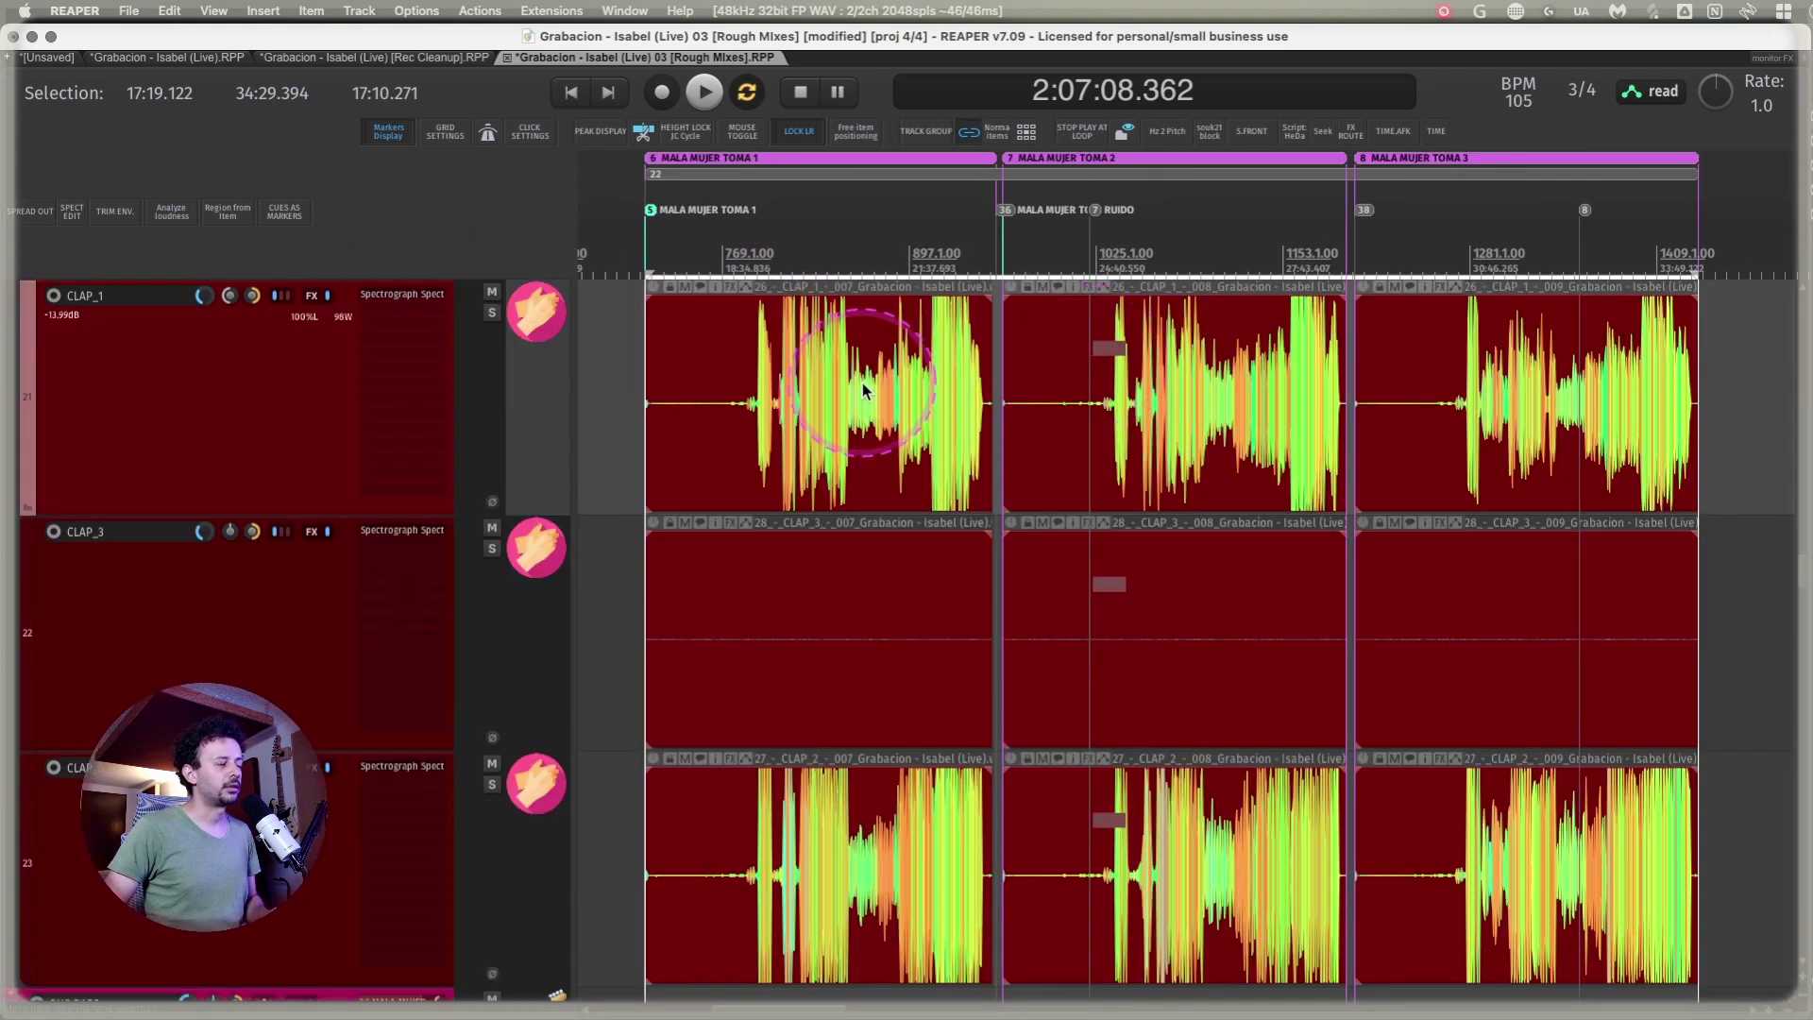
pyautogui.click(875, 378)
pyautogui.hotkey('shift', '/')
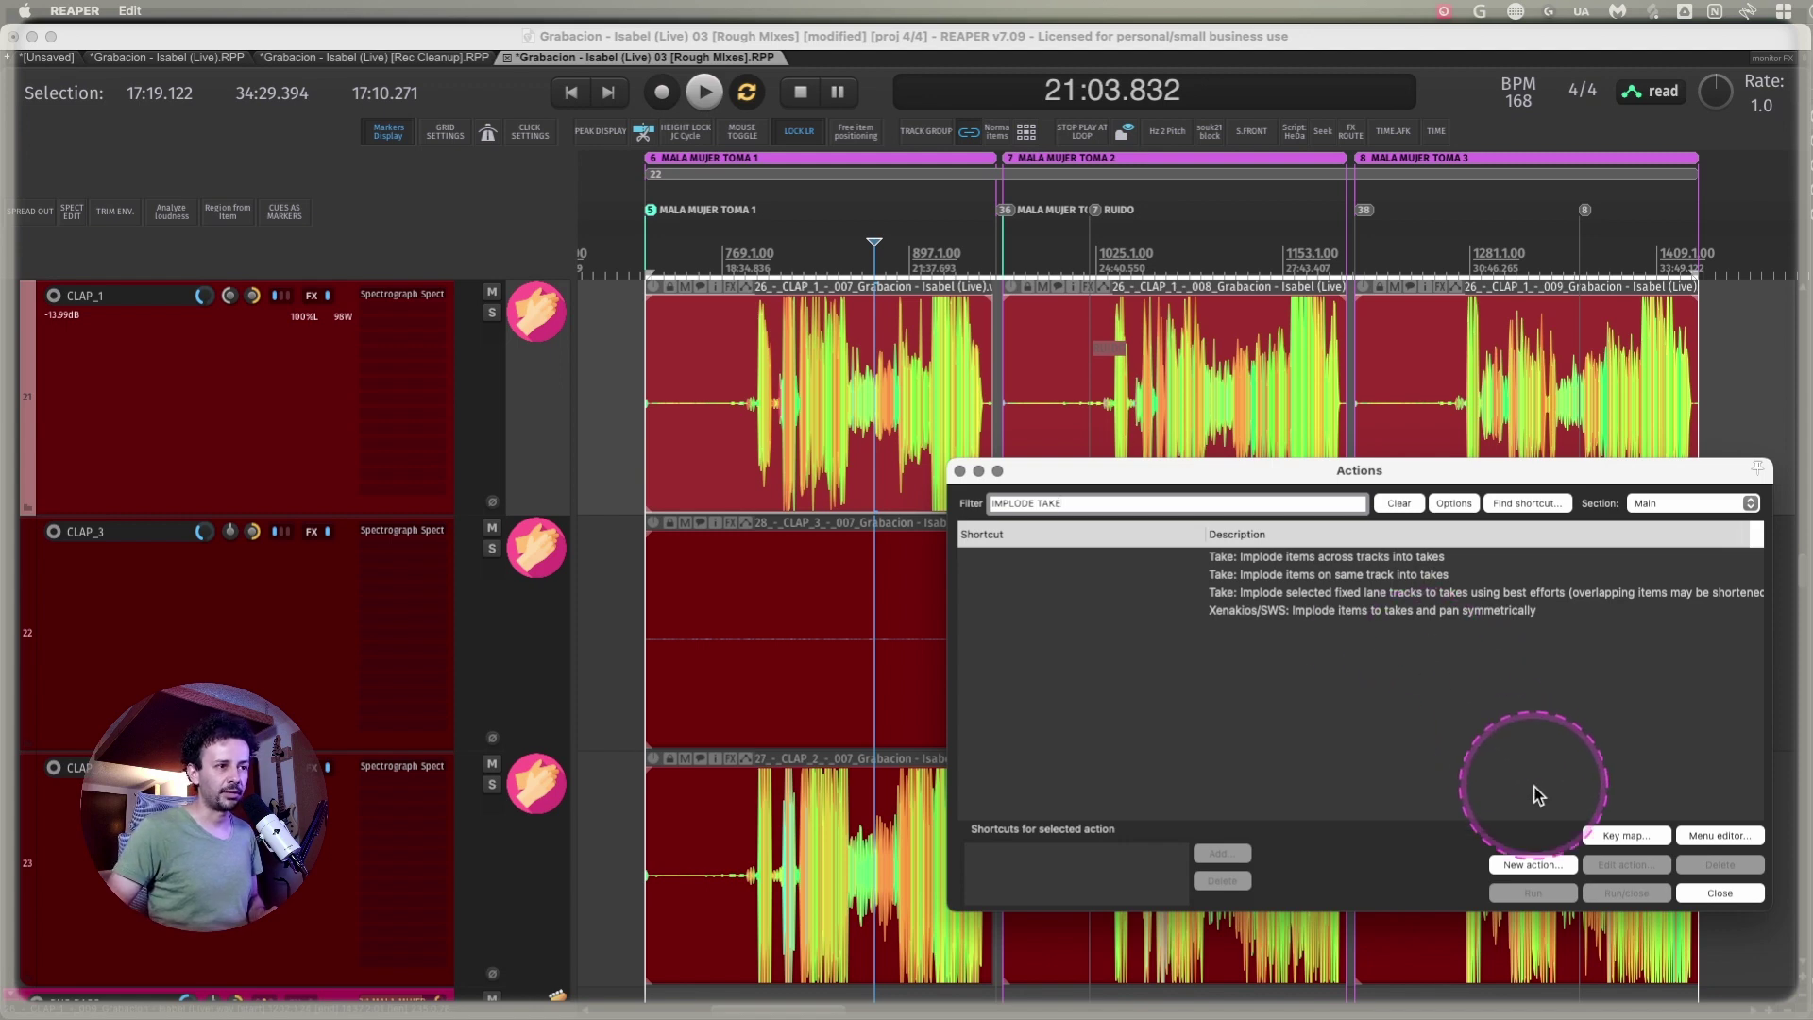
pyautogui.click(1724, 889)
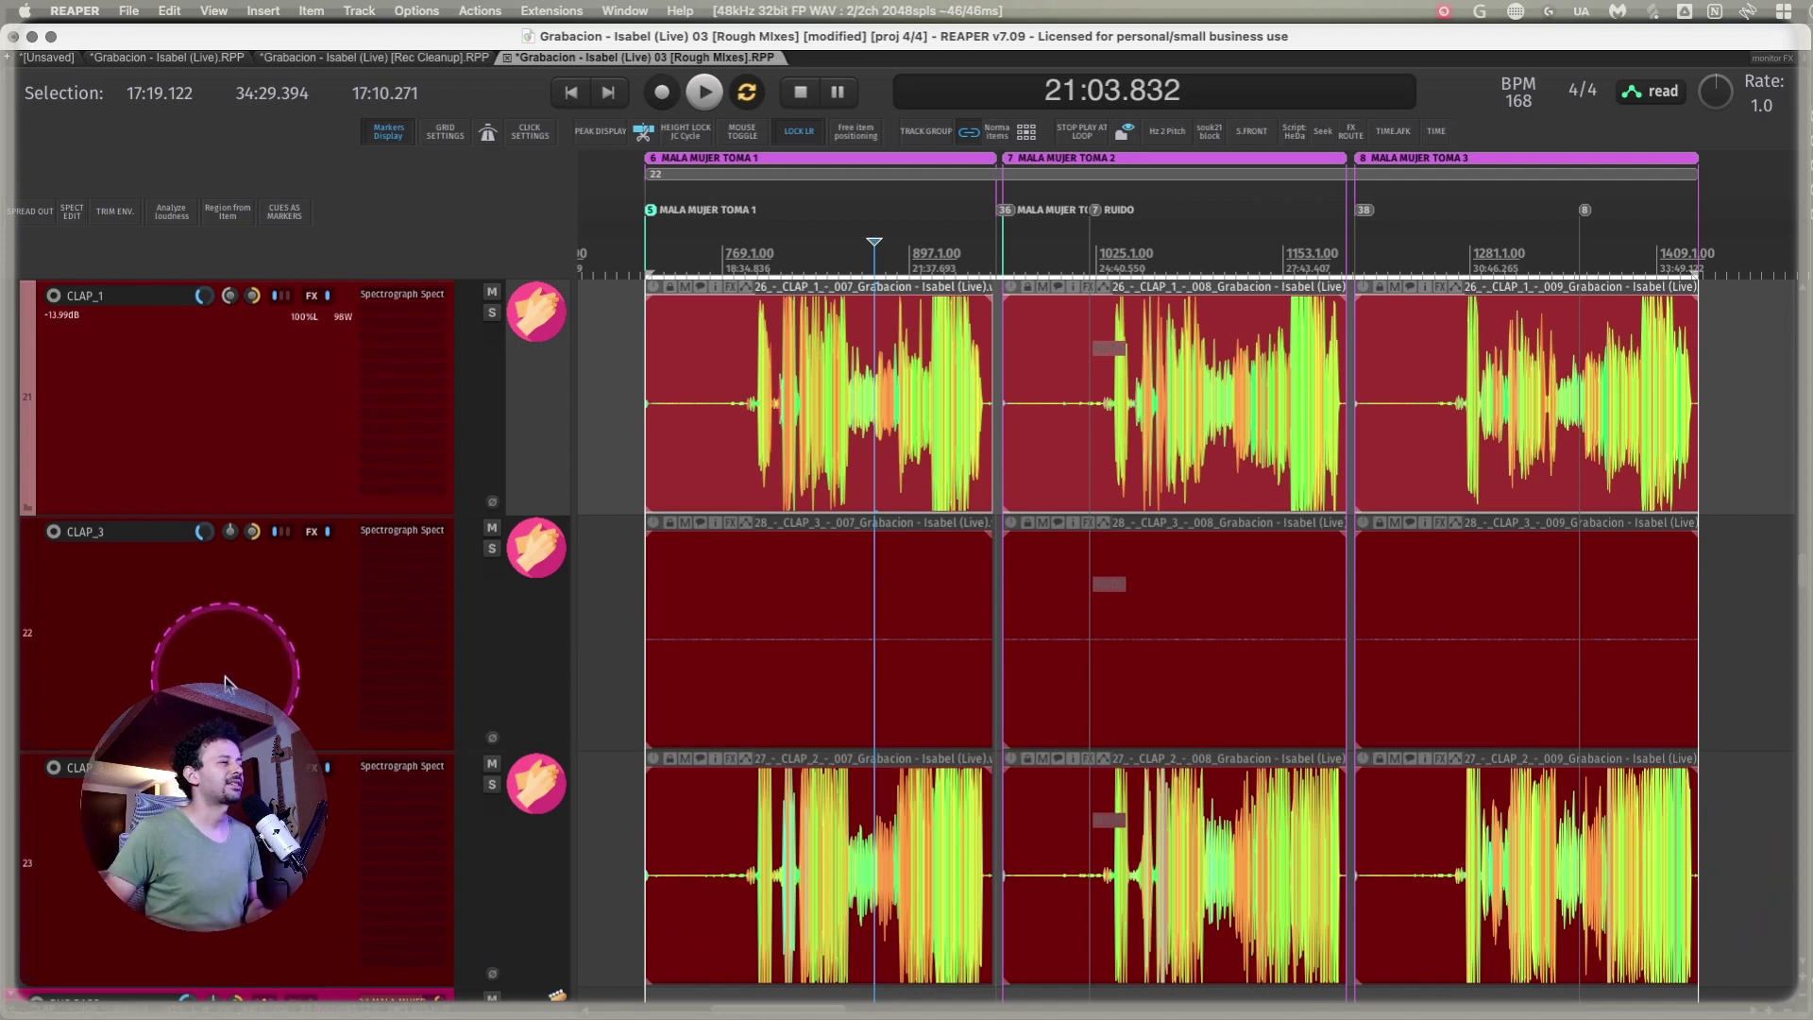
pyautogui.scroll(-5, 227, 676)
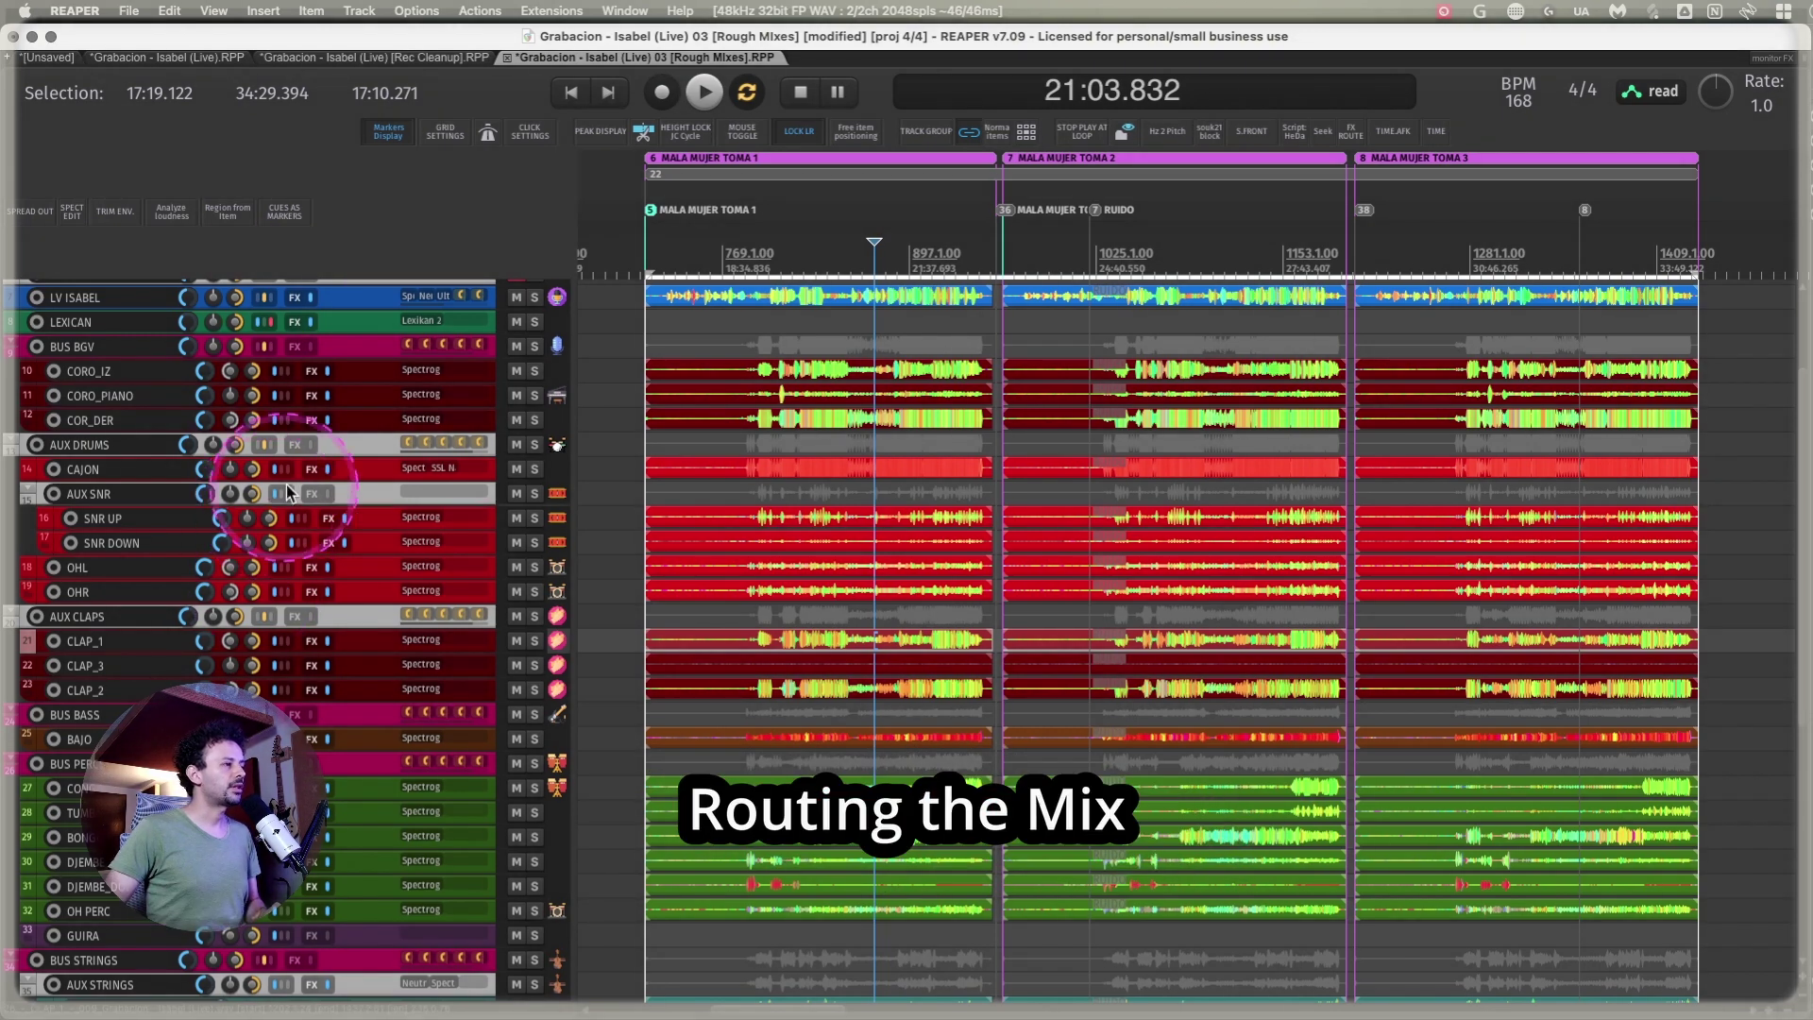
# - Select song tracks 1 MALA MUJER through 5 SILENCIO, show their envelopes and zoom in on them
pyautogui.click(349, 446)
pyautogui.click(338, 714)
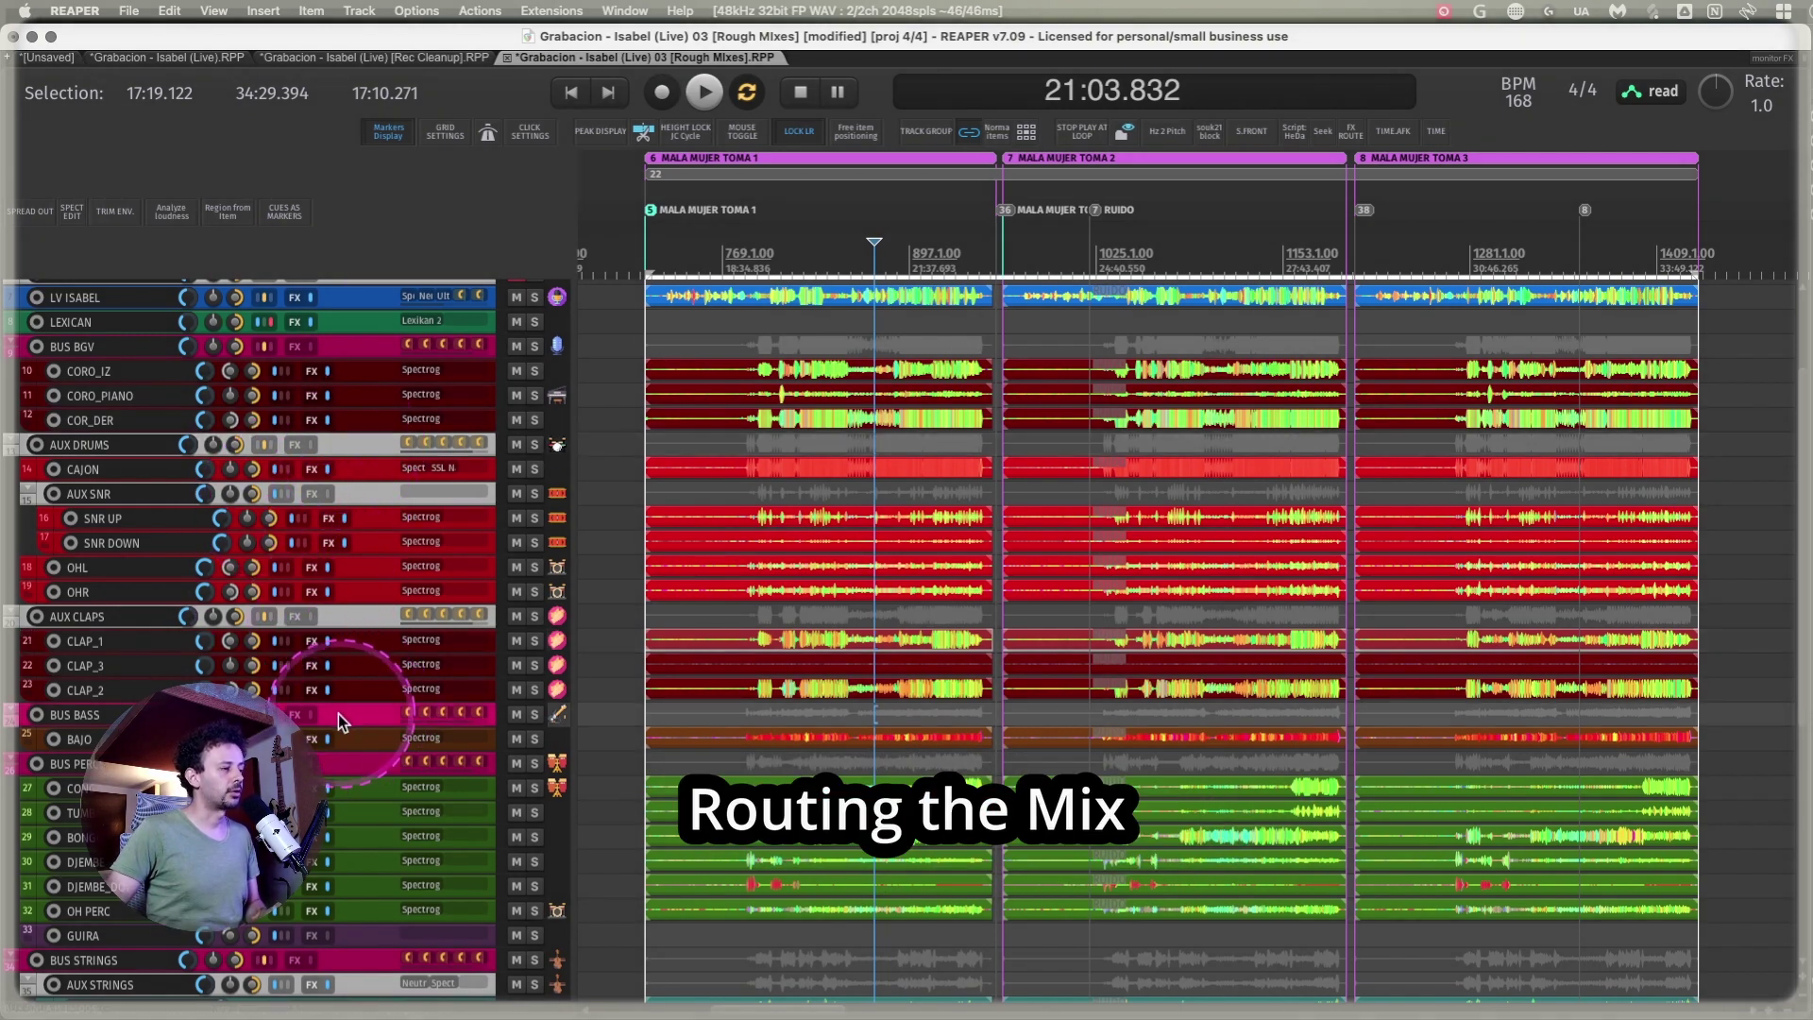
pyautogui.scroll(5, 325, 710)
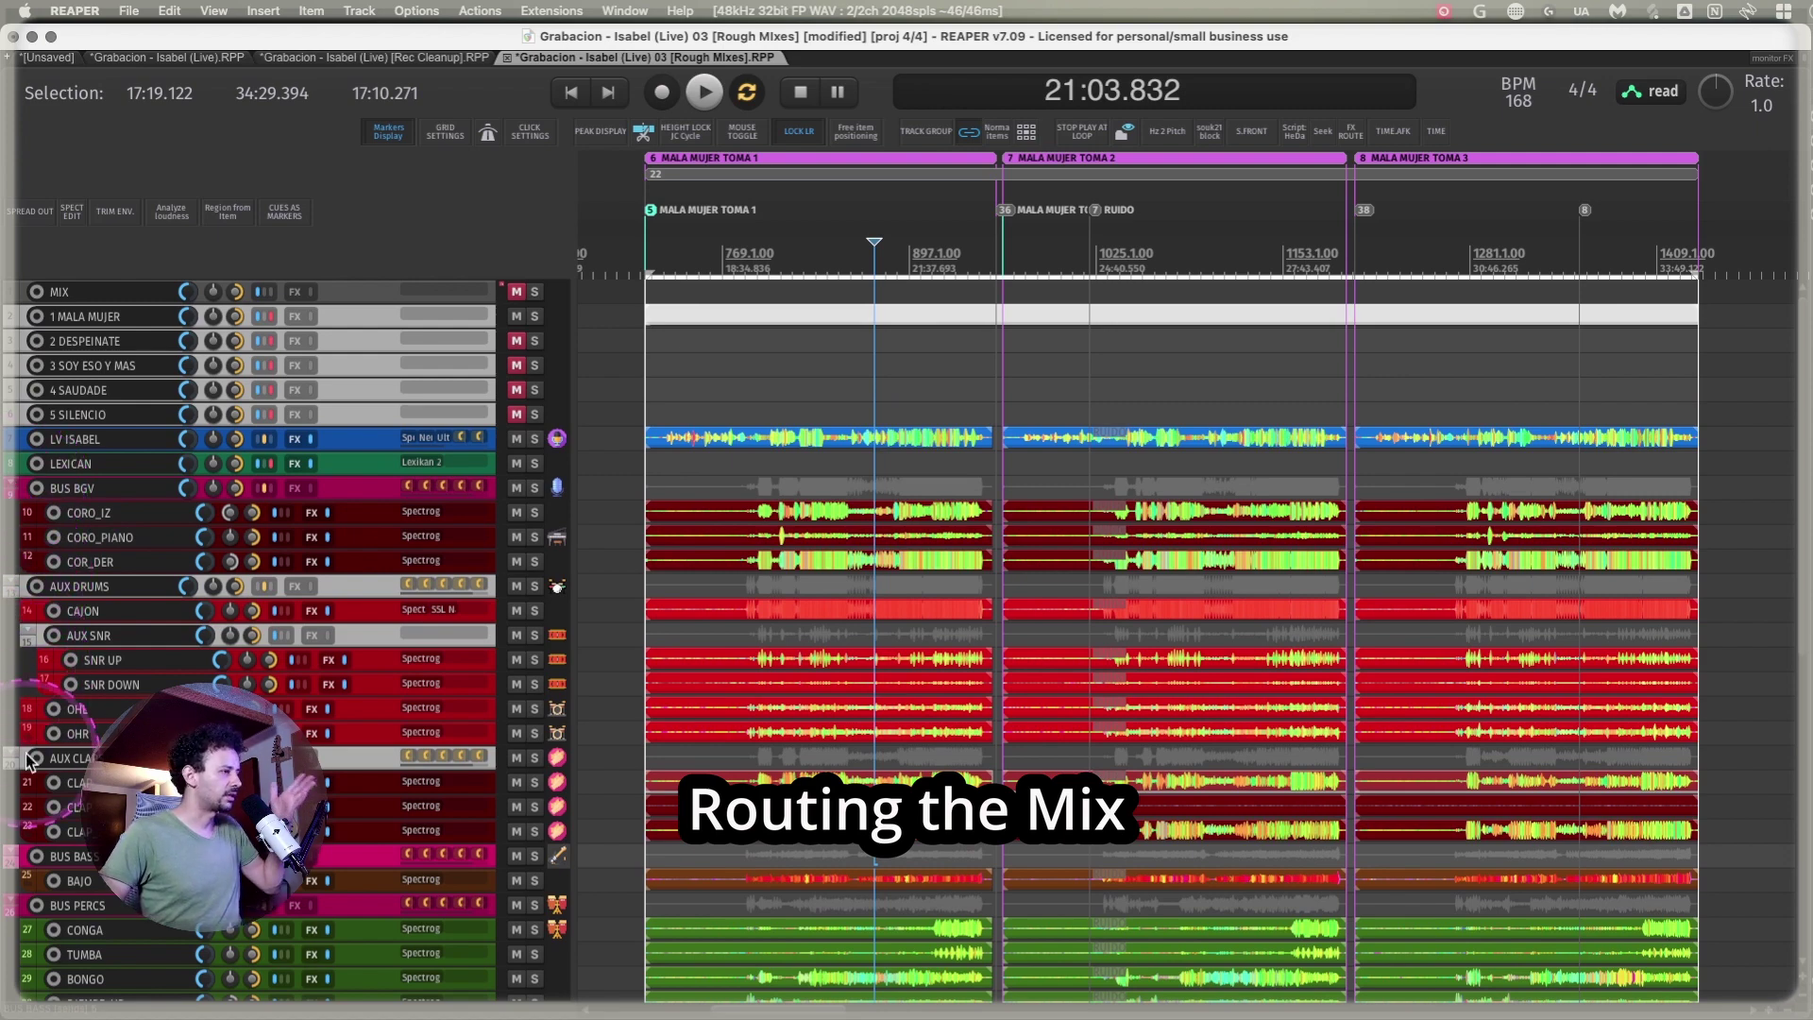
pyautogui.click(366, 326)
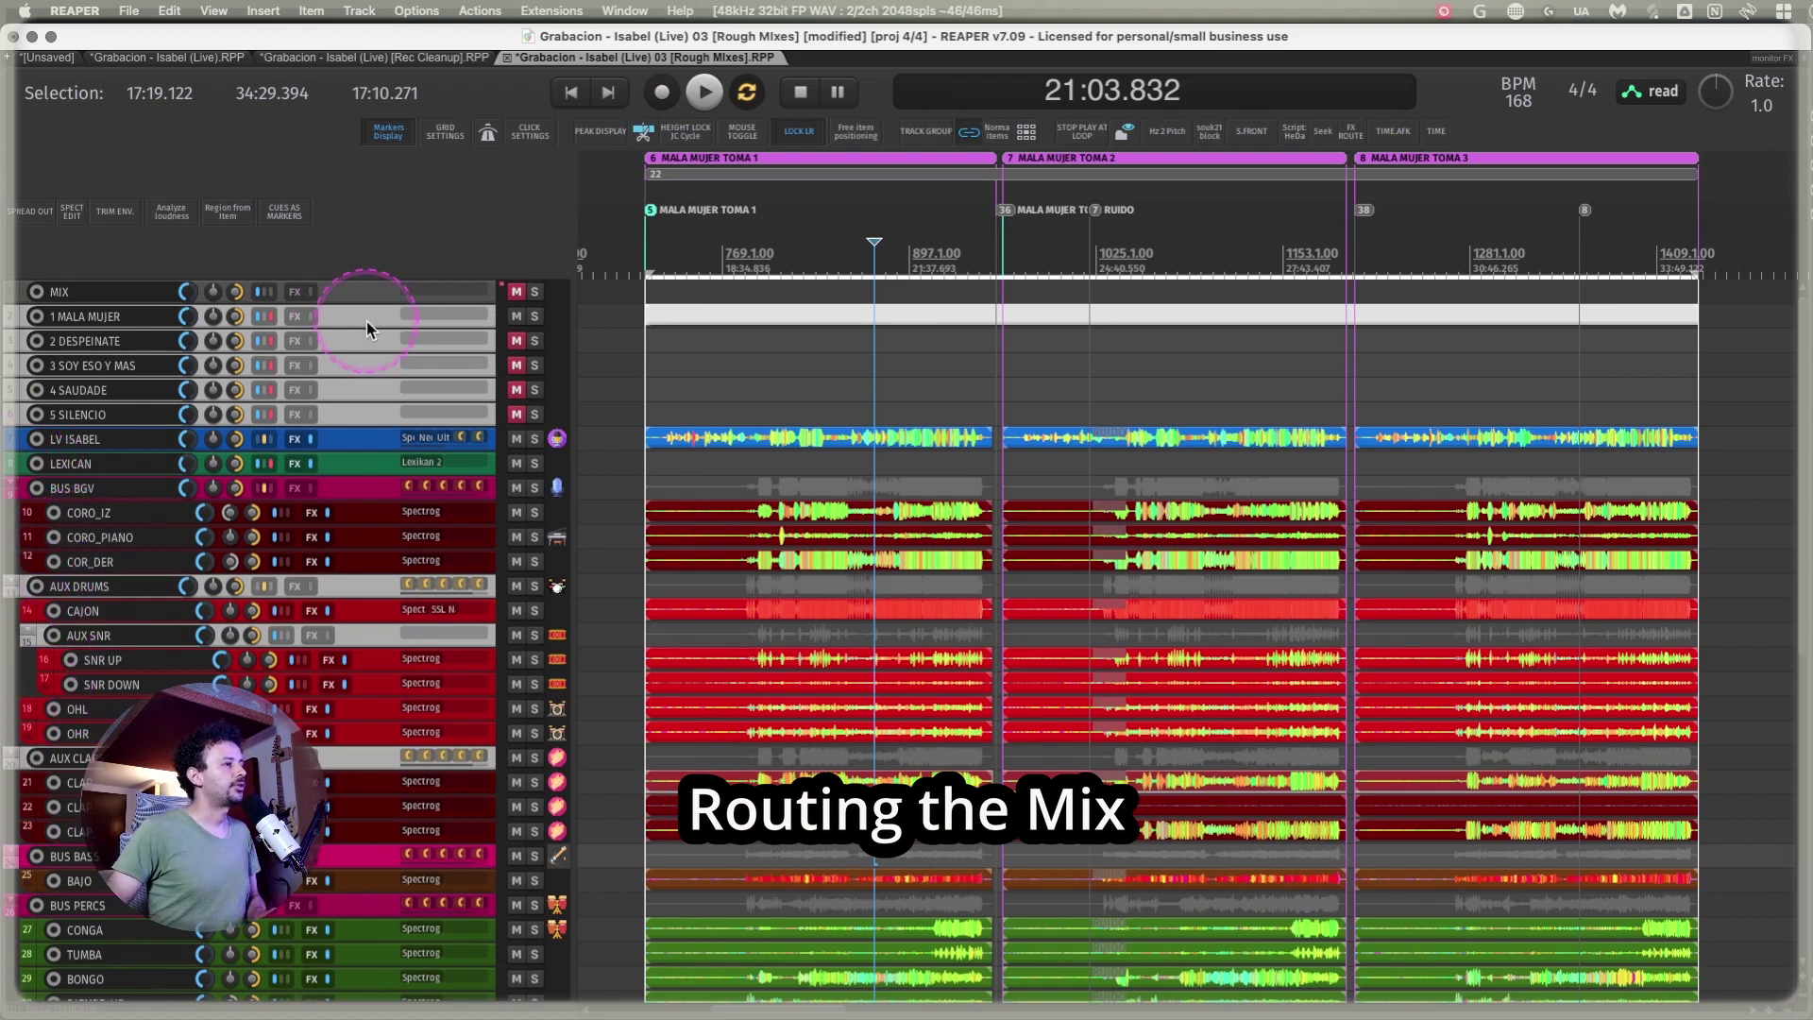
pyautogui.keyDown('shift'); pyautogui.click(359, 414); pyautogui.keyUp('shift')
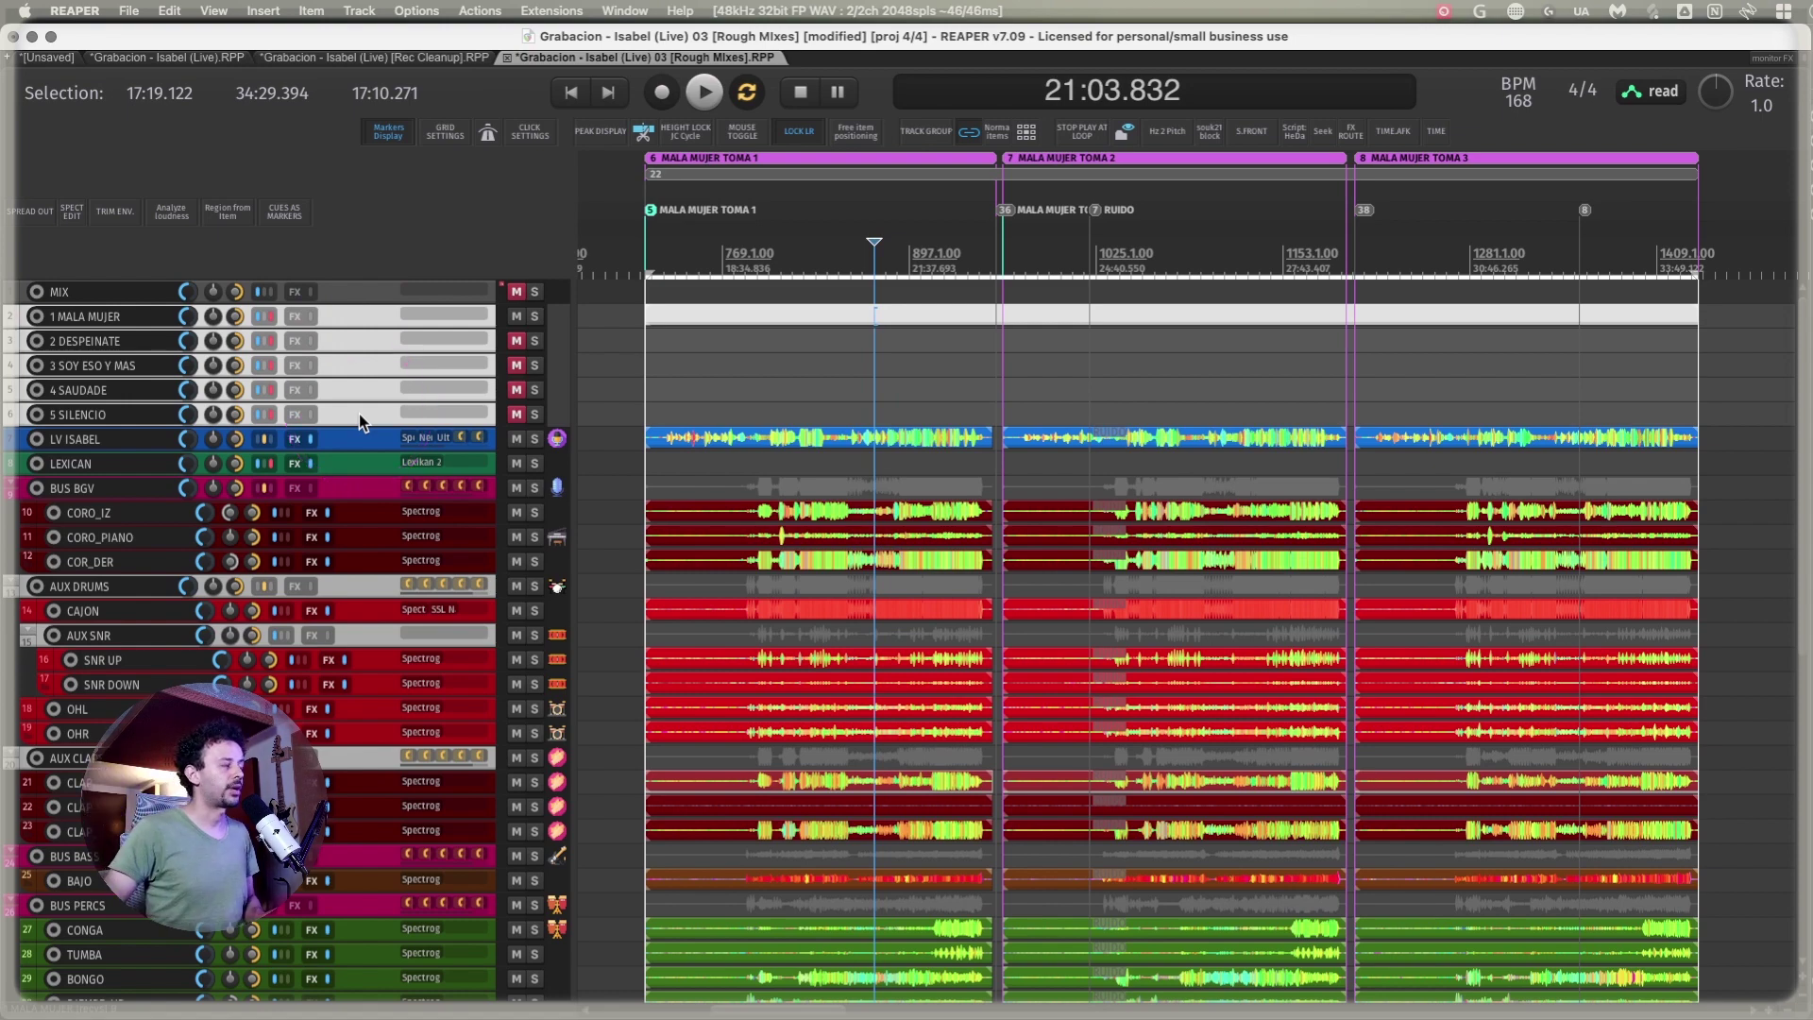
pyautogui.press('v')
pyautogui.moveTo(607, 305); pyautogui.dragTo(1724, 530)
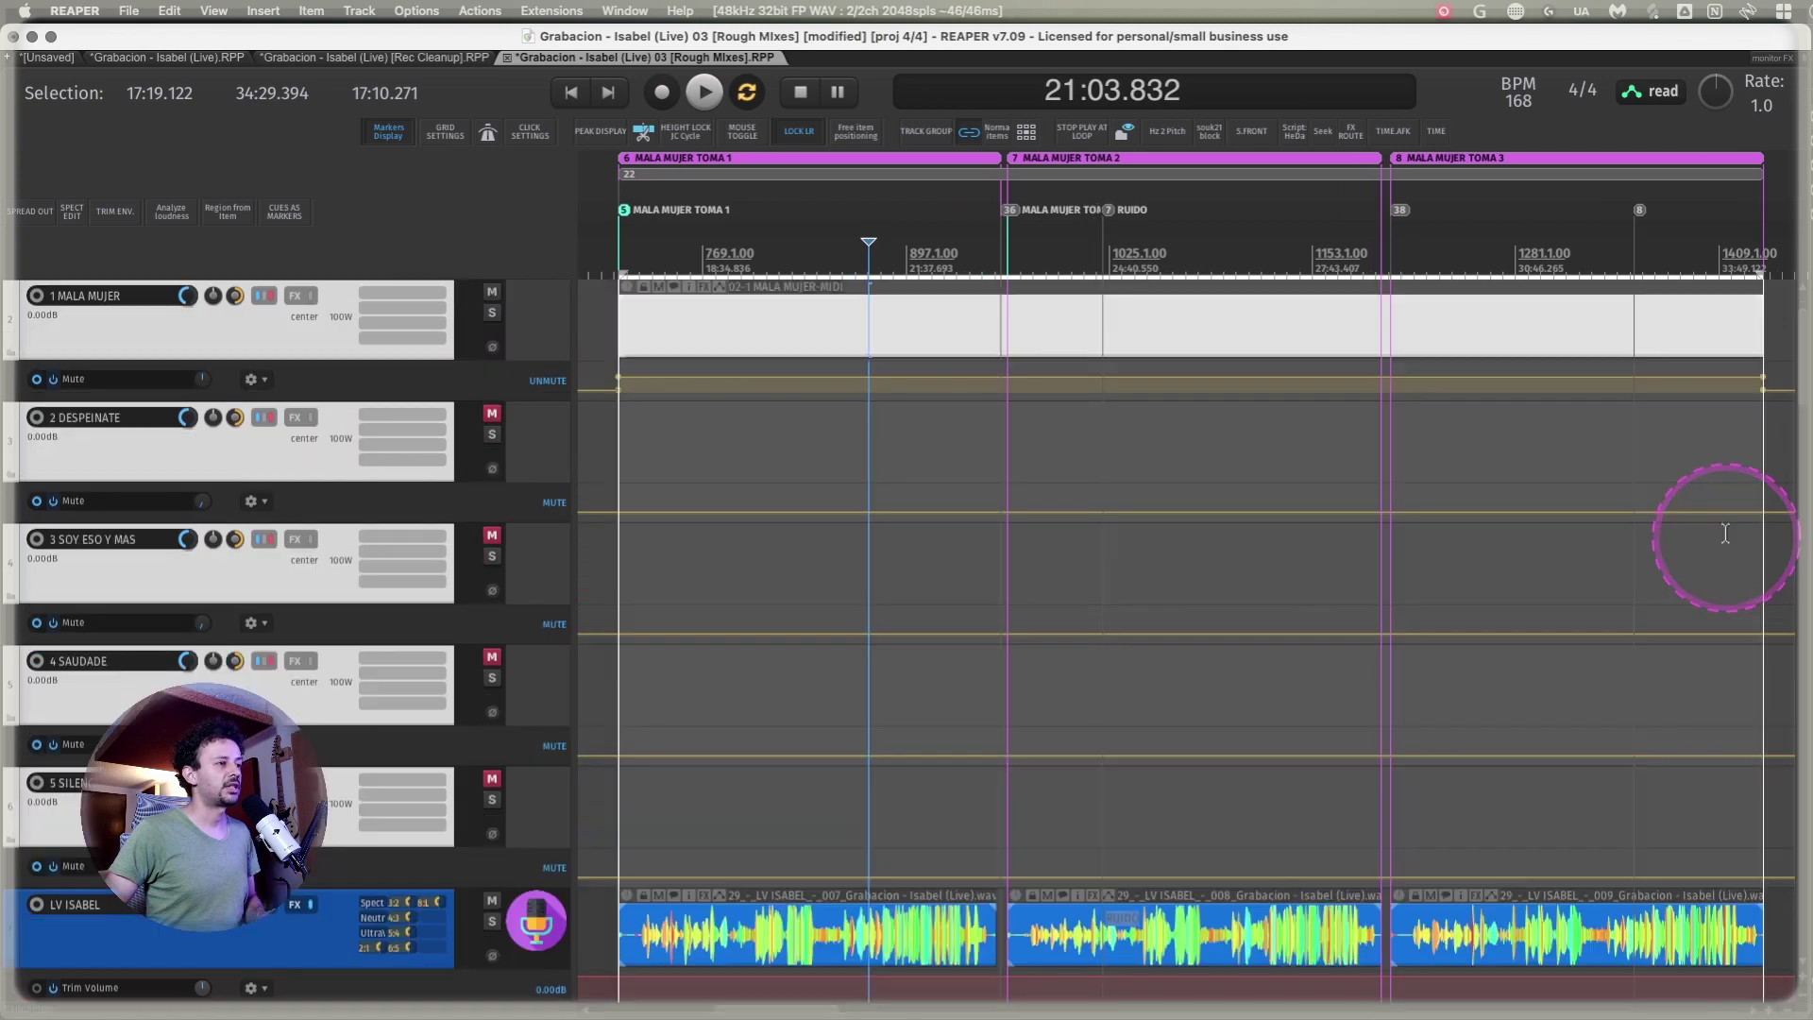
# - Move the edit cursor into the Despeinate song and shrink all track heights to see more tracks
pyautogui.scroll(-6, 1449, 554)
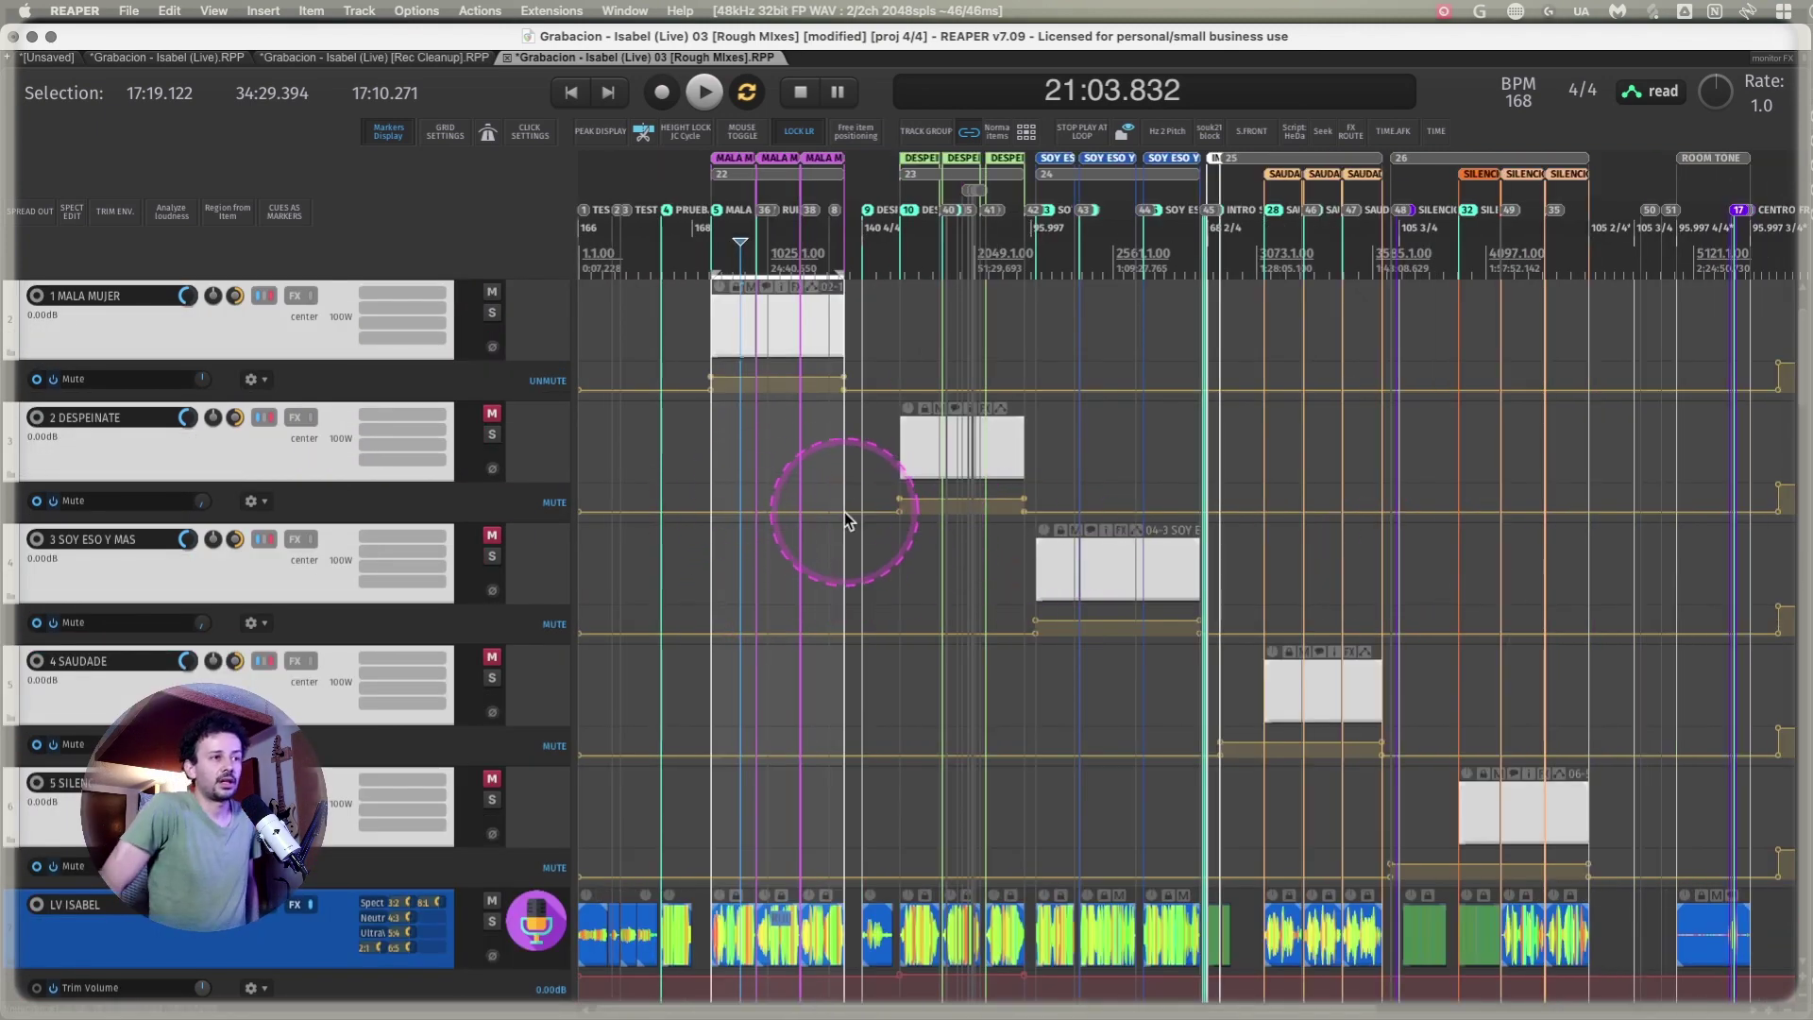
pyautogui.click(788, 249)
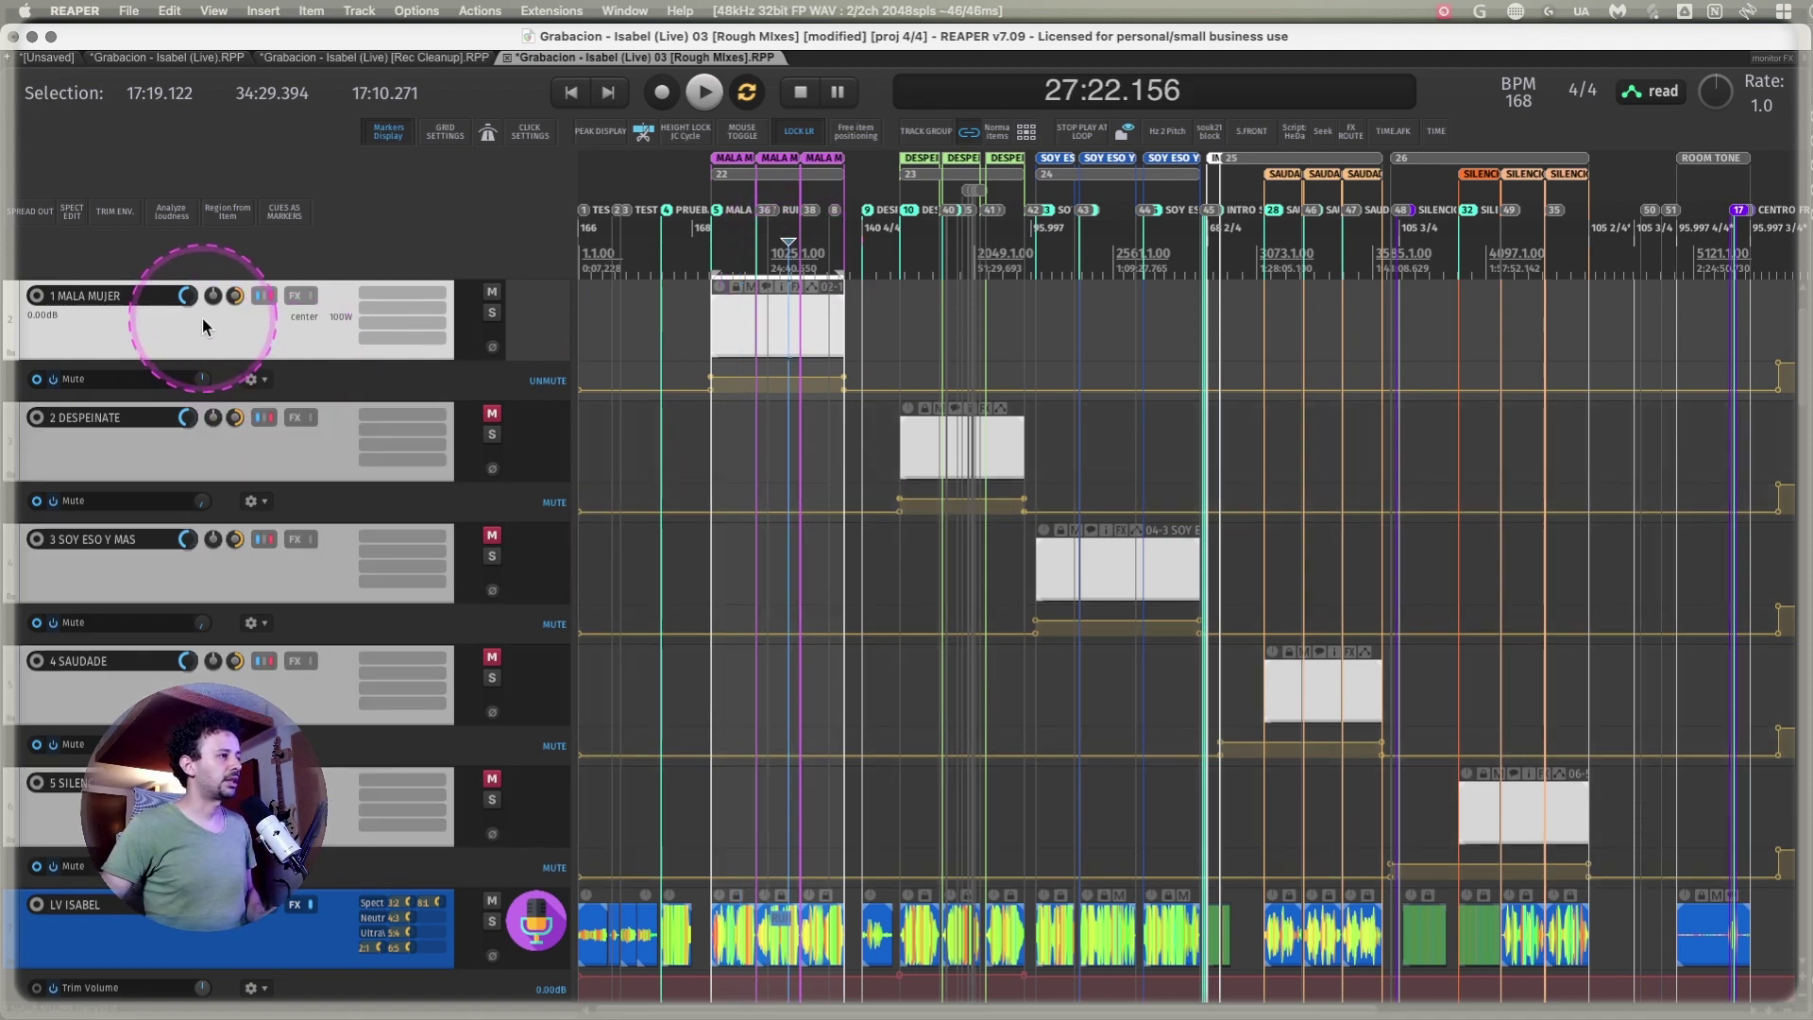
pyautogui.click(202, 327)
pyautogui.click(956, 243)
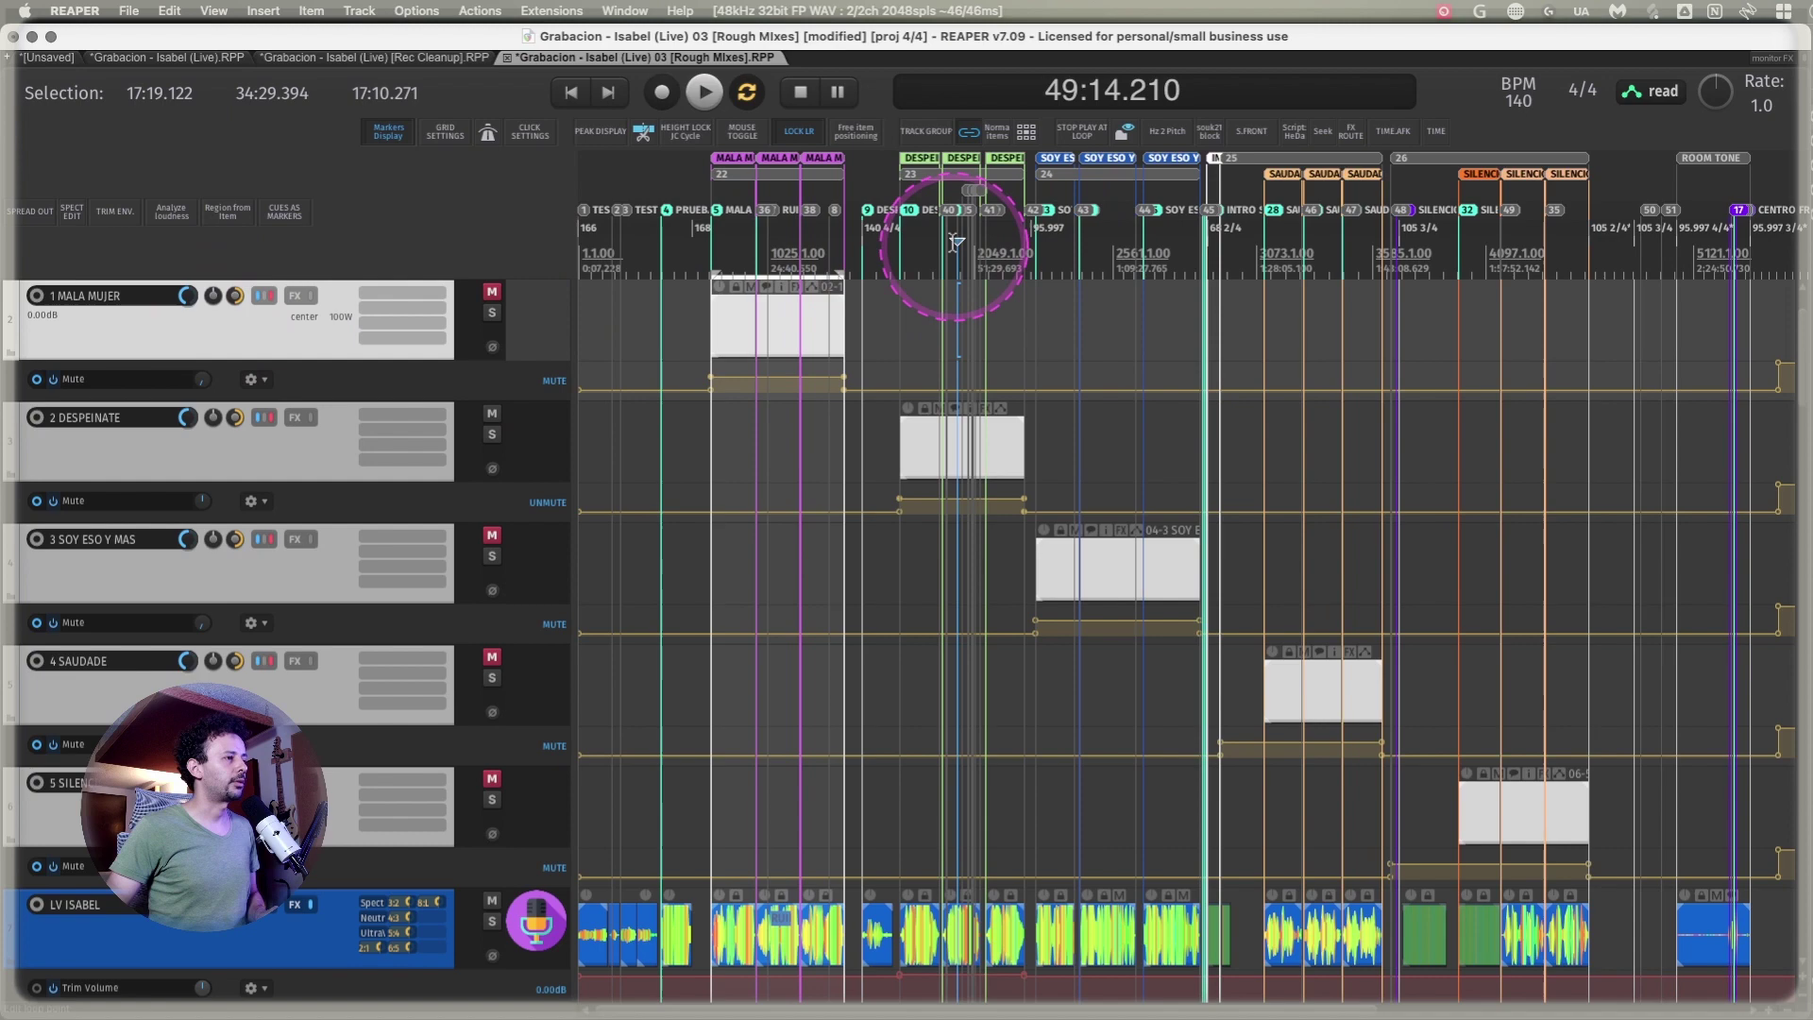
pyautogui.scroll(-5, 1184, 344)
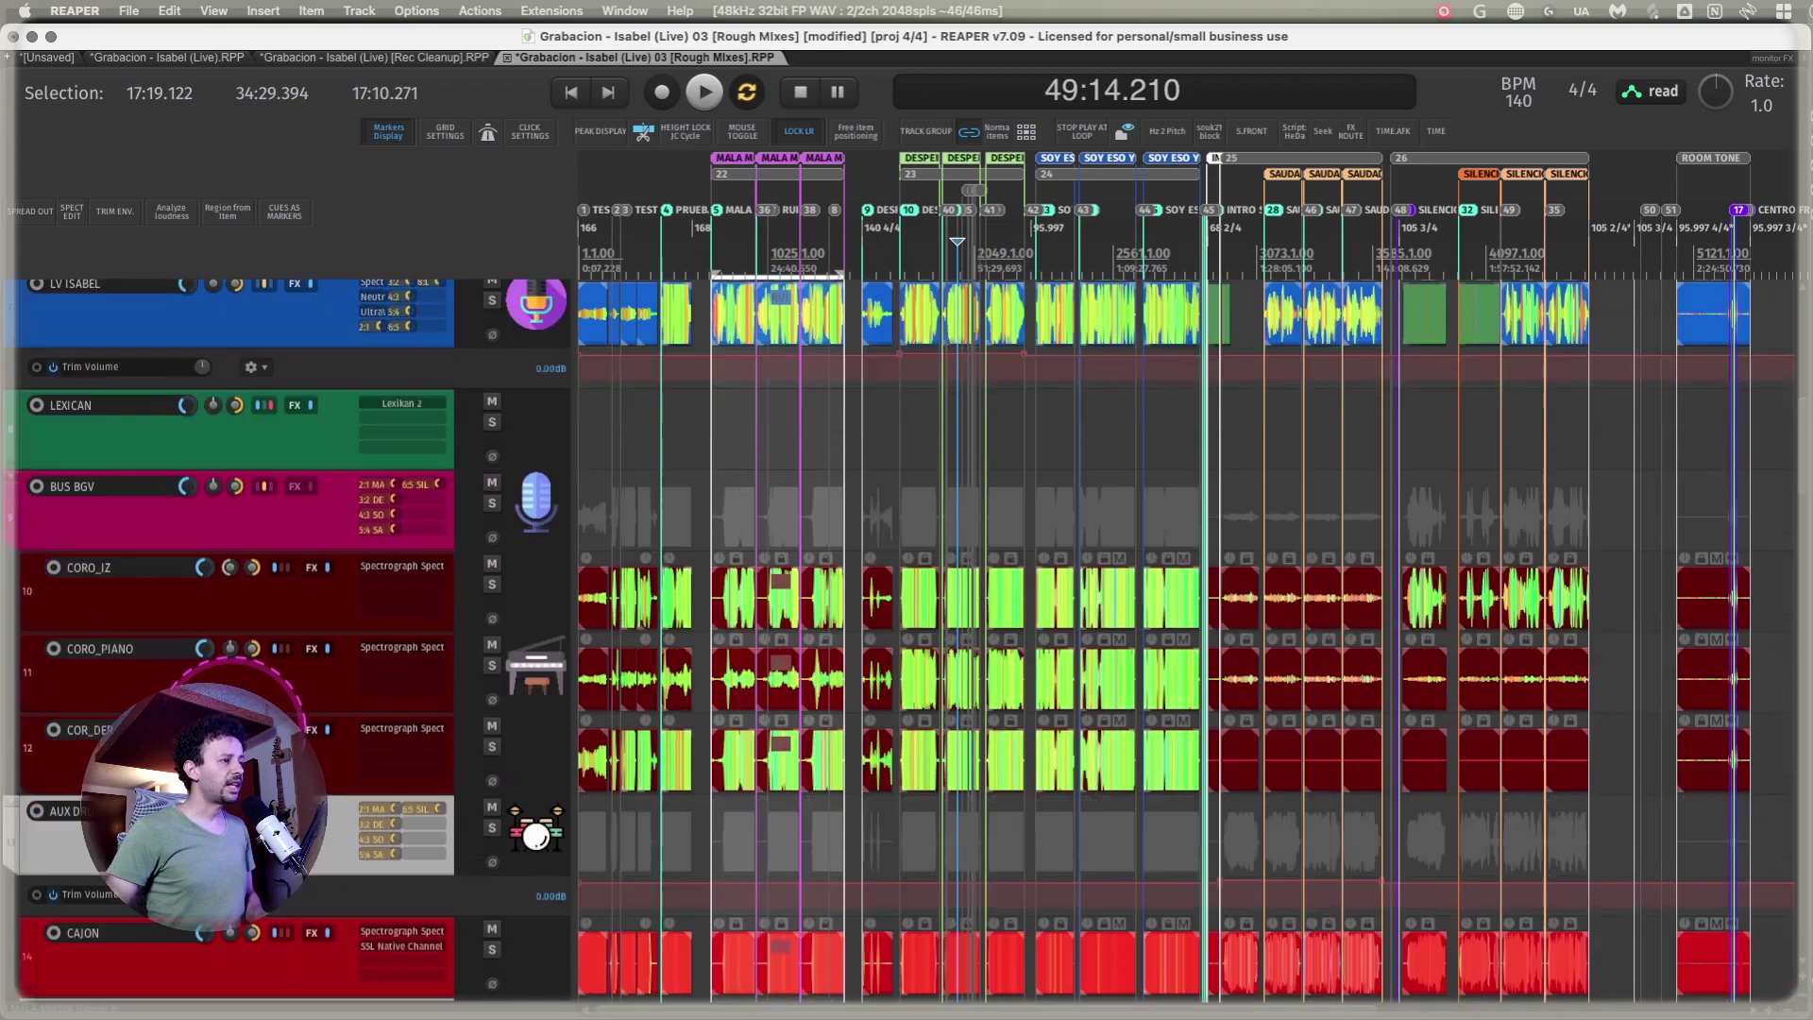
pyautogui.press('pagedown')
pyautogui.press('pagedown')
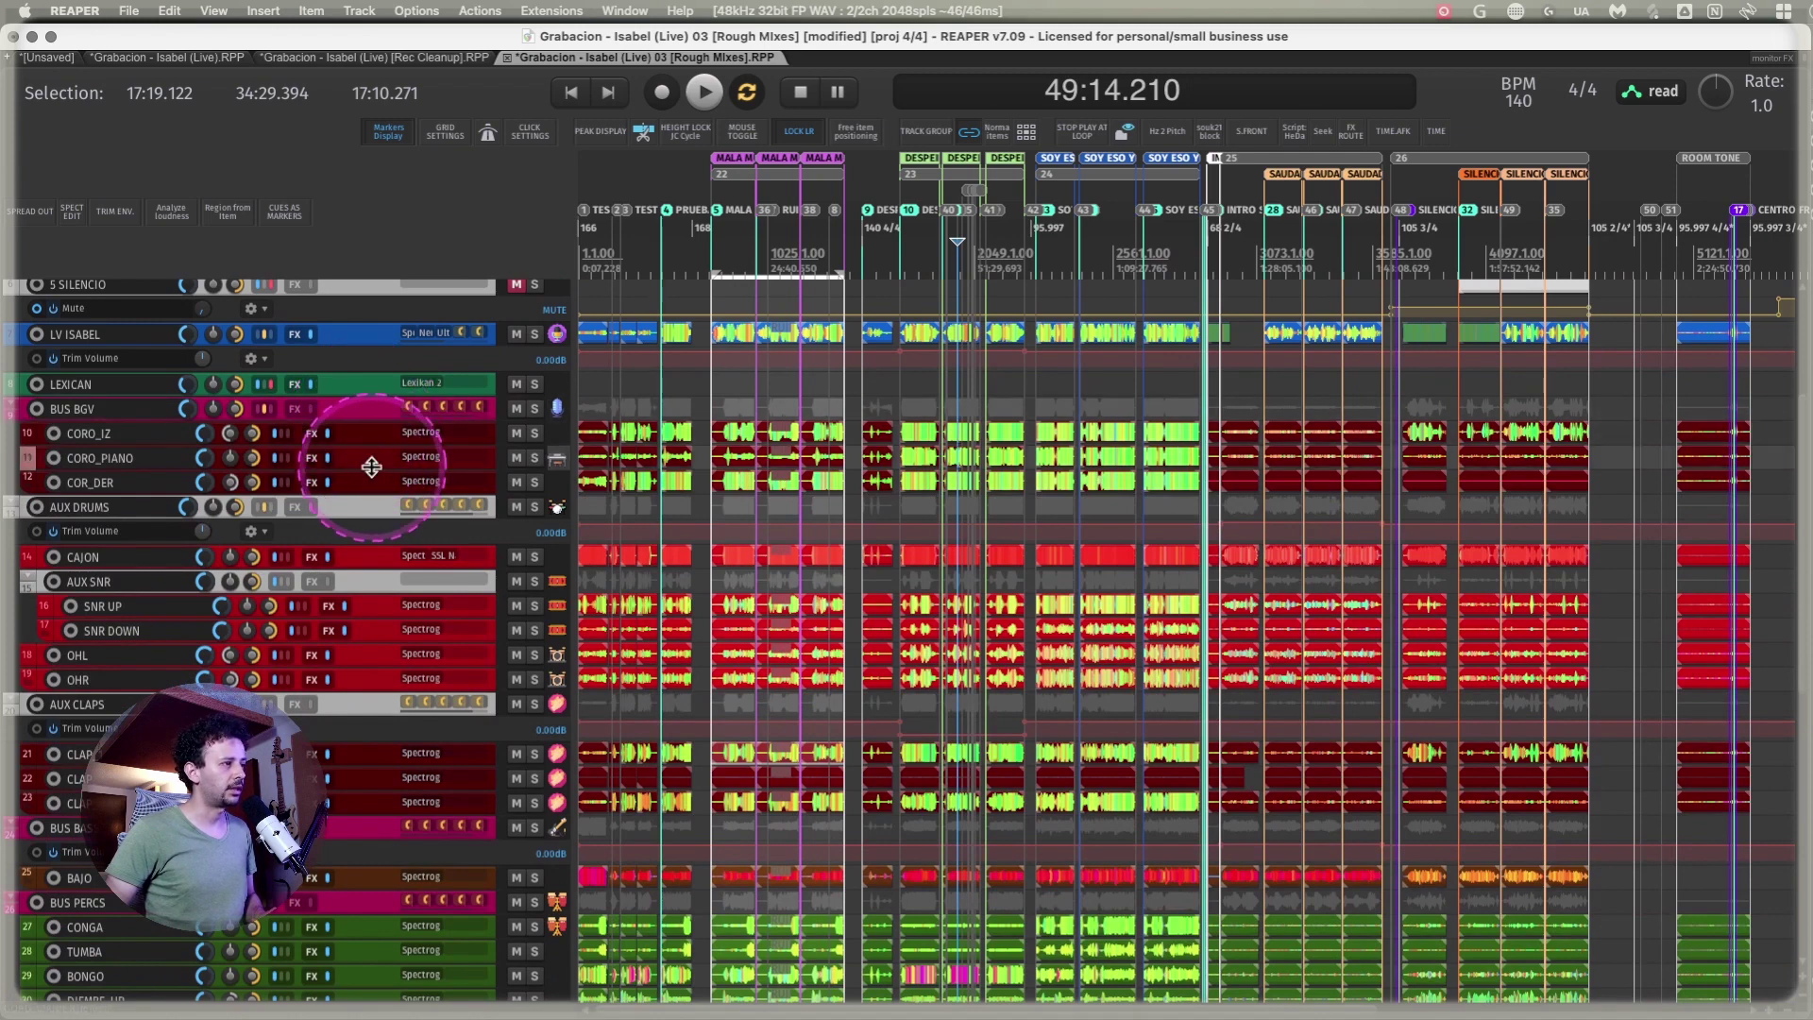
pyautogui.scroll(2, 384, 470)
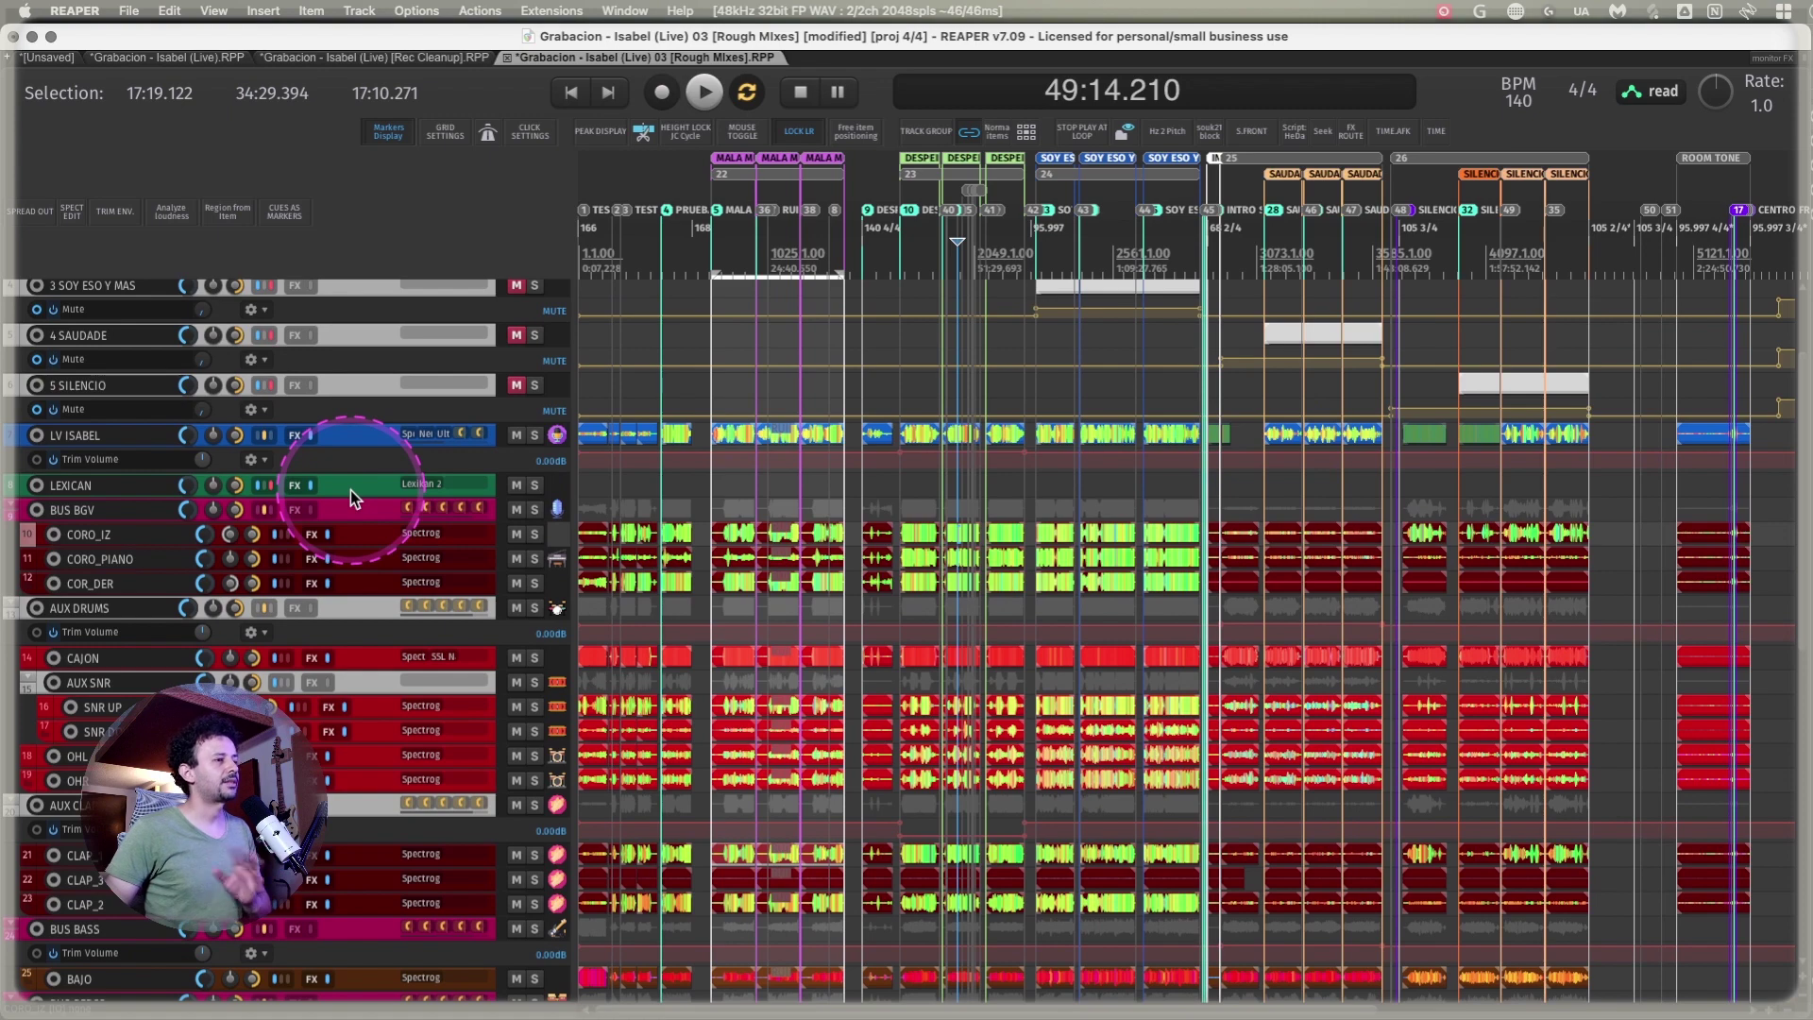
pyautogui.scroll(2, 349, 490)
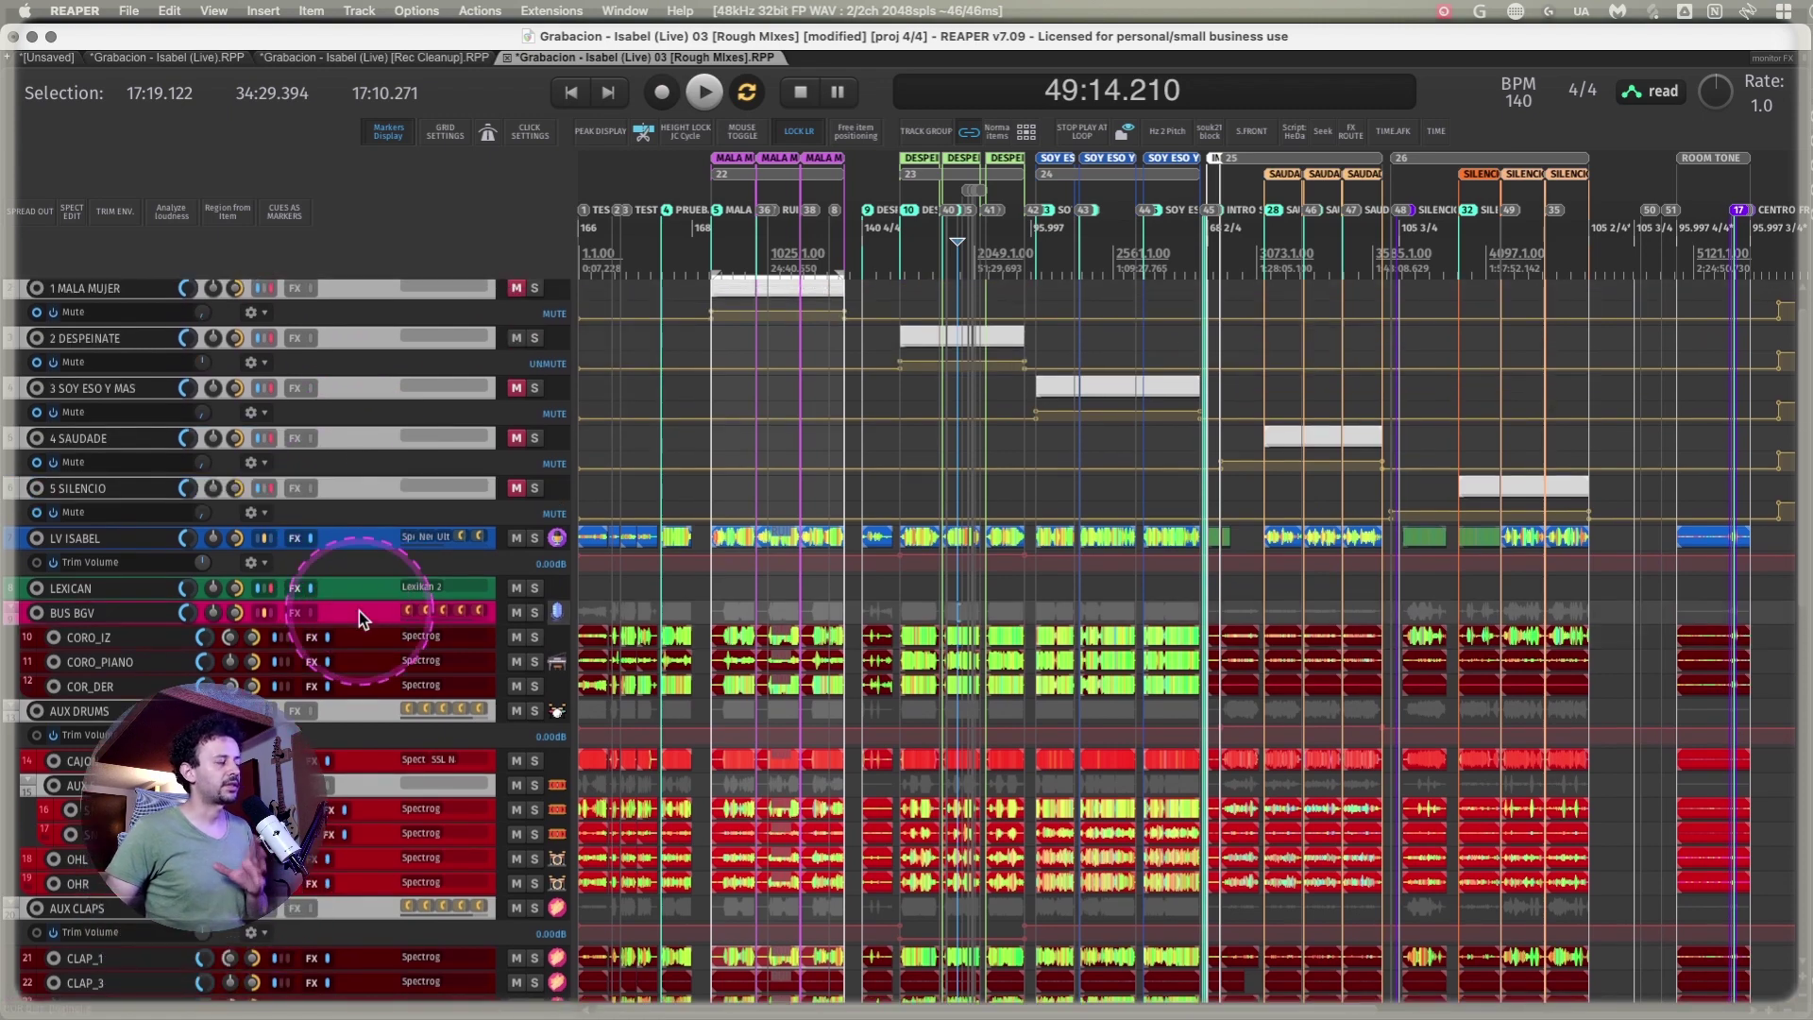
pyautogui.scroll(1, 359, 610)
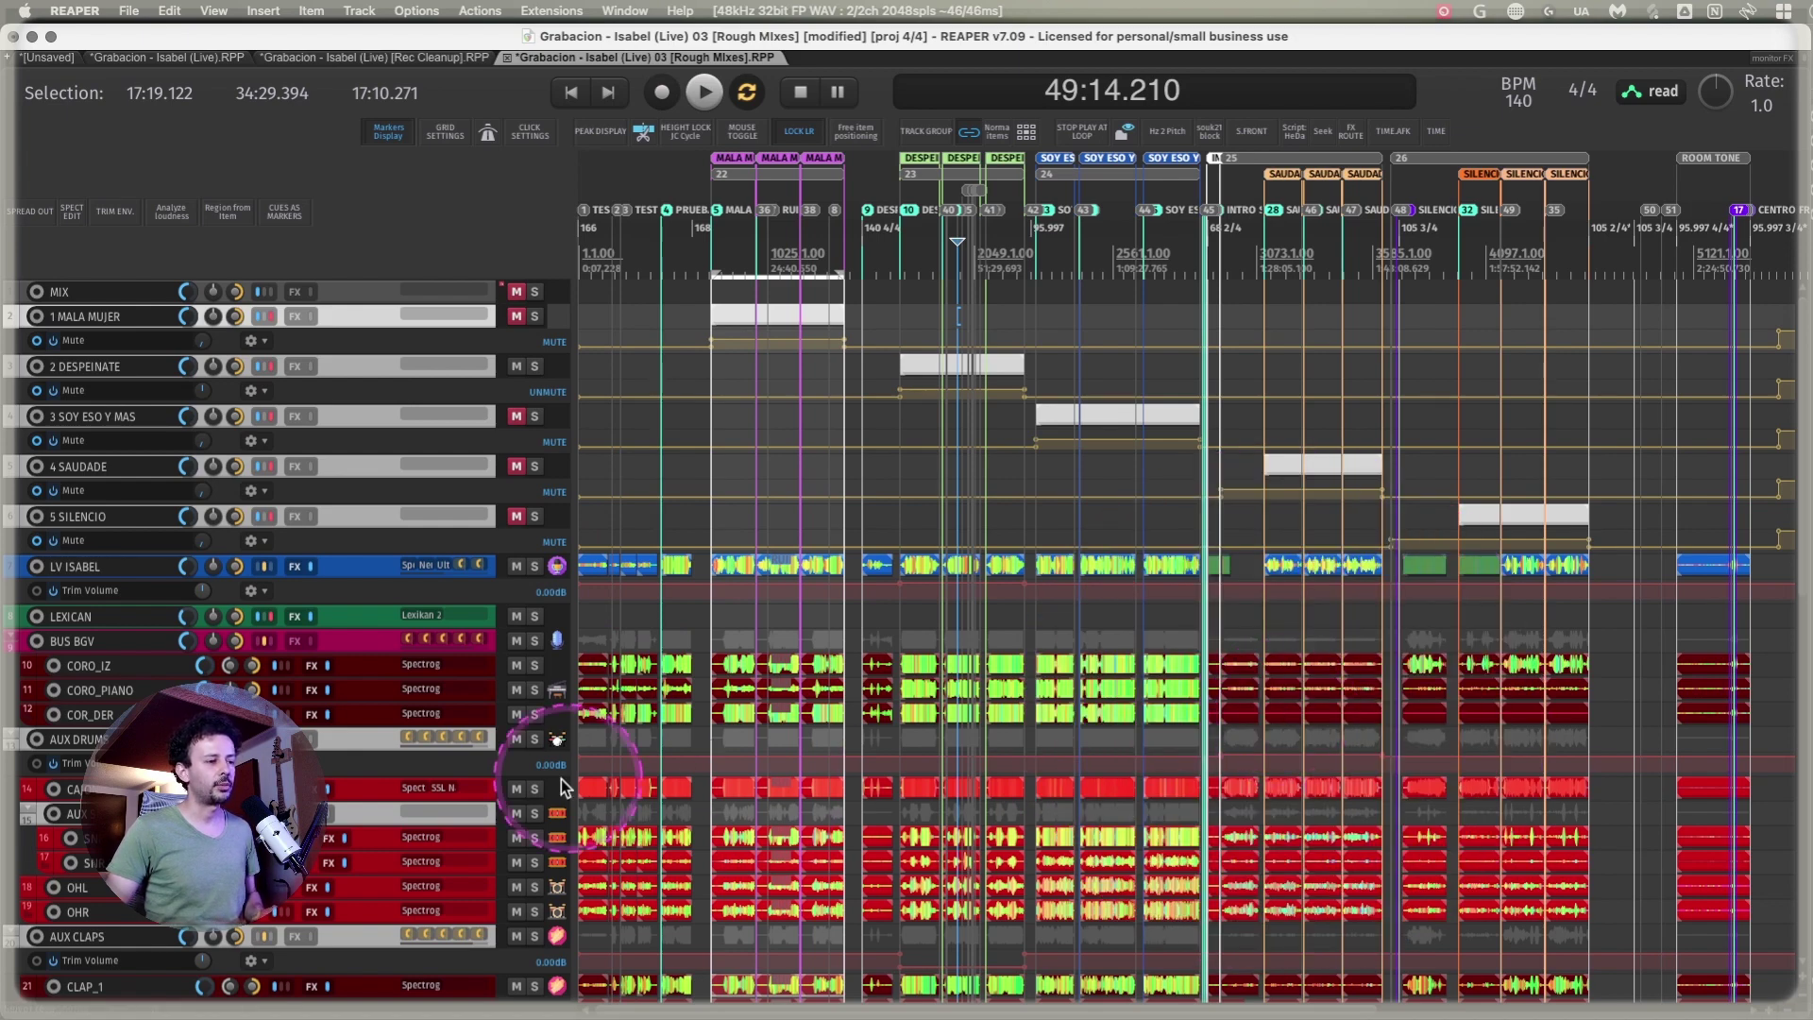
pyautogui.scroll(-3, 348, 801)
pyautogui.scroll(-1, 359, 798)
pyautogui.scroll(1, 364, 795)
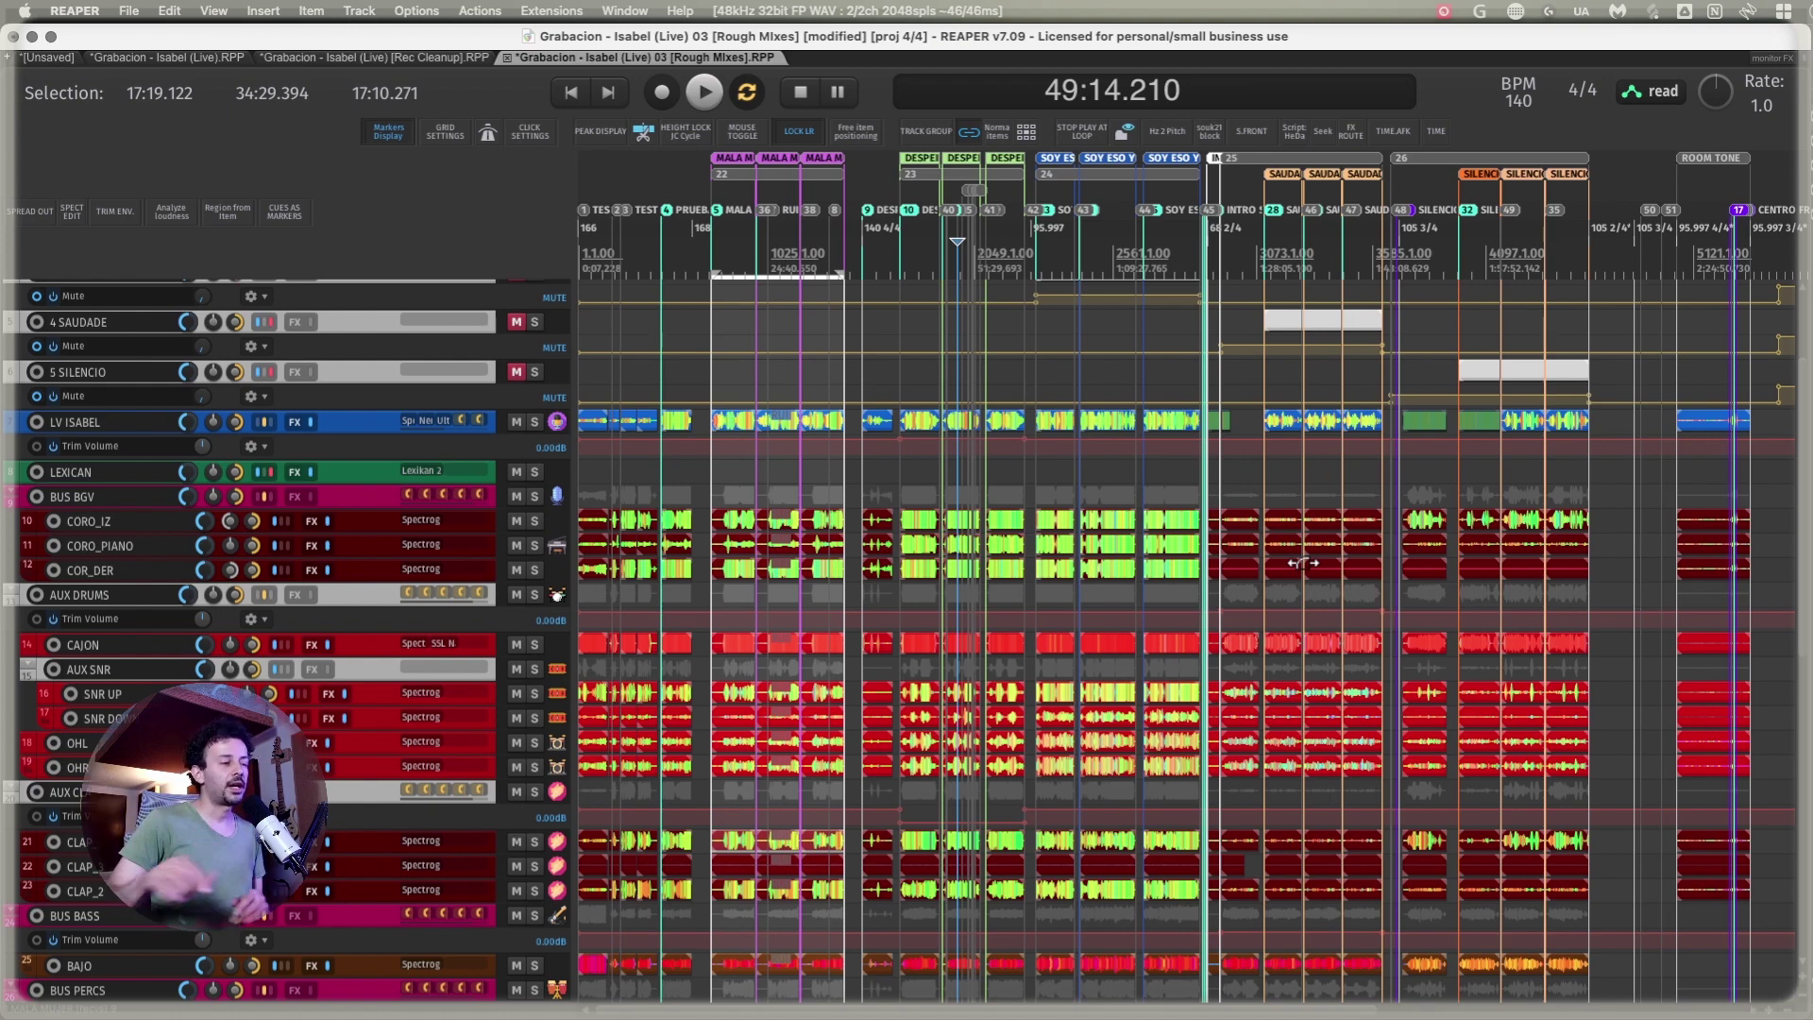
# - Make the 1 MALA MUJER mute envelope unmuted over the second take's span, then view the whole project
pyautogui.scroll(3, 1279, 560)
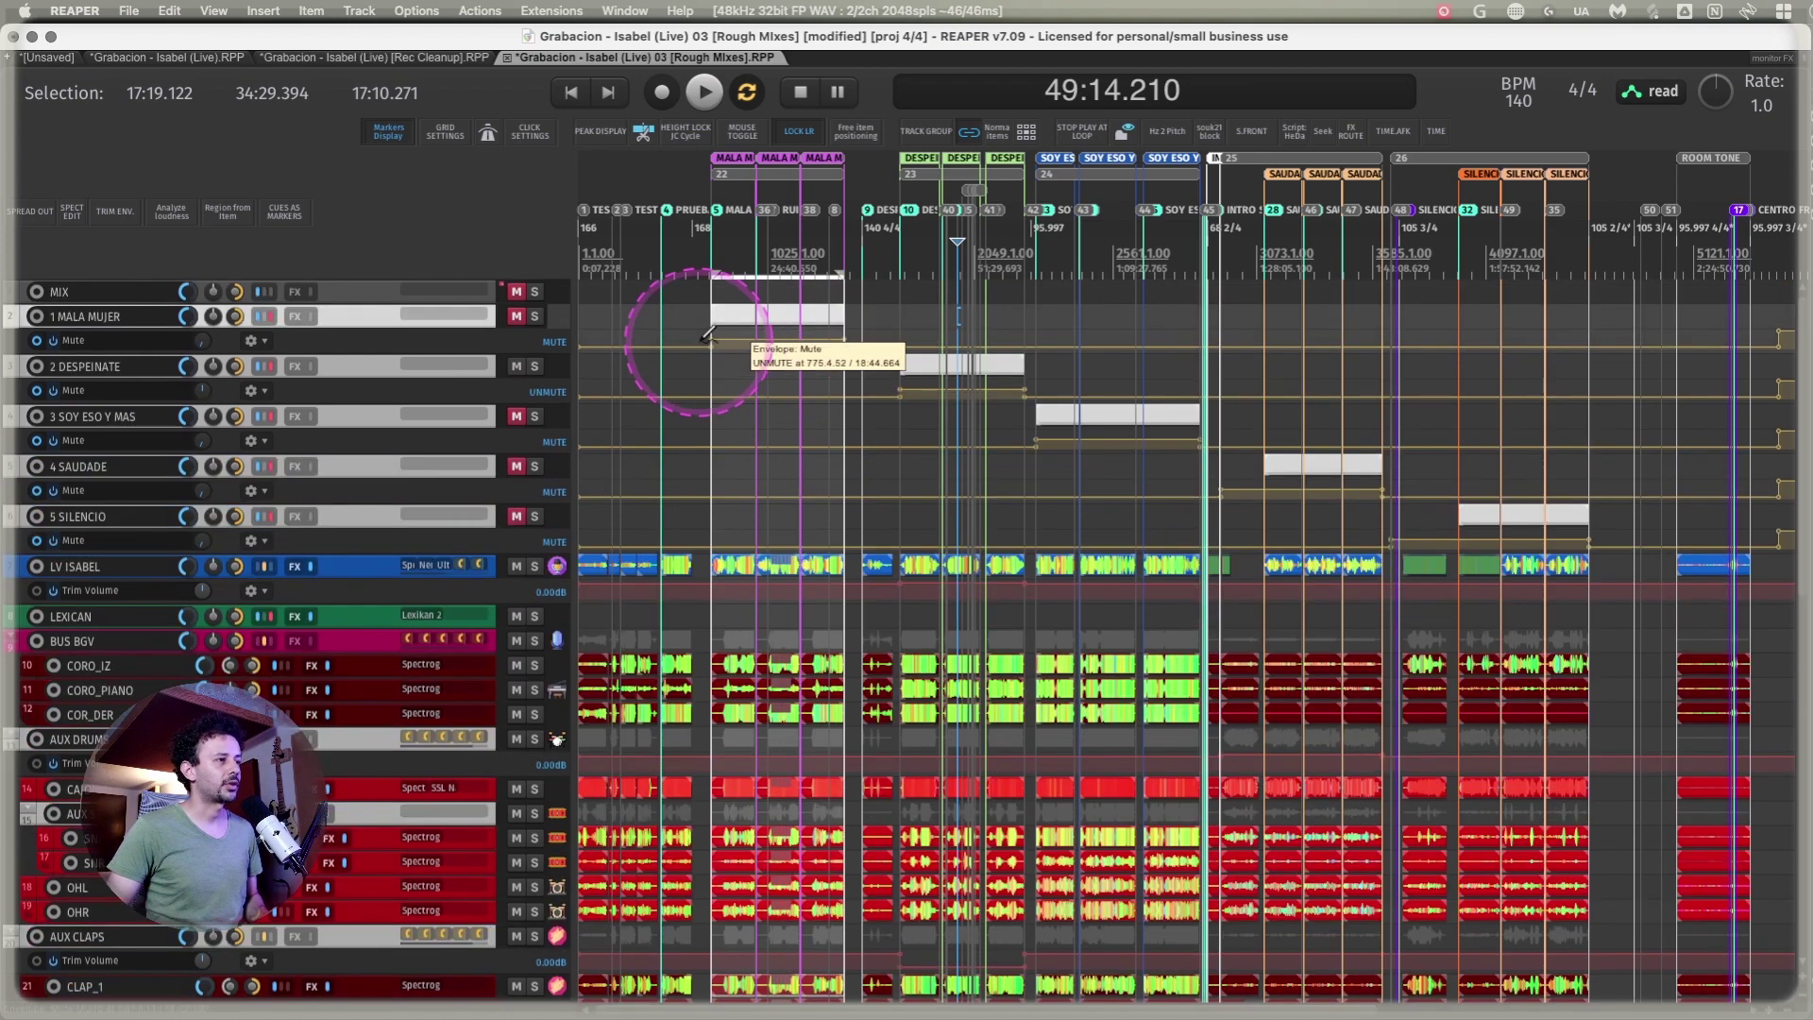
pyautogui.moveTo(683, 338); pyautogui.dragTo(902, 364)
pyautogui.moveTo(984, 695); pyautogui.dragTo(1224, 720)
pyautogui.press('m')
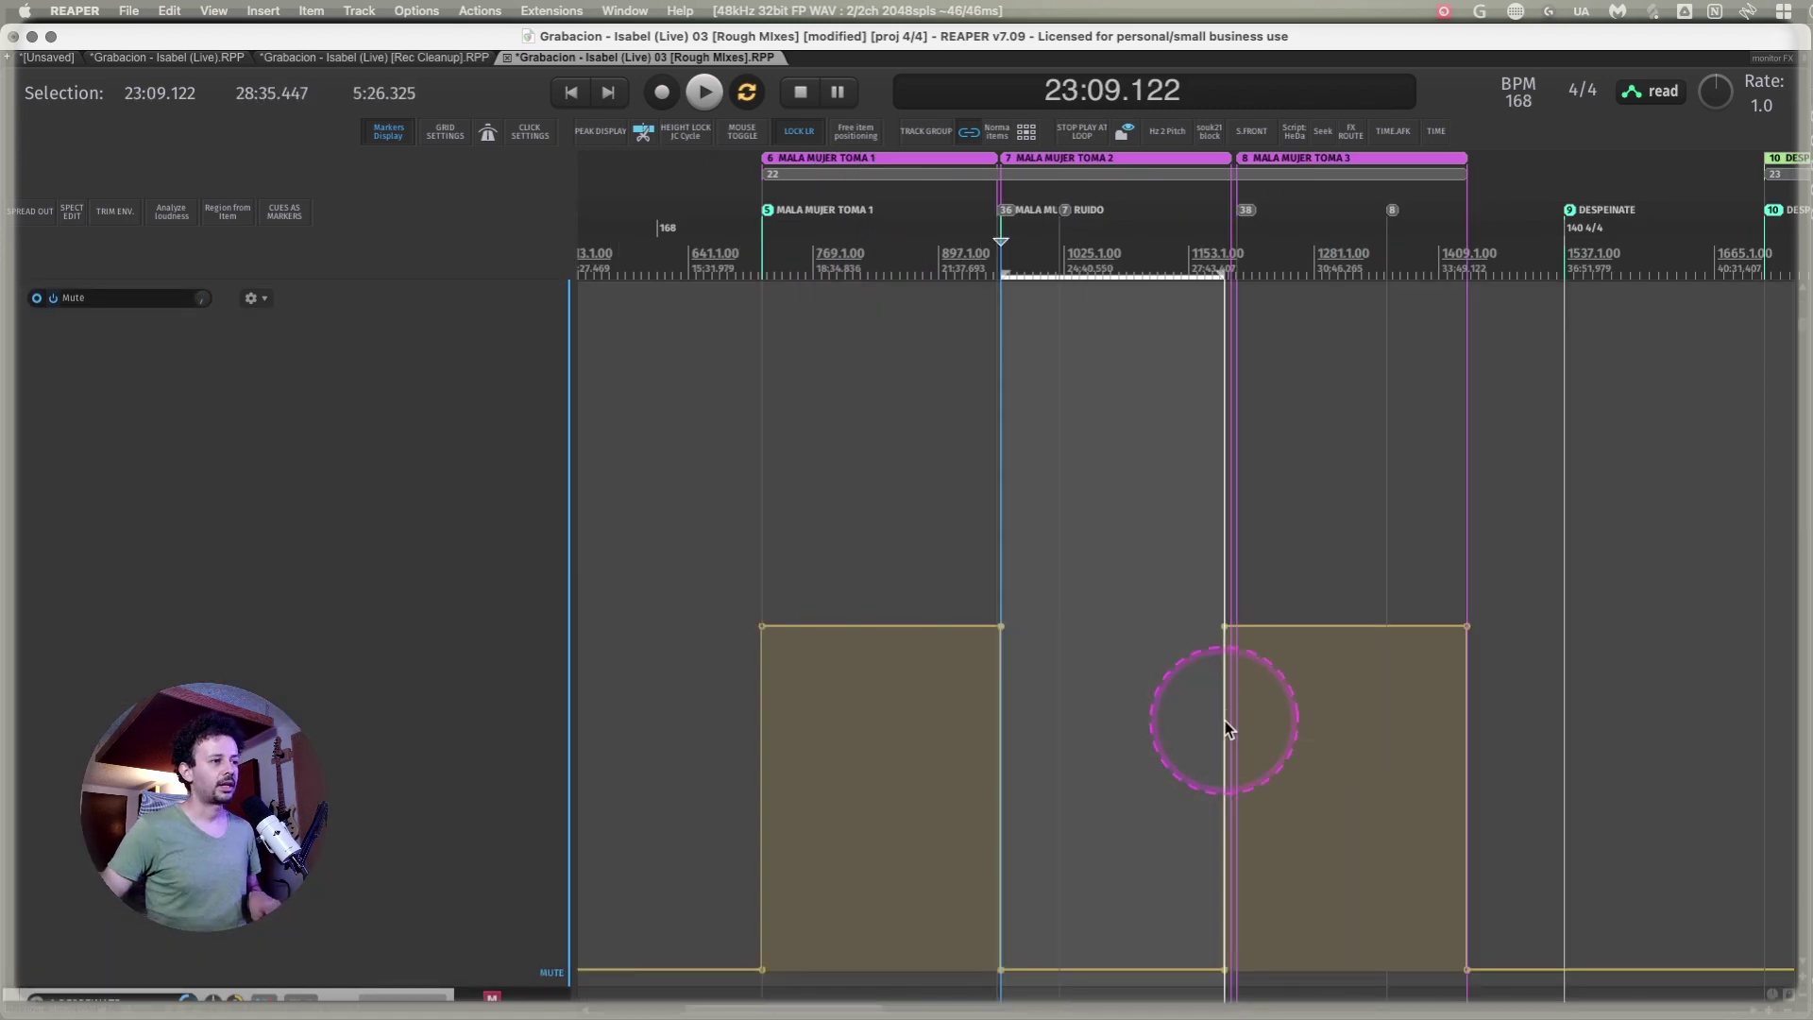
pyautogui.hotkey('shift', 'f')
pyautogui.hotkey('shift', 'f')
pyautogui.hotkey('ctrl', 'z')
pyautogui.hotkey('ctrl', 'z')
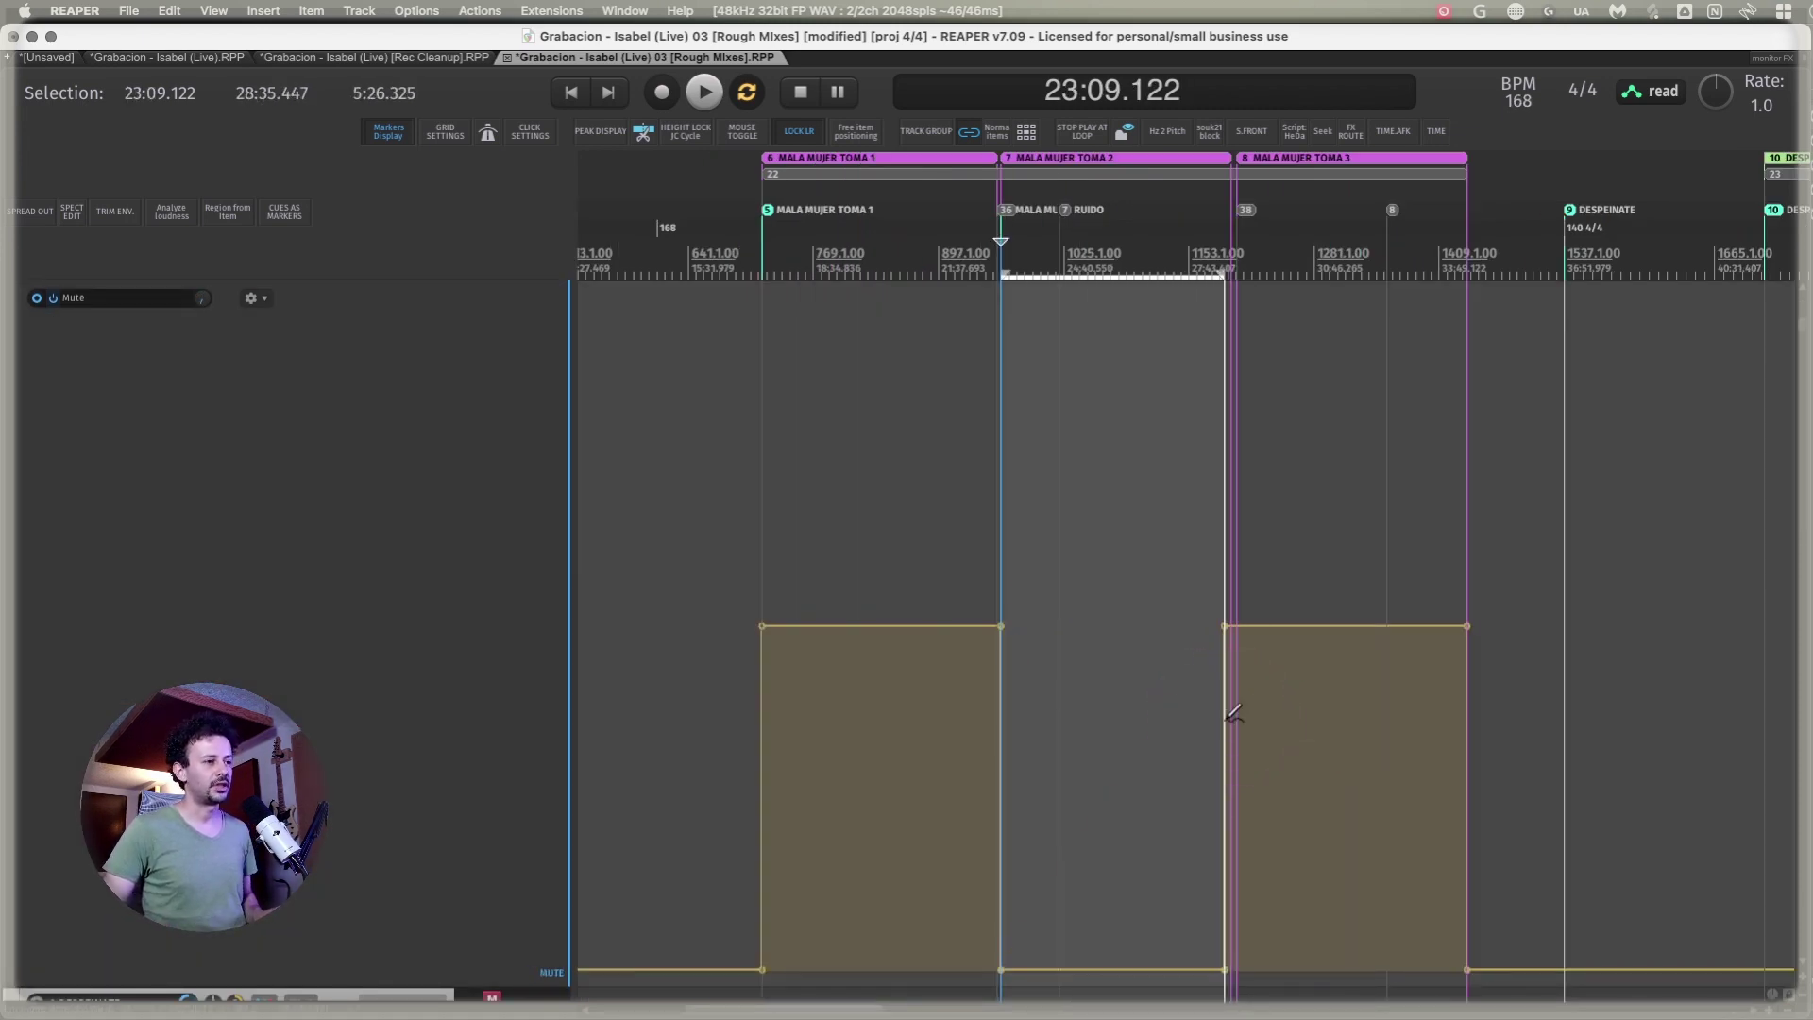
pyautogui.hotkey('ctrl', 'z')
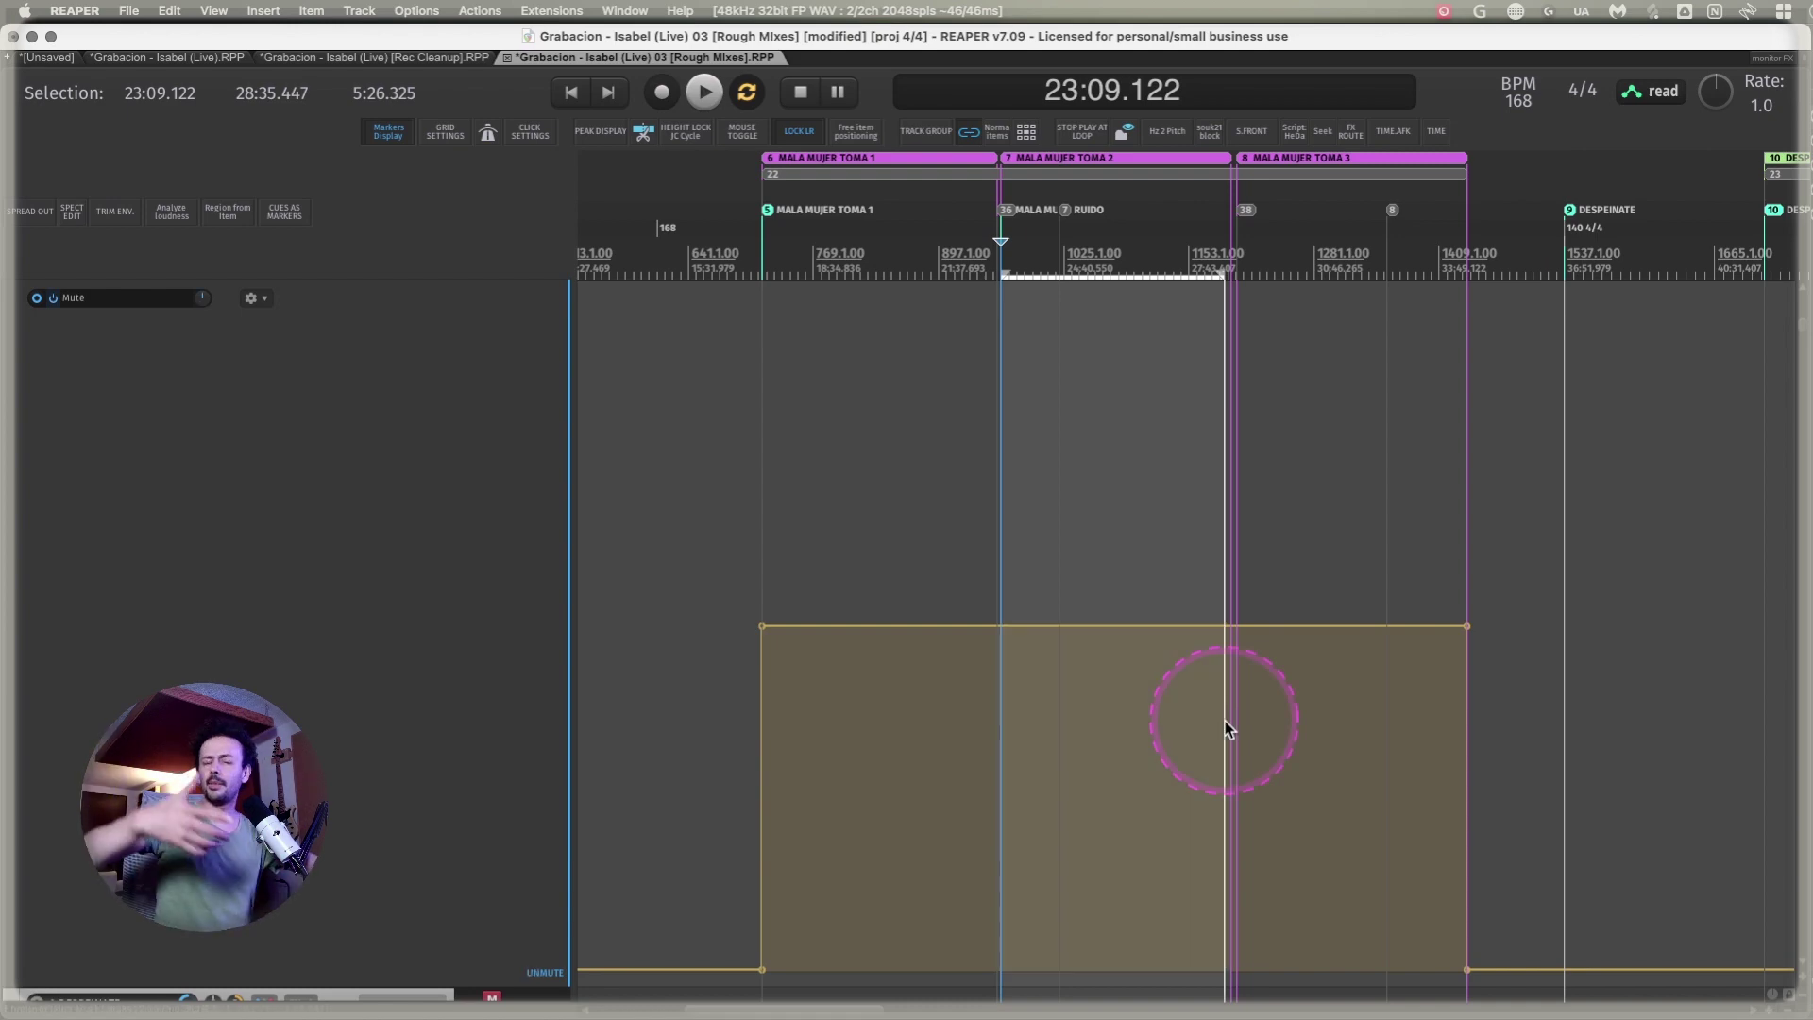
pyautogui.press('`')
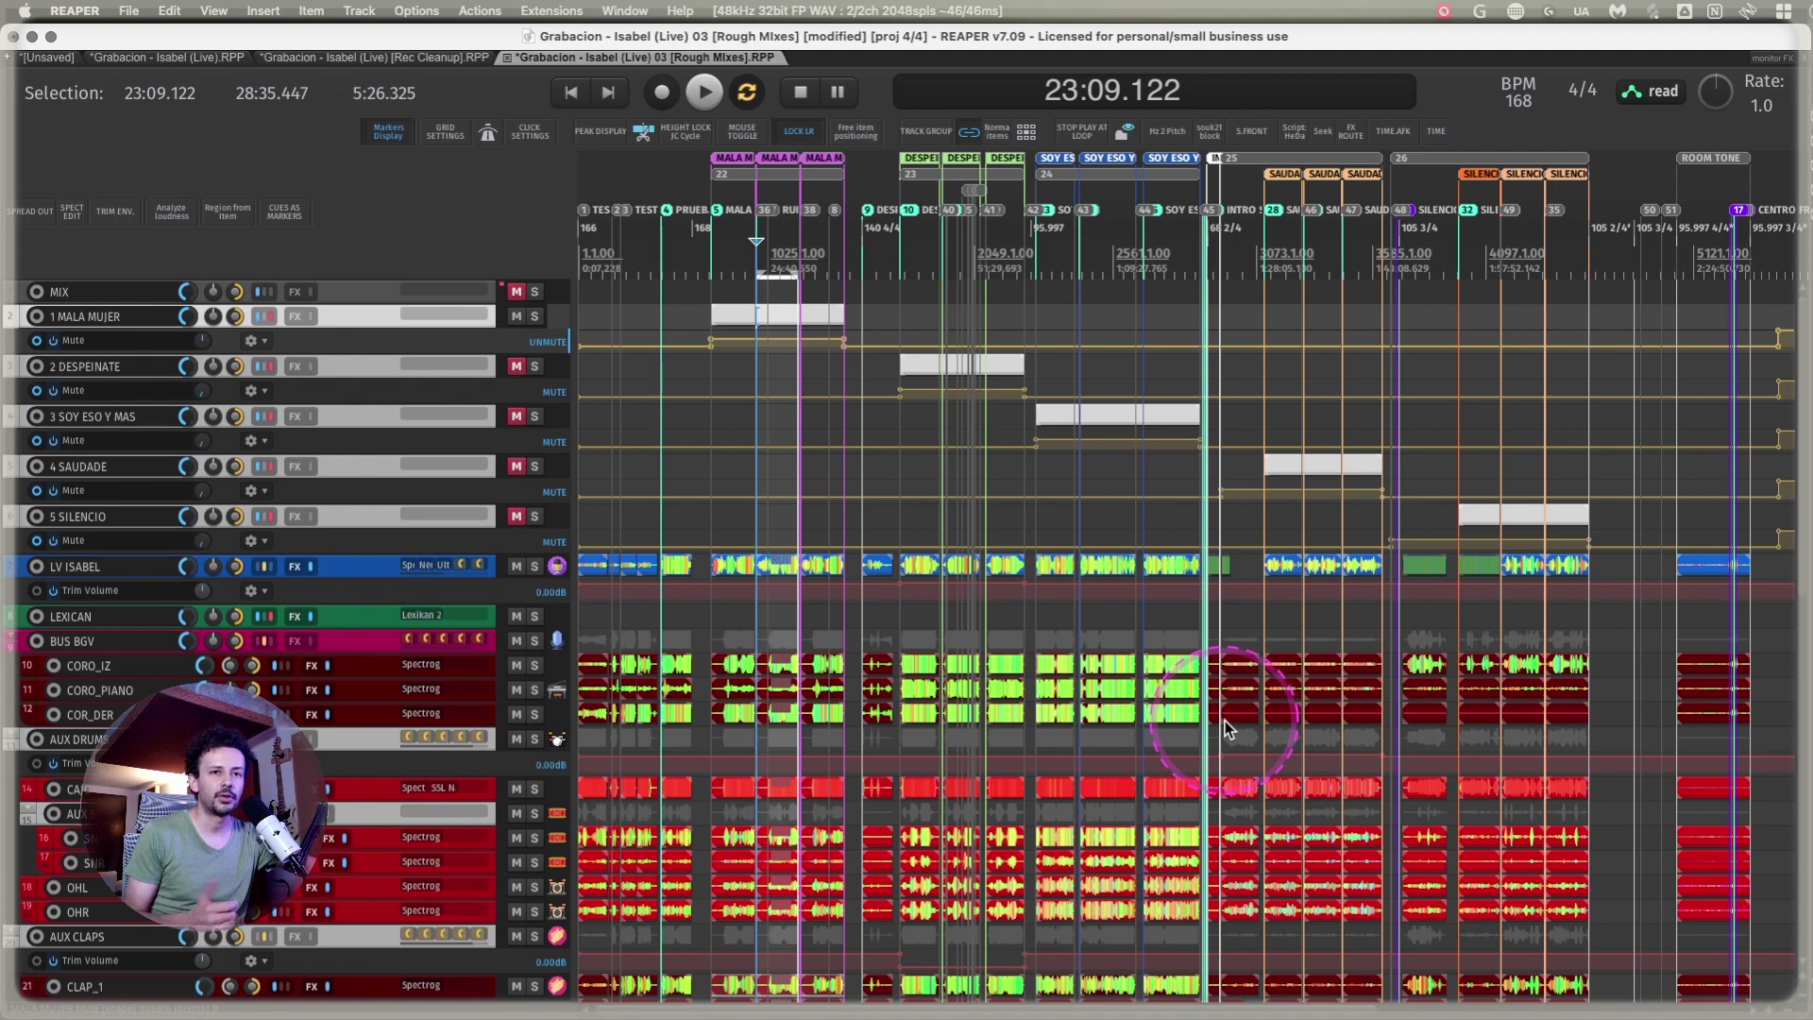